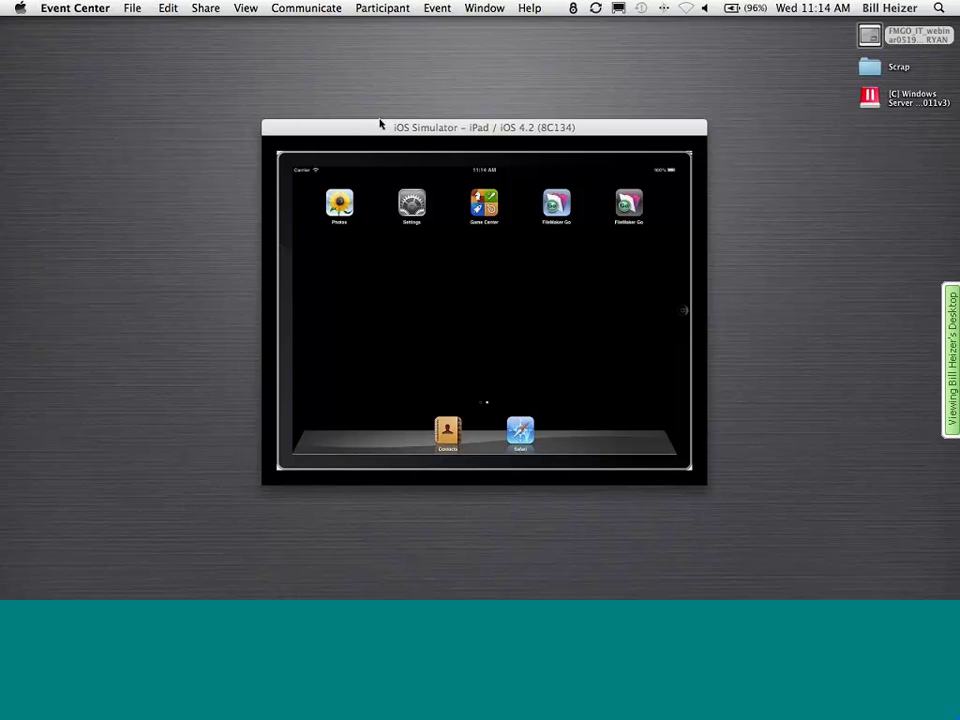
# - Move the simulator window up and show the simulated iPad at 100% scale
pyautogui.moveTo(372, 126); pyautogui.dragTo(362, 116)
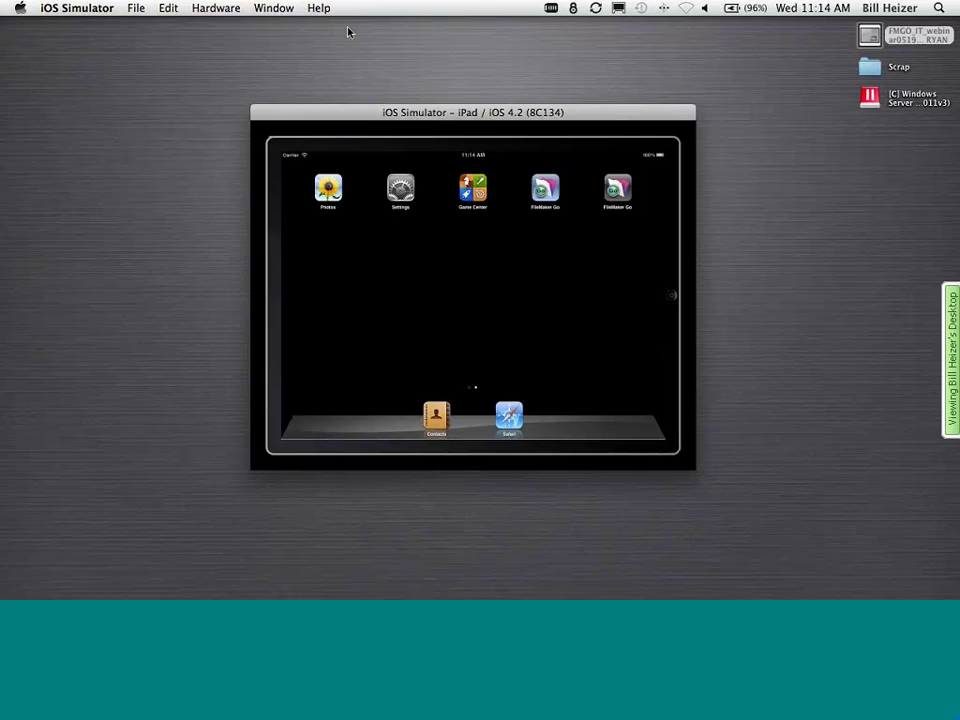
pyautogui.click(214, 8)
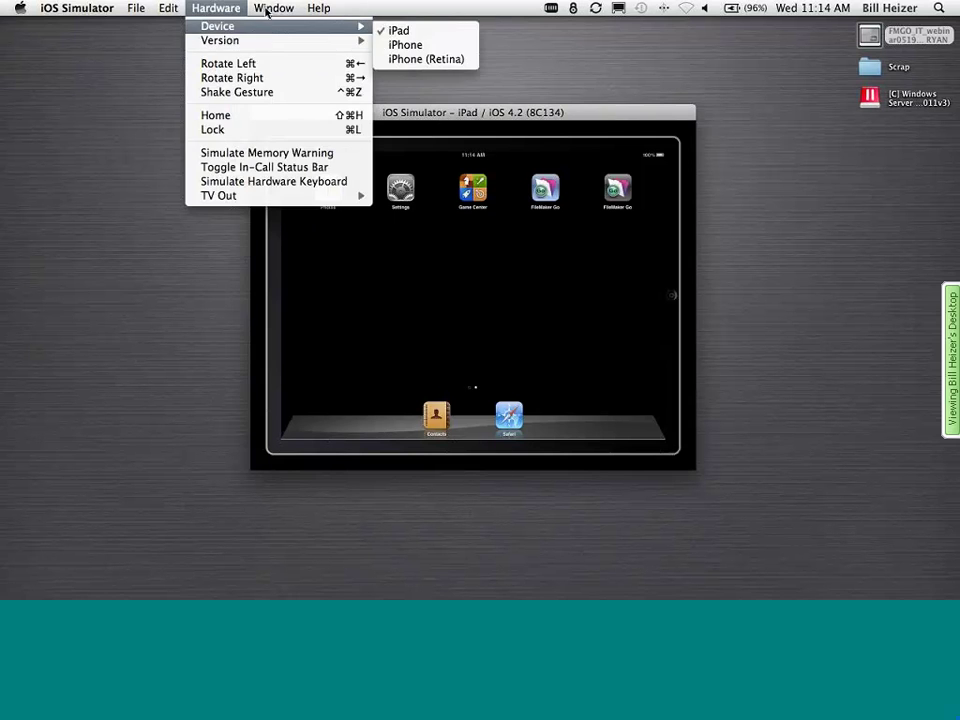
pyautogui.moveTo(273, 8)
pyautogui.moveTo(330, 69)
pyautogui.click(513, 69)
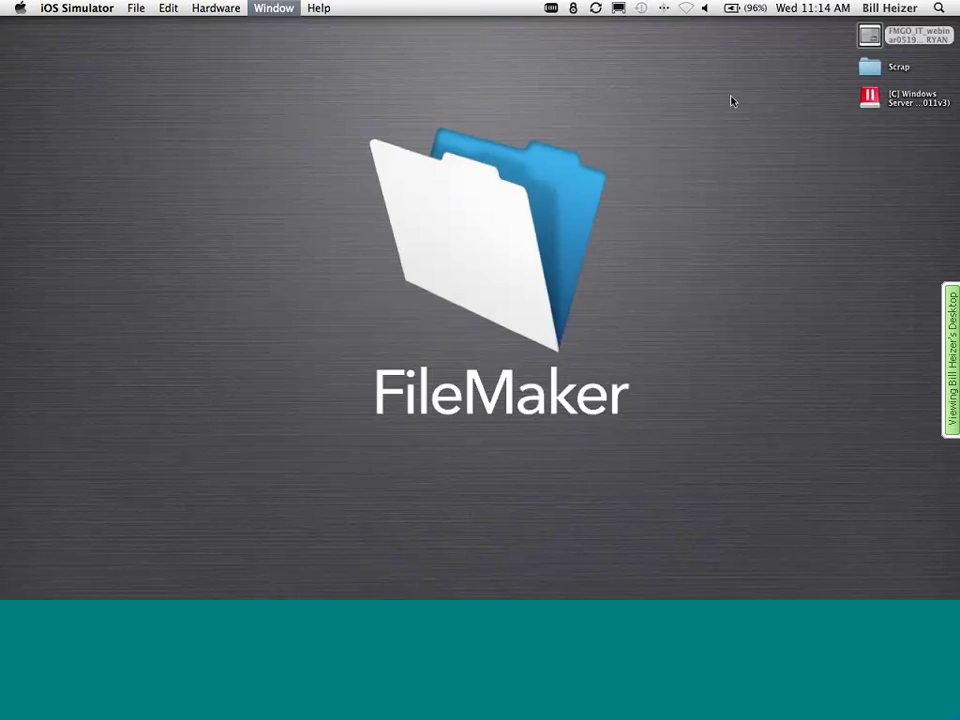
# - Launch FileMaker Go from the iPad home screen to reach its start screen
pyautogui.scroll(5, 645, 85)
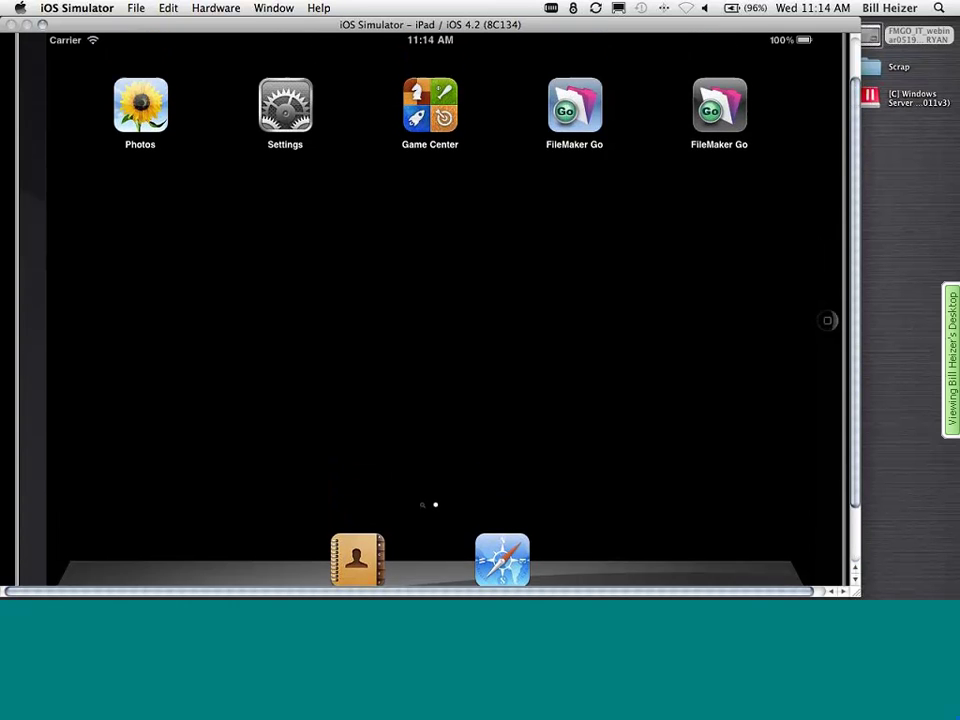
pyautogui.click(568, 137)
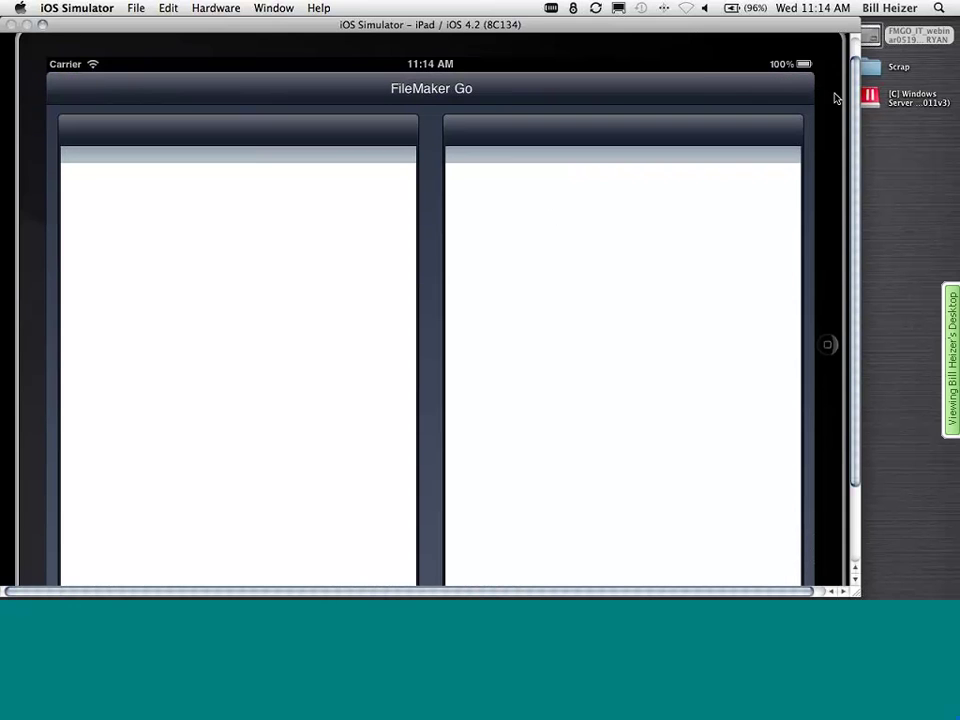
pyautogui.scroll(-2, 858, 97)
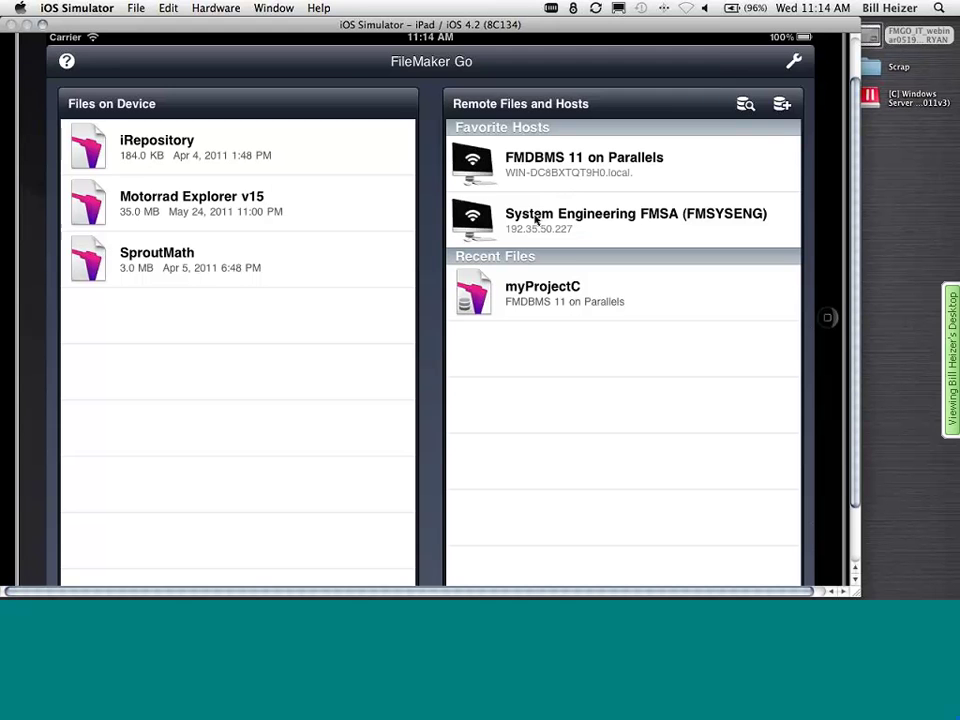
# - Browse the files hosted on System Engineering FMSA, then close the hosted list
pyautogui.click(535, 220)
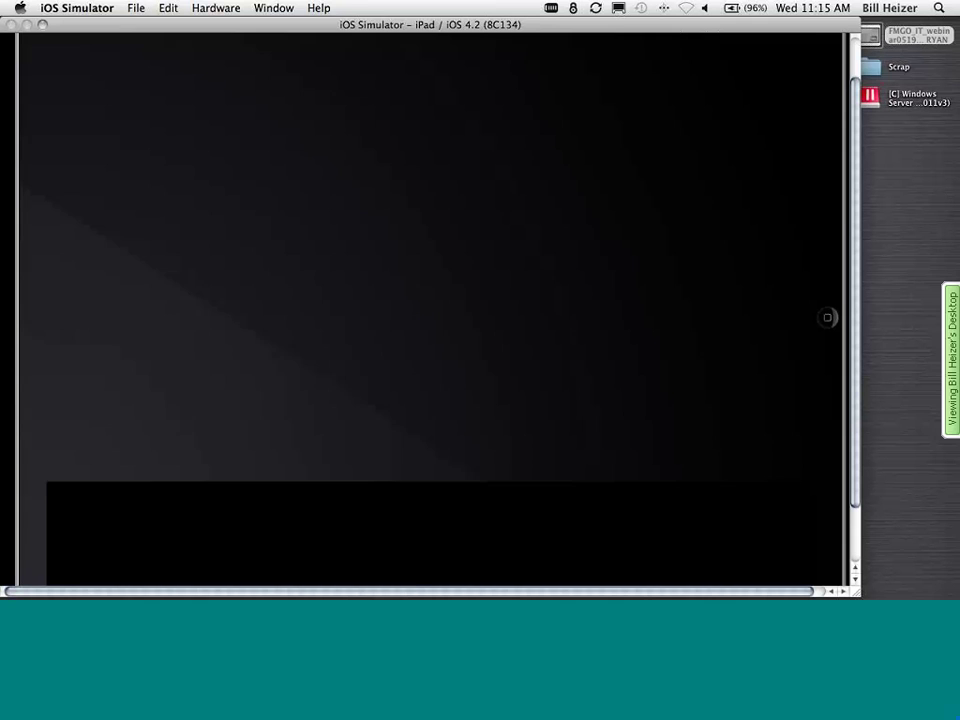
pyautogui.moveTo(493, 461); pyautogui.dragTo(503, 285)
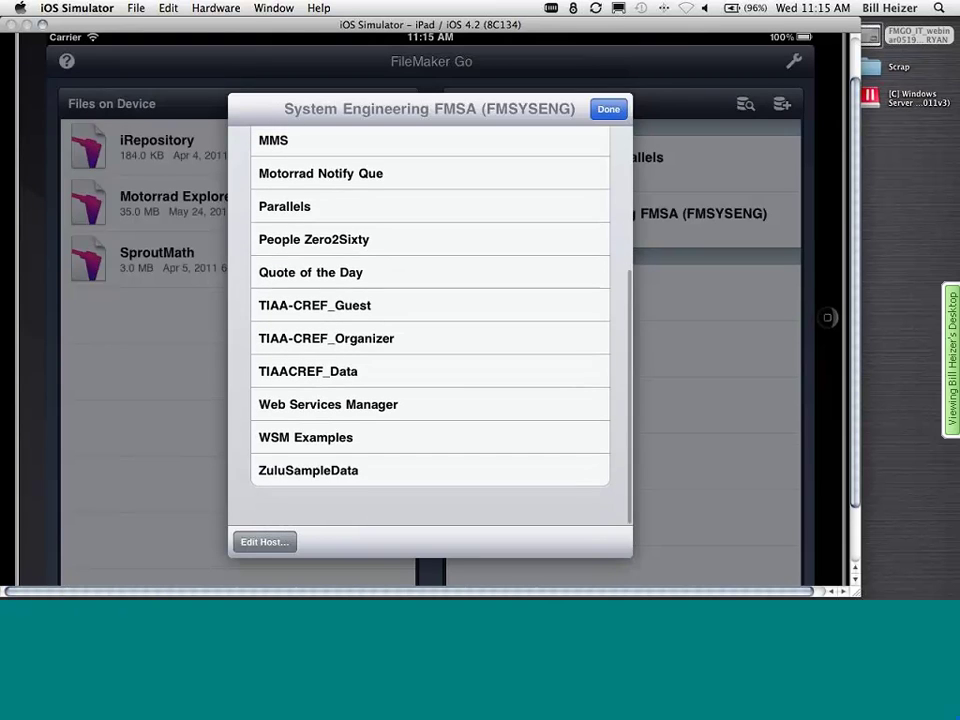
pyautogui.click(608, 109)
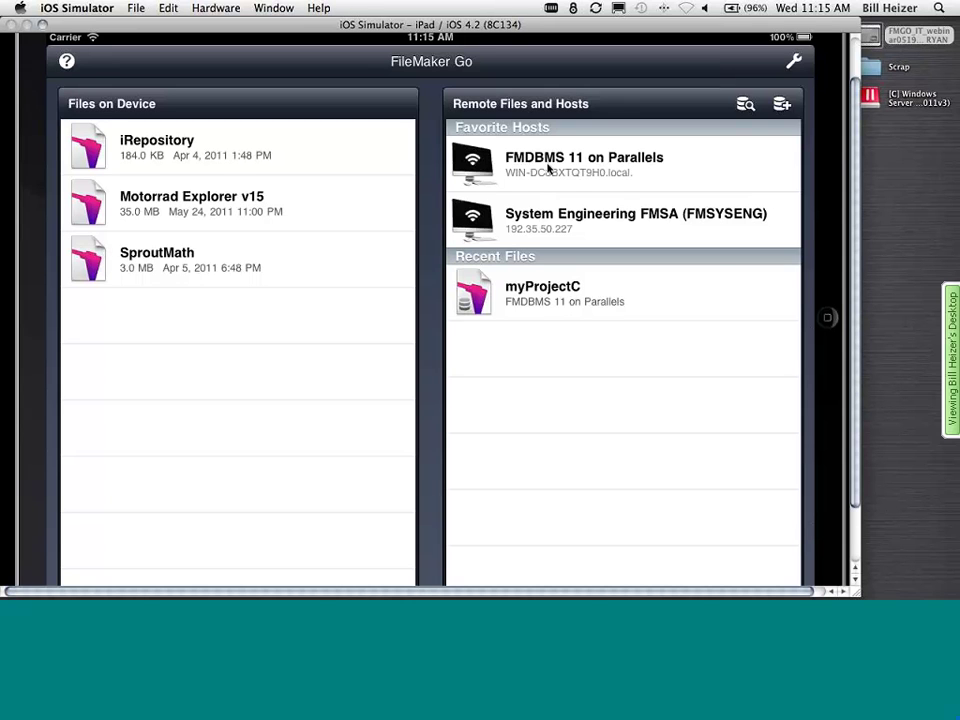
# - Open the Motorrad Explorer v15 file from Files on Device
pyautogui.click(216, 8)
pyautogui.moveTo(232, 28)
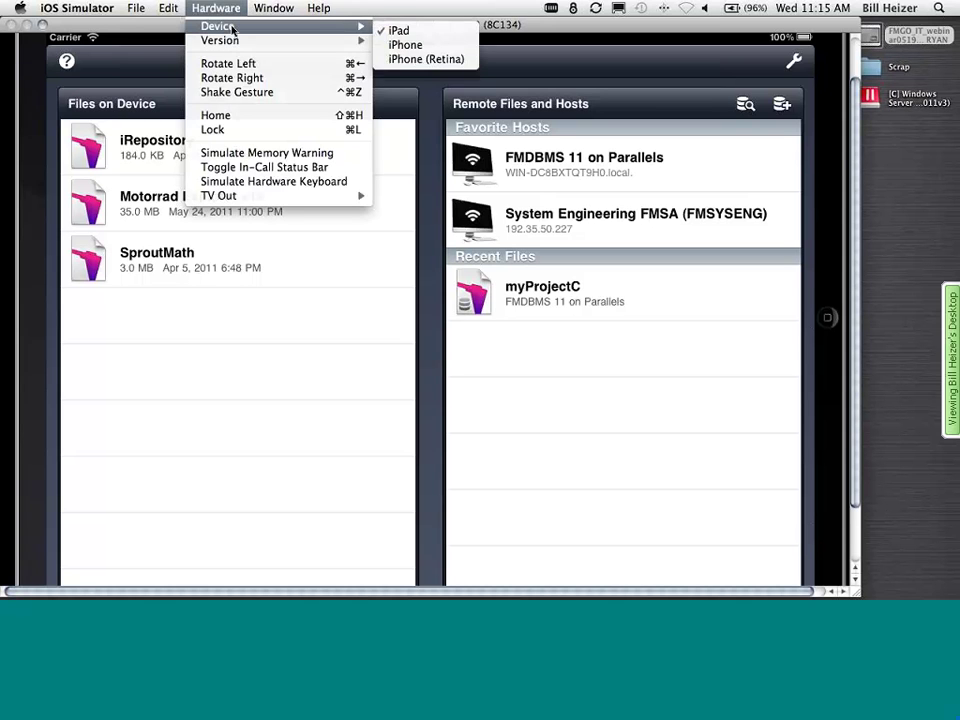
pyautogui.click(296, 364)
pyautogui.click(182, 208)
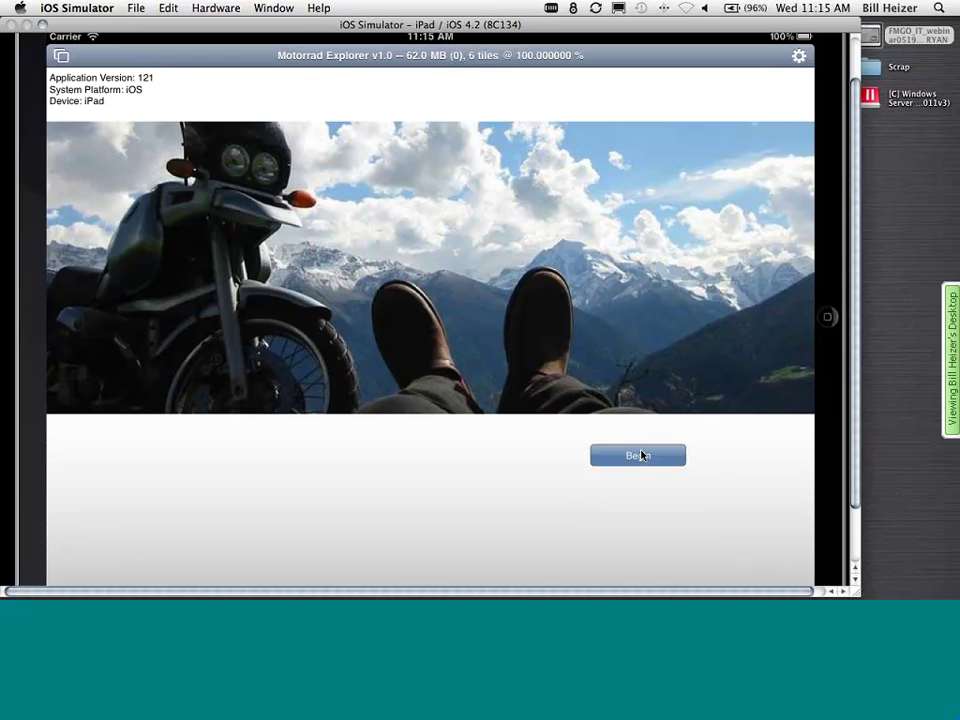
# - Start the catalogue and switch to the R 1200 GS Adventure in Smoke Grey Metallic matt
pyautogui.click(640, 455)
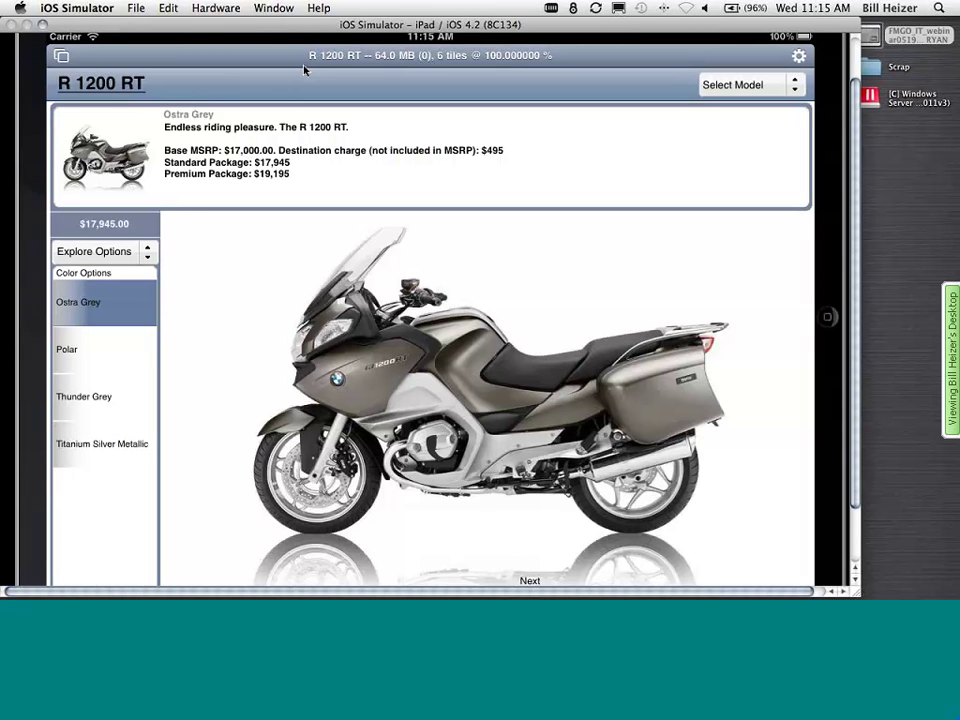
pyautogui.click(738, 88)
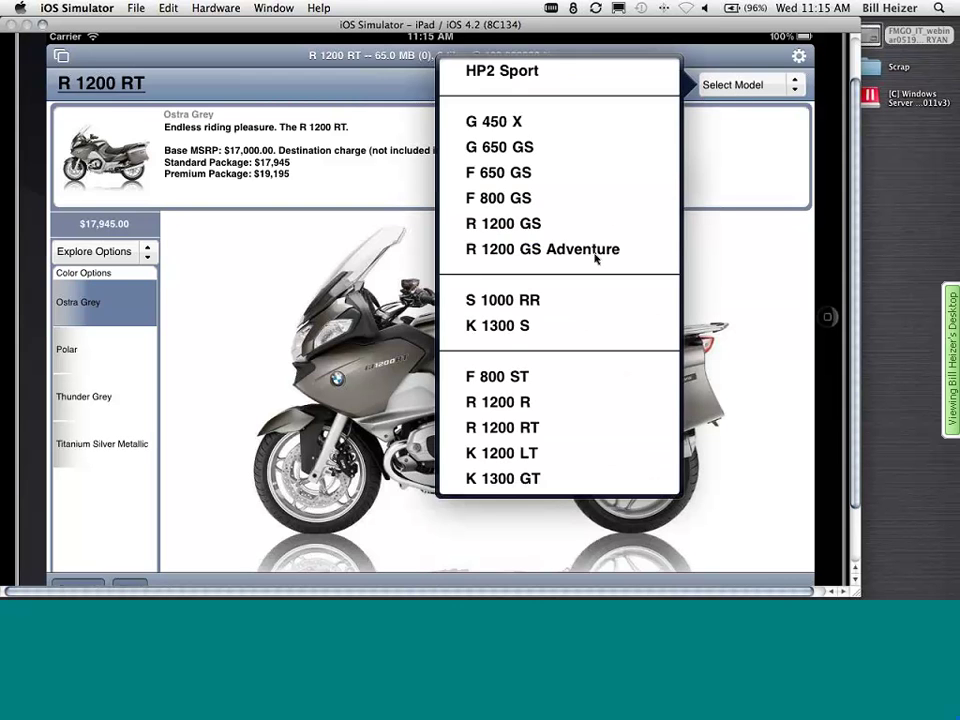
pyautogui.click(595, 256)
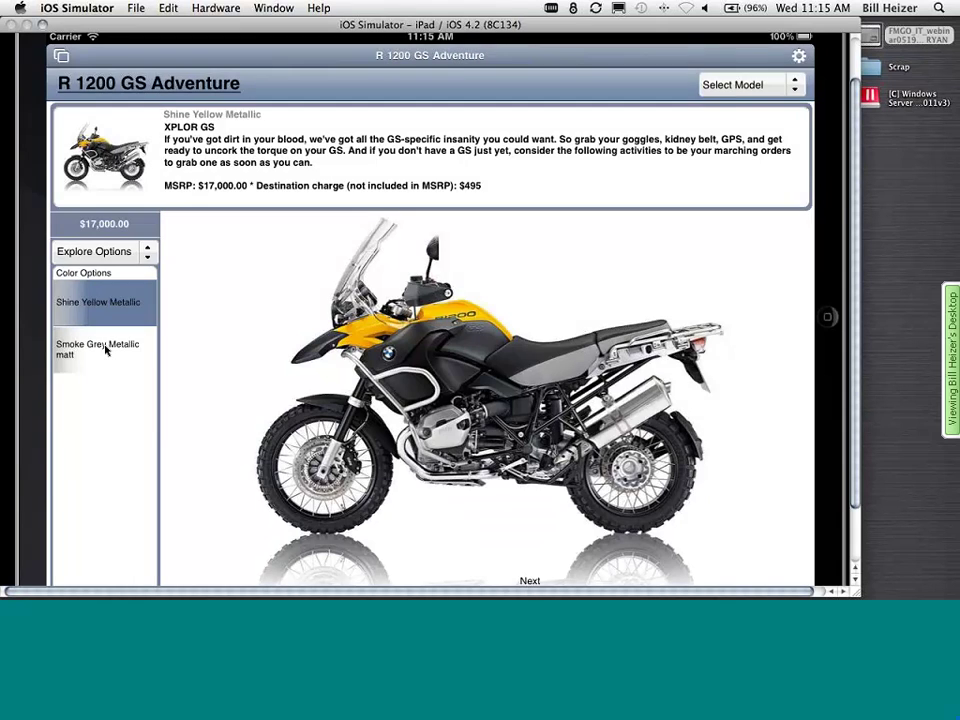
pyautogui.click(105, 349)
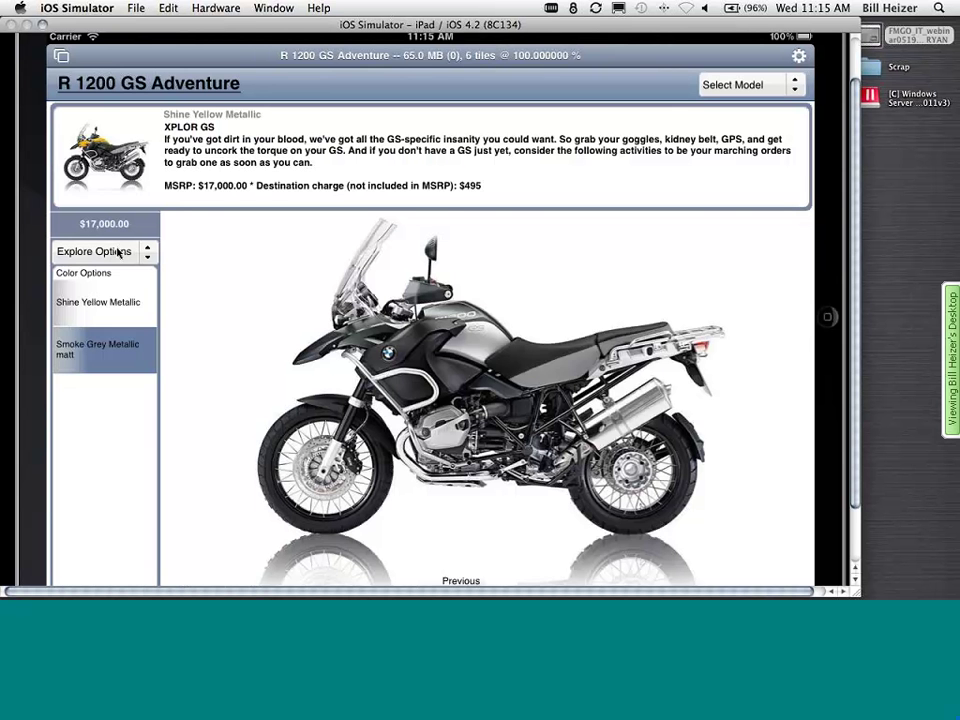
# - View the bike's tech specs, then its model literature, via Explore Options
pyautogui.click(118, 253)
pyautogui.click(247, 204)
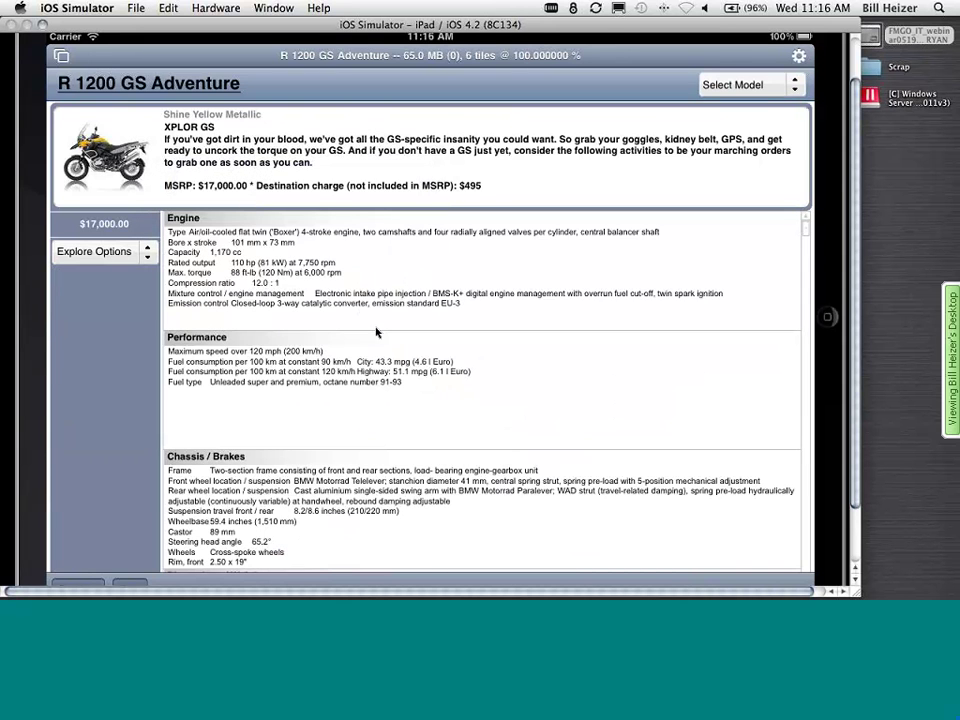
pyautogui.click(343, 285)
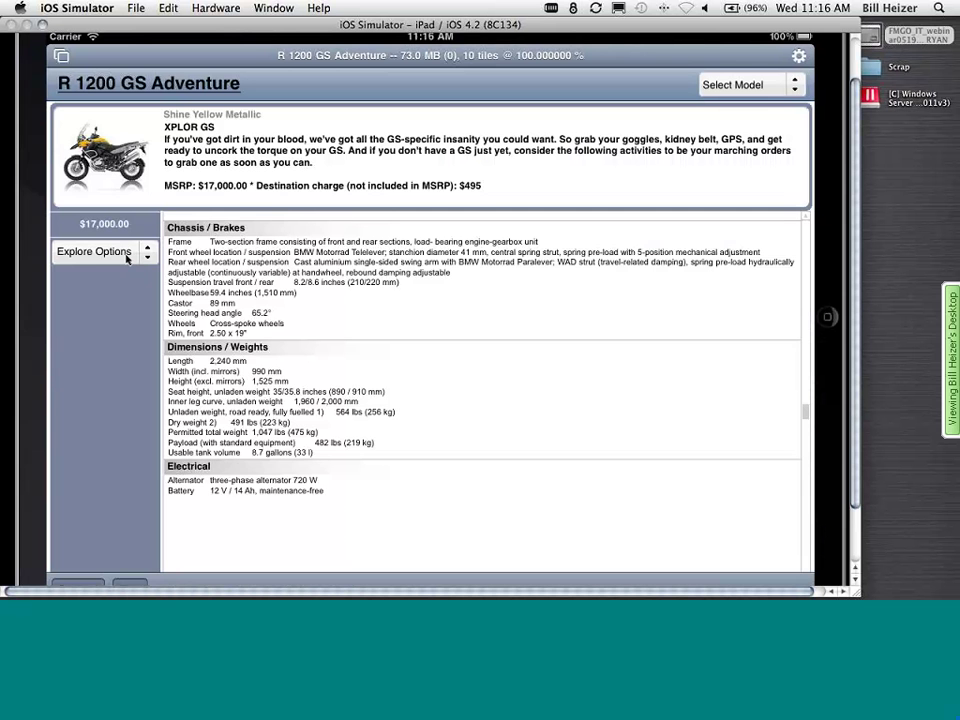
pyautogui.click(127, 252)
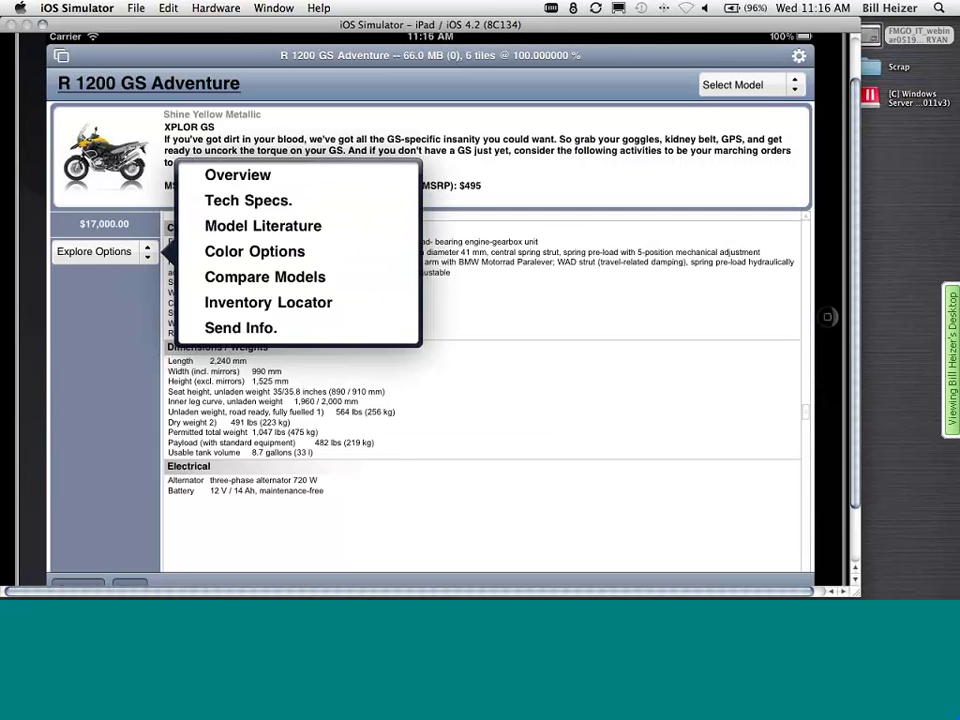
pyautogui.click(272, 228)
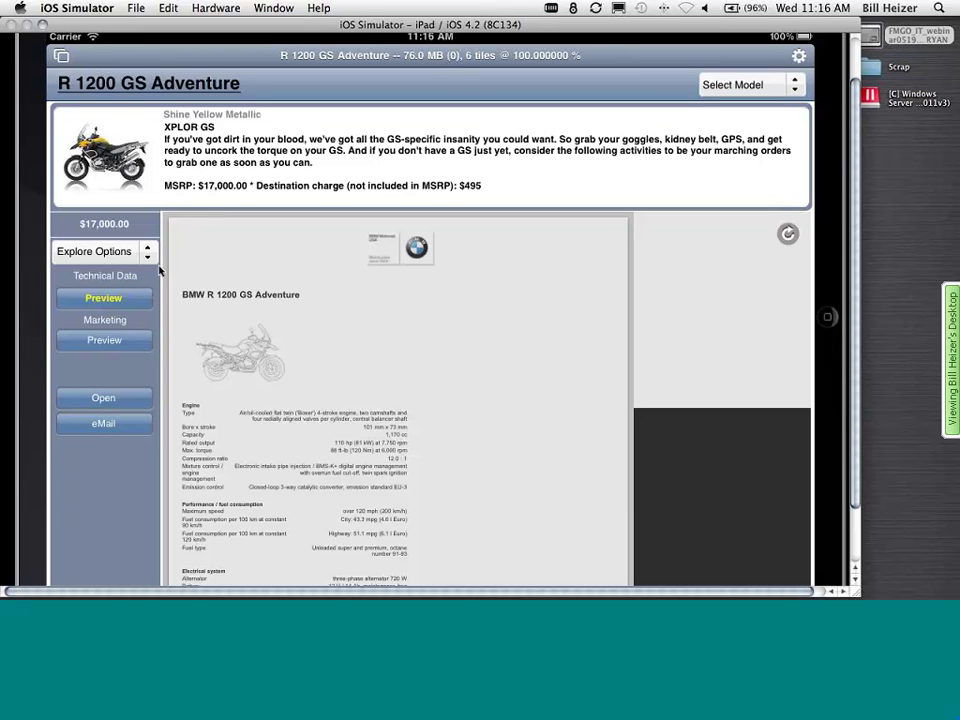
# - Preview the R 1200 GS Adventure_B.pdf marketing brochure full screen and check its pages
pyautogui.click(104, 340)
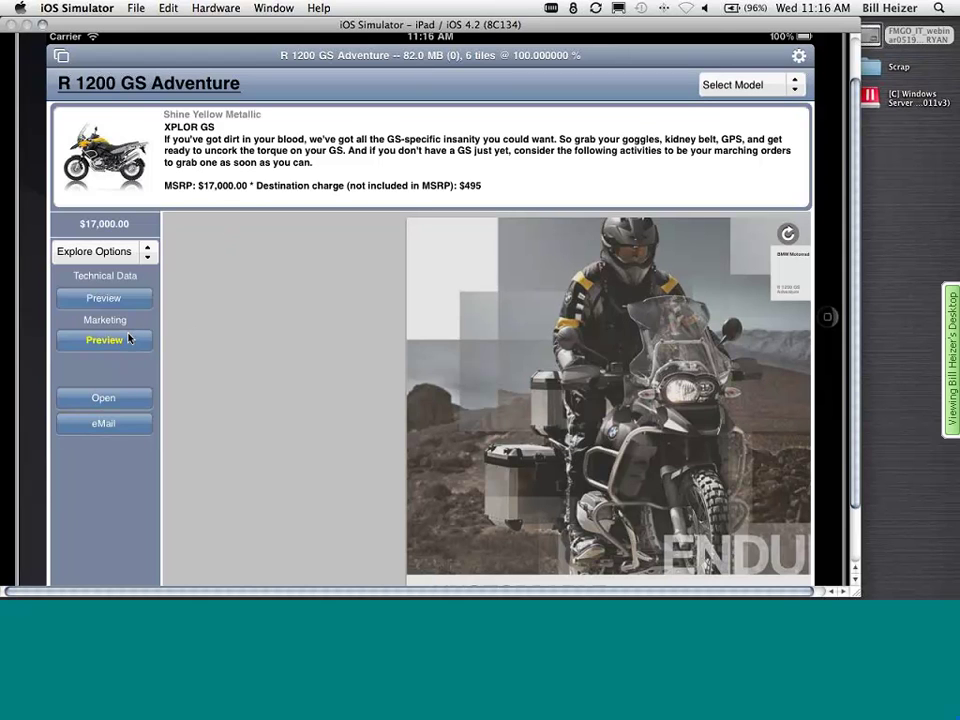
pyautogui.click(115, 398)
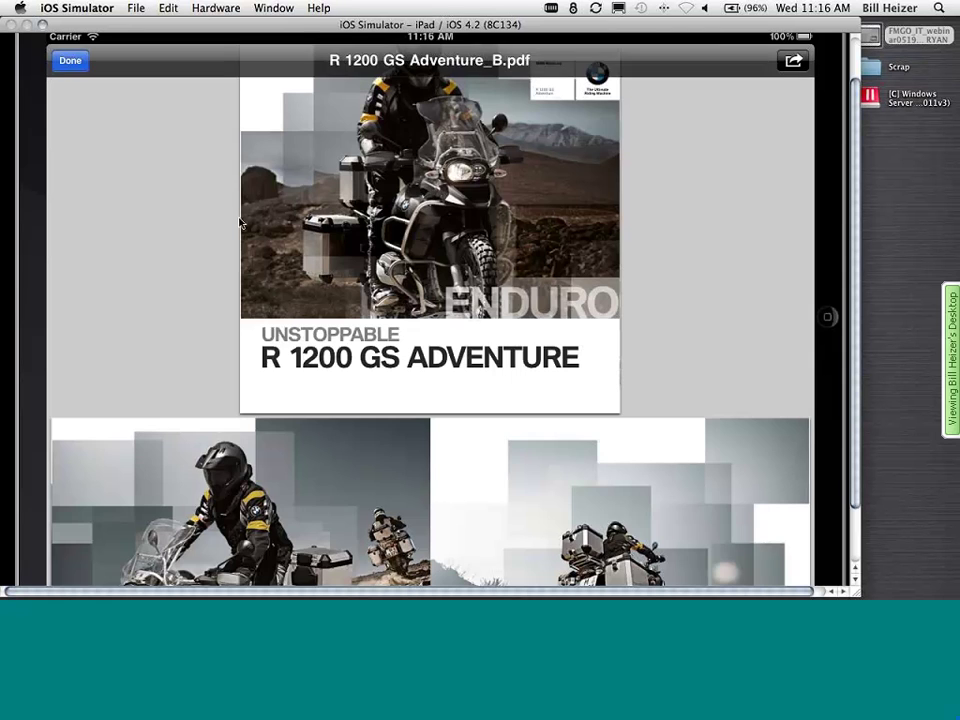
pyautogui.click(321, 238)
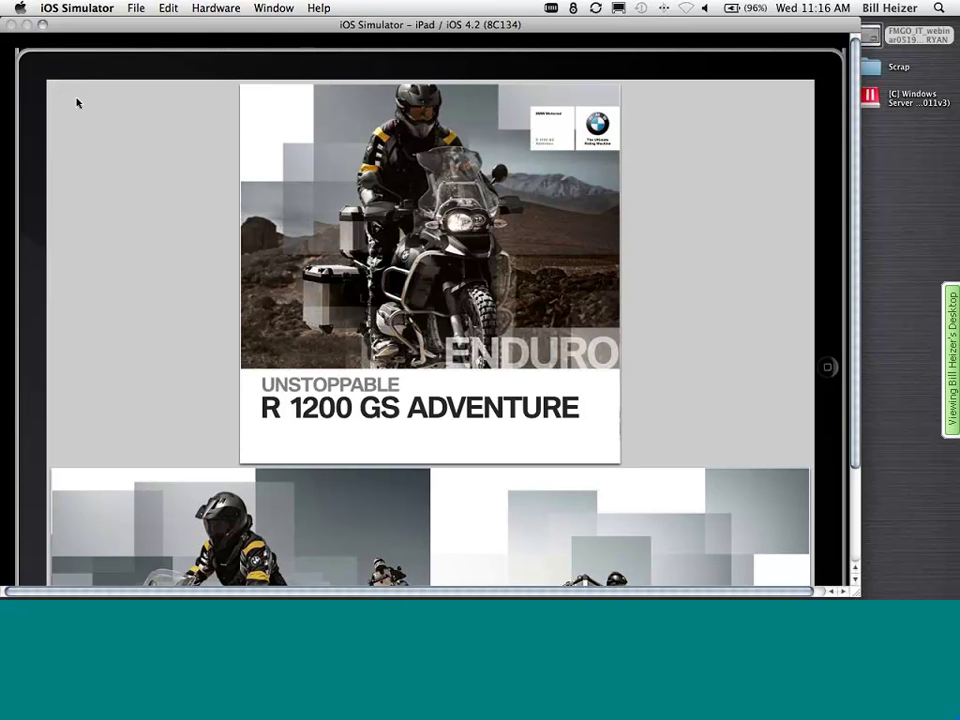
pyautogui.click(84, 118)
# - Close the brochure and switch the catalogue to the R 1200 RT model
pyautogui.click(70, 111)
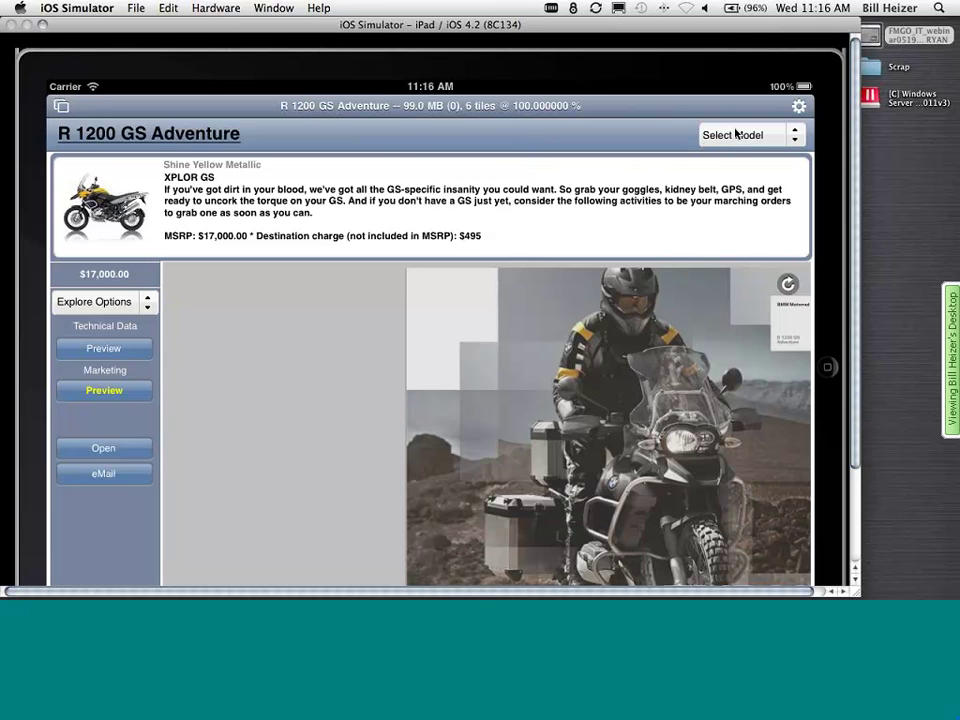
pyautogui.click(737, 133)
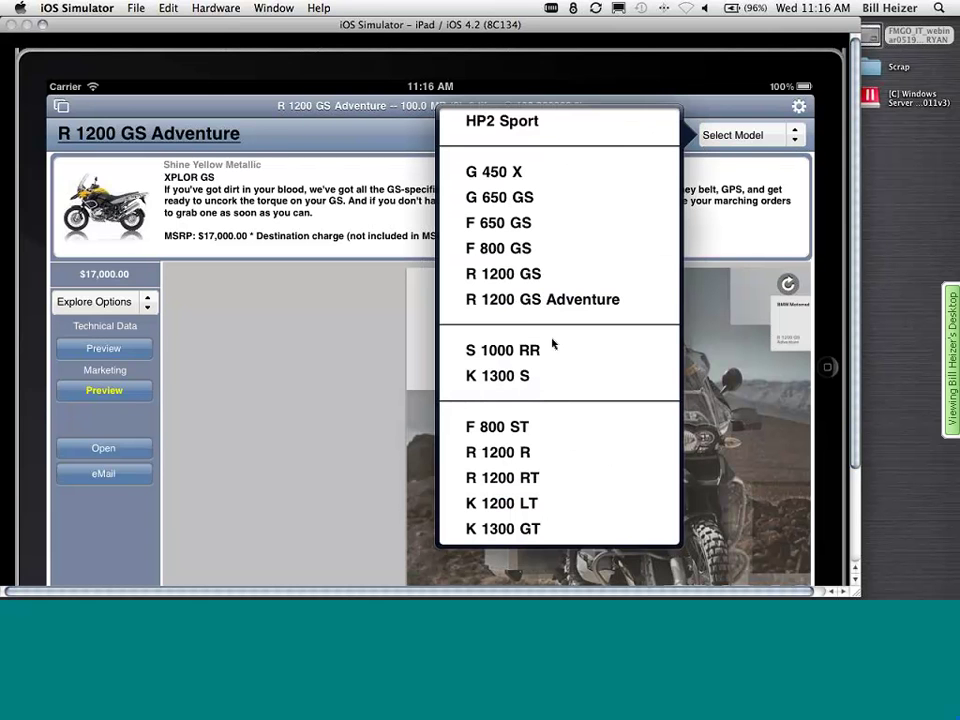
pyautogui.click(537, 478)
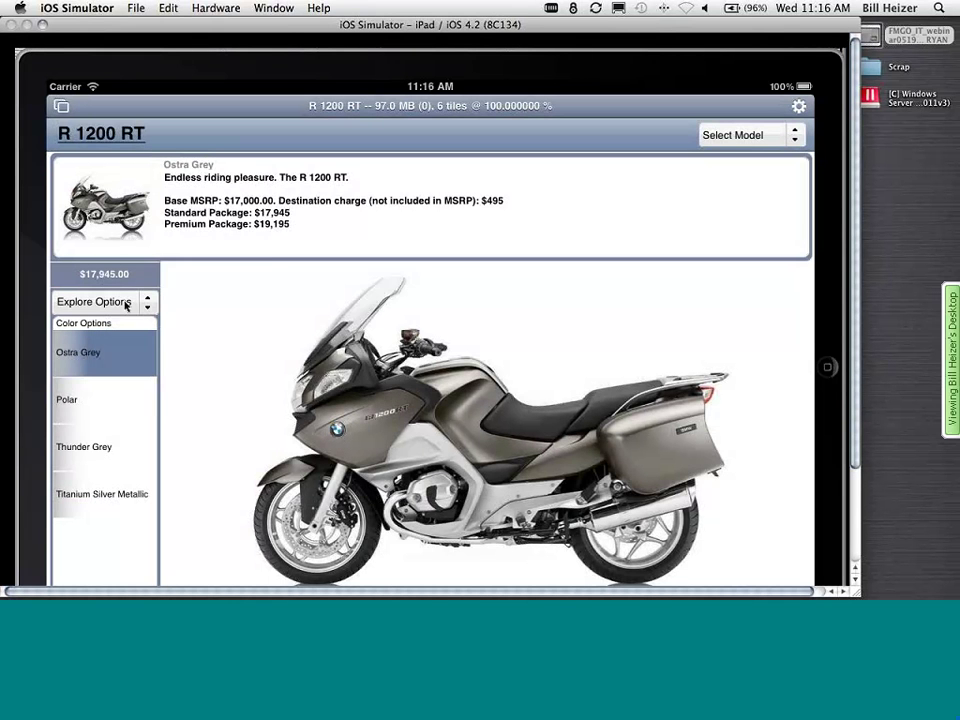
# - List dealers stocking the R 1200 RT with Inventory Locator, then cancel a call to Santa Cruz County
pyautogui.click(140, 301)
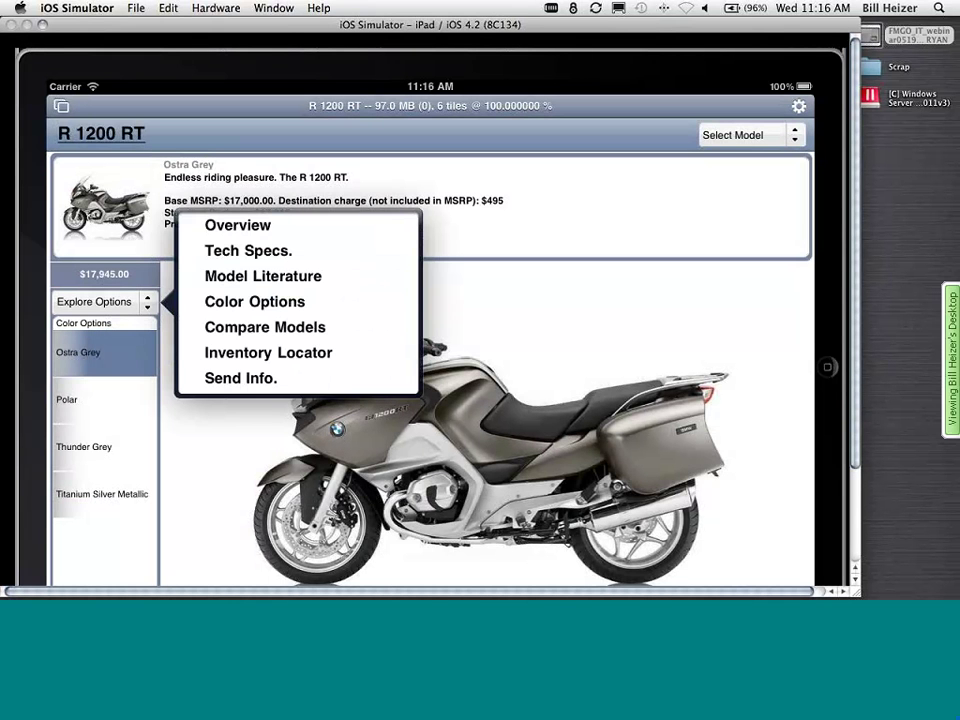
pyautogui.click(281, 353)
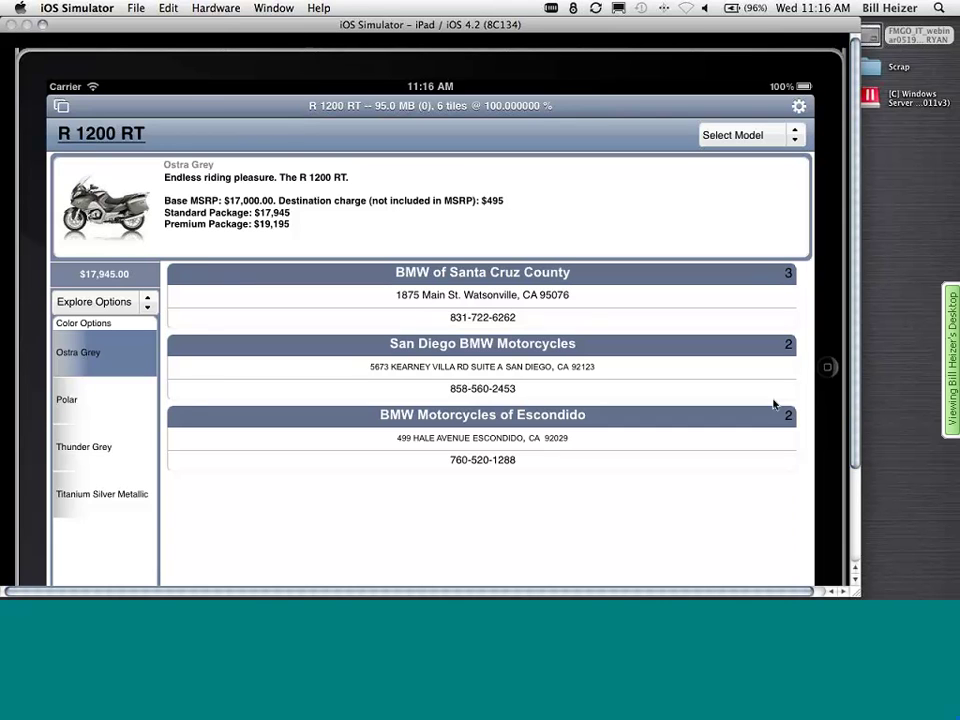
pyautogui.click(482, 318)
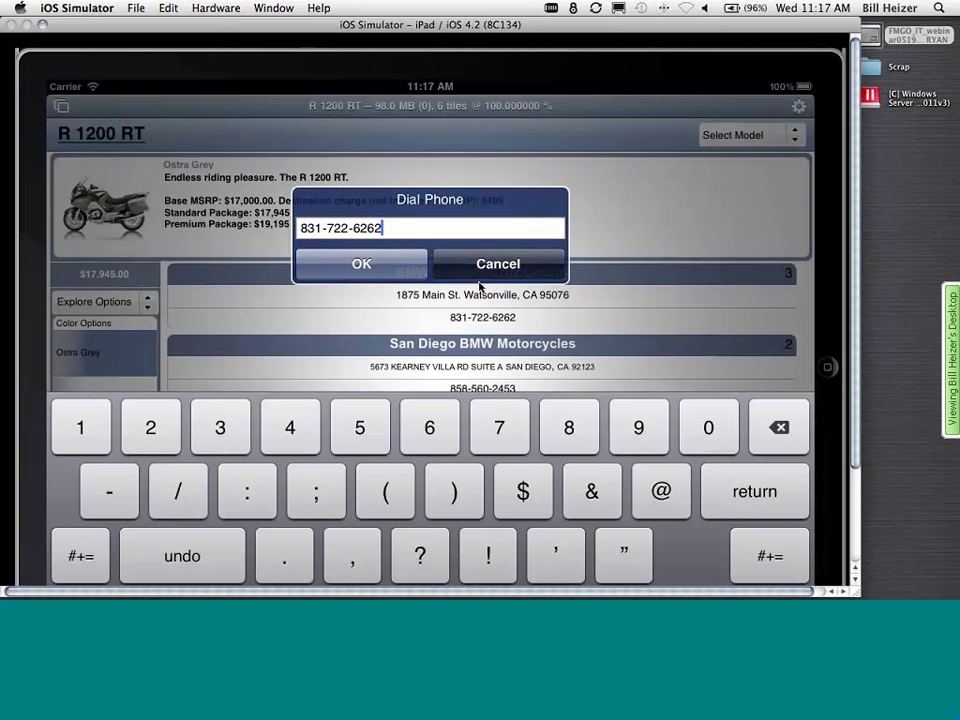
pyautogui.click(480, 276)
# - Show the Santa Cruz County dealer's address on a map, then view all open windows
pyautogui.click(480, 294)
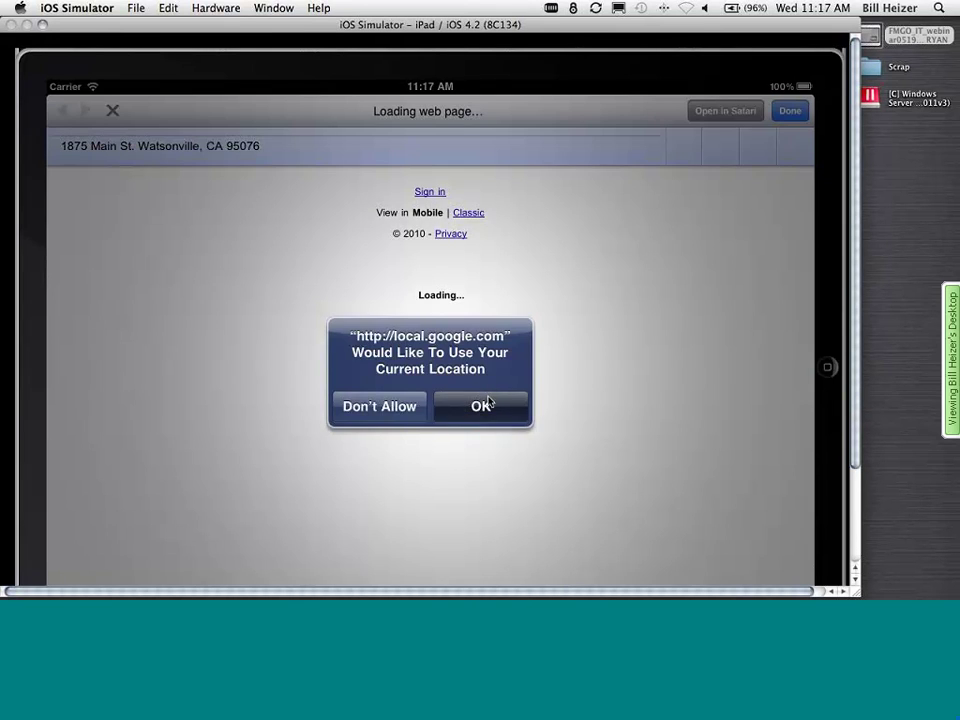
pyautogui.click(487, 404)
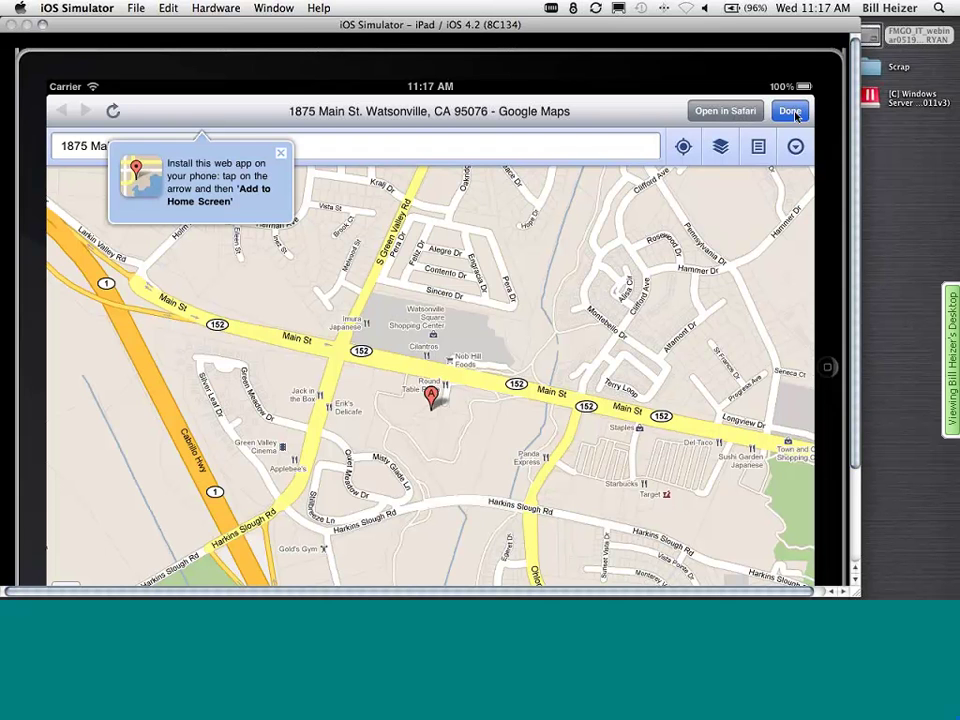
pyautogui.click(790, 111)
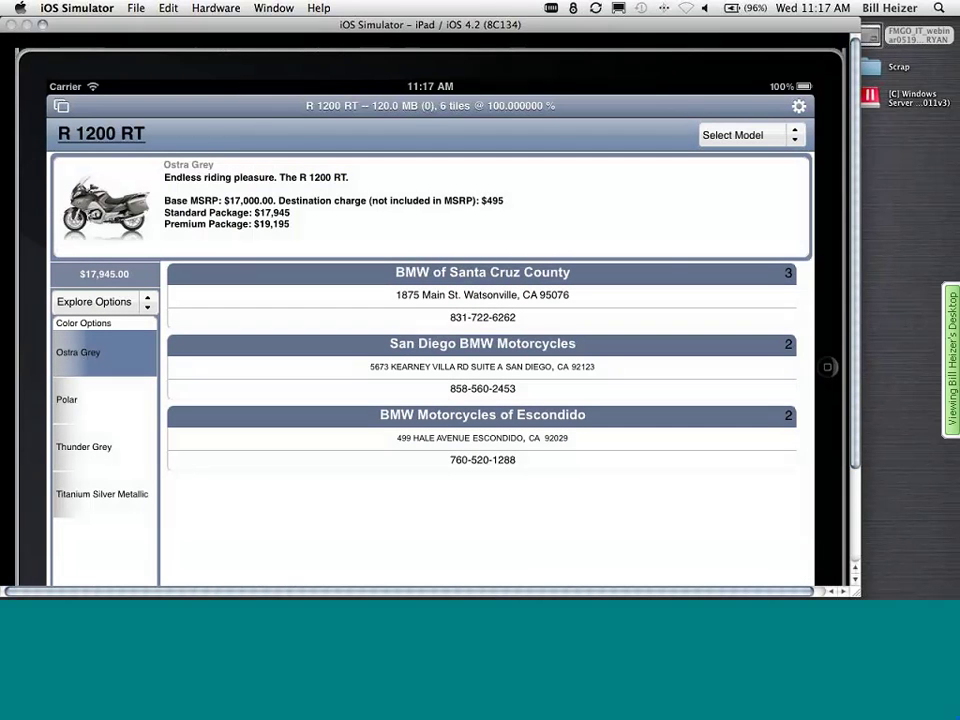
pyautogui.click(60, 107)
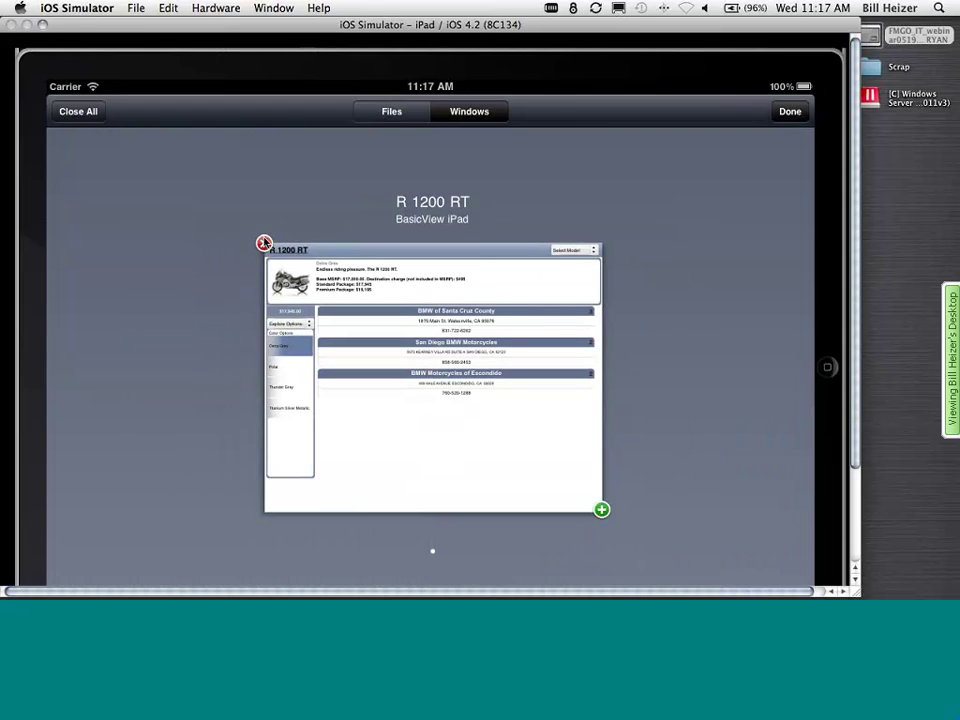
# - Close the R 1200 RT window, set the simulated device to iPhone, and switch to the Windows desktop
pyautogui.click(263, 243)
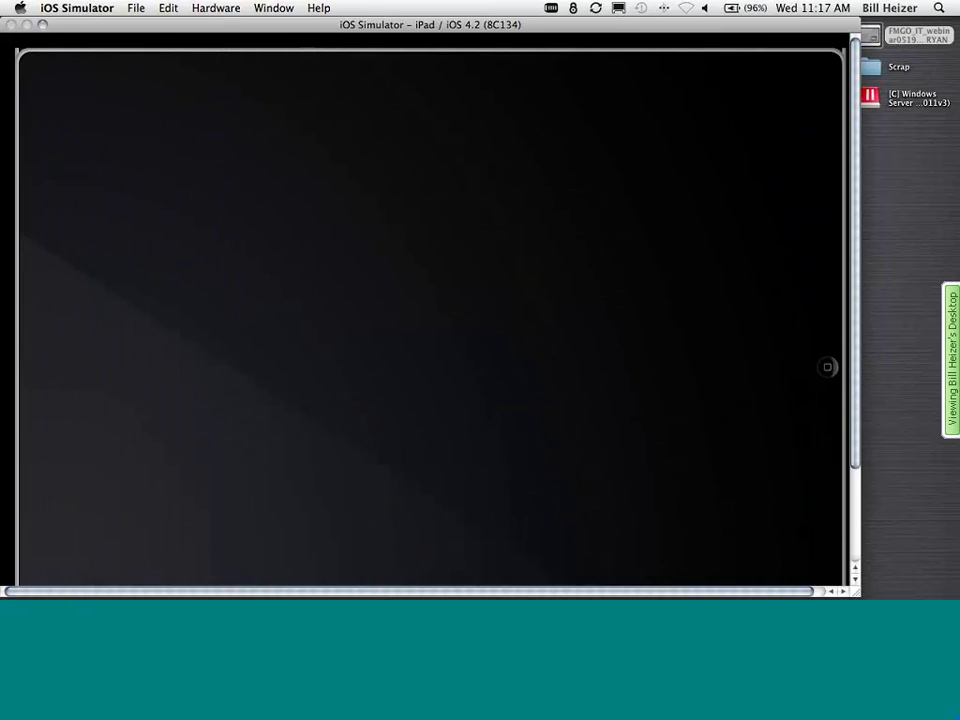
pyautogui.click(220, 9)
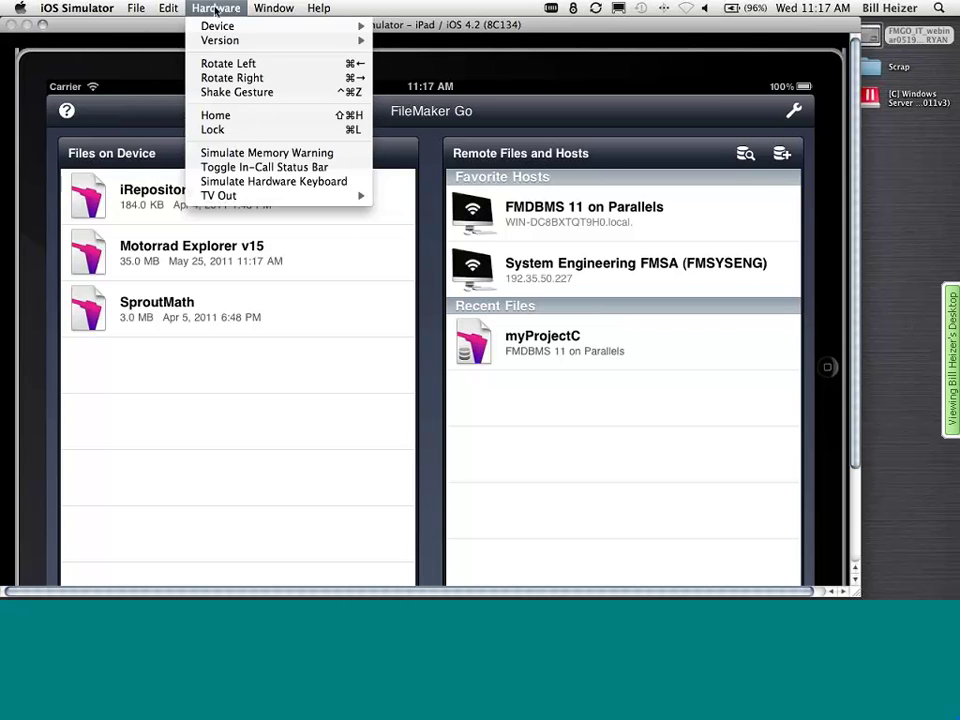
pyautogui.moveTo(279, 26)
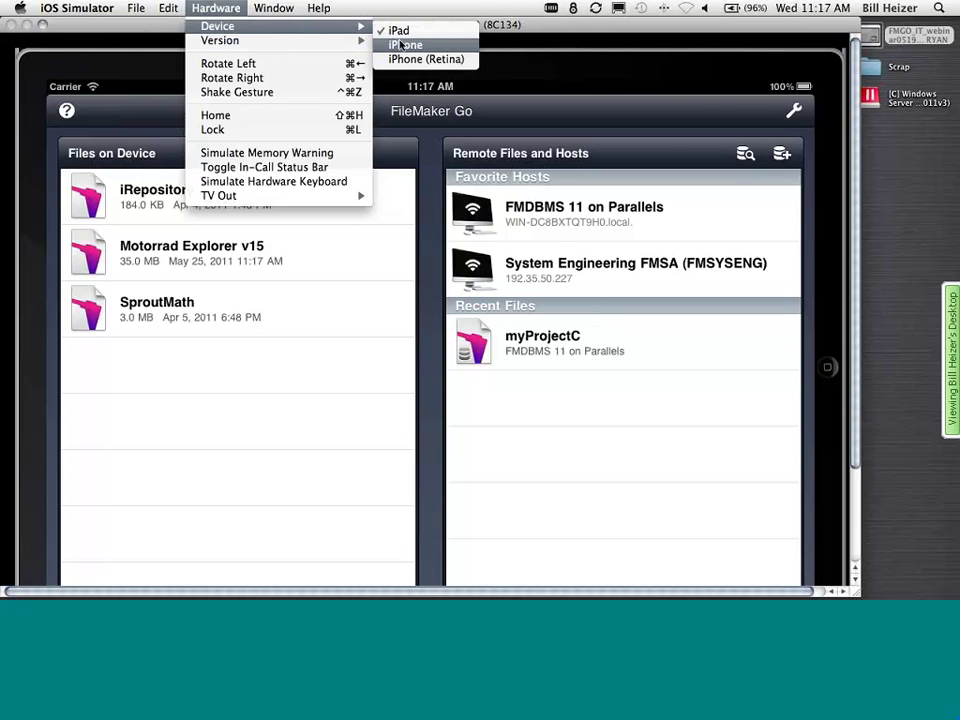
pyautogui.click(405, 45)
pyautogui.press('super+Tab')
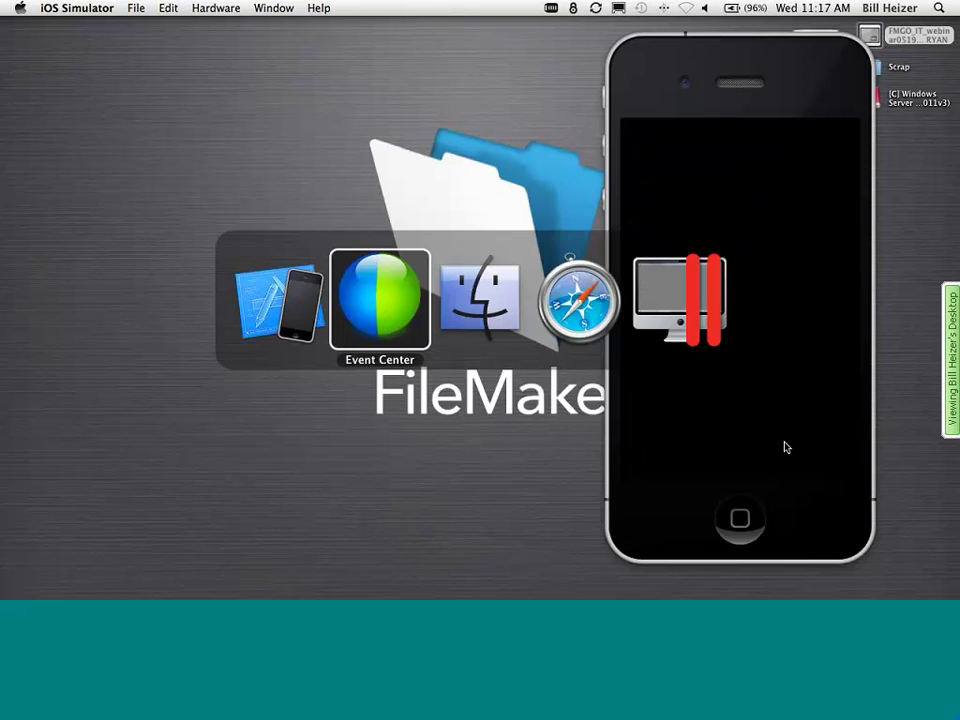
pyautogui.press('super+Tab')
pyautogui.press('super+Tab')
pyautogui.press('super+Tab')
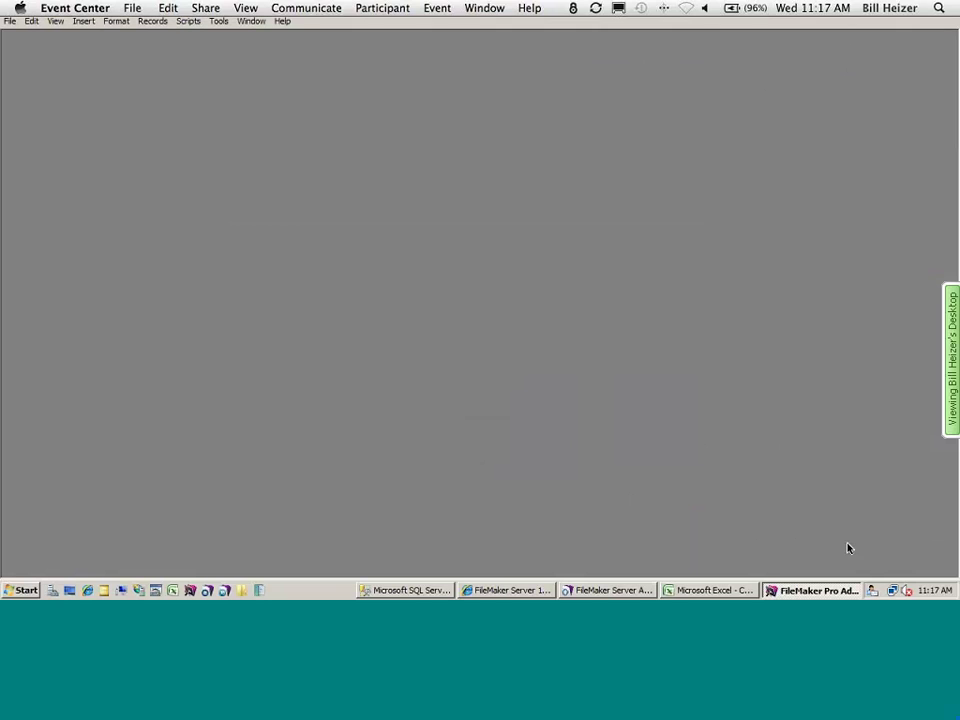
# - Review the Customers sheet in Excel, close it, and drop Customers.xlsx onto FileMaker to convert it
pyautogui.click(688, 590)
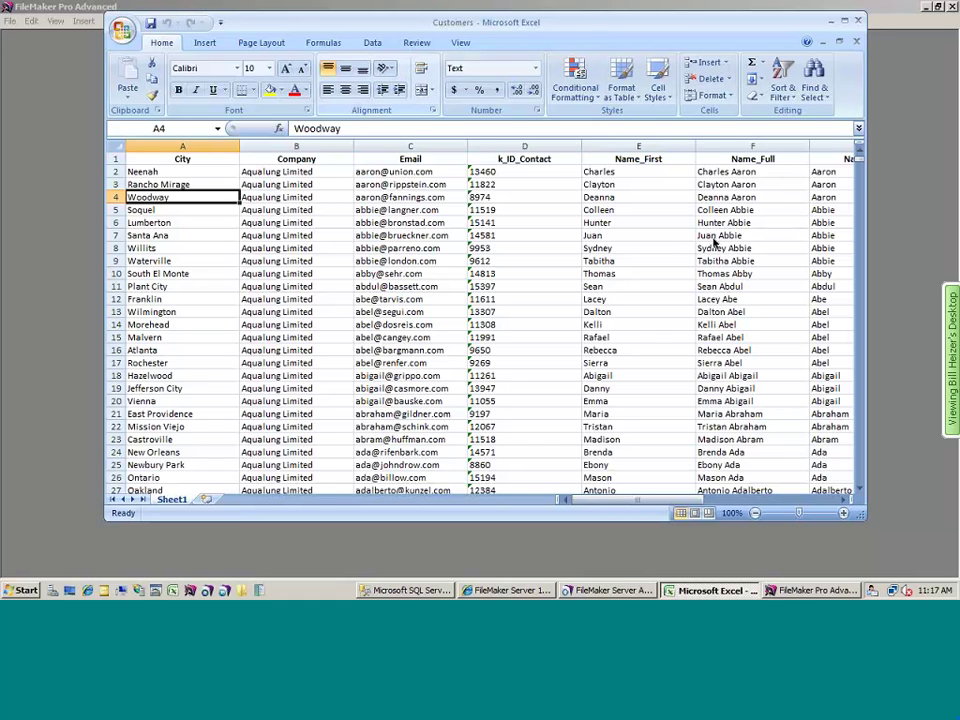
pyautogui.moveTo(862, 163); pyautogui.dragTo(535, 133)
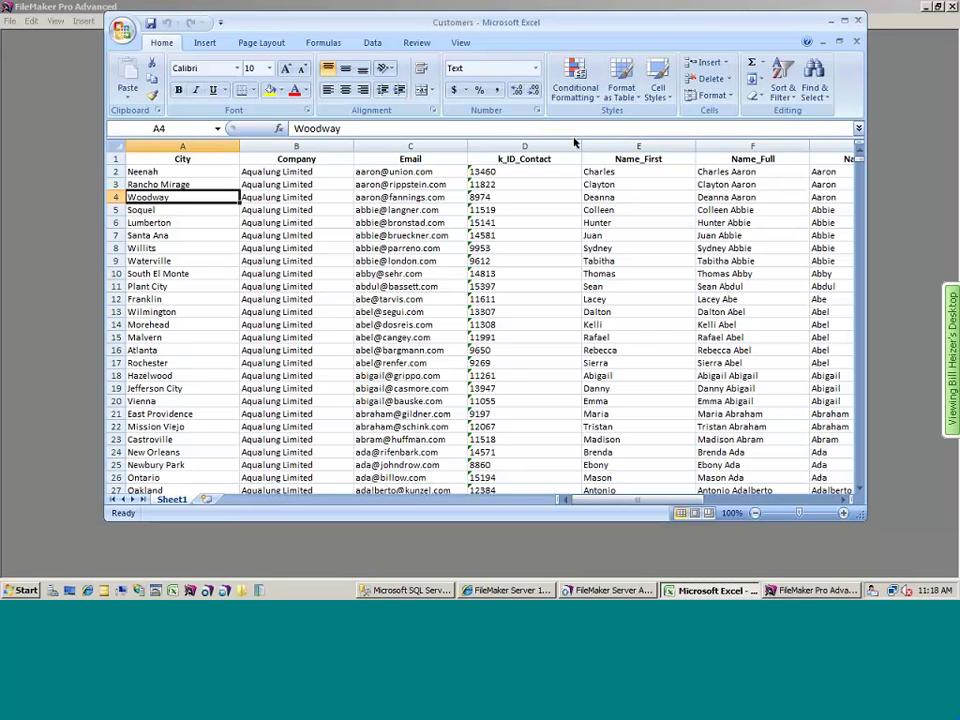
pyautogui.click(857, 20)
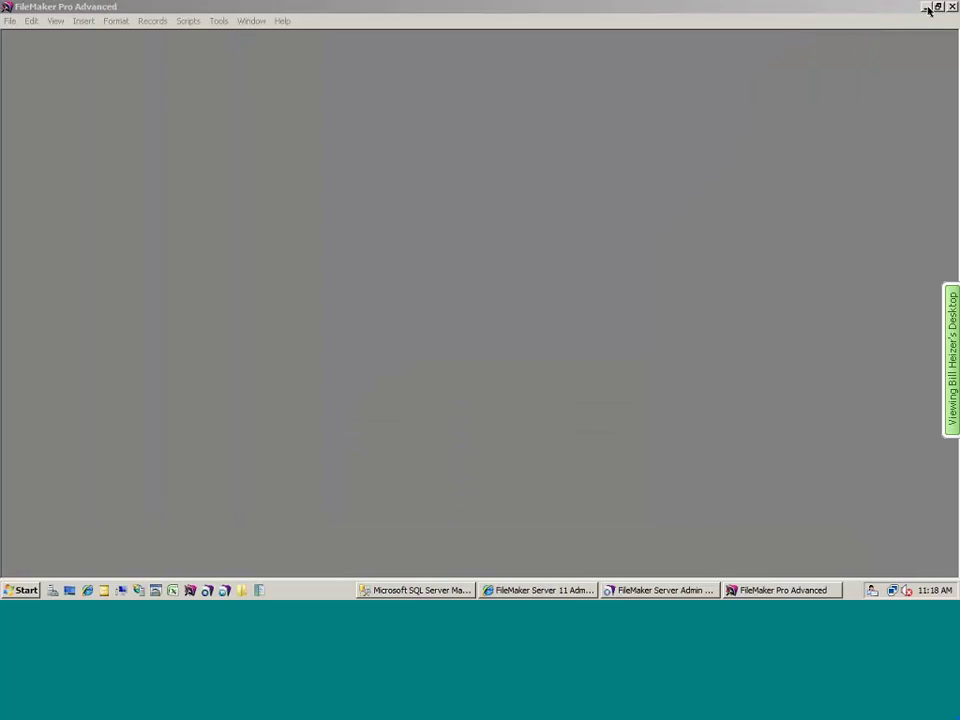
pyautogui.click(925, 7)
pyautogui.moveTo(18, 143); pyautogui.dragTo(27, 208)
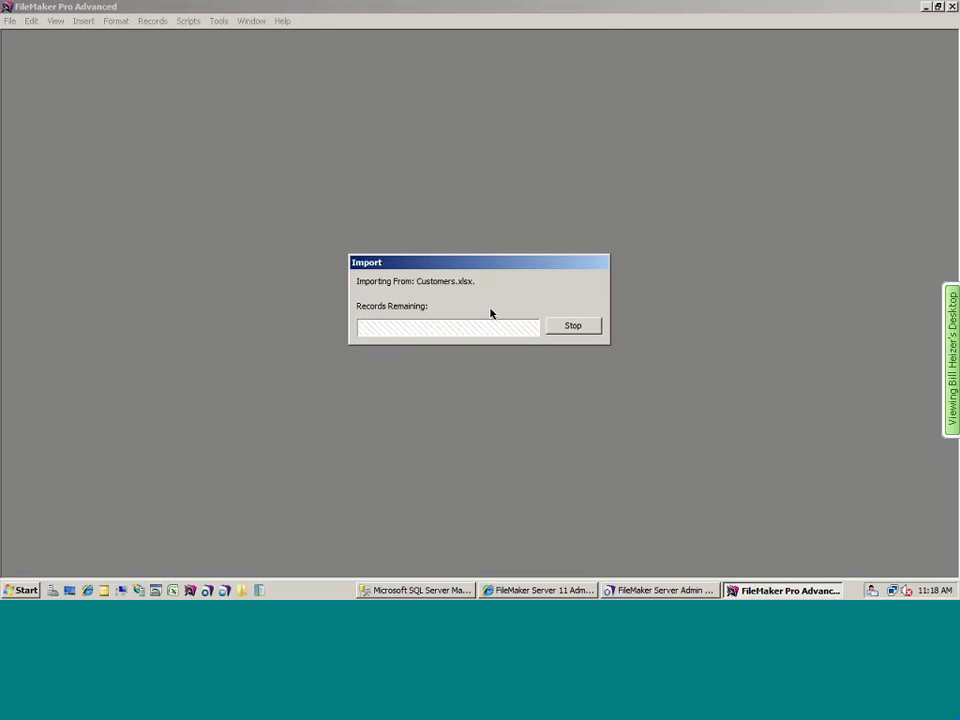
# - Use the first row as field names and save the new file as Customers Converted
pyautogui.click(396, 293)
pyautogui.click(524, 369)
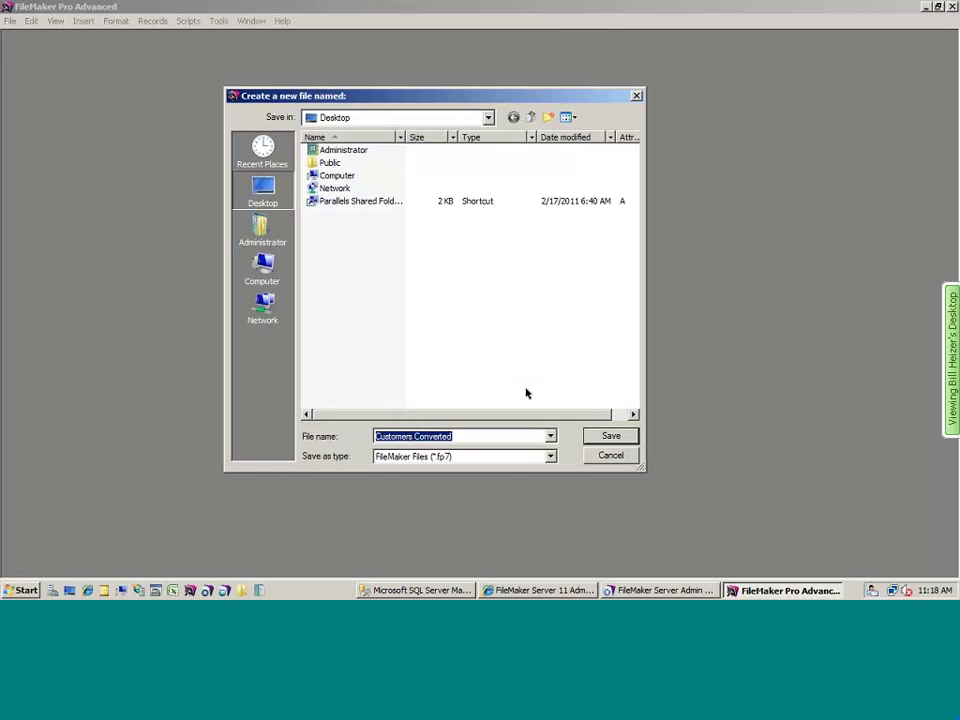
pyautogui.click(610, 436)
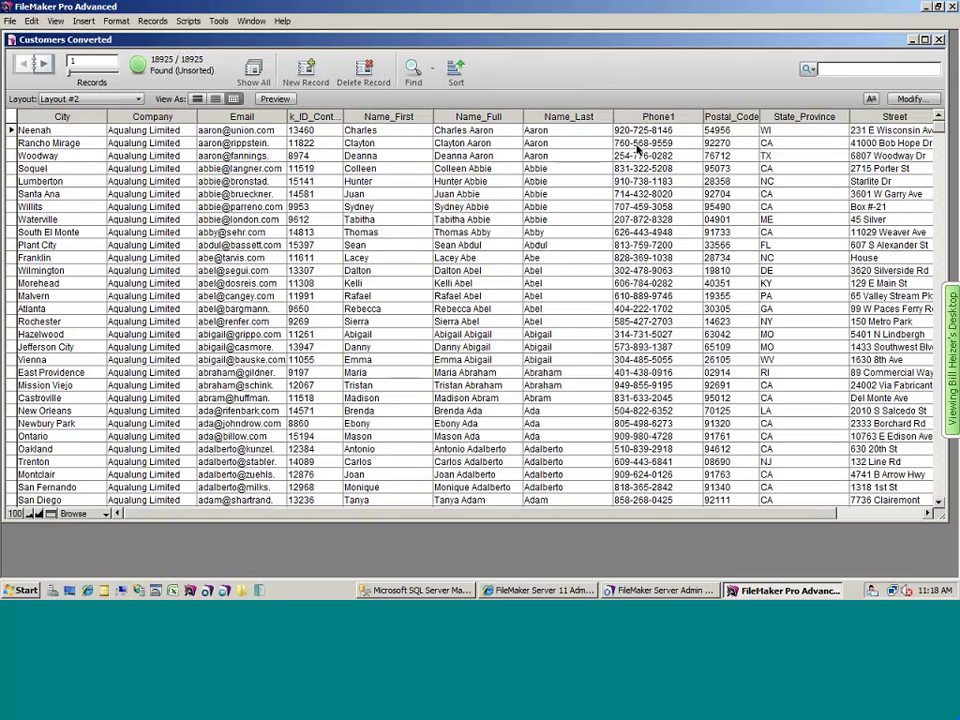
# - Sort all 18925 records by Name_Last ascending and scroll to the County column
pyautogui.click(606, 117)
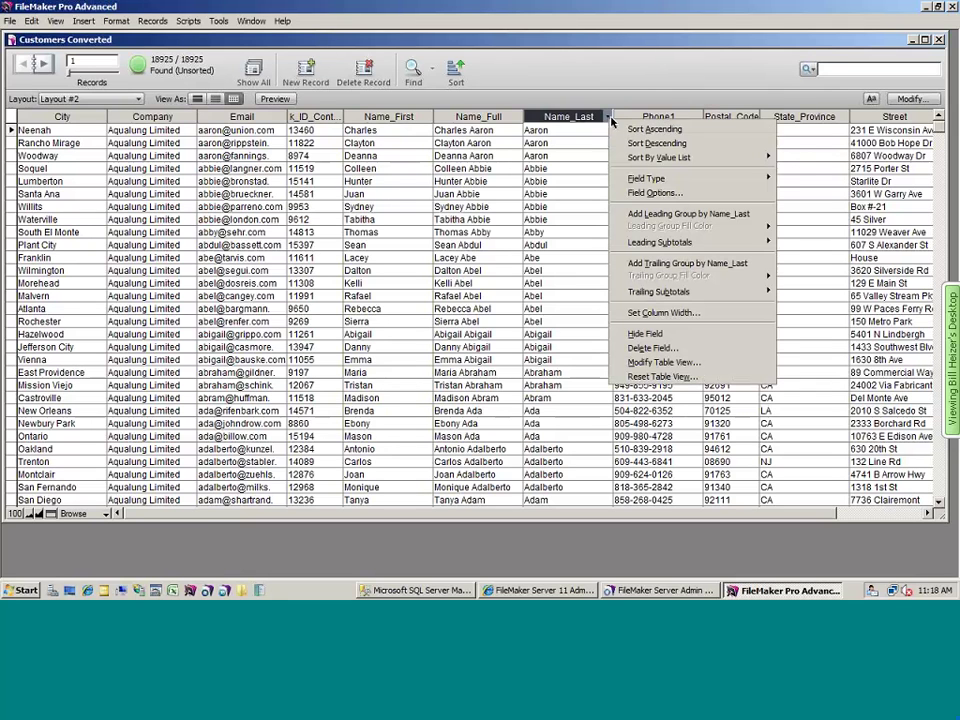
pyautogui.click(660, 129)
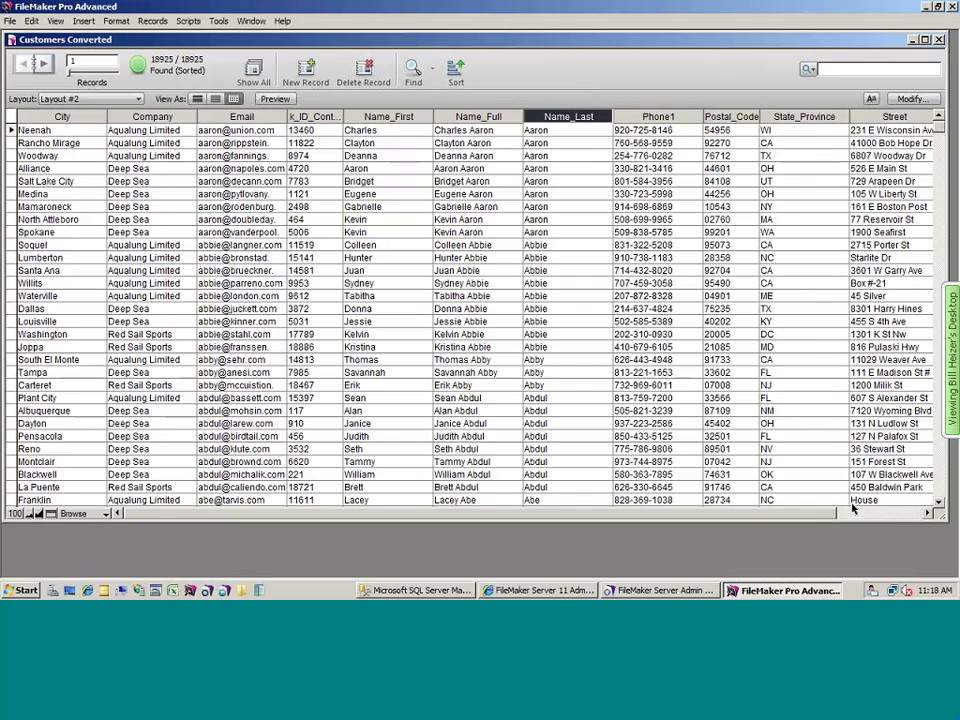
pyautogui.click(897, 517)
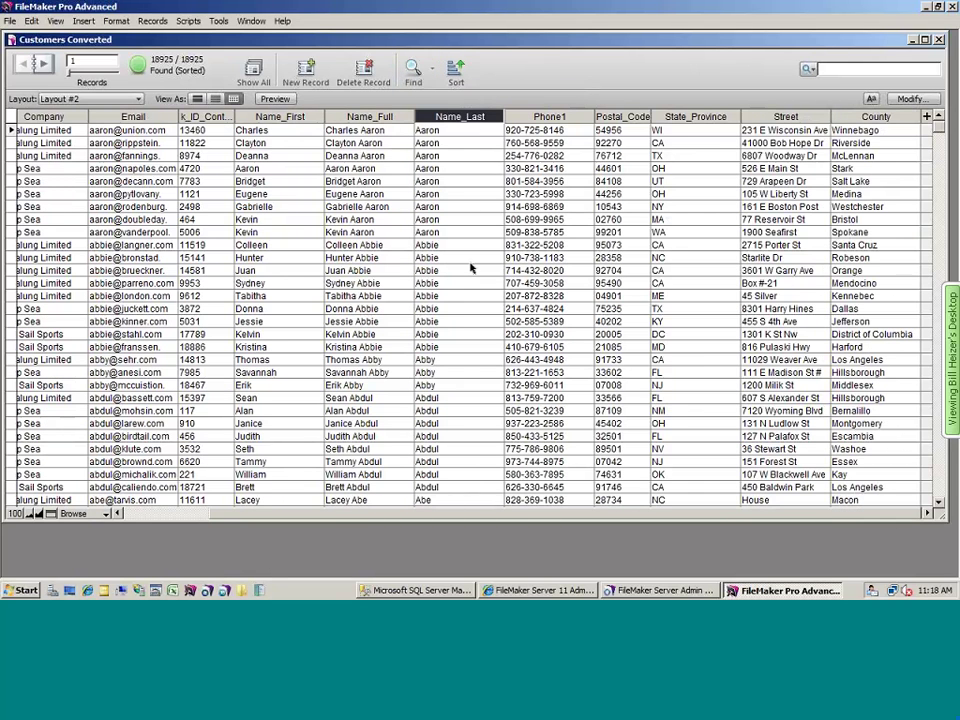
pyautogui.scroll(-20, 472, 260)
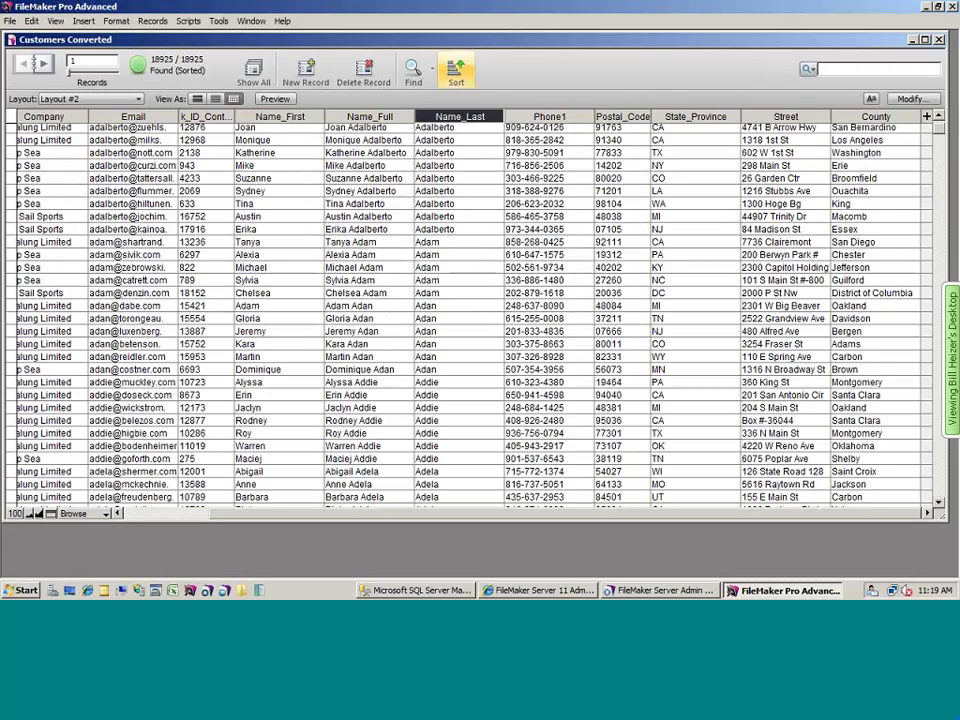
# - Find customers with State_Province IN or ND (409 records), then close the window
pyautogui.click(413, 68)
pyautogui.click(772, 133)
pyautogui.write('IN')
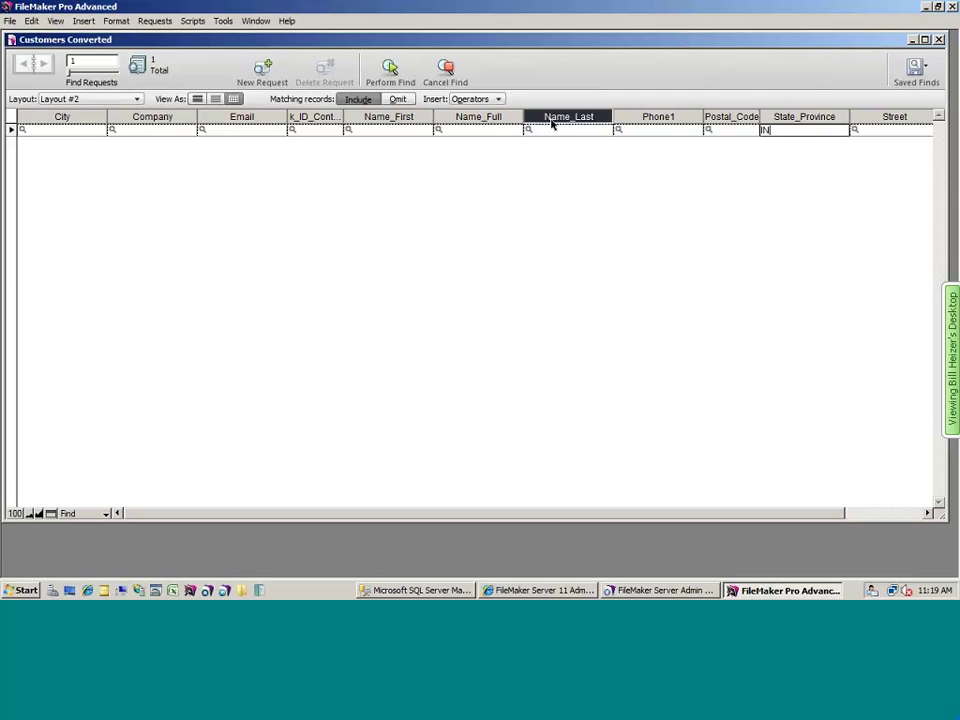
pyautogui.click(270, 75)
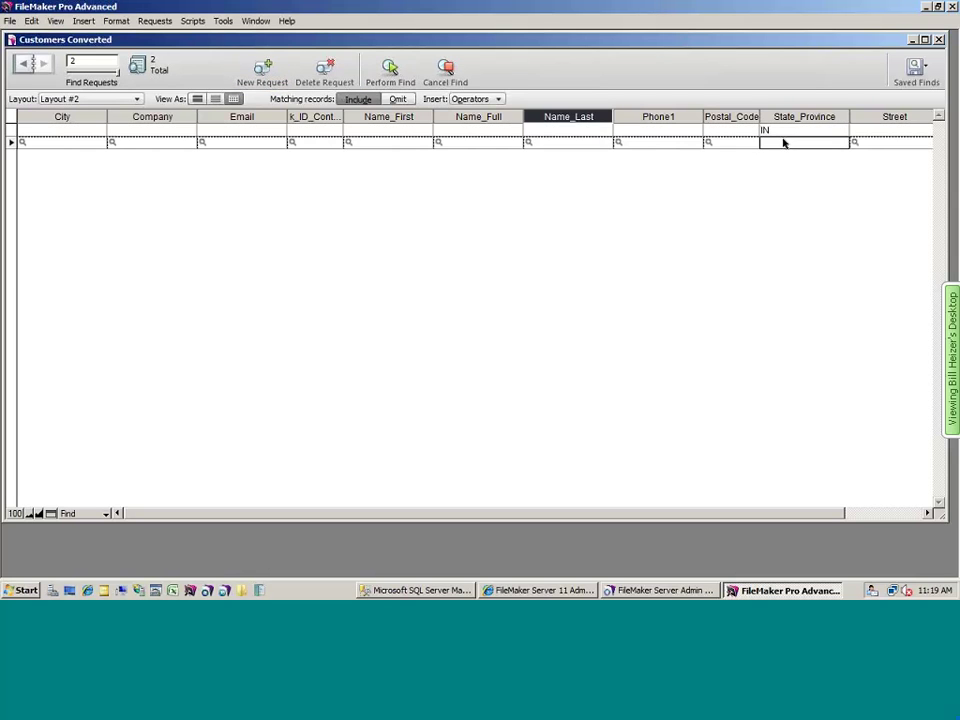
pyautogui.write('ND')
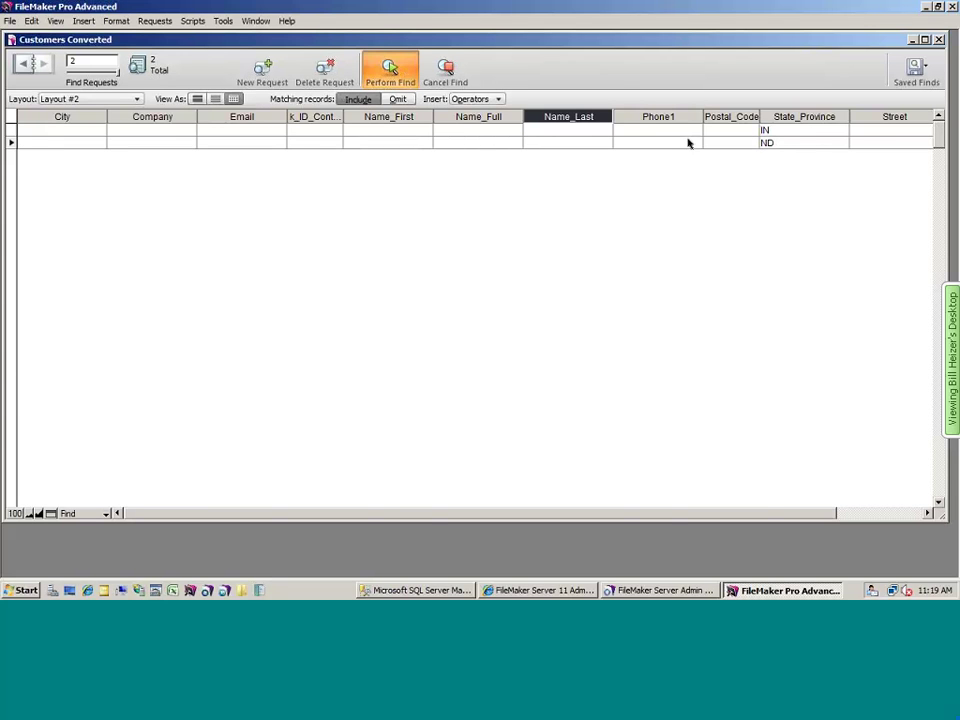
pyautogui.press('Return')
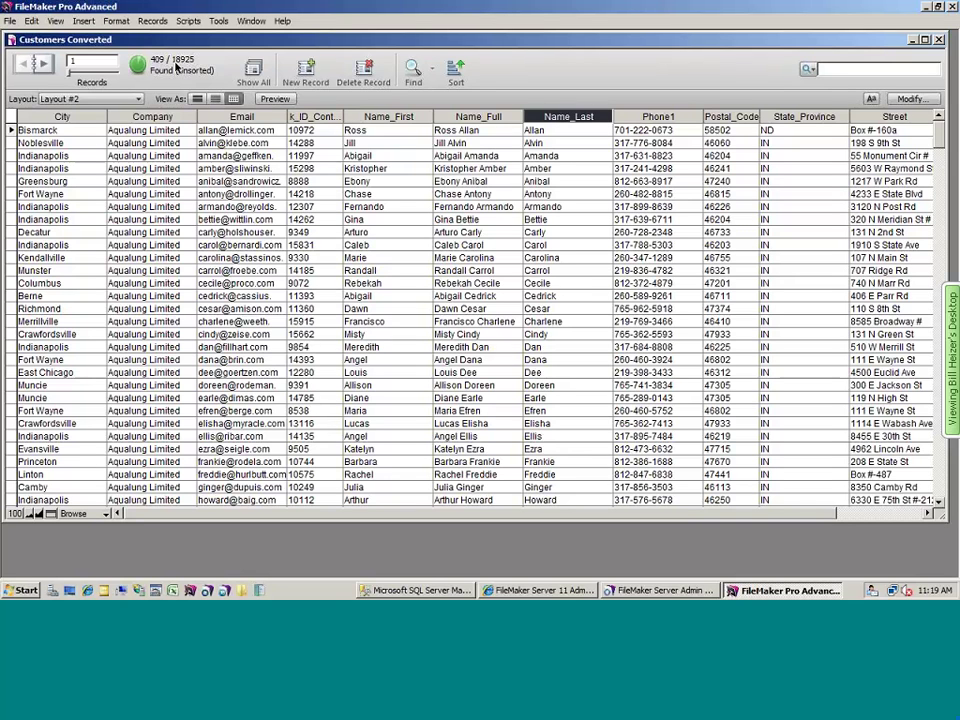
pyautogui.click(938, 42)
# - In Admin Console, choose the Webinar folder and select Customers Converted from the Desktop for upload
pyautogui.press('super+d')
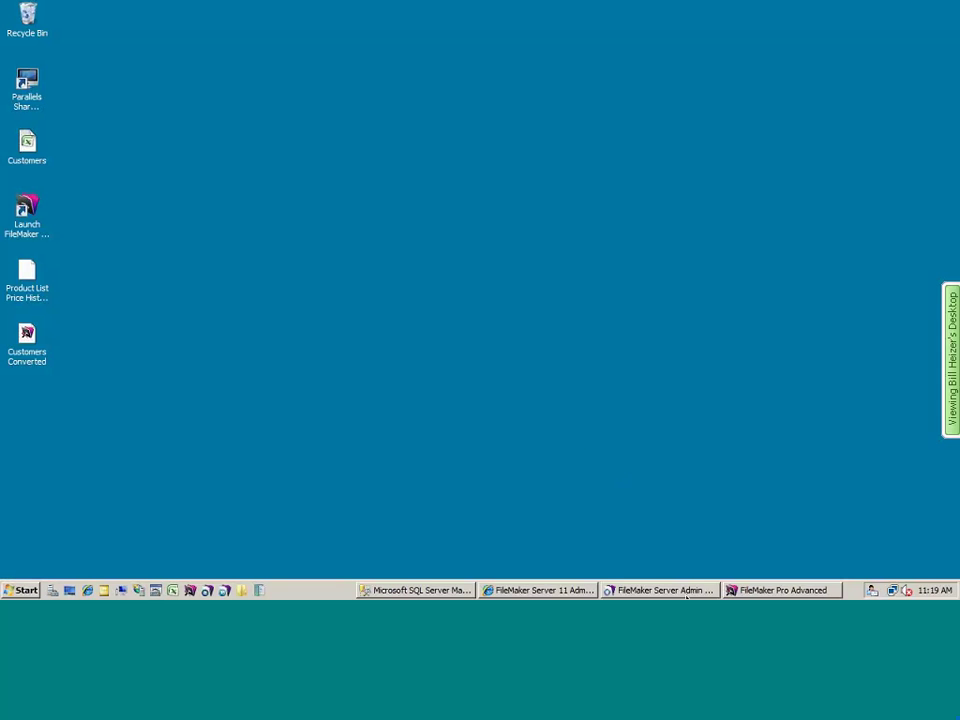
pyautogui.click(673, 592)
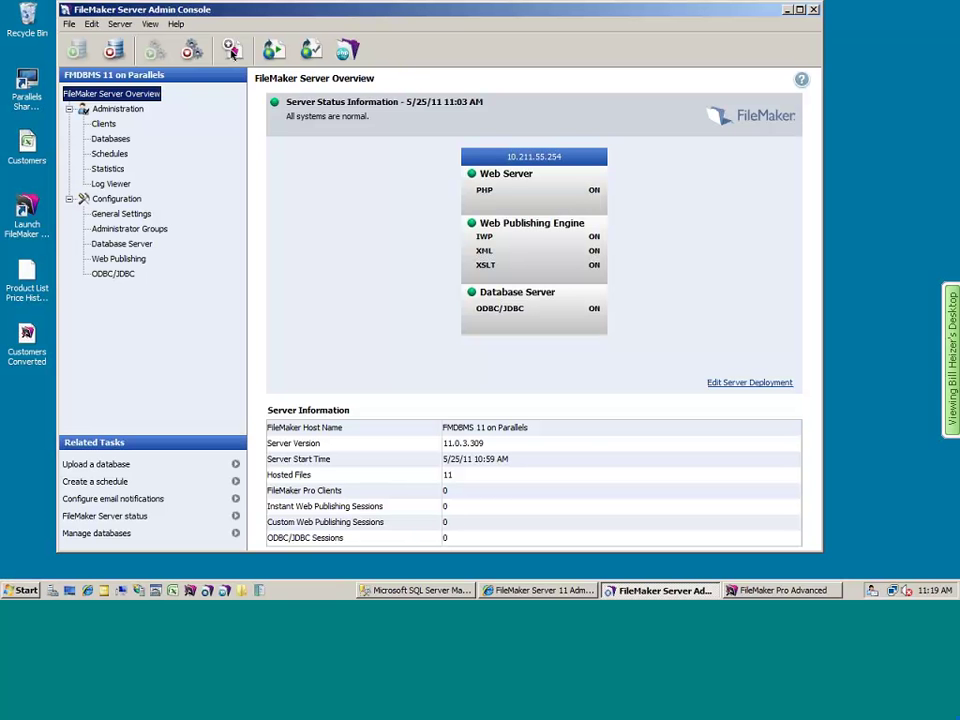
pyautogui.click(232, 52)
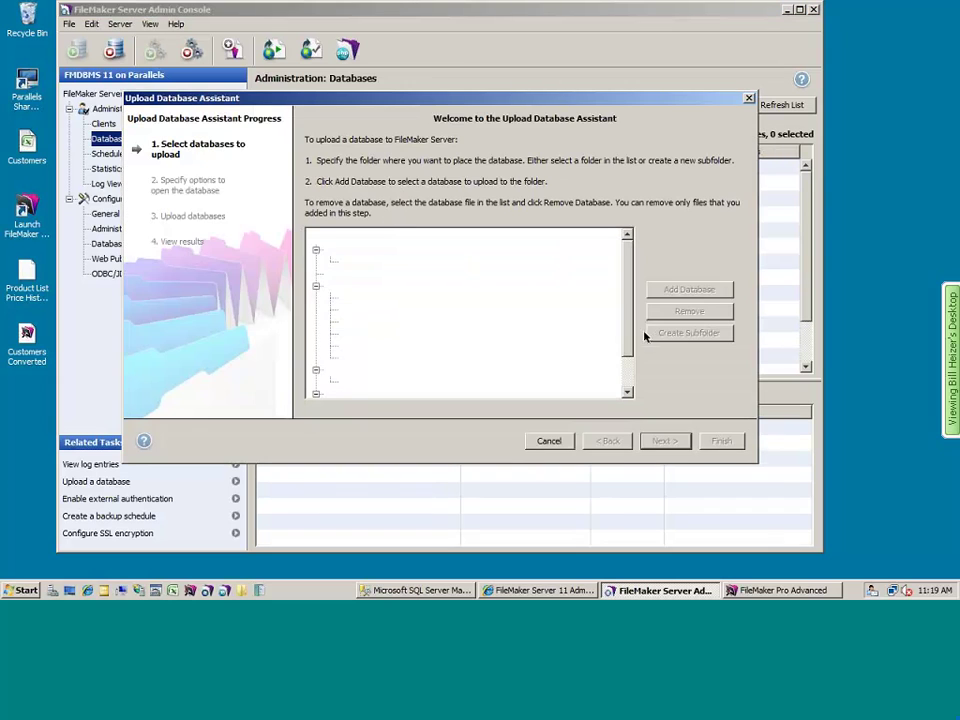
pyautogui.click(355, 393)
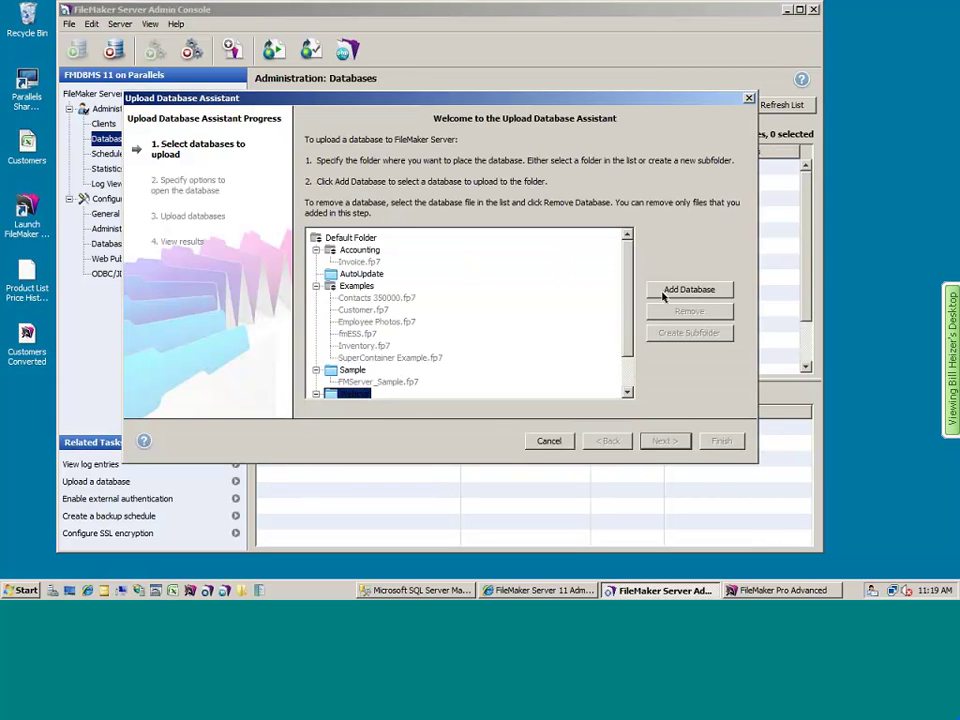
pyautogui.click(666, 293)
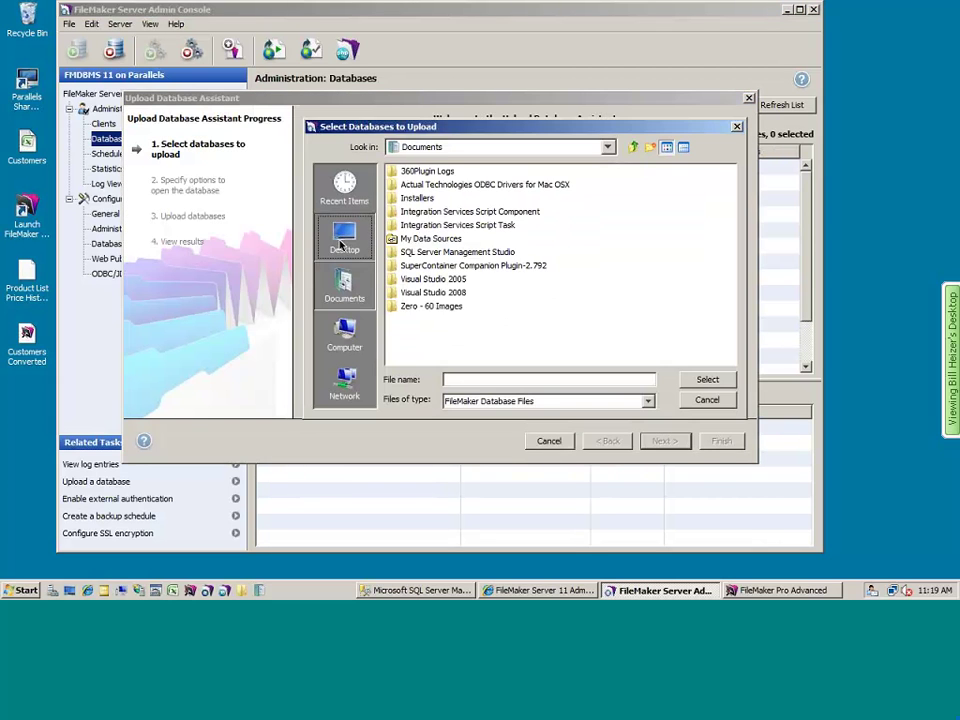
pyautogui.click(344, 238)
pyautogui.click(438, 239)
pyautogui.click(708, 379)
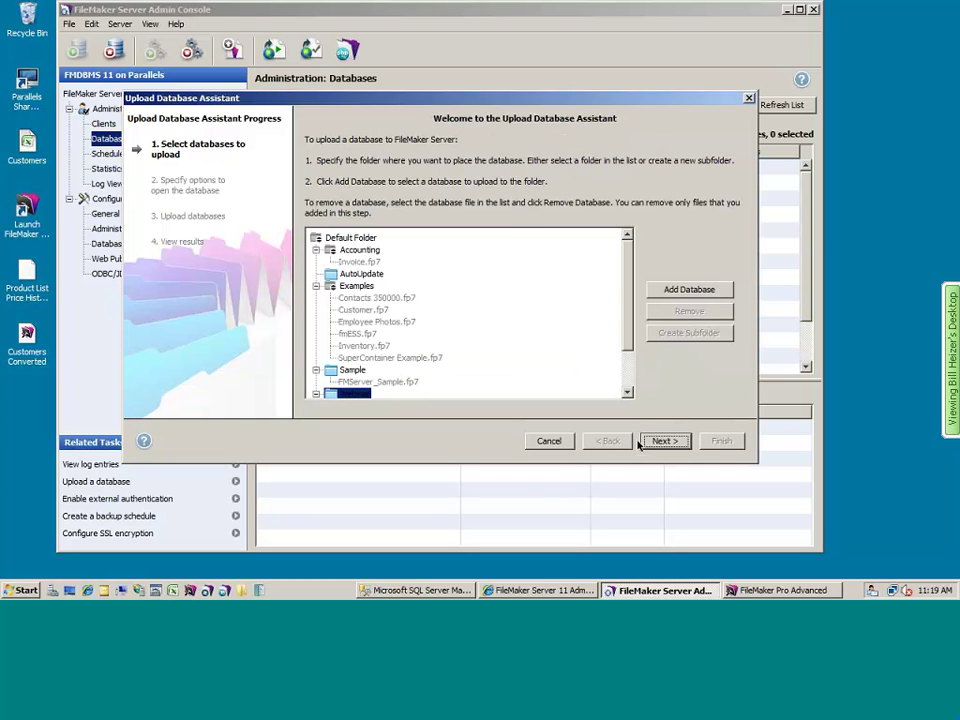
# - Run the upload assistant through to Finish, then minimize the Admin Console
pyautogui.click(664, 441)
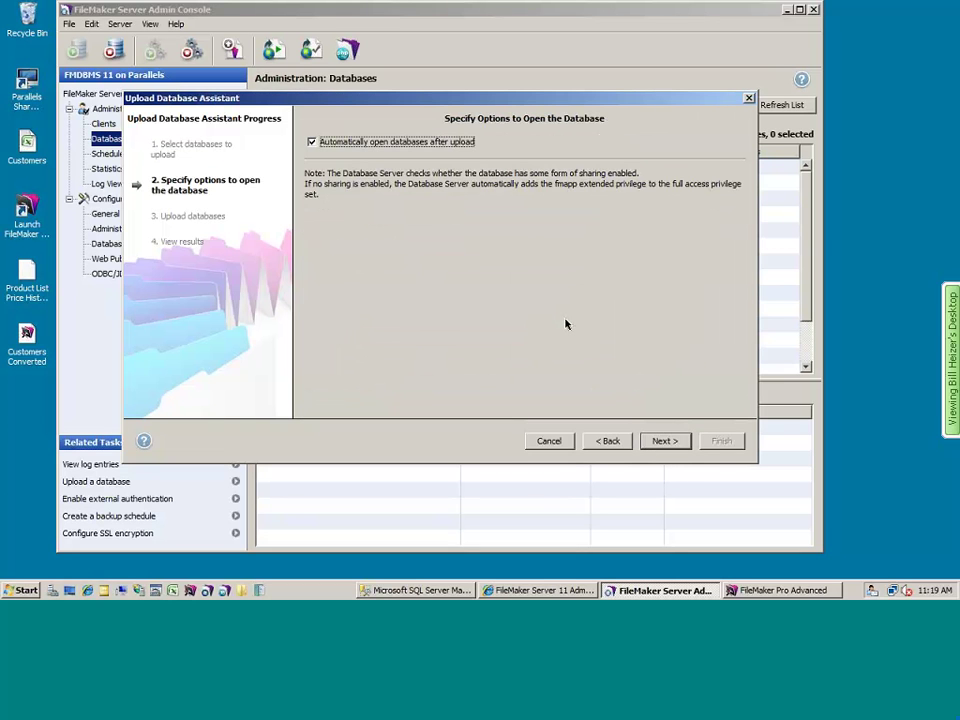
pyautogui.click(665, 441)
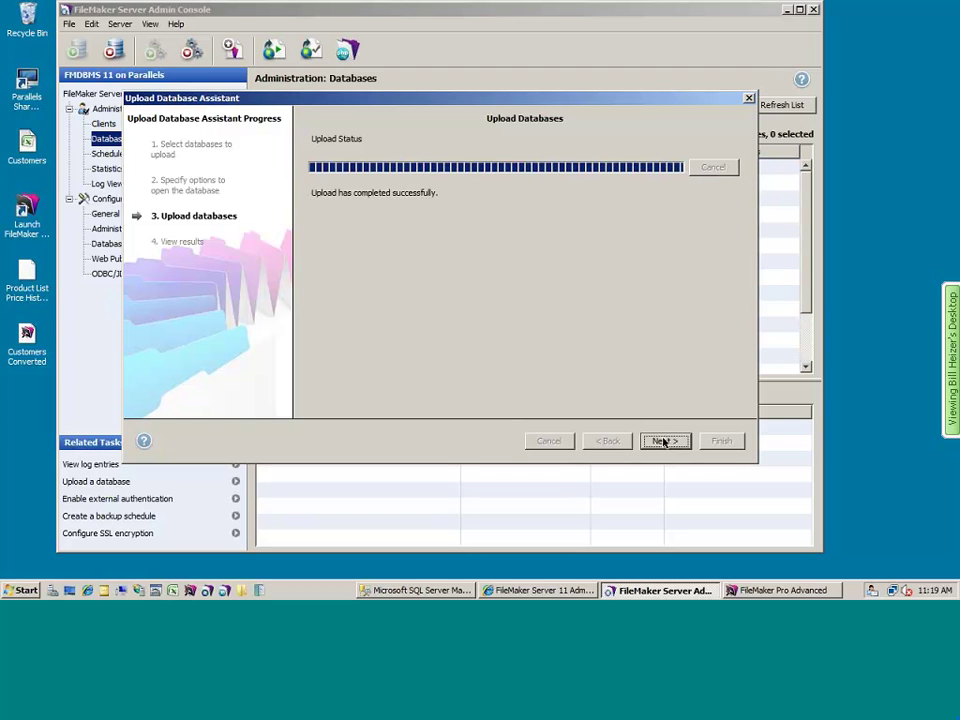
pyautogui.click(664, 441)
pyautogui.click(720, 441)
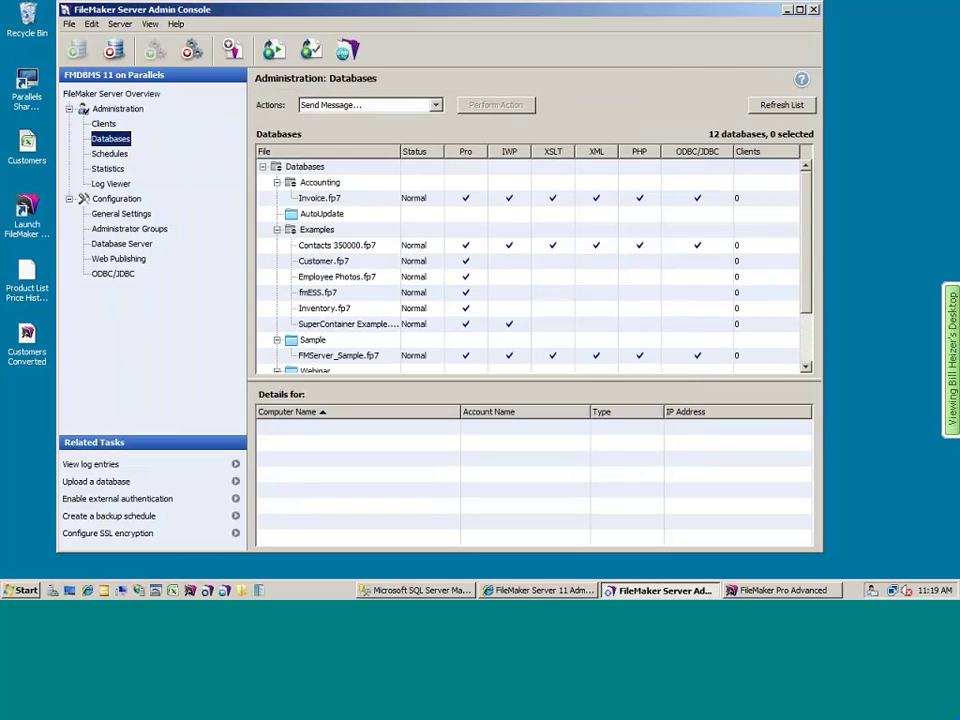
pyautogui.click(786, 10)
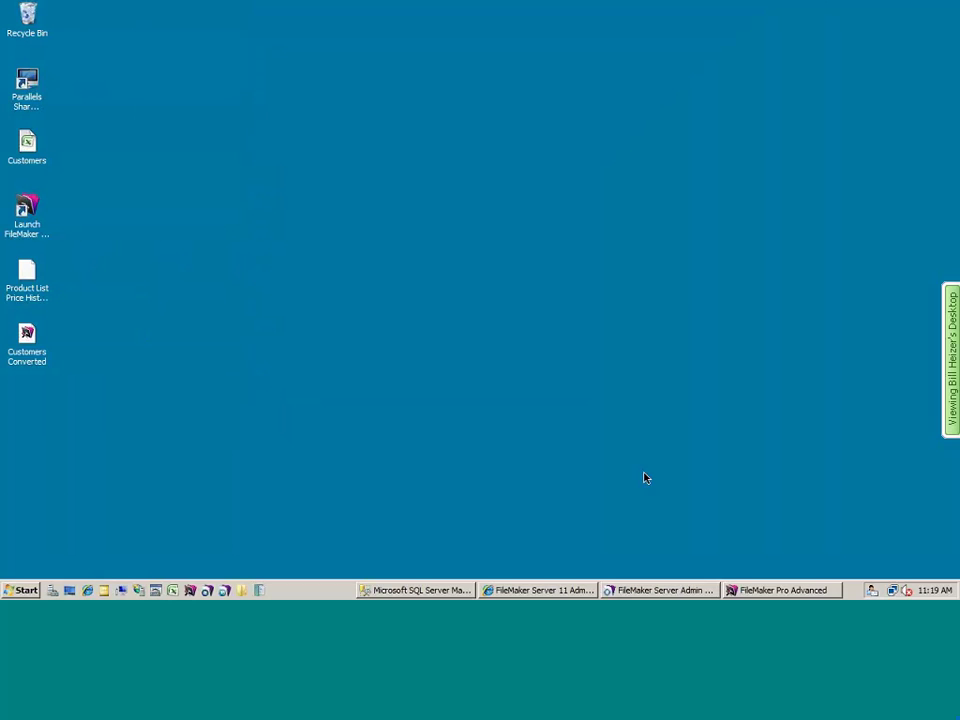
# - Open Customers Converted from the Virtual Windows host in FileMaker Go and scroll its table sideways
pyautogui.press('super+Tab')
pyautogui.press('super+Tab')
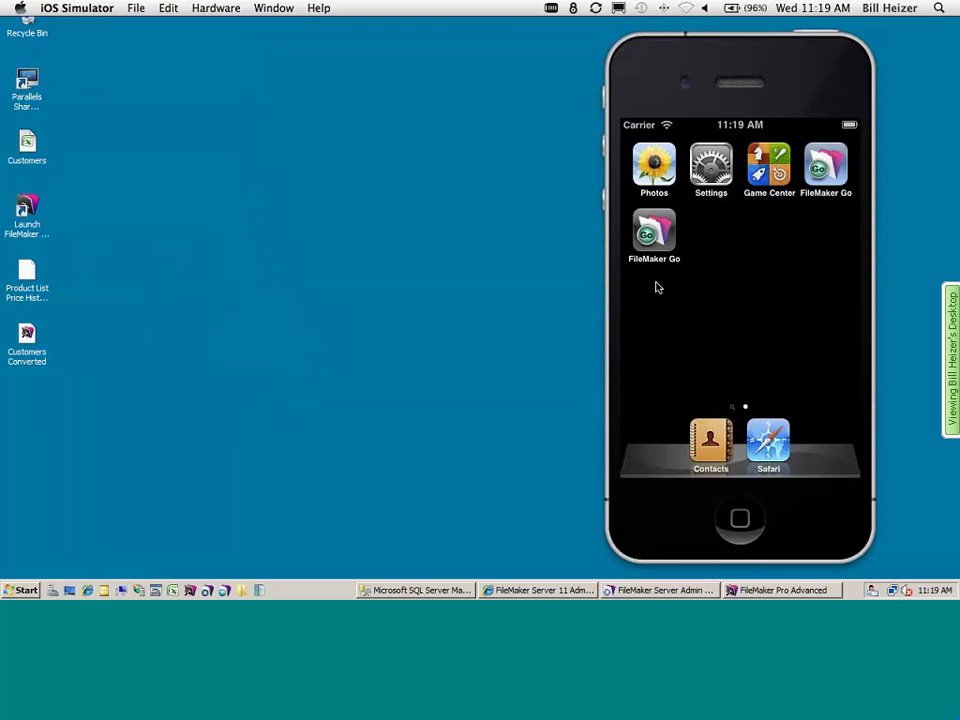
pyautogui.click(654, 232)
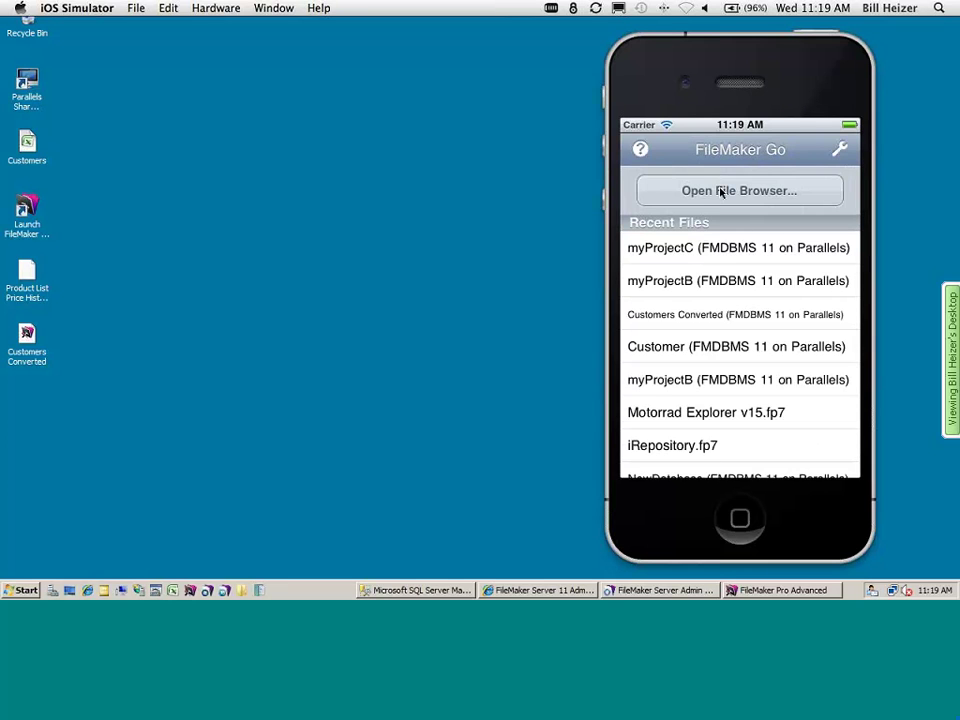
pyautogui.click(720, 189)
pyautogui.click(718, 358)
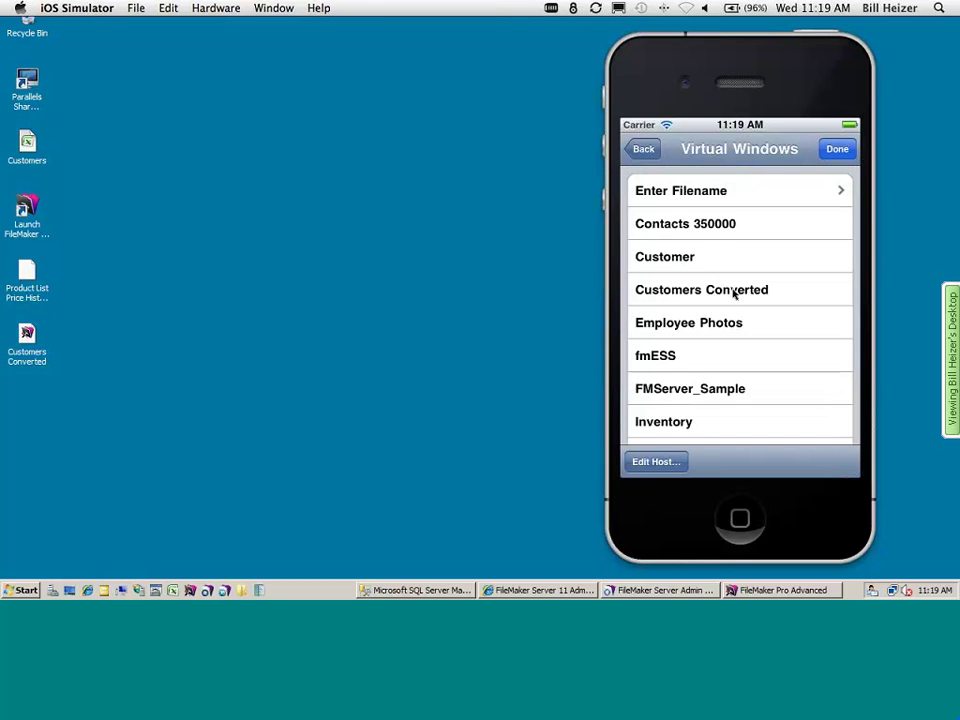
pyautogui.click(734, 290)
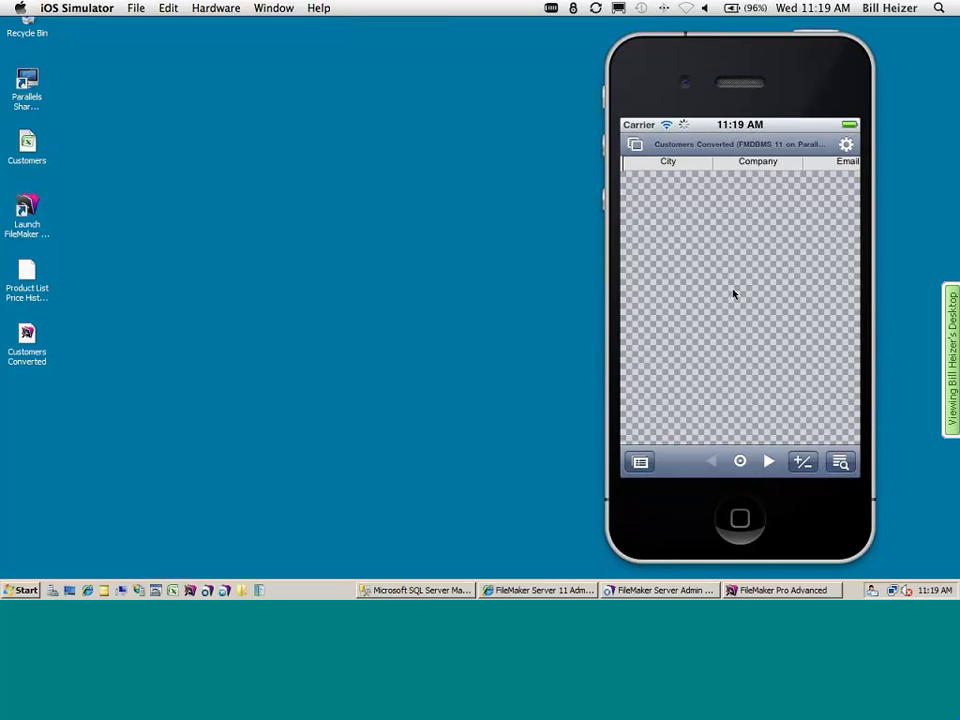
pyautogui.moveTo(707, 352); pyautogui.dragTo(675, 348)
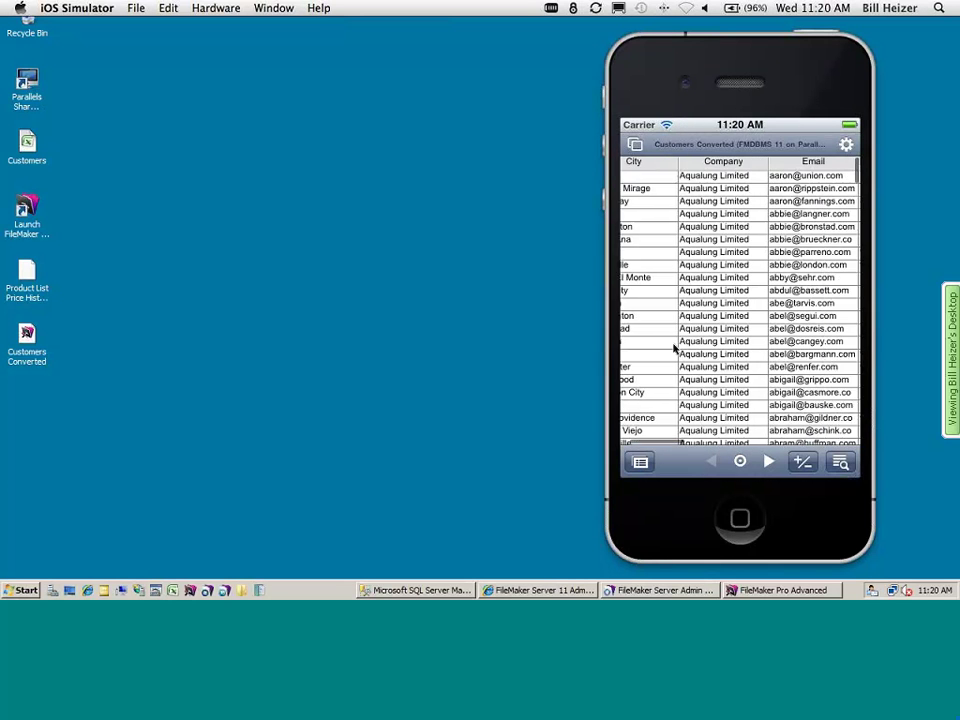
pyautogui.moveTo(733, 339); pyautogui.dragTo(662, 342)
# - Switch to Layout #1 and run a State_Province find, returning 409 customers
pyautogui.click(656, 465)
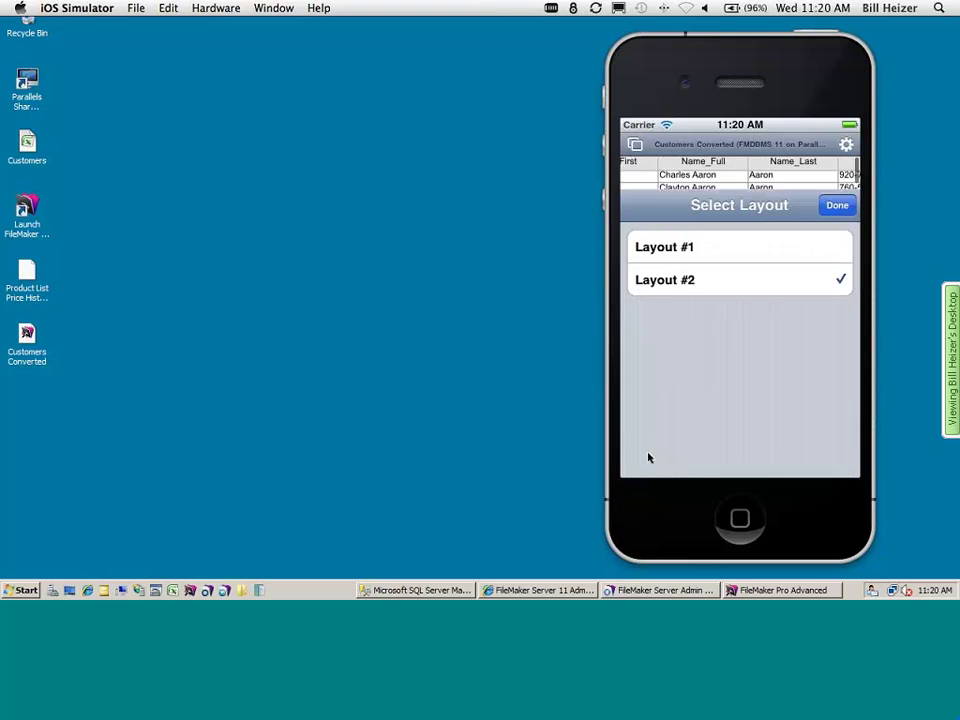
pyautogui.click(720, 190)
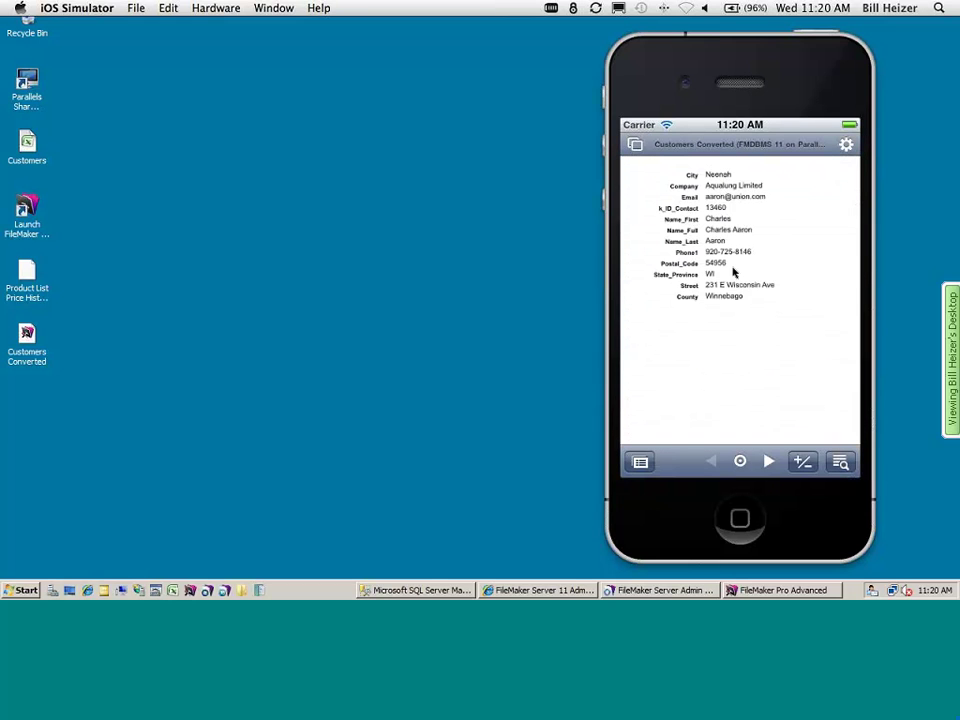
pyautogui.click(830, 460)
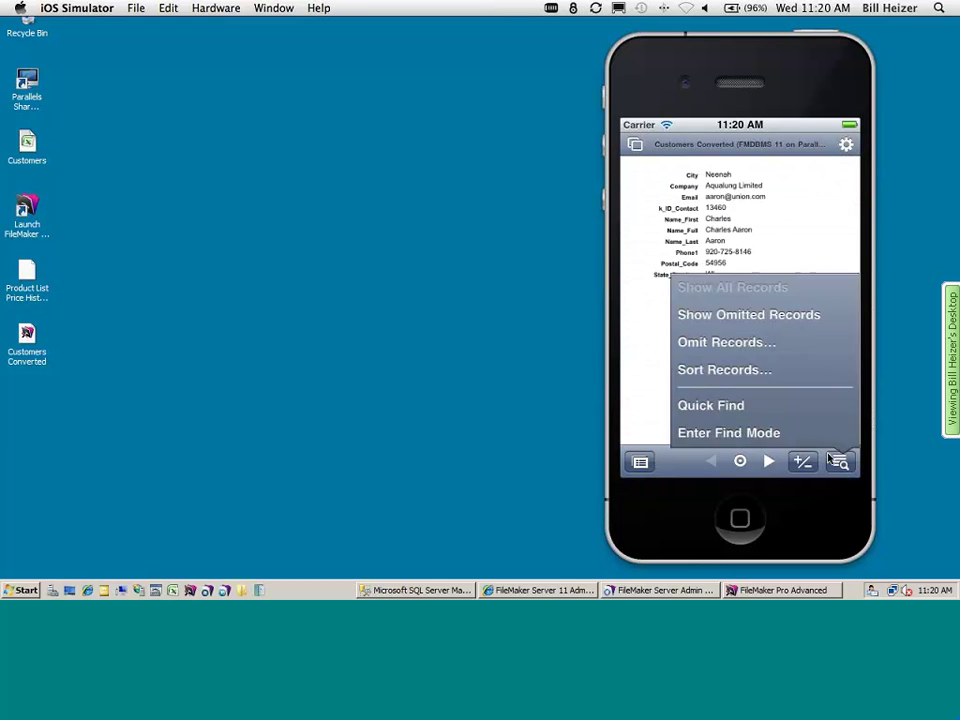
pyautogui.click(737, 428)
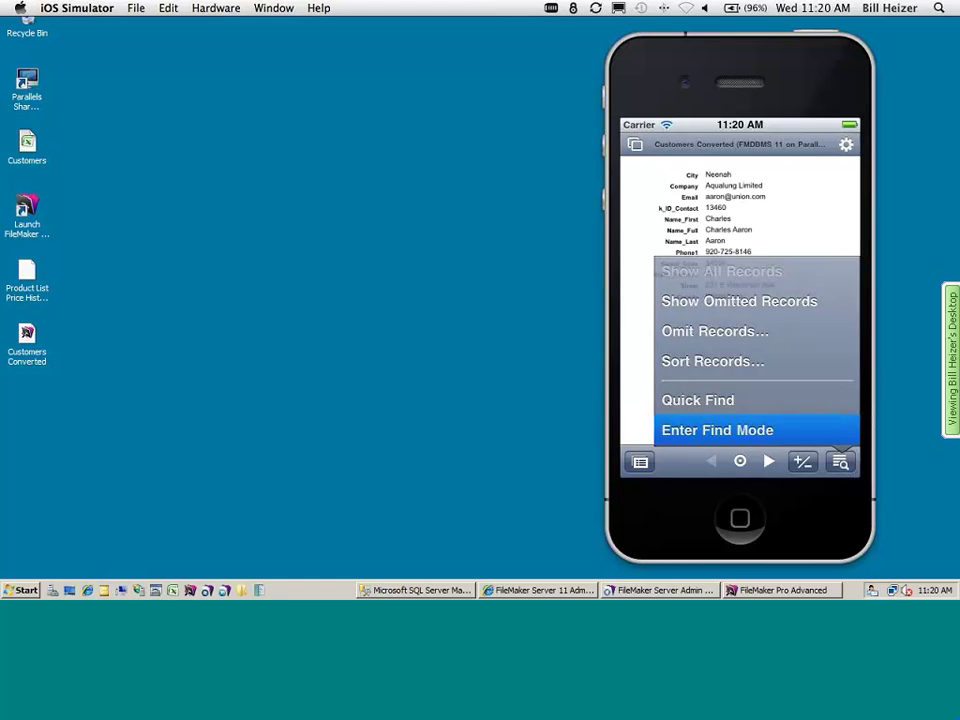
pyautogui.click(727, 280)
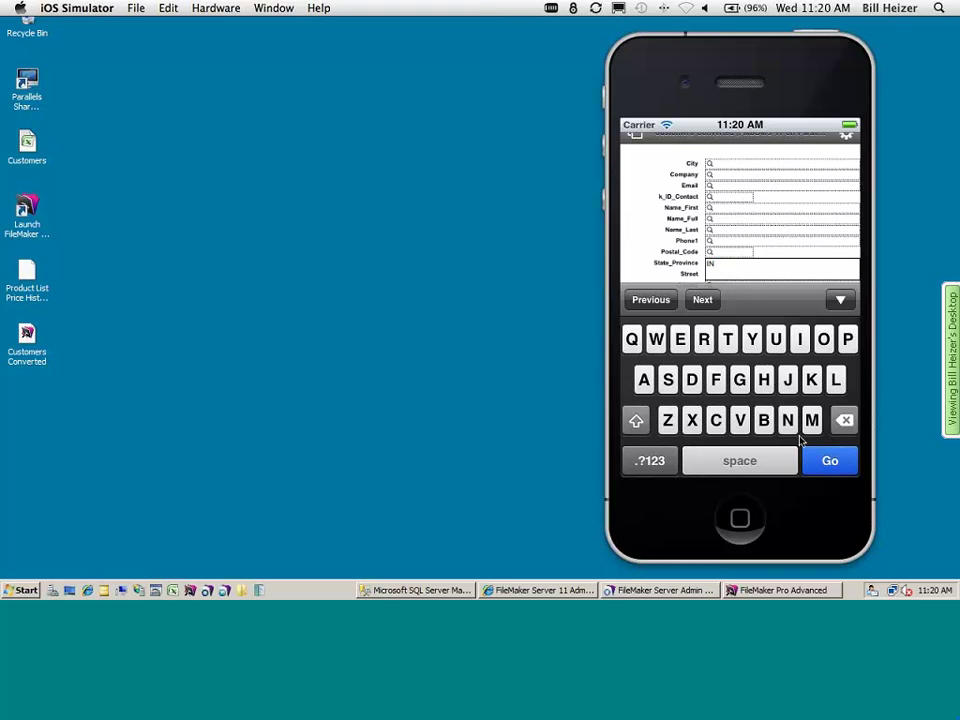
pyautogui.click(845, 303)
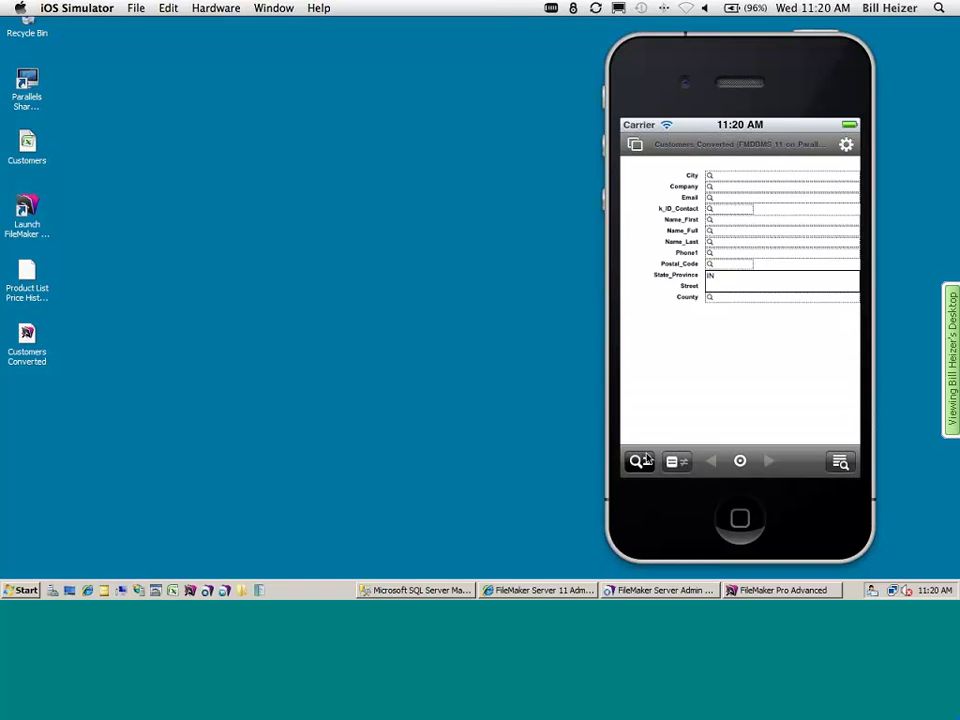
pyautogui.click(641, 460)
pyautogui.click(680, 332)
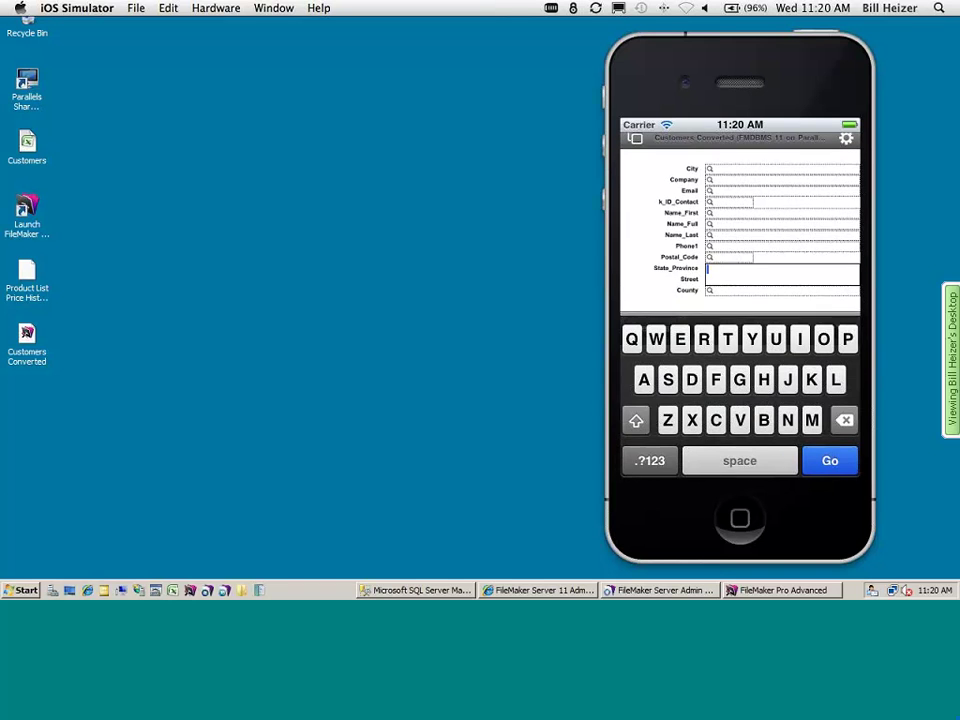
pyautogui.write('NY')
pyautogui.click(828, 456)
pyautogui.click(735, 312)
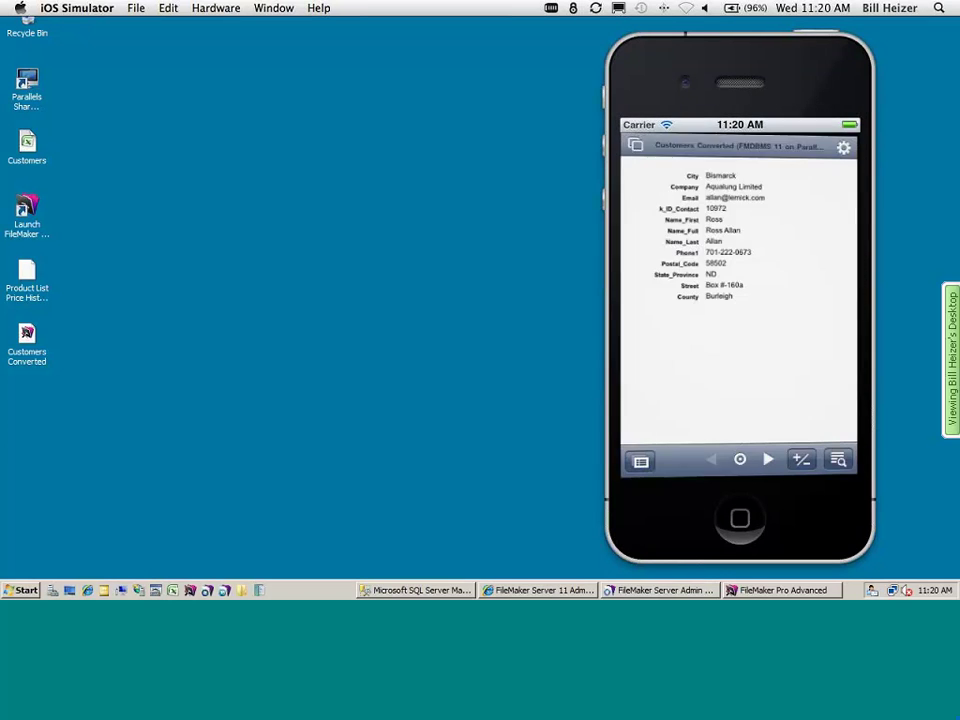
# - Jump to record 201 of the found set, then close the file and quit the Simulator
pyautogui.click(752, 462)
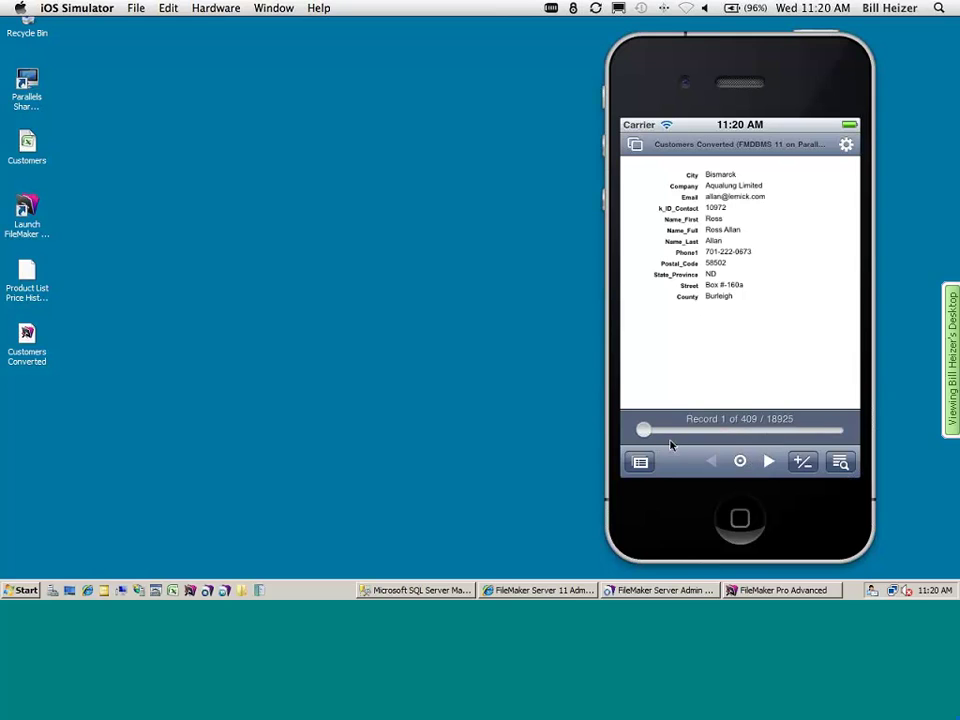
pyautogui.moveTo(651, 434); pyautogui.dragTo(739, 431)
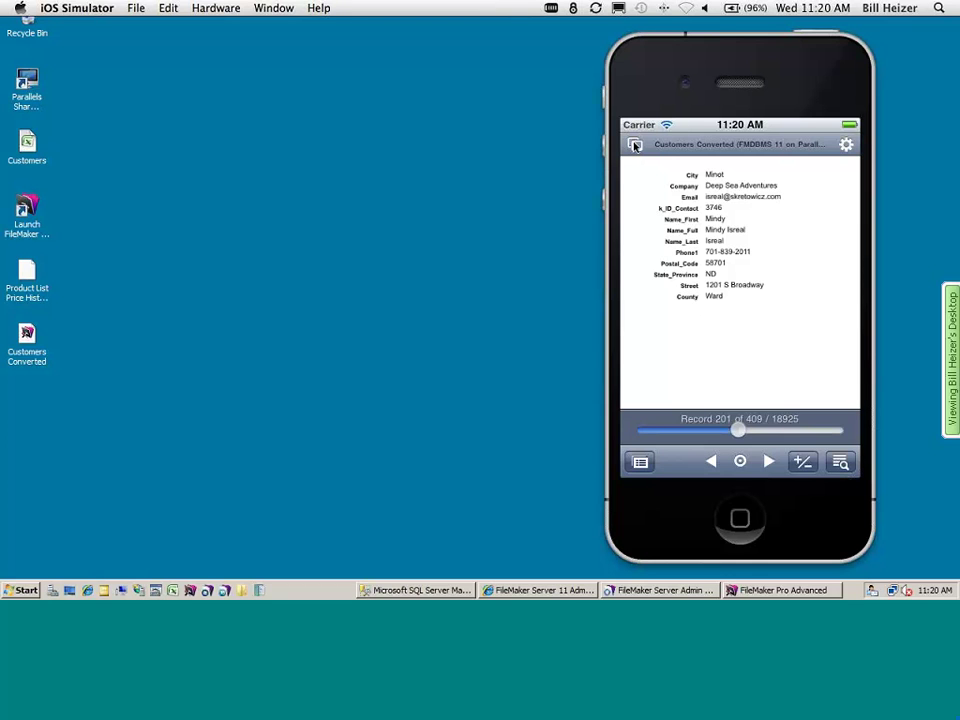
pyautogui.click(635, 146)
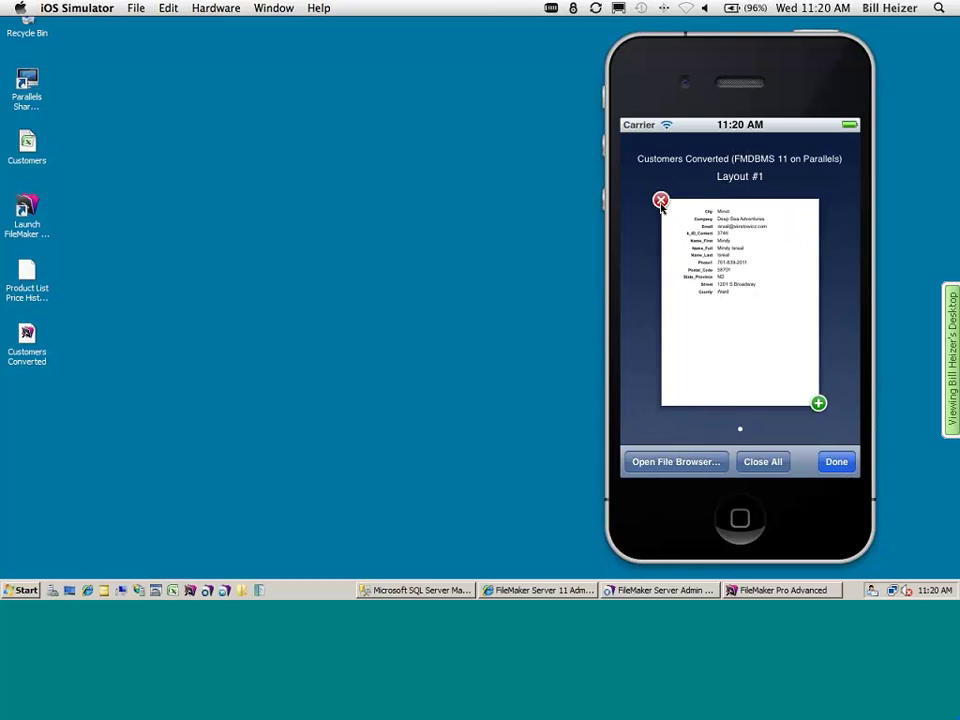
pyautogui.click(661, 238)
pyautogui.click(364, 358)
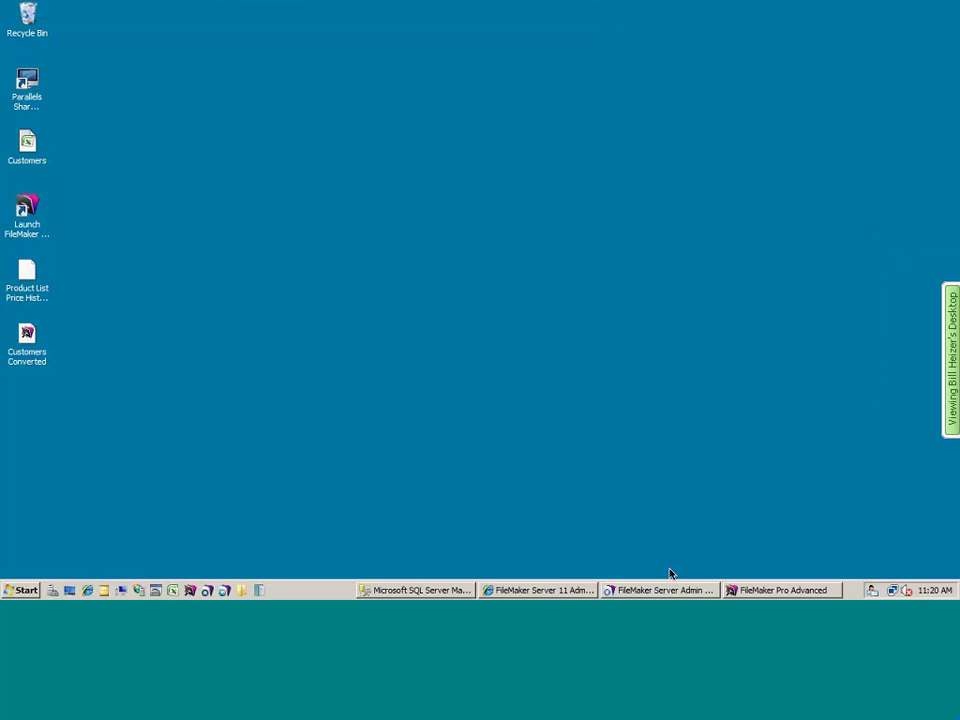
# - Open myProjectA from the FMDBMS 11 favorite host
pyautogui.click(746, 588)
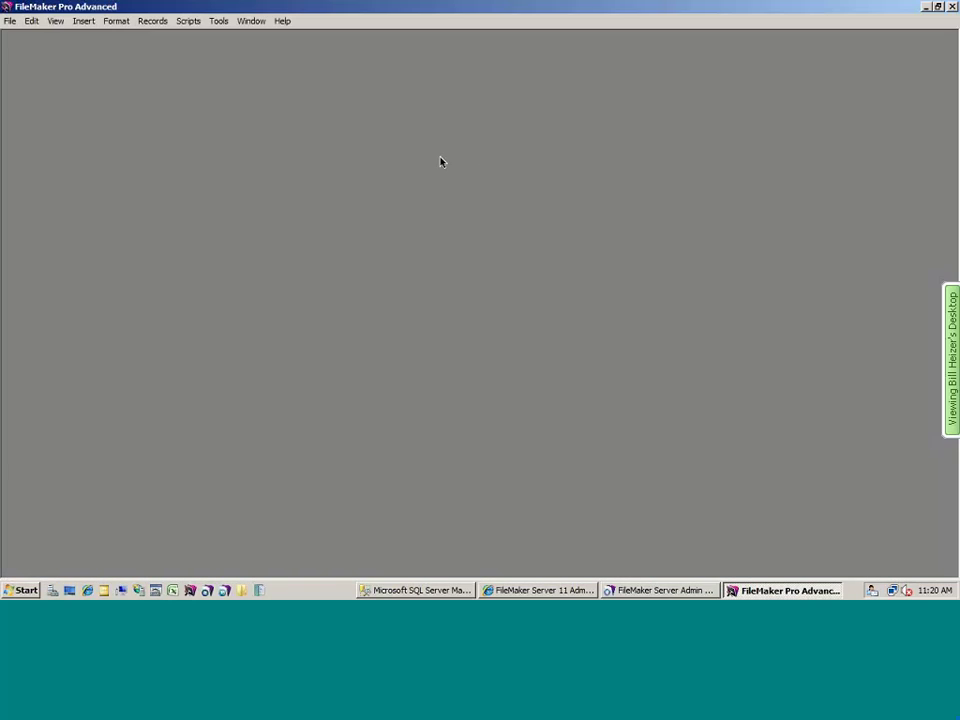
pyautogui.click(10, 22)
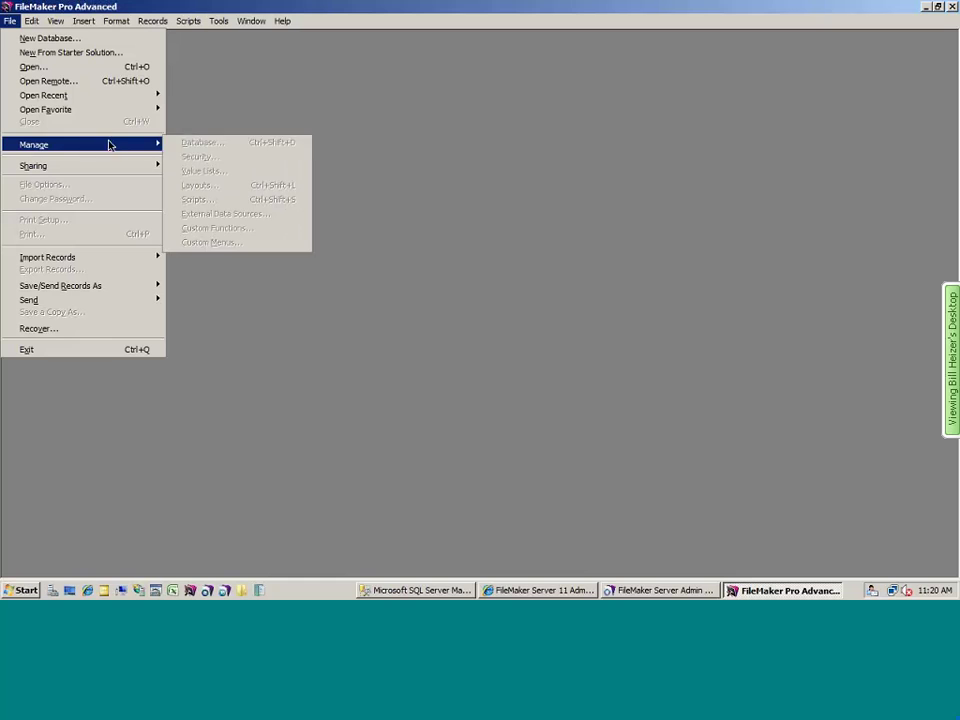
pyautogui.moveTo(120, 109)
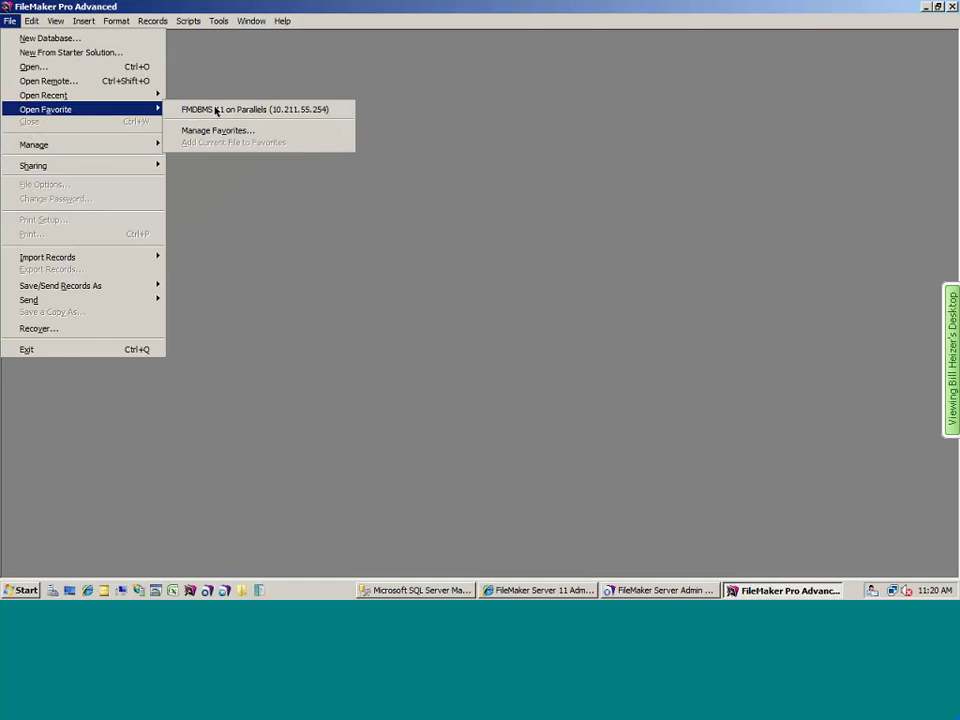
pyautogui.click(190, 109)
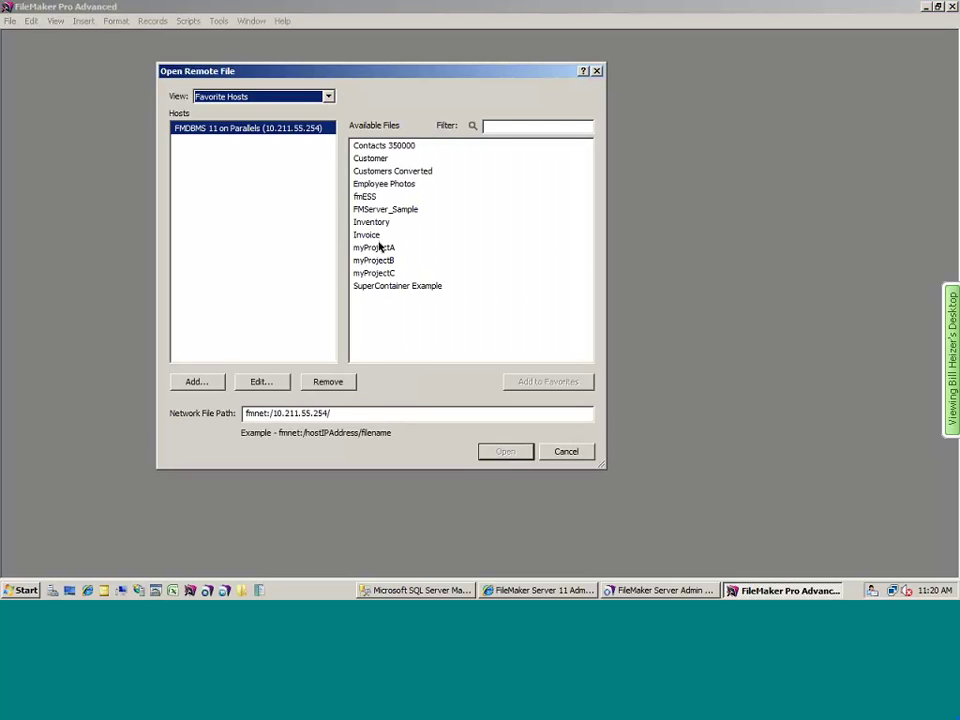
pyautogui.doubleClick(379, 247)
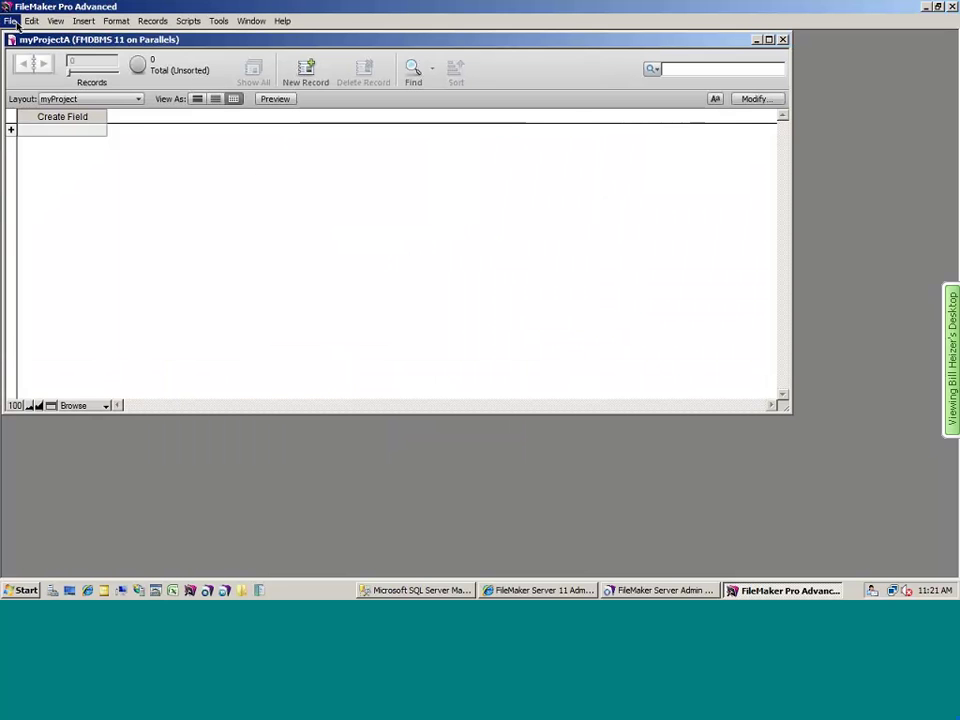
# - Open Manage Database for myProjectA and view its Relationships graph
pyautogui.click(12, 21)
pyautogui.moveTo(71, 144)
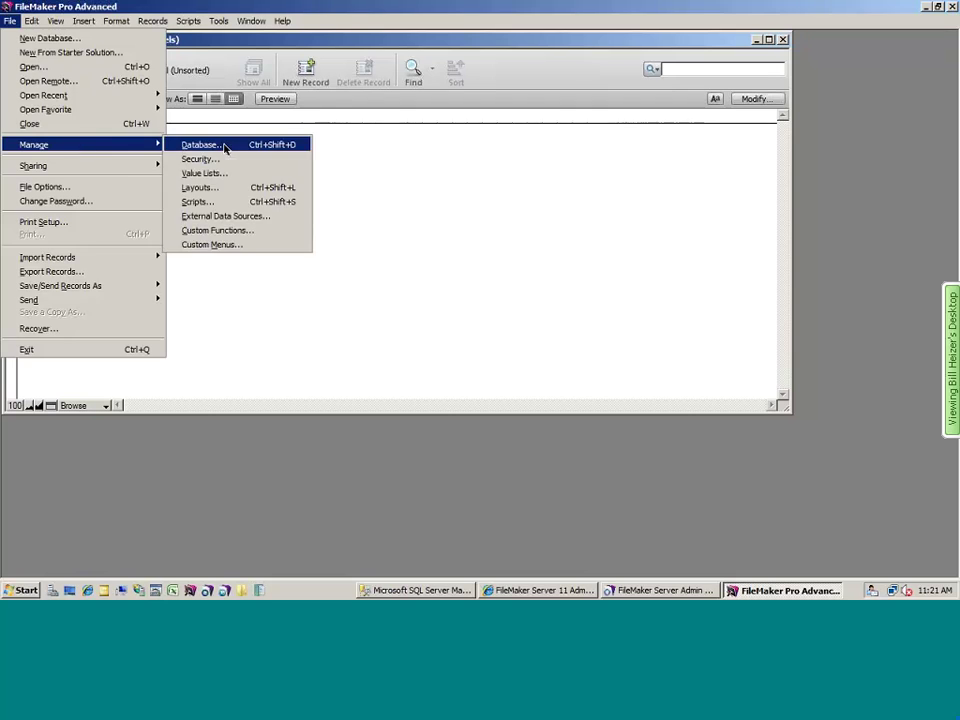
pyautogui.click(225, 148)
pyautogui.click(221, 73)
pyautogui.click(254, 71)
pyautogui.click(306, 71)
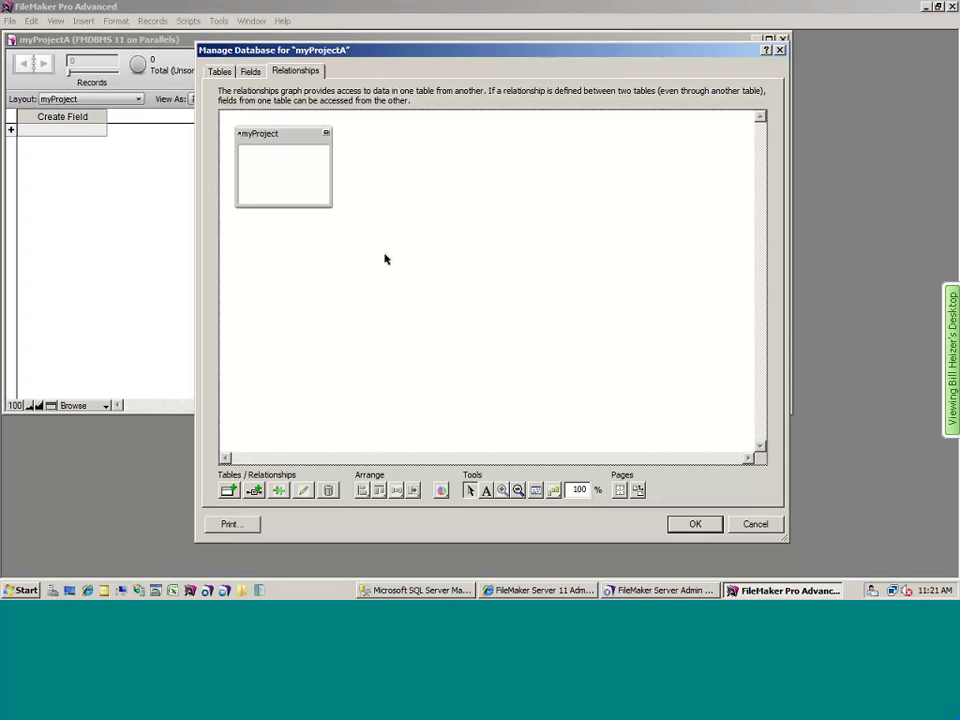
# - Add a Contact Management table occurrence from the remote Customer file on FMDBMS 11
pyautogui.click(228, 490)
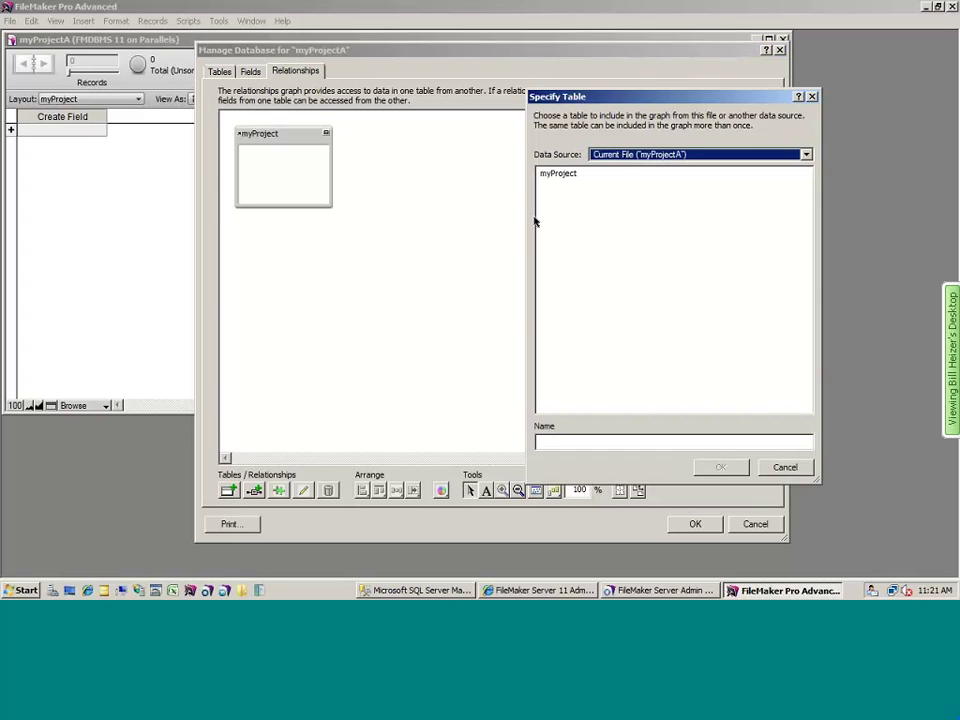
pyautogui.click(621, 156)
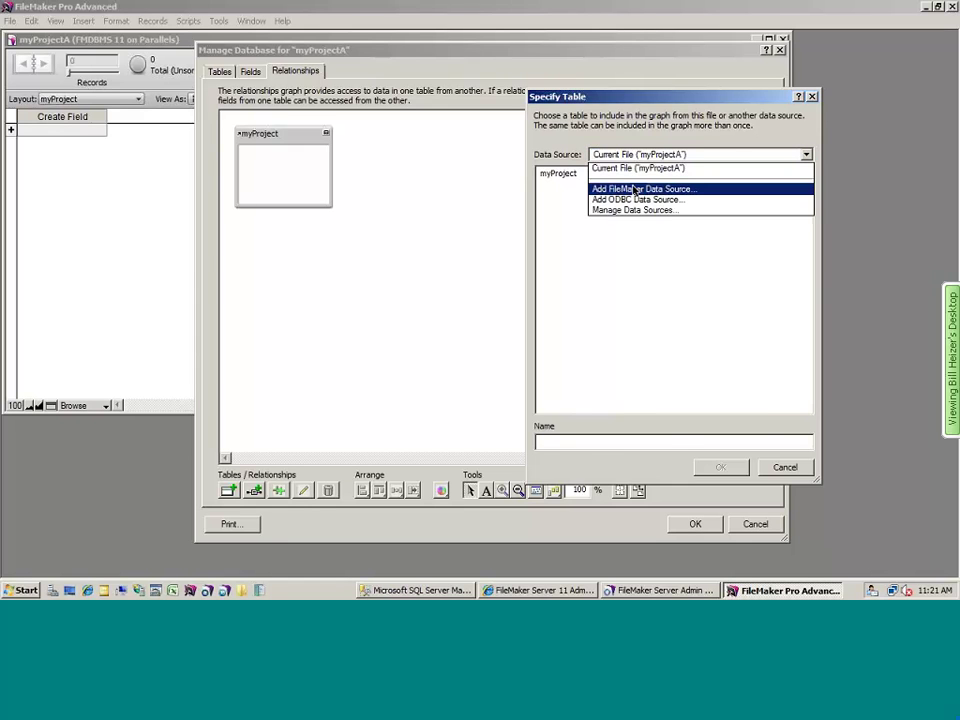
pyautogui.click(634, 190)
pyautogui.click(847, 469)
pyautogui.click(298, 129)
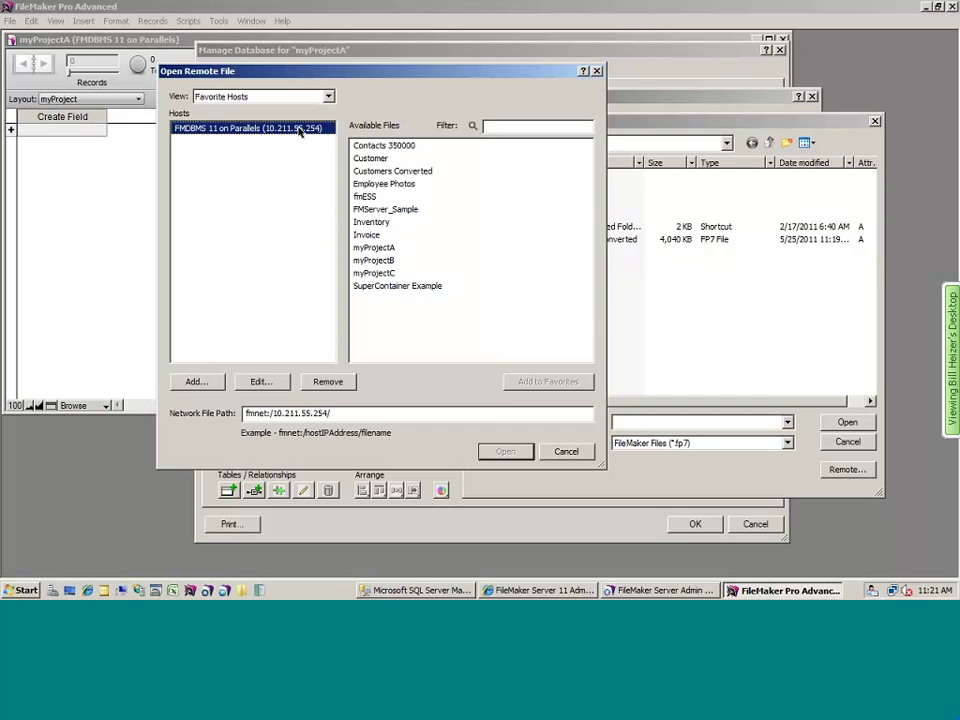
pyautogui.doubleClick(380, 159)
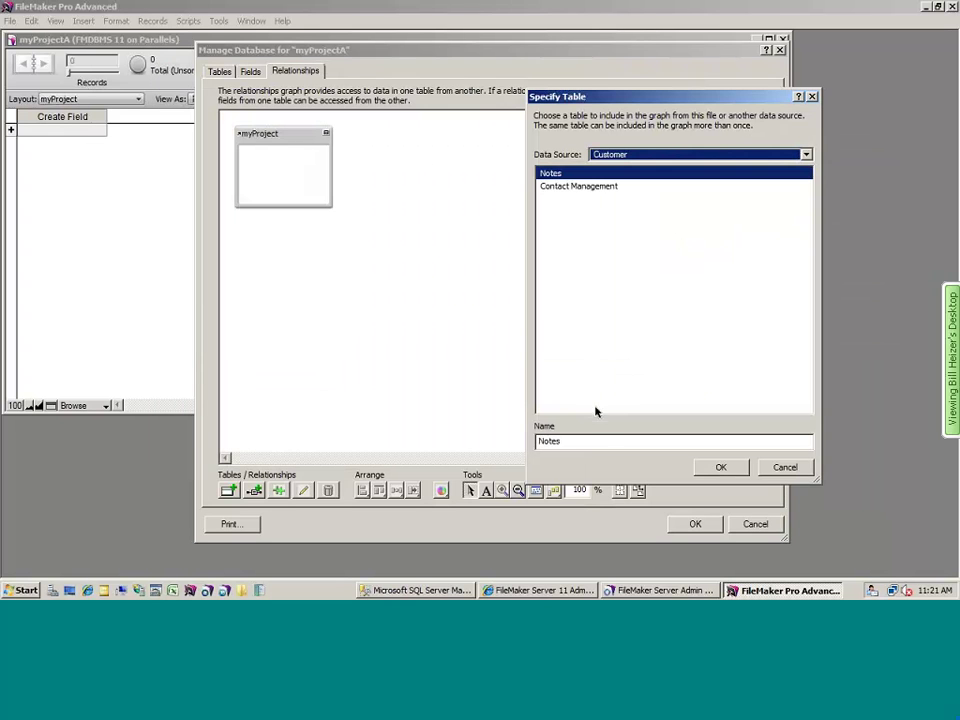
pyautogui.click(593, 187)
pyautogui.click(716, 467)
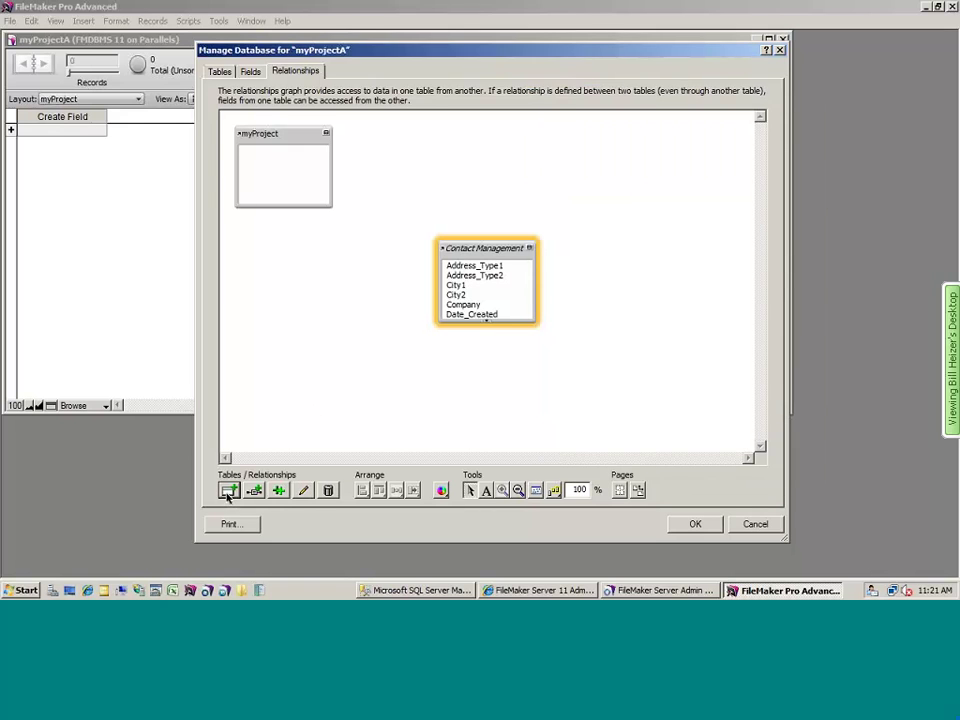
pyautogui.click(228, 491)
# - Add AdventureWorks as an ODBC data source and accept its default settings
pyautogui.click(700, 154)
pyautogui.click(637, 220)
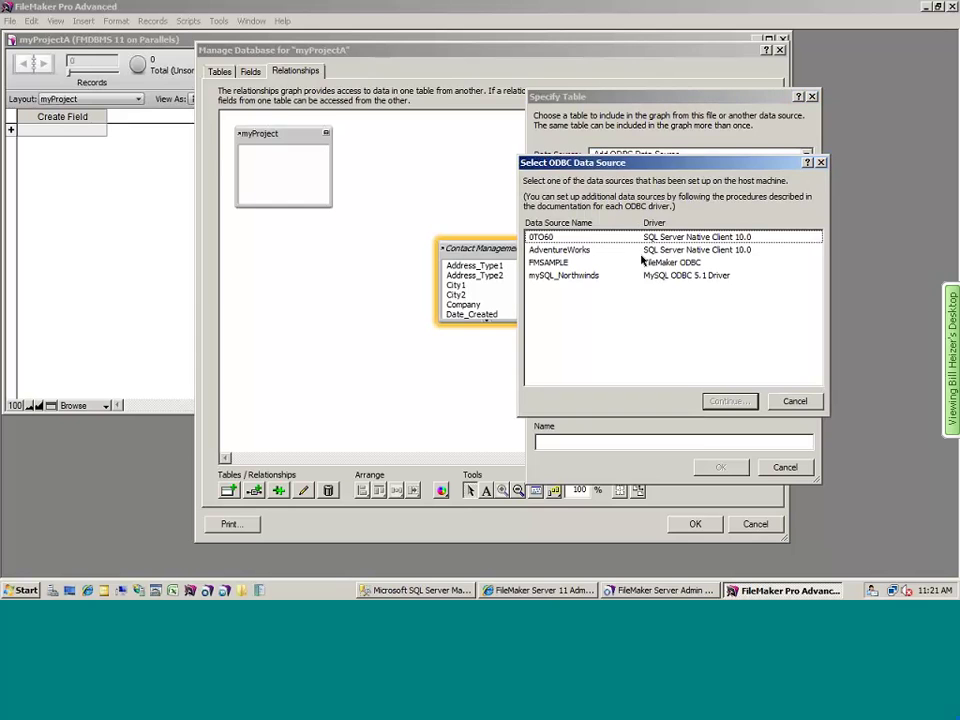
pyautogui.click(636, 250)
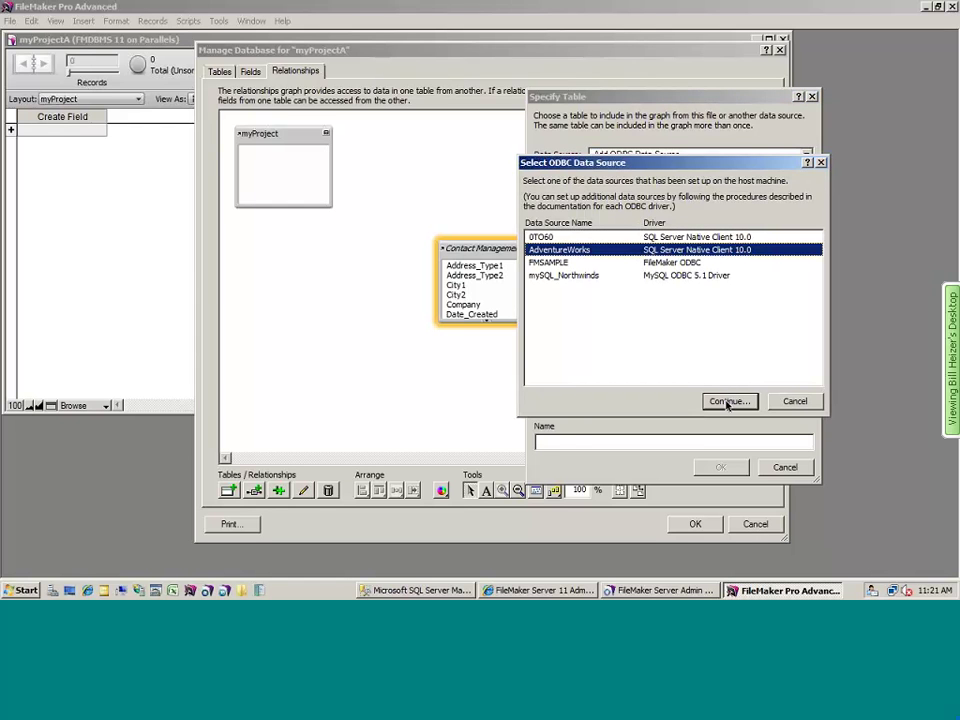
pyautogui.click(727, 402)
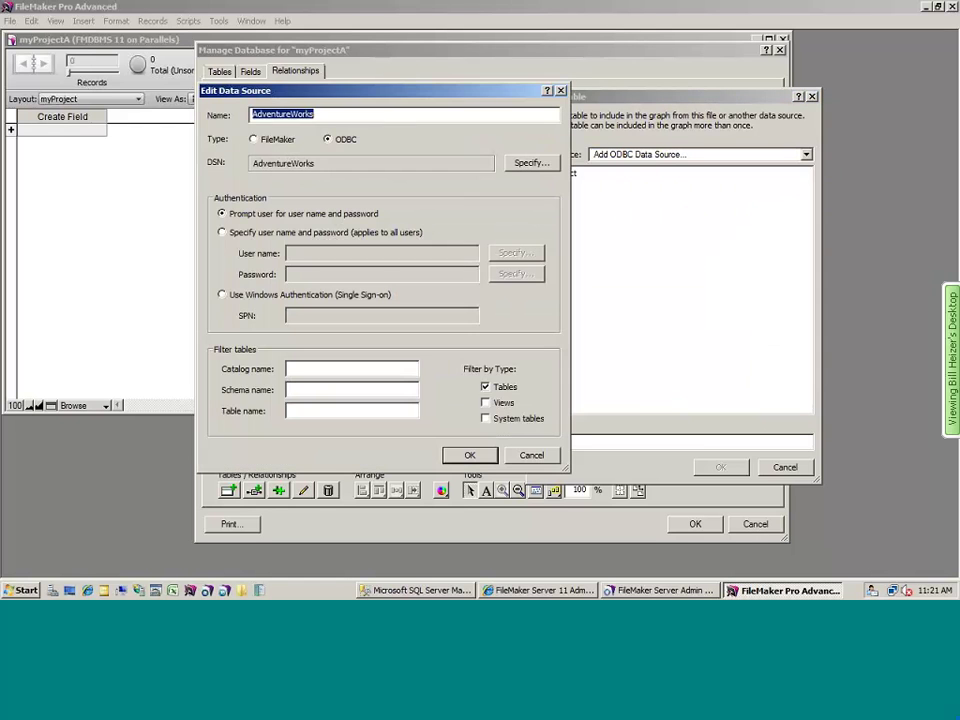
pyautogui.click(469, 456)
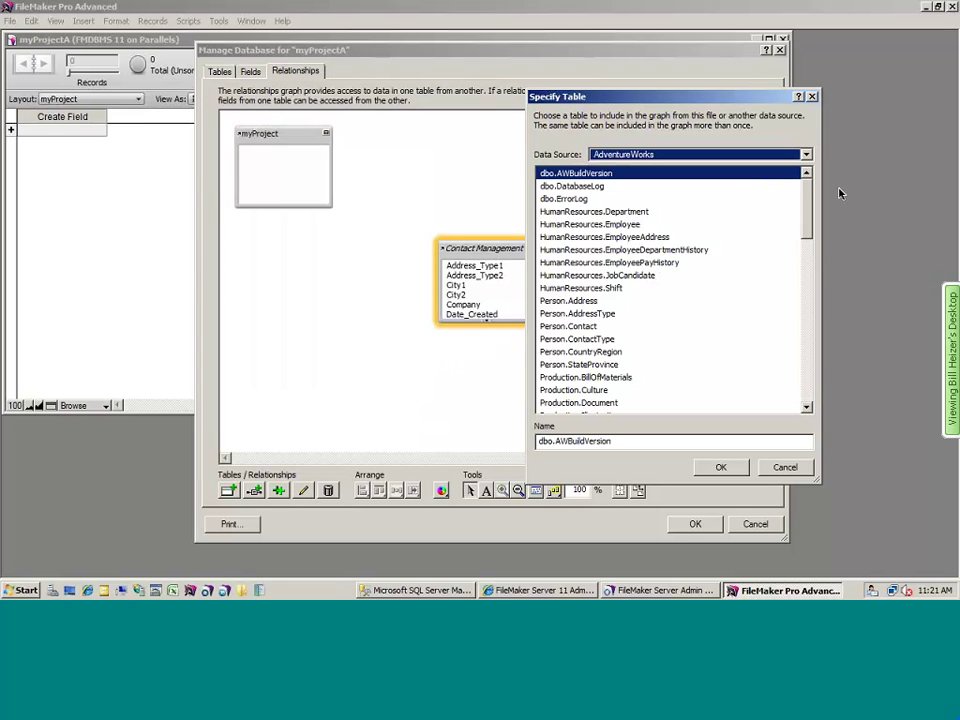
# - Place the Sales.SalesOrderHeader table from AdventureWorks in myProjectA's graph
pyautogui.moveTo(810, 196); pyautogui.dragTo(803, 371)
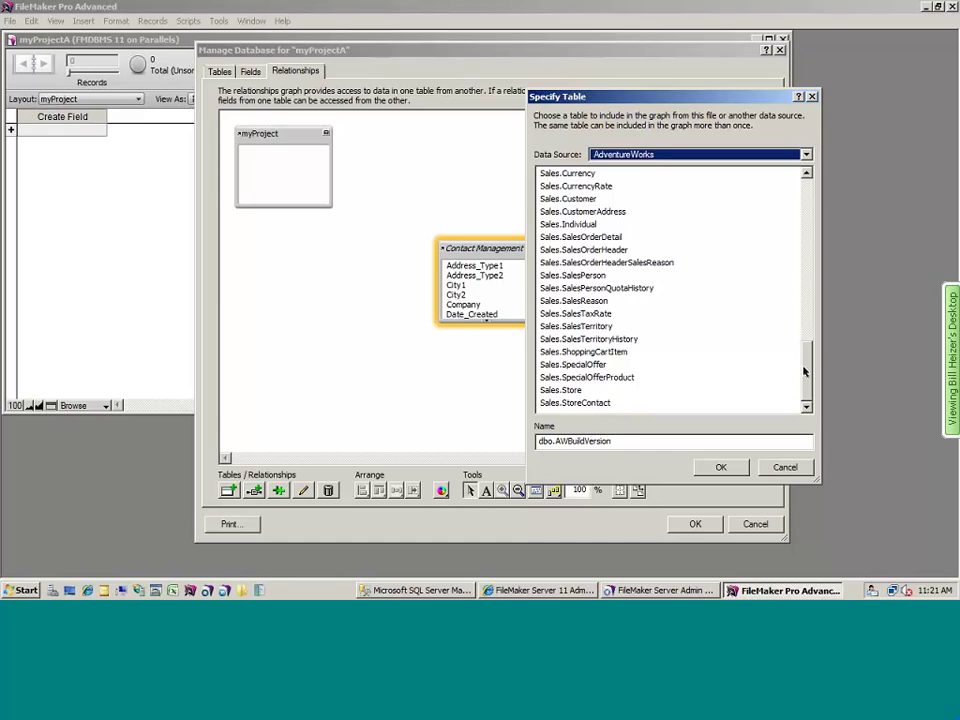
pyautogui.click(597, 250)
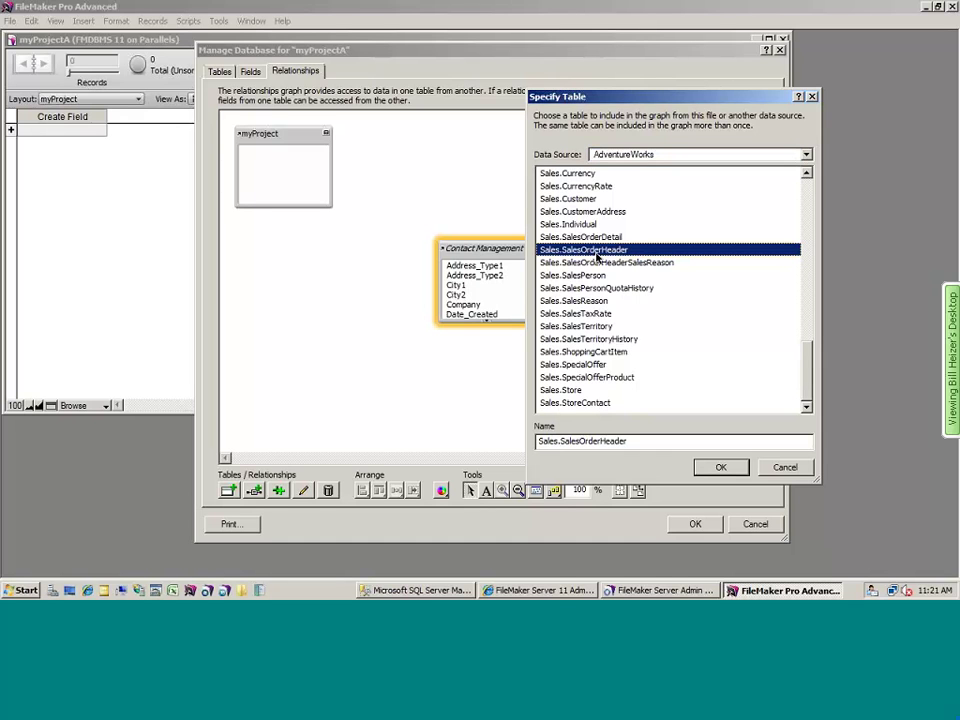
pyautogui.click(719, 468)
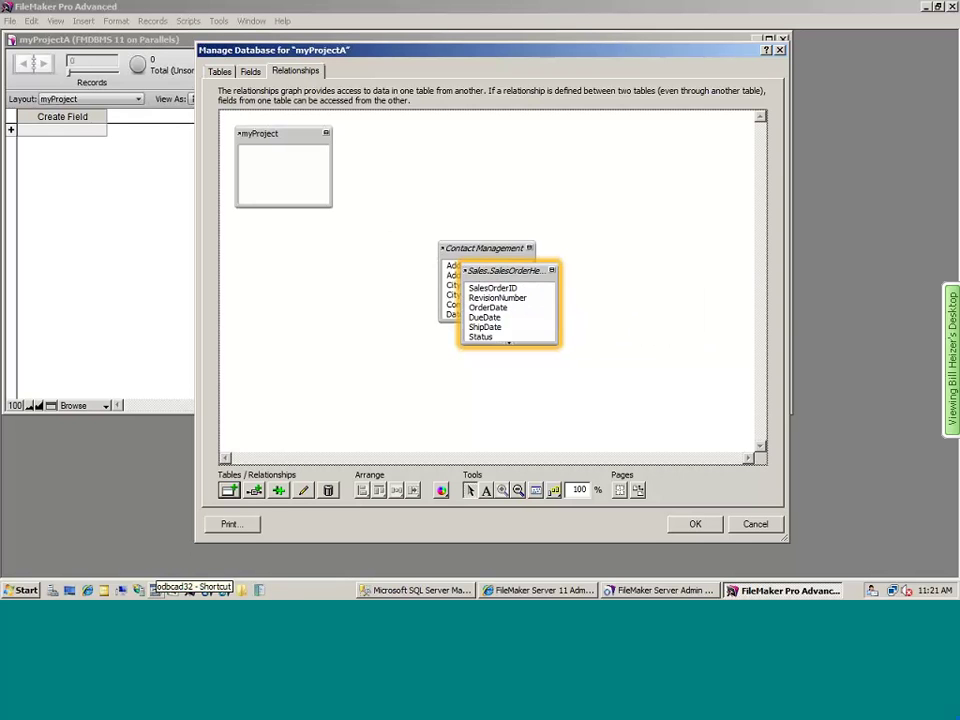
# - Inspect the AdventureWorks entry under System DSN in ODBC Data Source Administrator, closing it unchanged
pyautogui.click(155, 590)
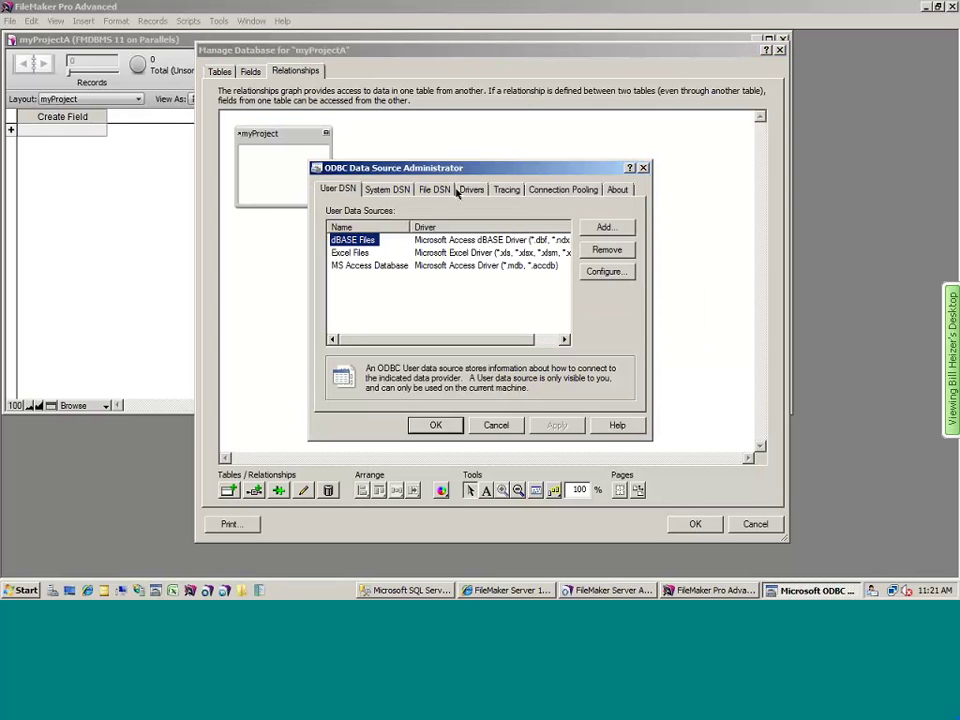
pyautogui.click(385, 189)
pyautogui.click(365, 256)
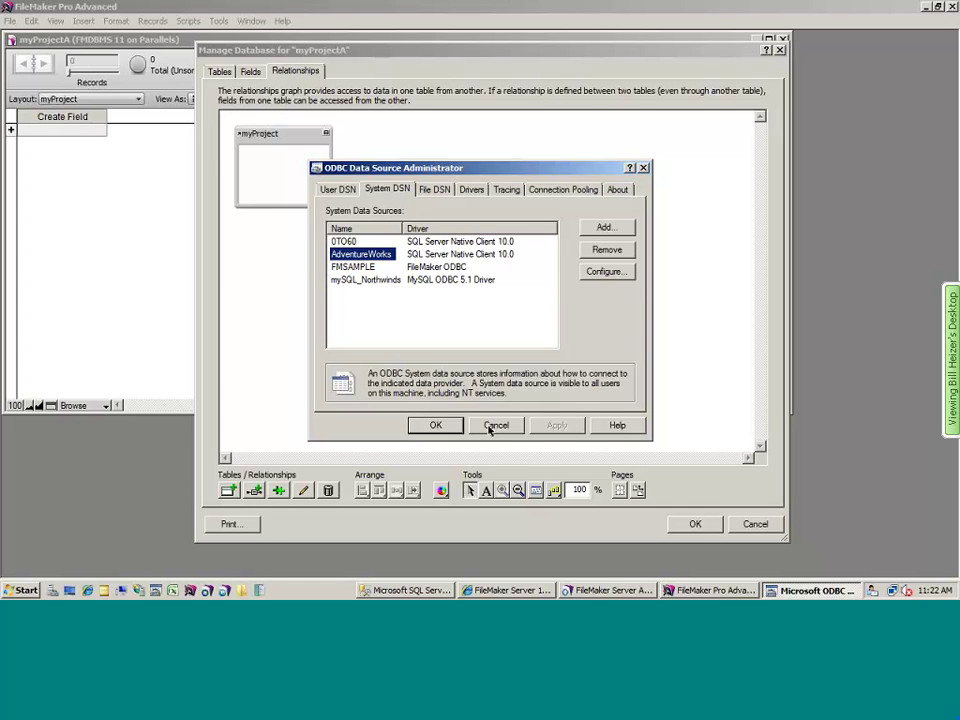
pyautogui.click(495, 425)
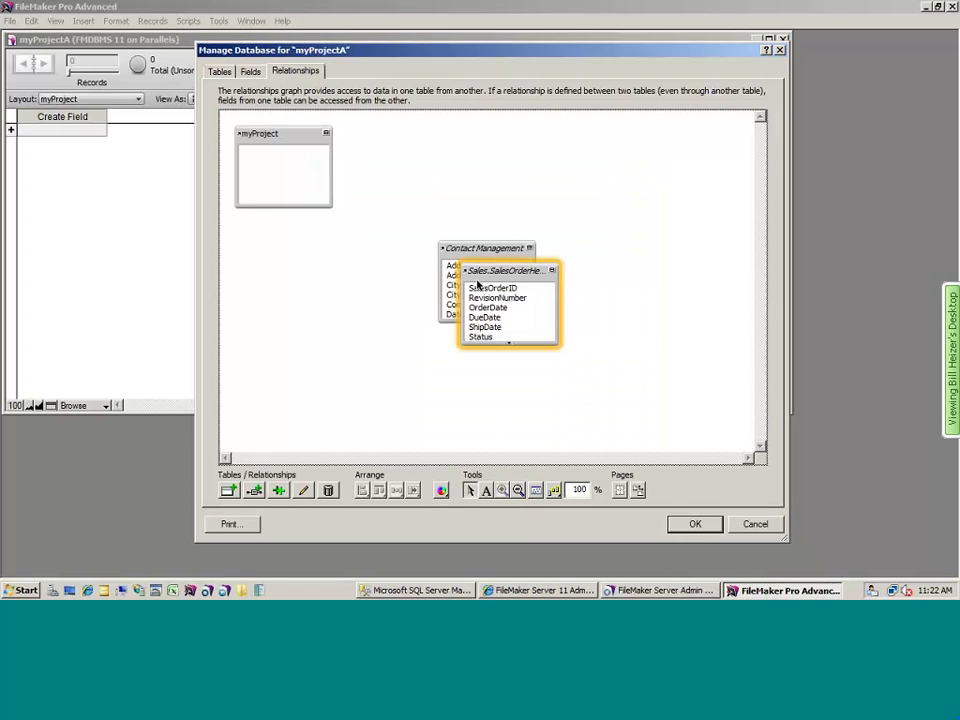
# - Cancel Manage Database for myProjectA, reaching the discard-all-changes prompt
pyautogui.moveTo(466, 273)
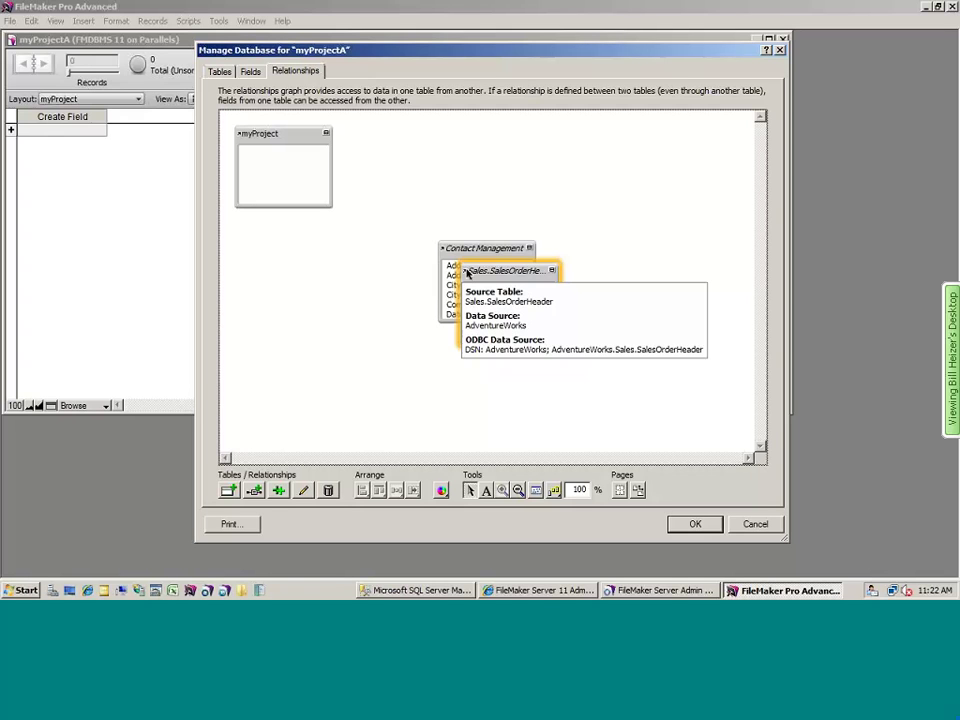
pyautogui.moveTo(443, 251)
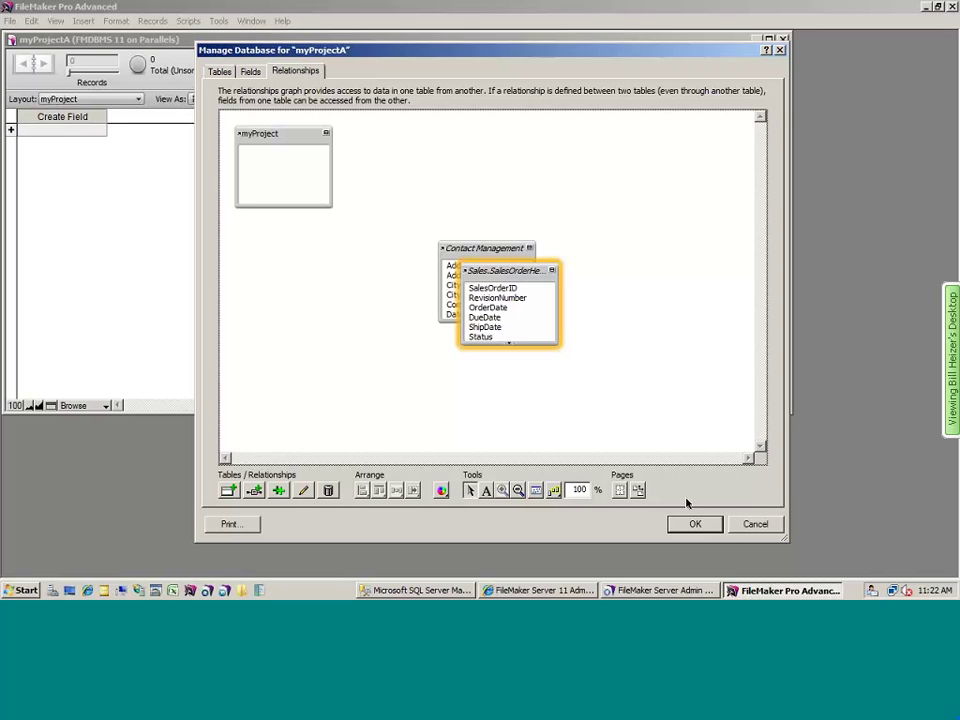
pyautogui.click(745, 524)
pyautogui.click(549, 336)
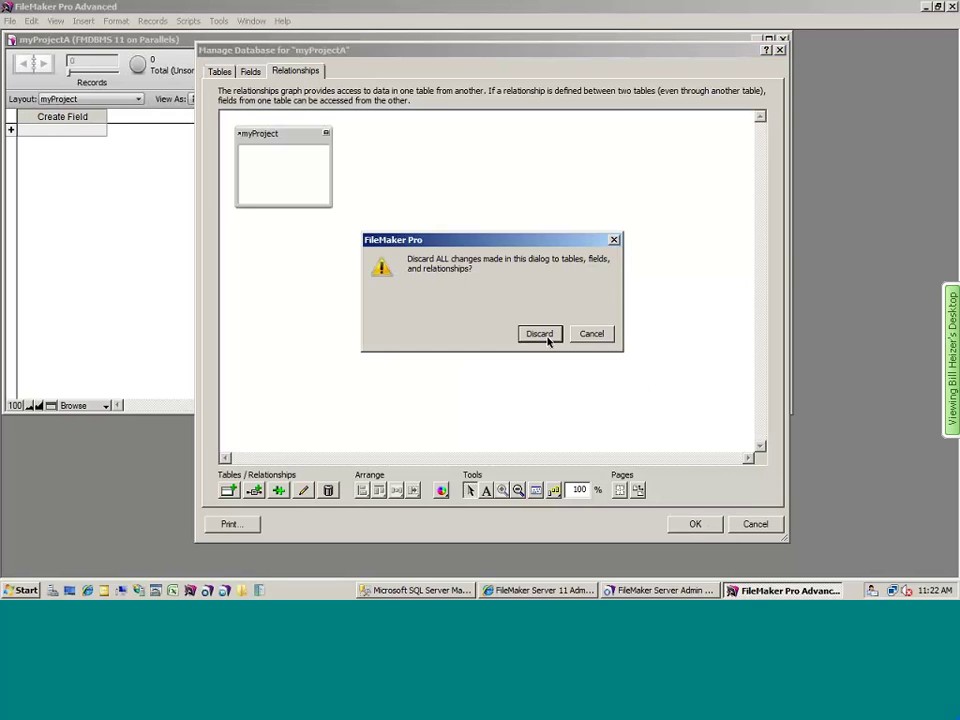
# - Close myProjectA and open myProjectB from the favourite FileMaker server
pyautogui.doubleClick(9, 34)
pyautogui.click(8, 22)
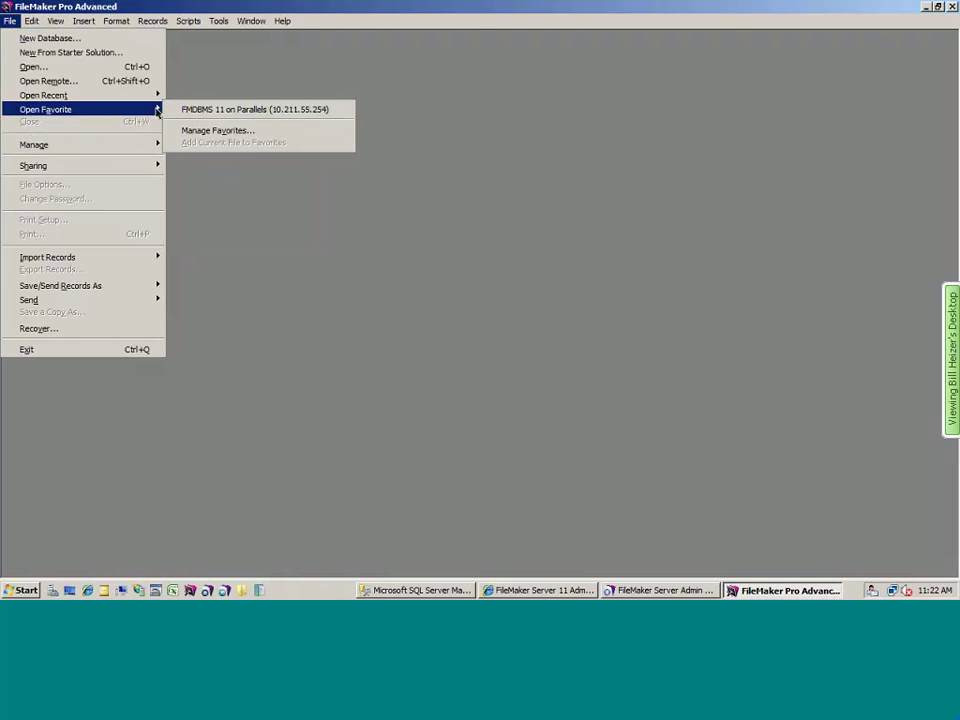
pyautogui.click(240, 108)
pyautogui.doubleClick(389, 262)
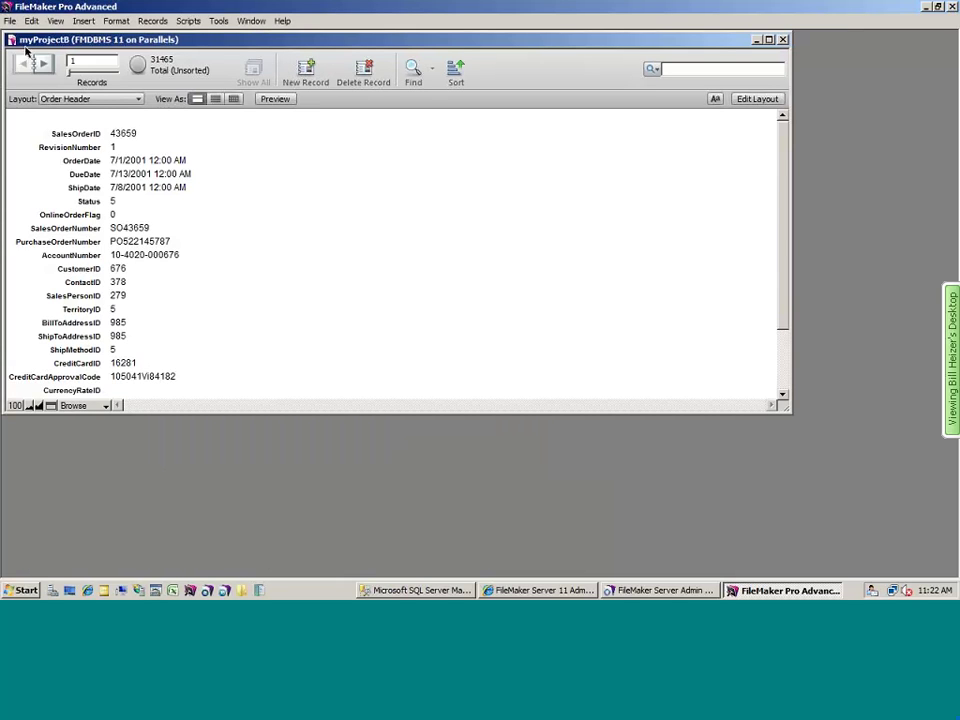
# - Review myProjectB's relationships in Manage Database and close it without changes
pyautogui.click(28, 21)
pyautogui.moveTo(10, 21)
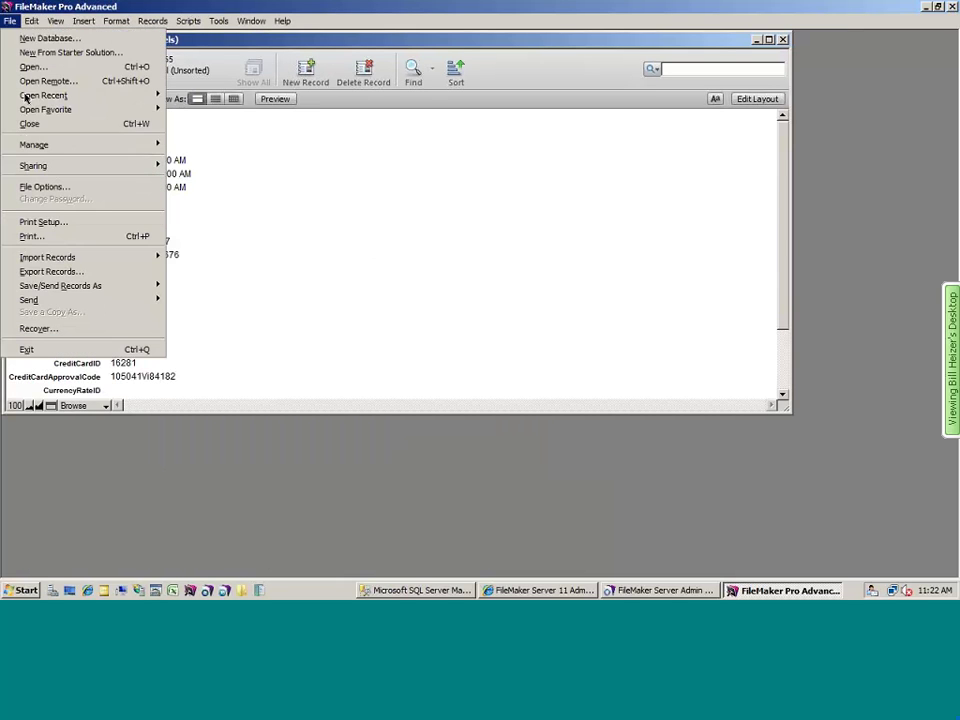
pyautogui.moveTo(114, 146)
pyautogui.click(148, 144)
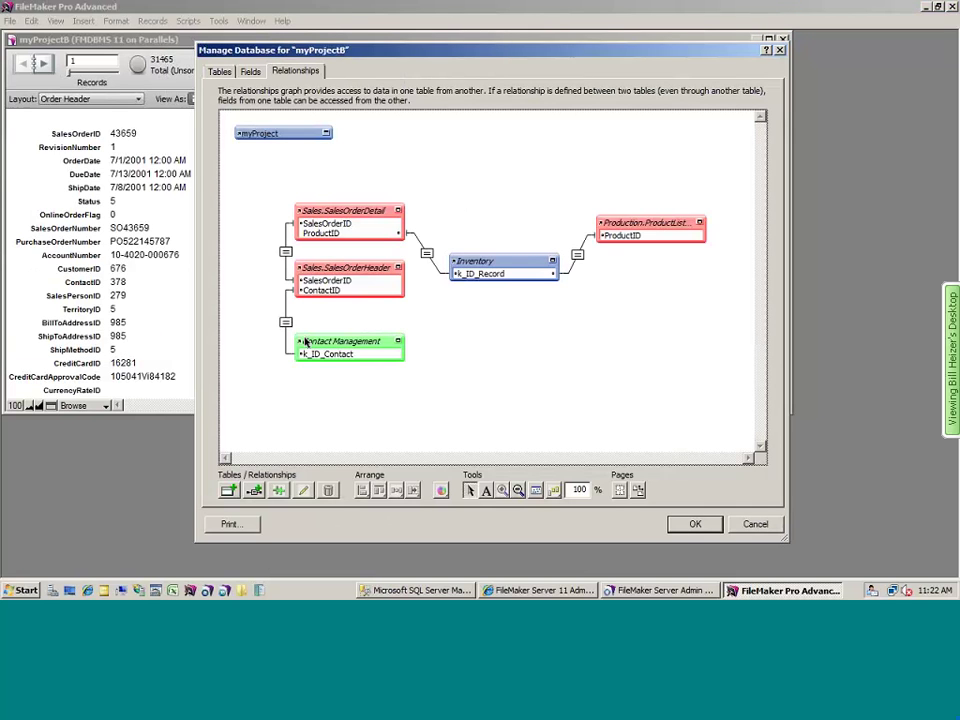
pyautogui.moveTo(298, 344)
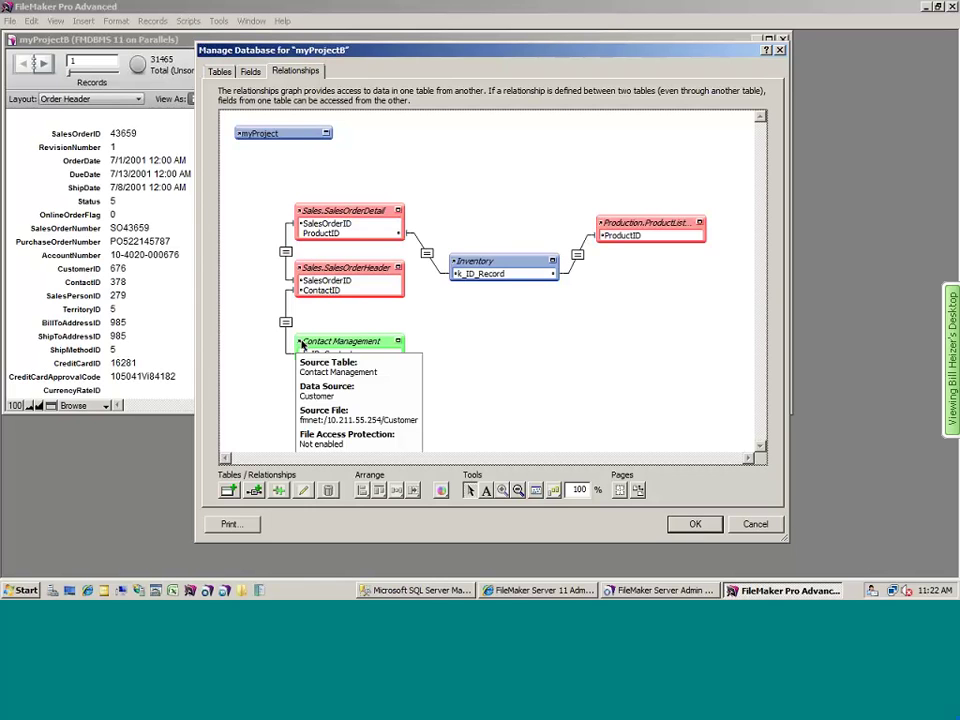
pyautogui.moveTo(456, 266)
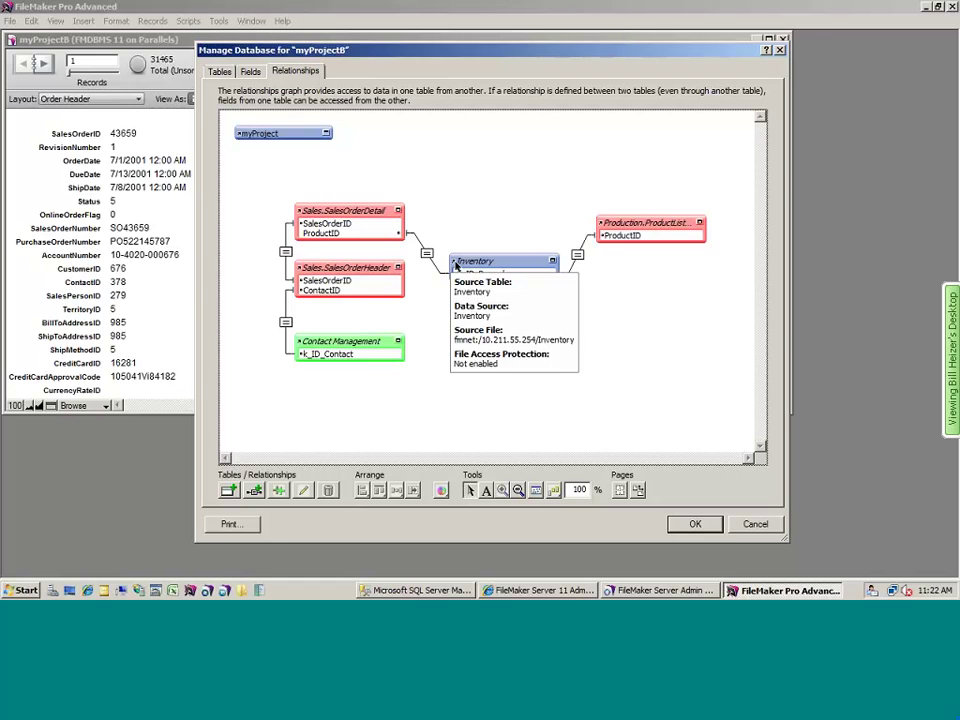
pyautogui.click(739, 524)
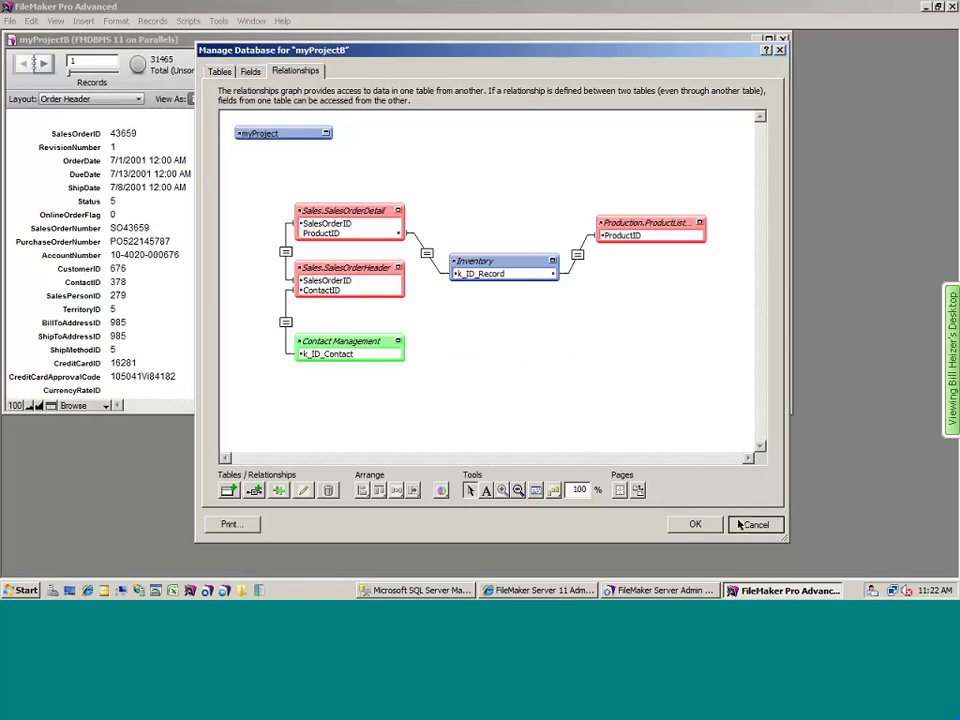
pyautogui.click(9, 20)
pyautogui.moveTo(75, 166)
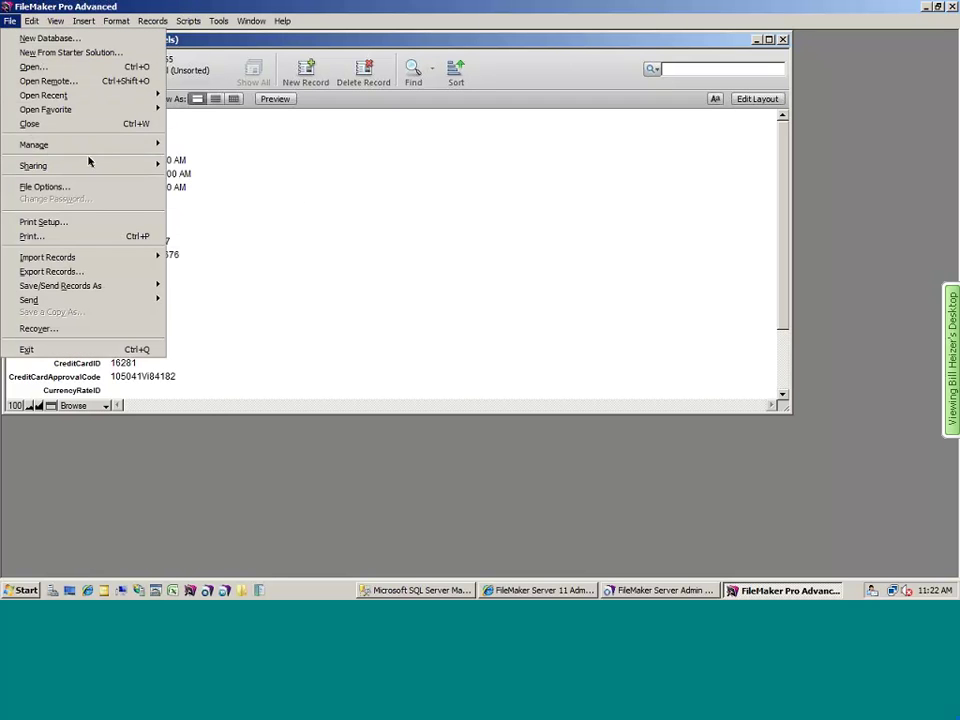
pyautogui.moveTo(94, 146)
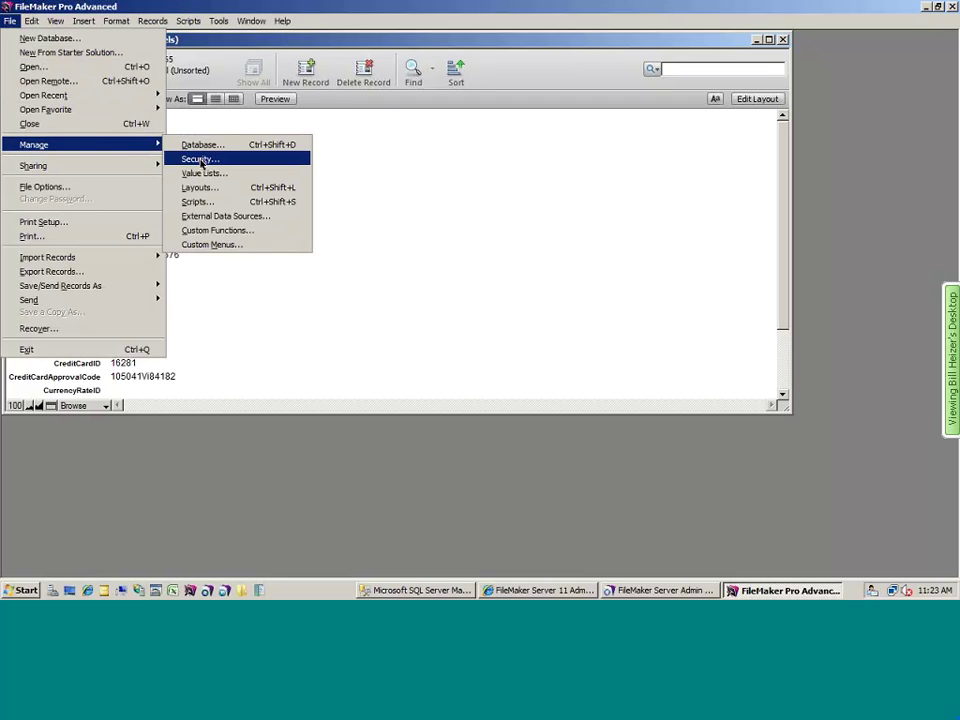
pyautogui.click(200, 160)
pyautogui.doubleClick(380, 245)
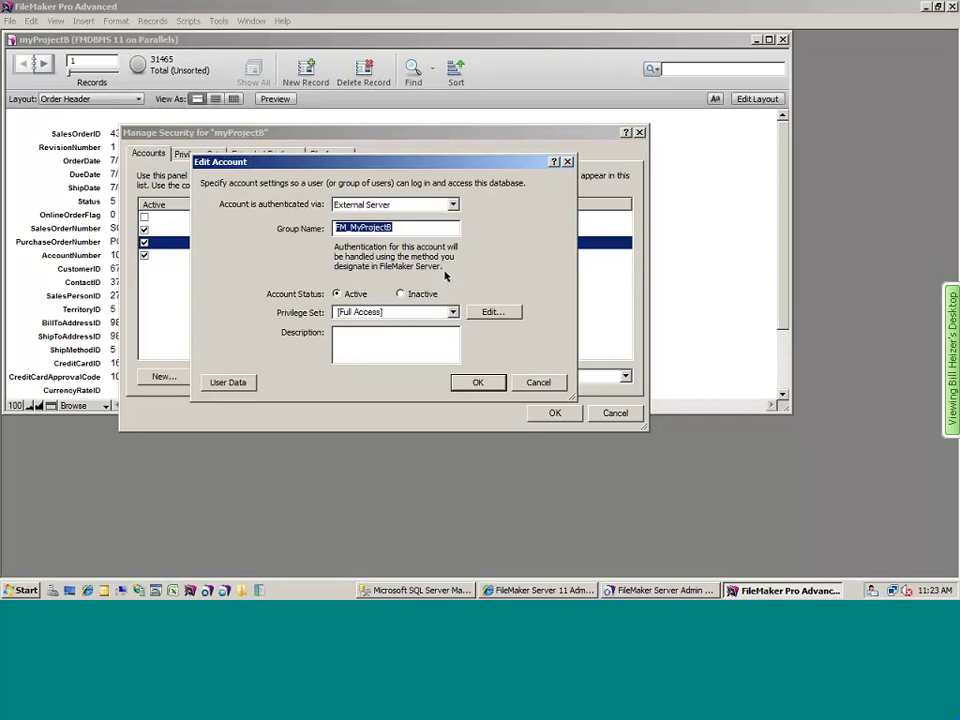
pyautogui.click(540, 382)
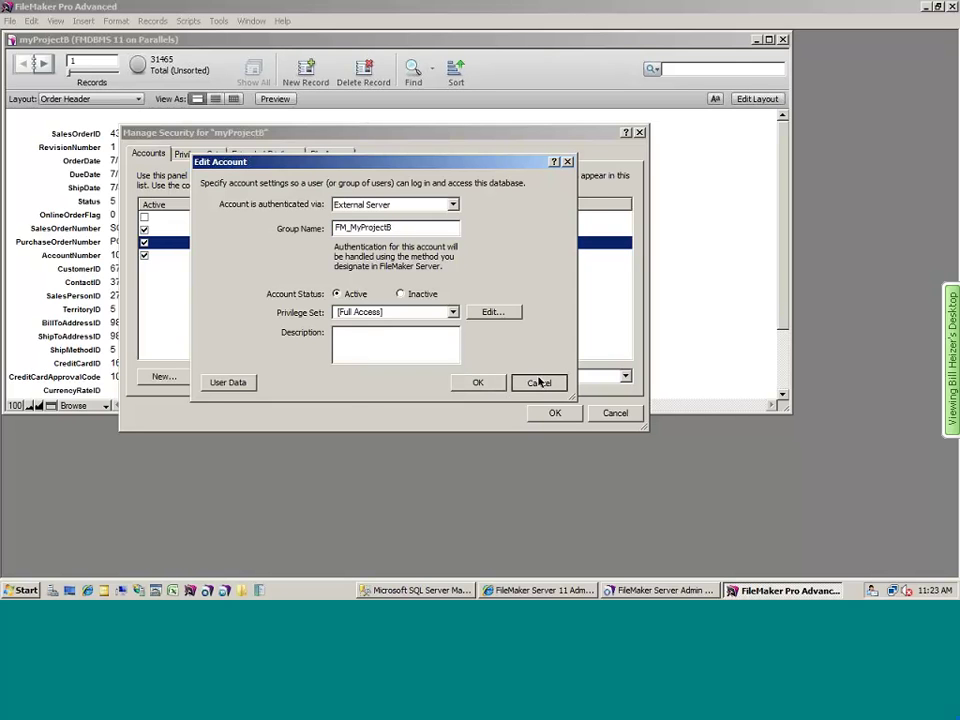
pyautogui.click(615, 412)
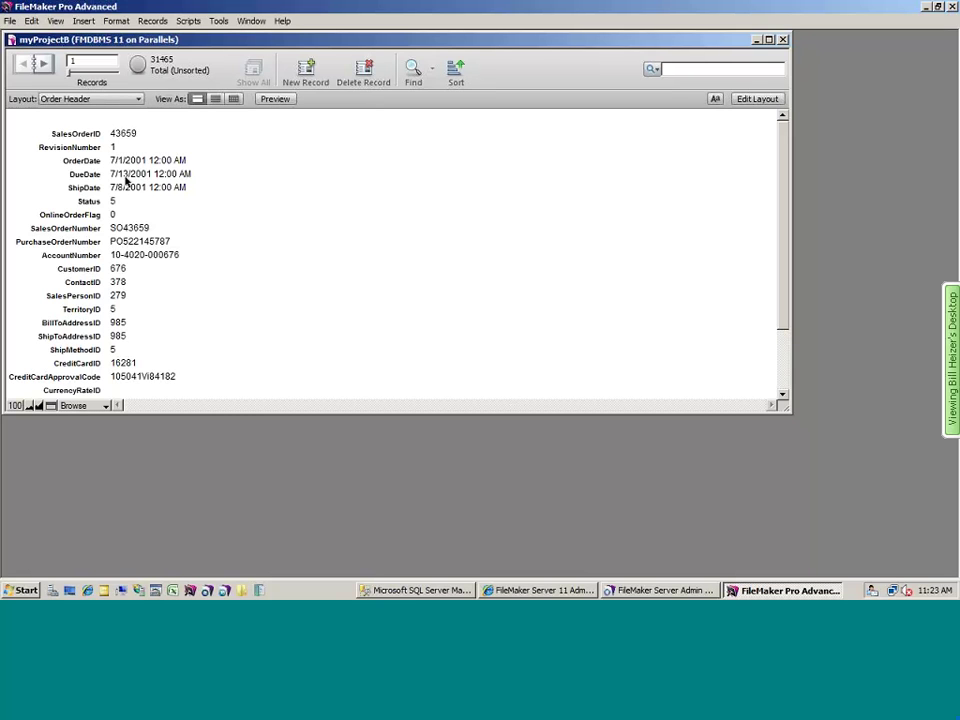
# - Switch the desktop record to the myProject layout and narrow its window
pyautogui.click(80, 99)
pyautogui.click(75, 115)
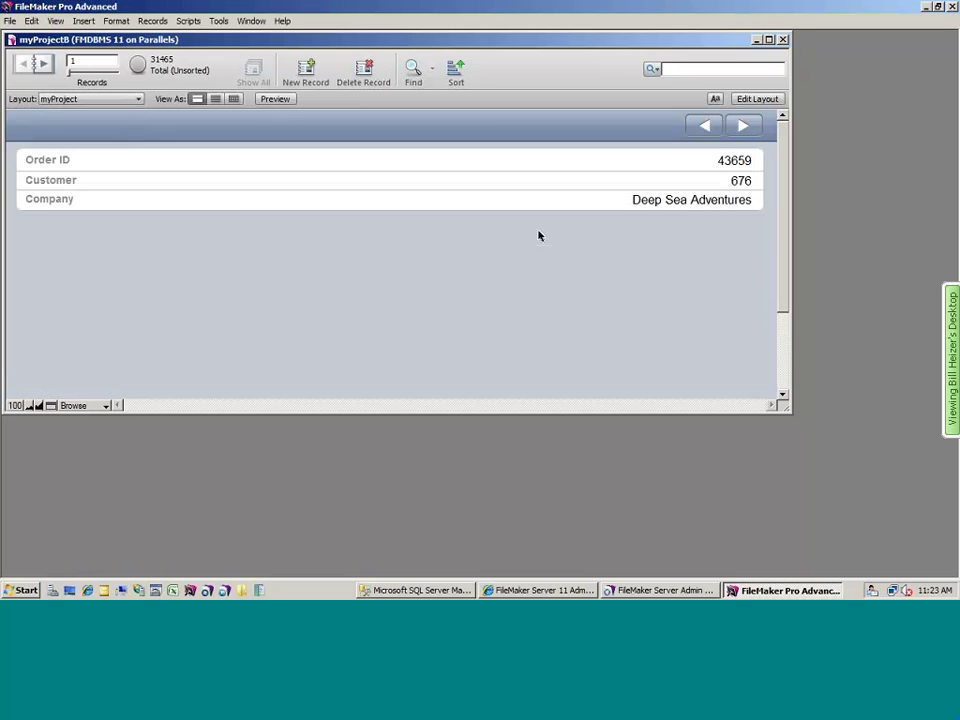
pyautogui.moveTo(791, 228); pyautogui.dragTo(305, 220)
# - In FileMaker Go, open myProjectB and log in with the external account name and password
pyautogui.press('super+Tab')
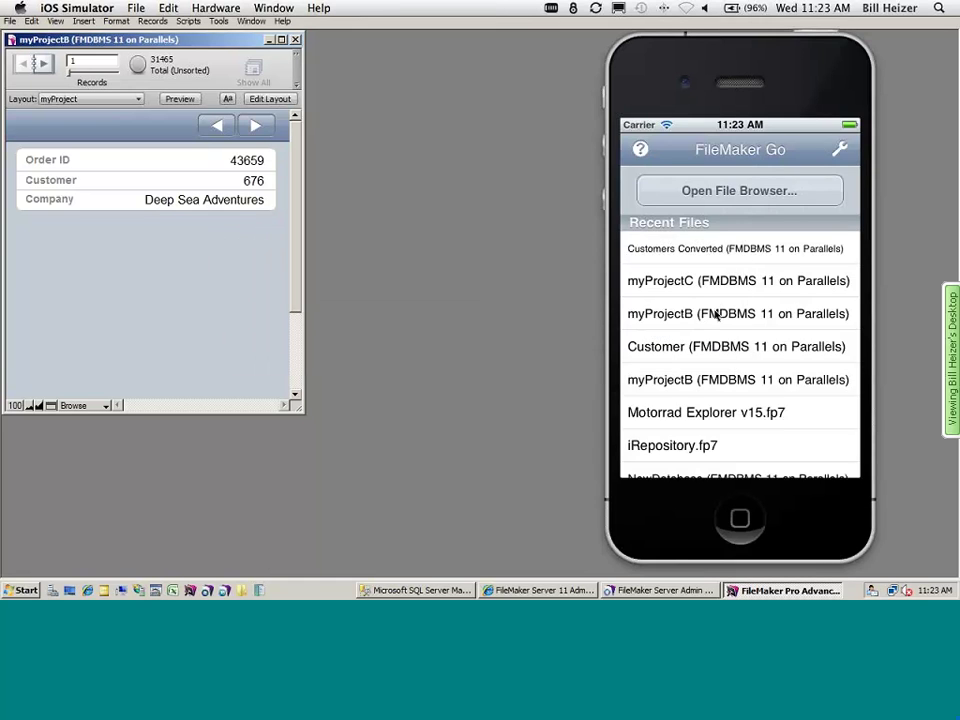
pyautogui.click(656, 313)
pyautogui.click(700, 212)
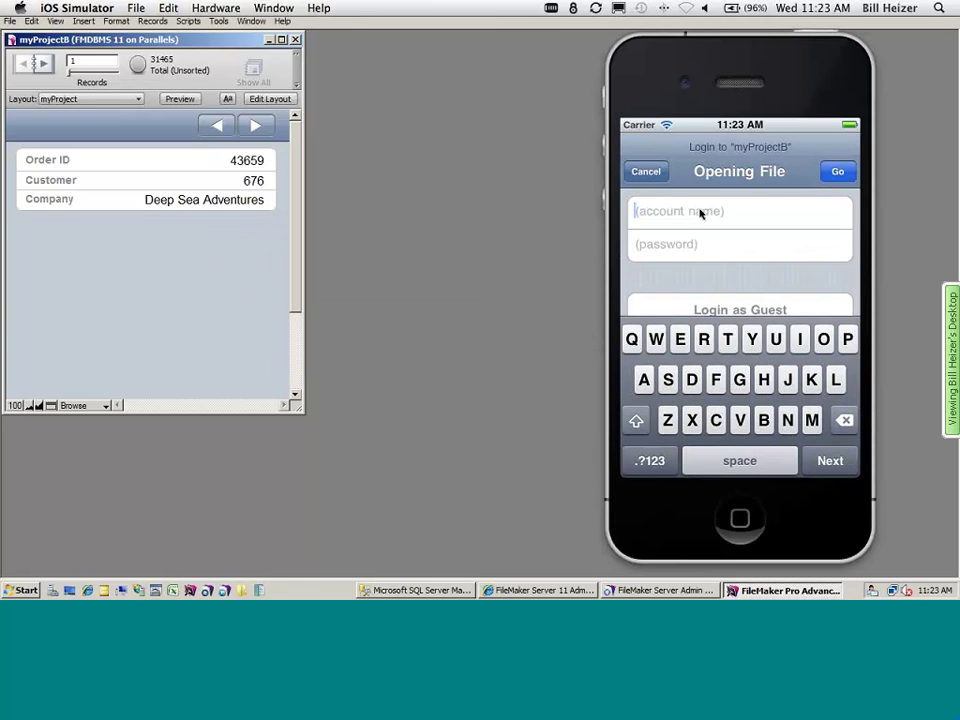
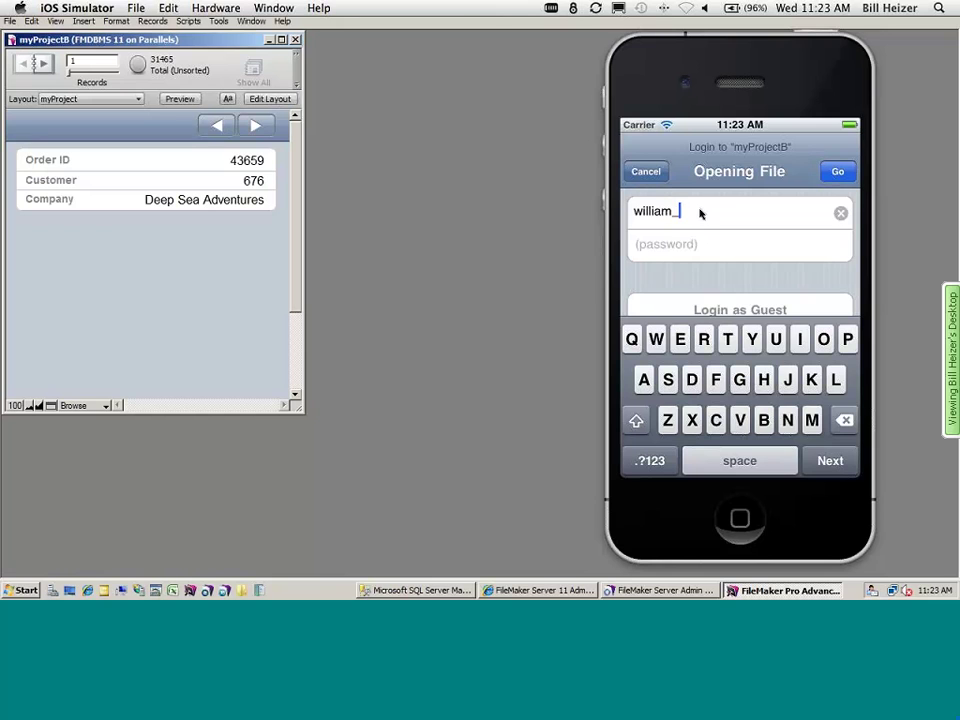
pyautogui.press('Tab')
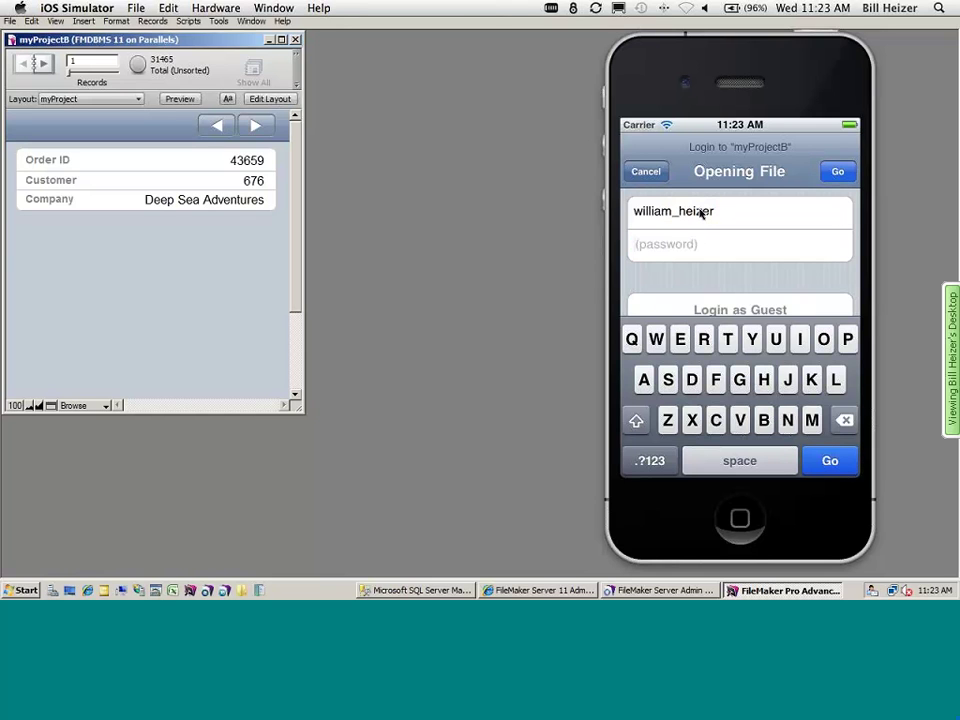
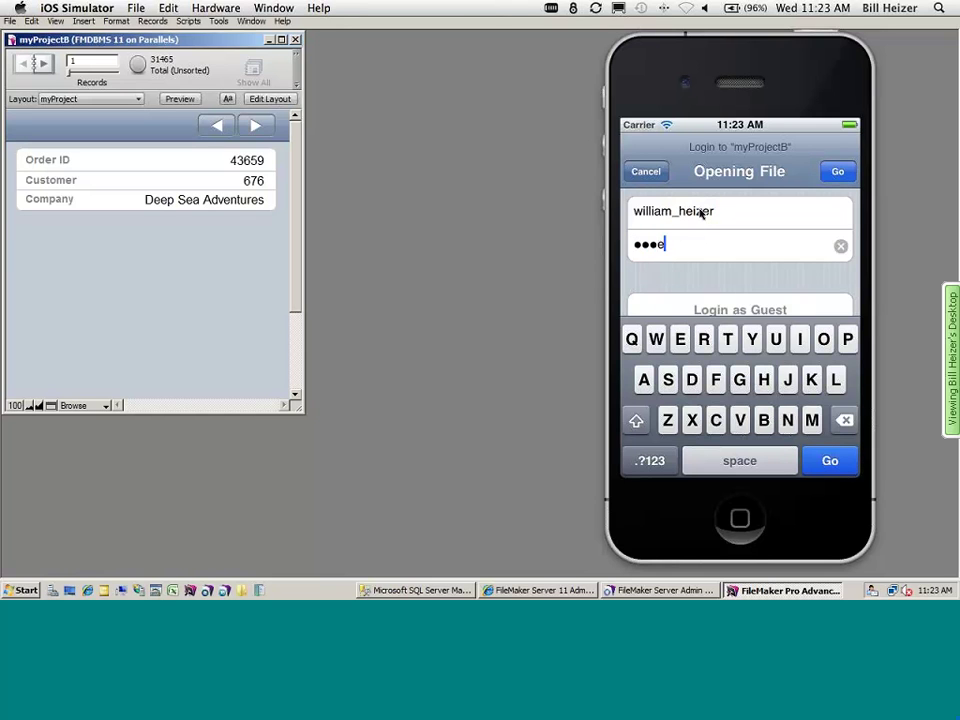
pyautogui.press('Return')
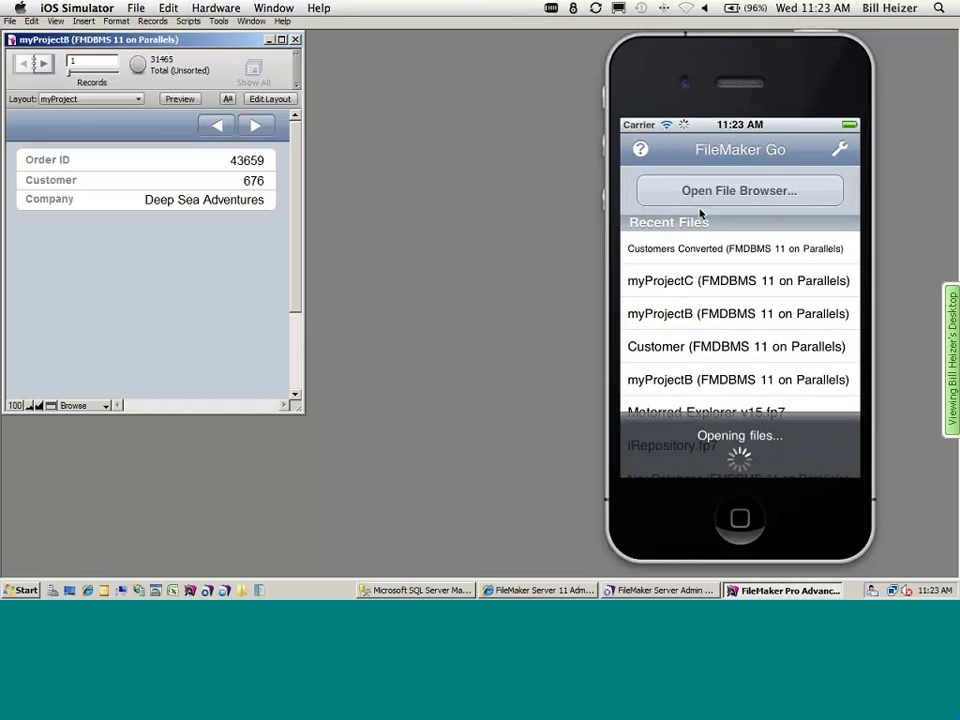
# - Show order 43659 on the phone's myProject layout, then return to FileMaker Pro
pyautogui.click(640, 461)
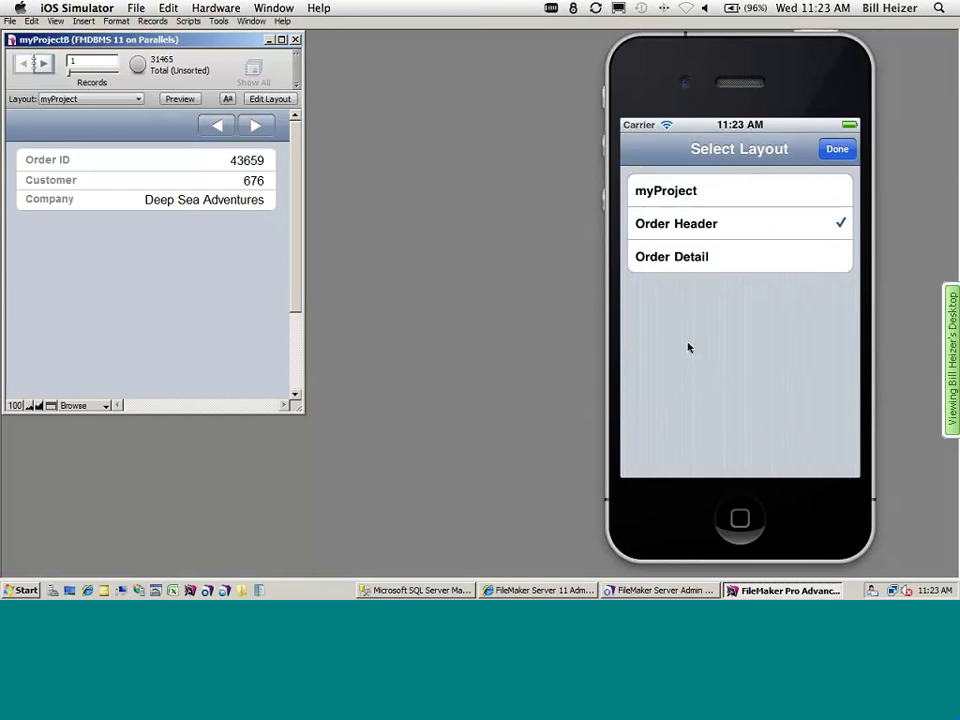
pyautogui.click(700, 188)
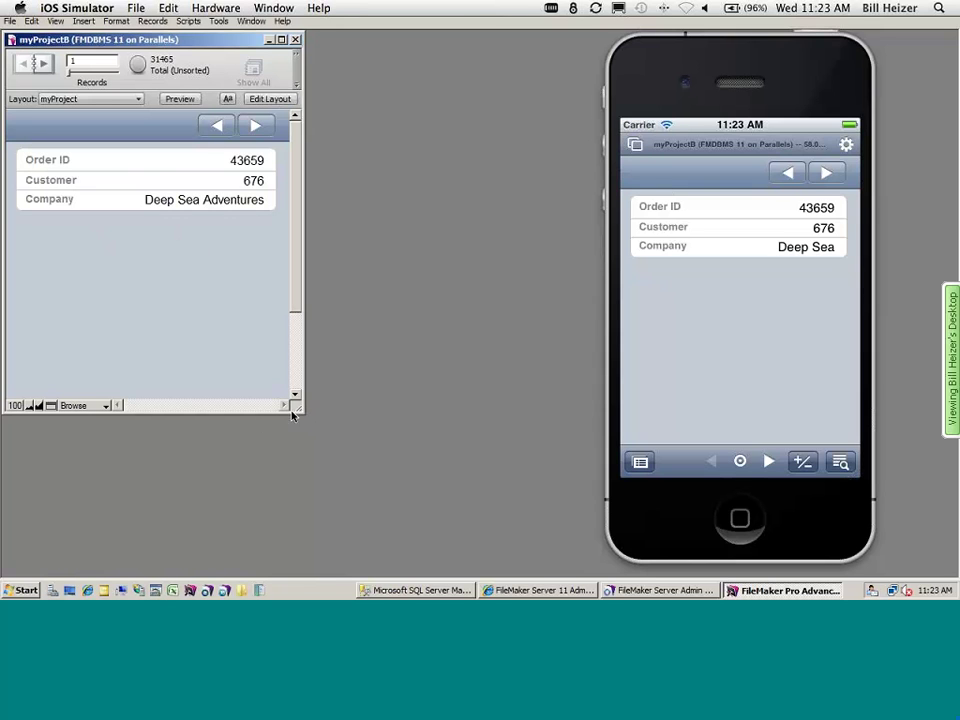
pyautogui.press('super+q')
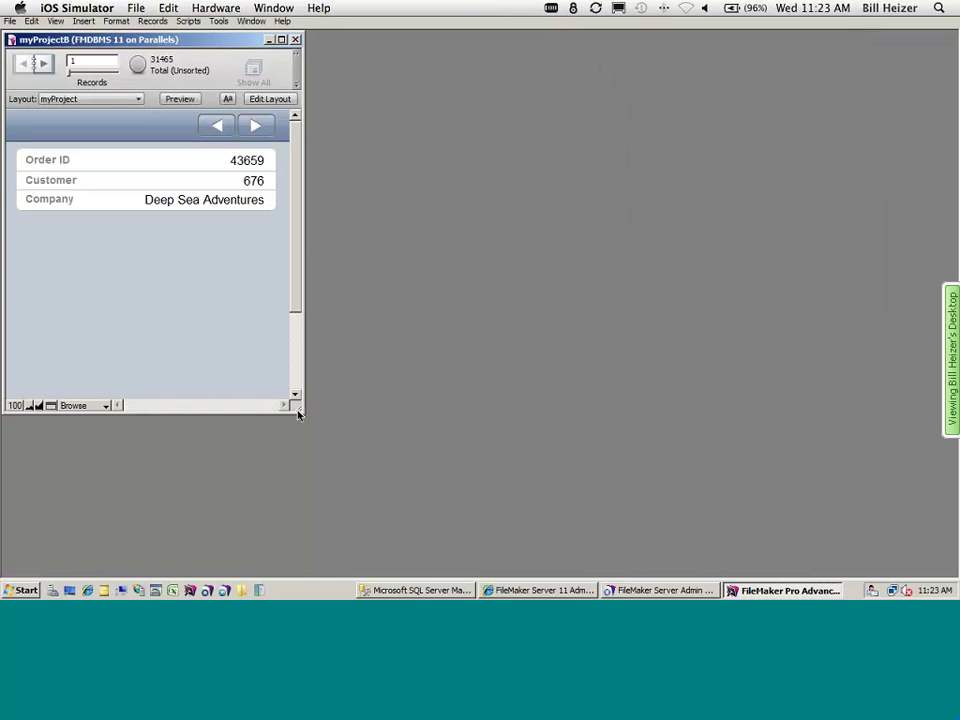
# - Enlarge the record window, switch myProjectB into Layout mode, and widen the layout window
pyautogui.moveTo(305, 420); pyautogui.dragTo(369, 522)
pyautogui.click(54, 21)
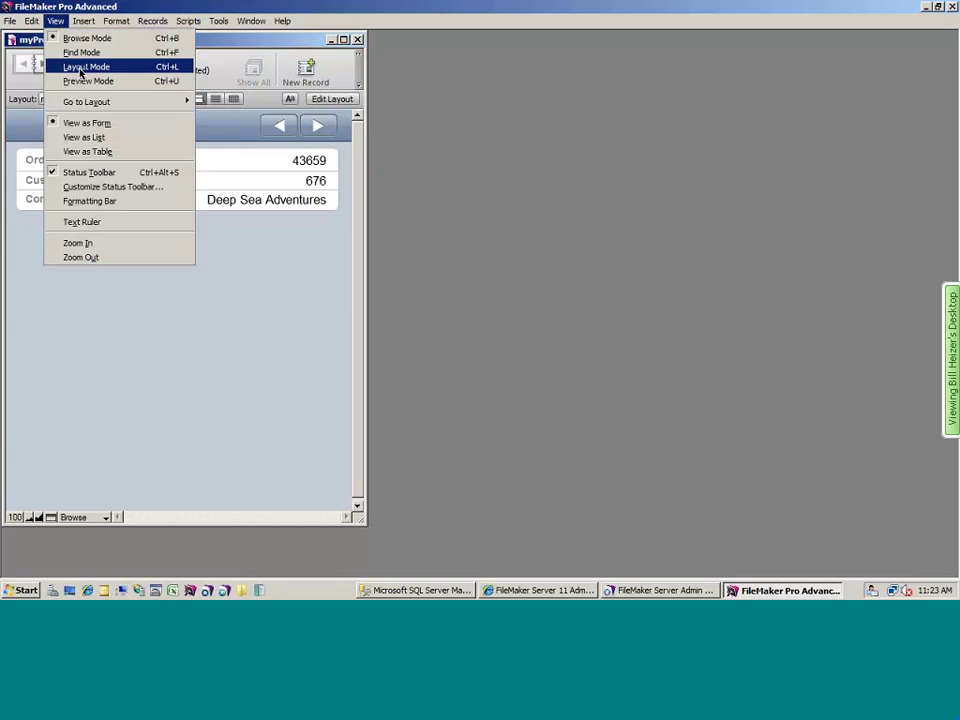
pyautogui.click(86, 66)
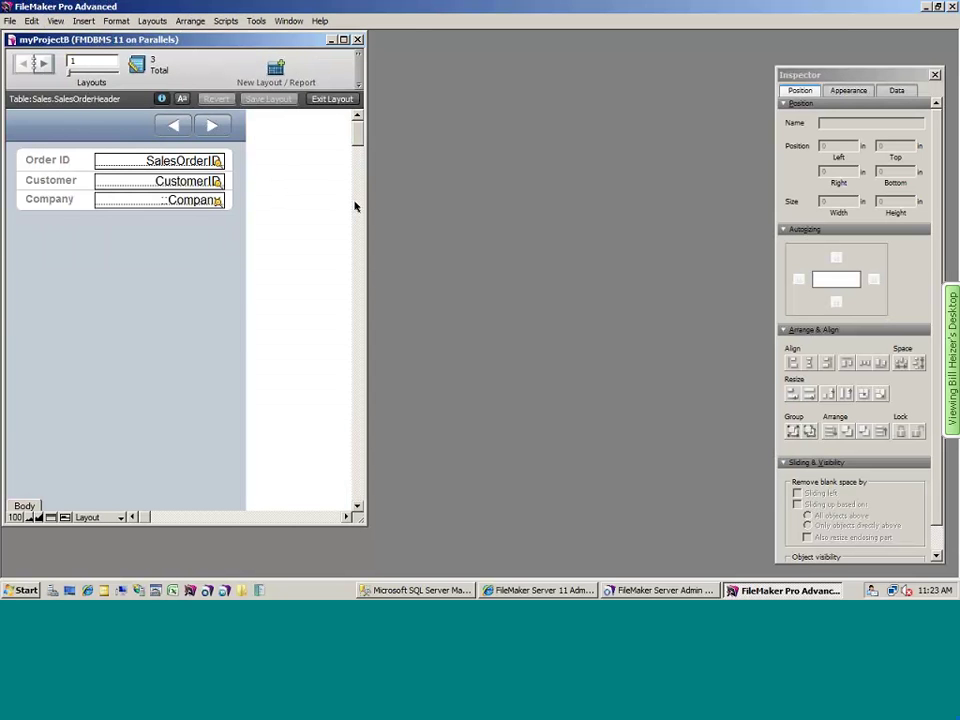
pyautogui.moveTo(366, 209); pyautogui.dragTo(790, 210)
# - Change the Customer field's data source from CustomerID to Contact Management::Name_Full
pyautogui.doubleClick(200, 182)
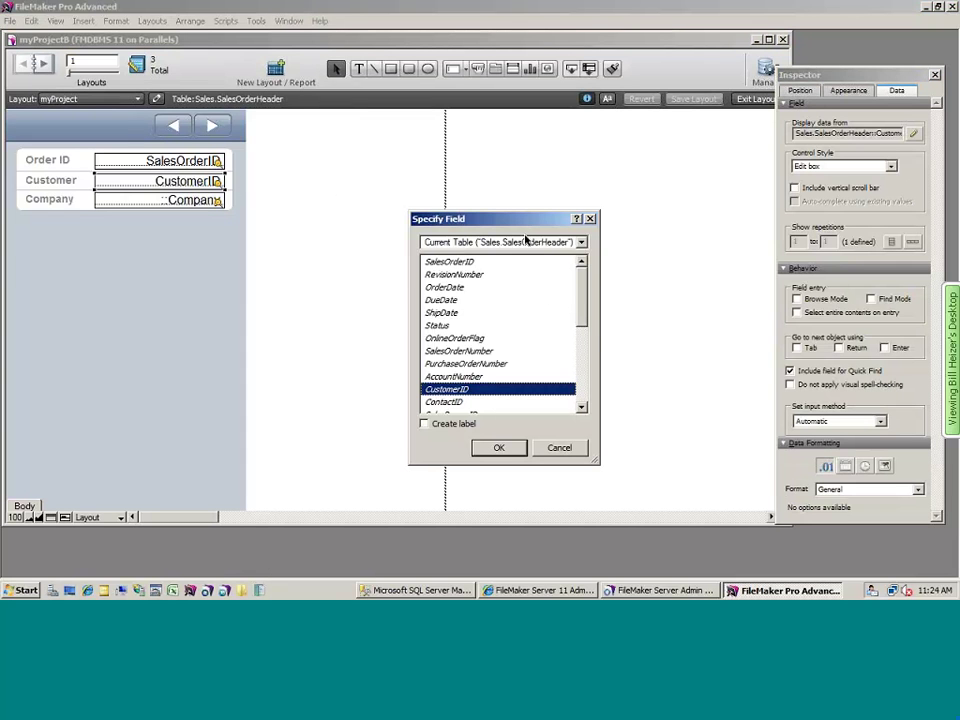
pyautogui.click(525, 241)
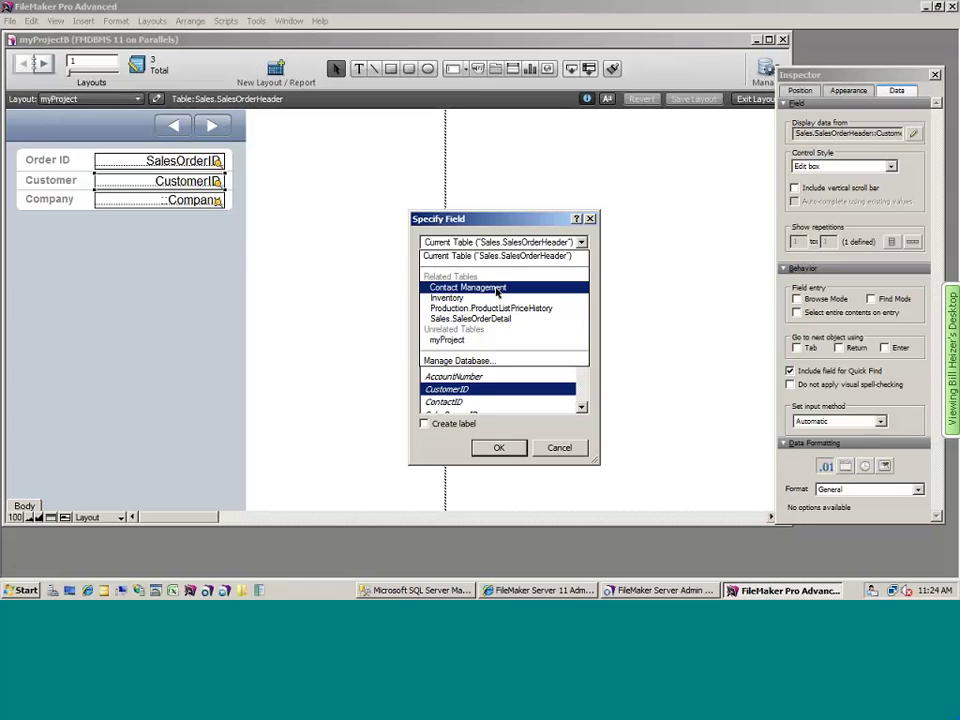
pyautogui.click(497, 291)
pyautogui.moveTo(579, 285); pyautogui.dragTo(583, 355)
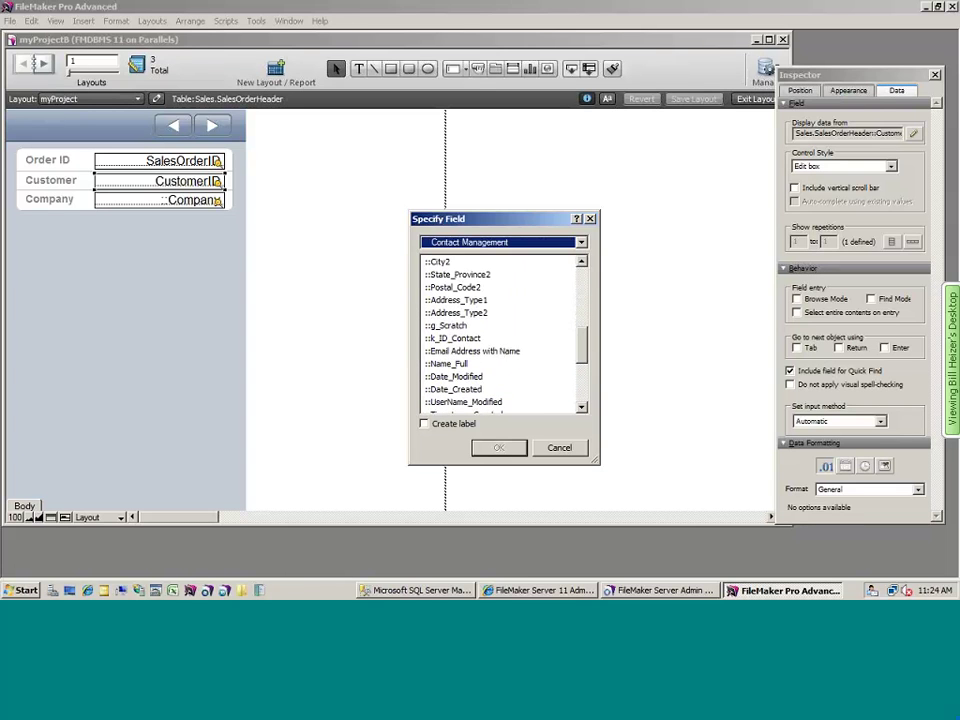
pyautogui.doubleClick(462, 364)
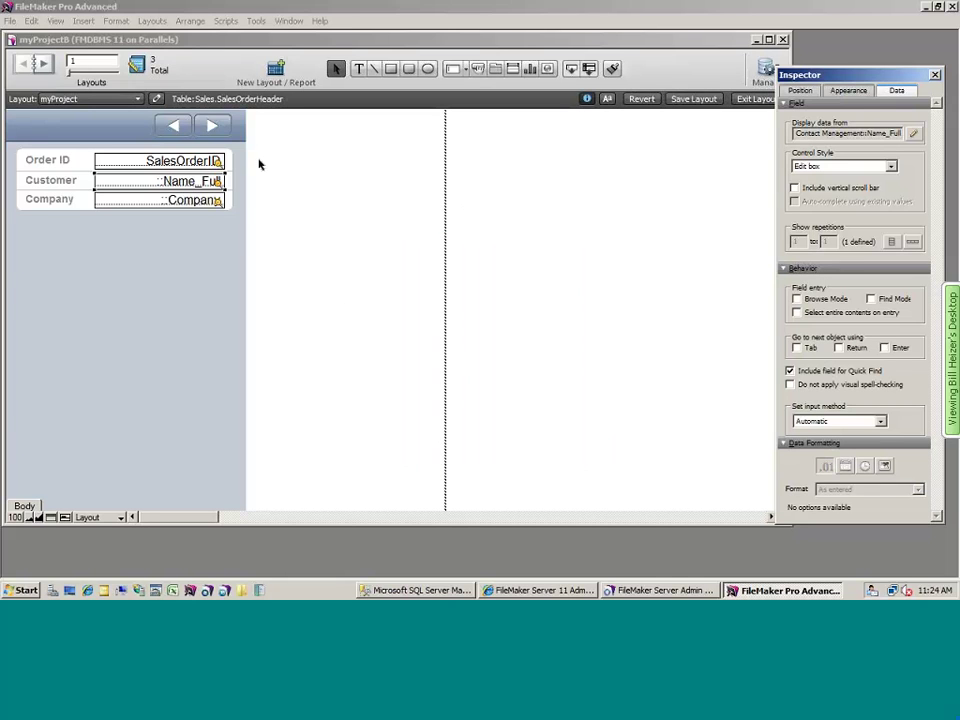
pyautogui.click(4, 196)
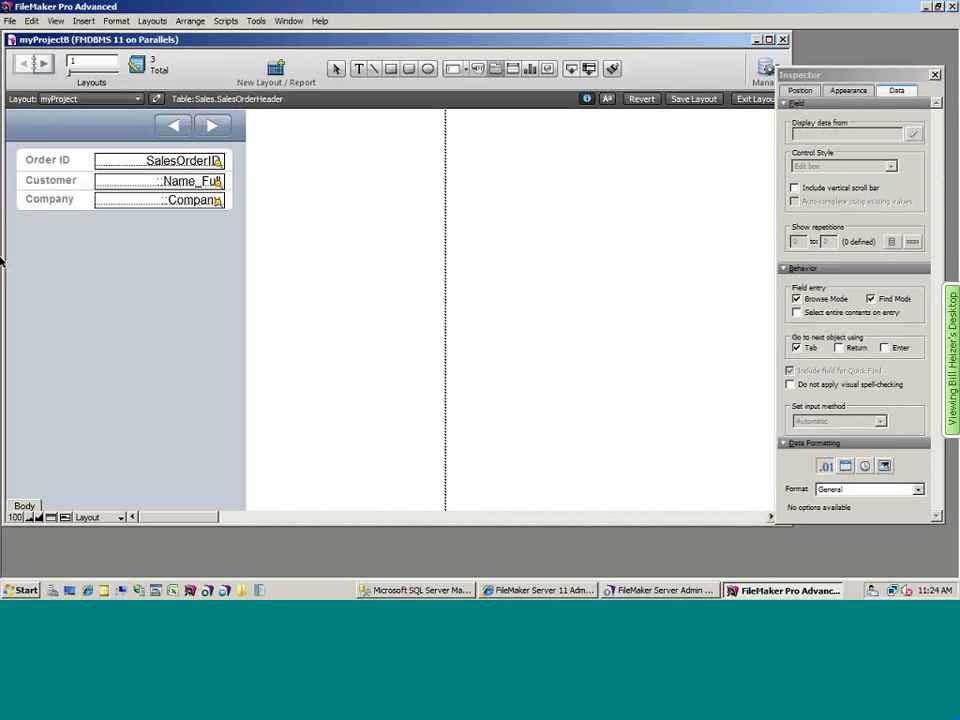
# - Draw a tab control with tabs Invoice Inventory and Overview, using Full justification
pyautogui.moveTo(13, 223)
pyautogui.mouseDown()
pyautogui.moveTo(174, 246)
pyautogui.moveTo(212, 446)
pyautogui.moveTo(236, 505)
pyautogui.mouseUp()
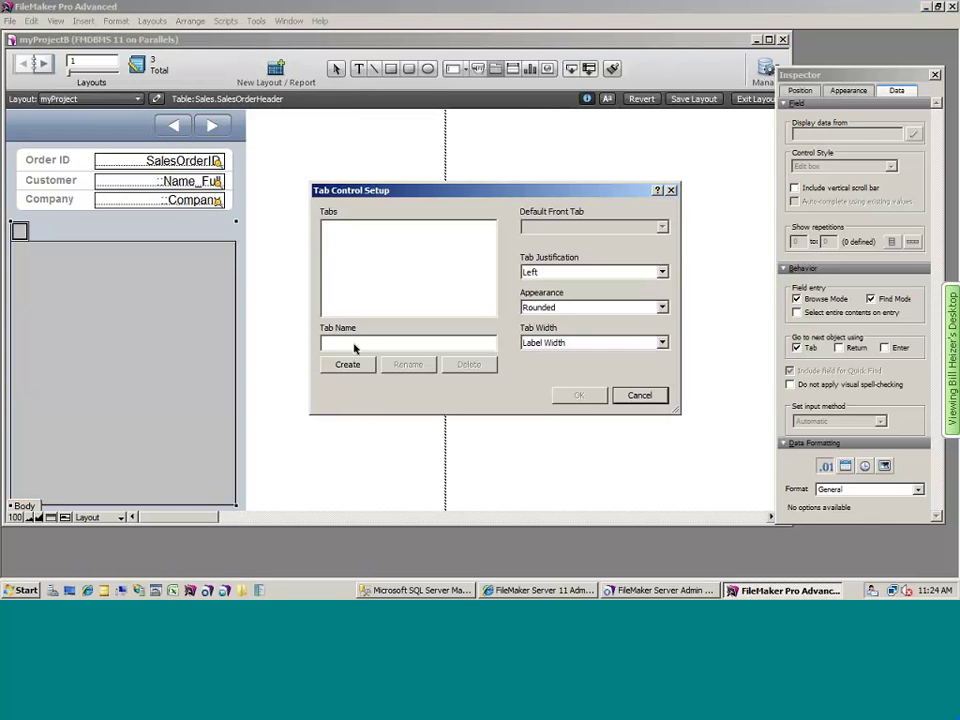
pyautogui.write('Invoice Inventory')
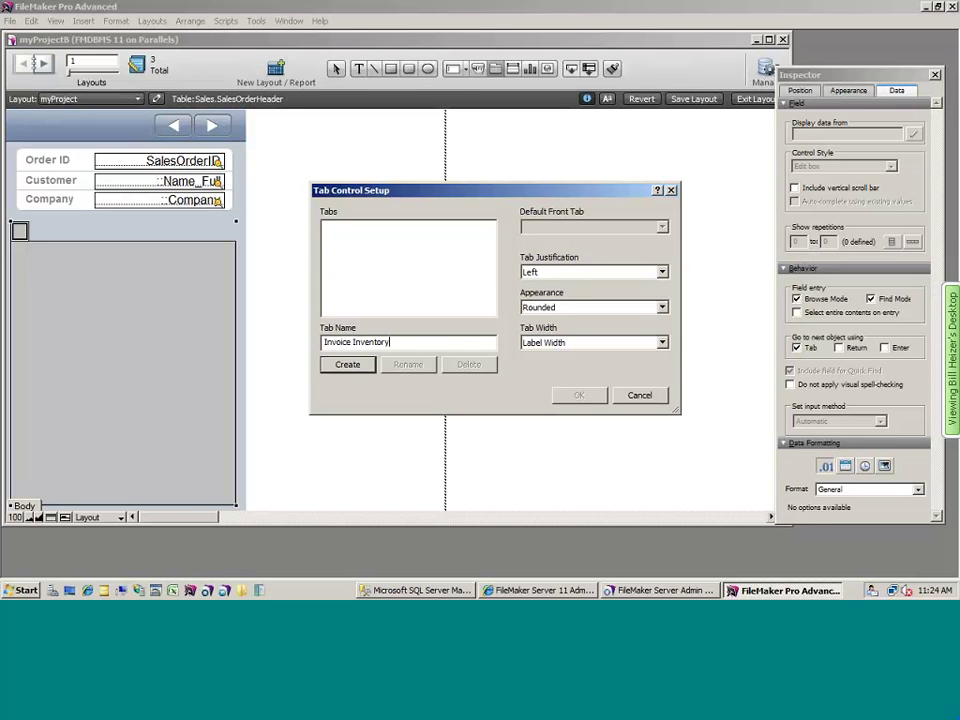
pyautogui.press('Return')
pyautogui.write('Overvie')
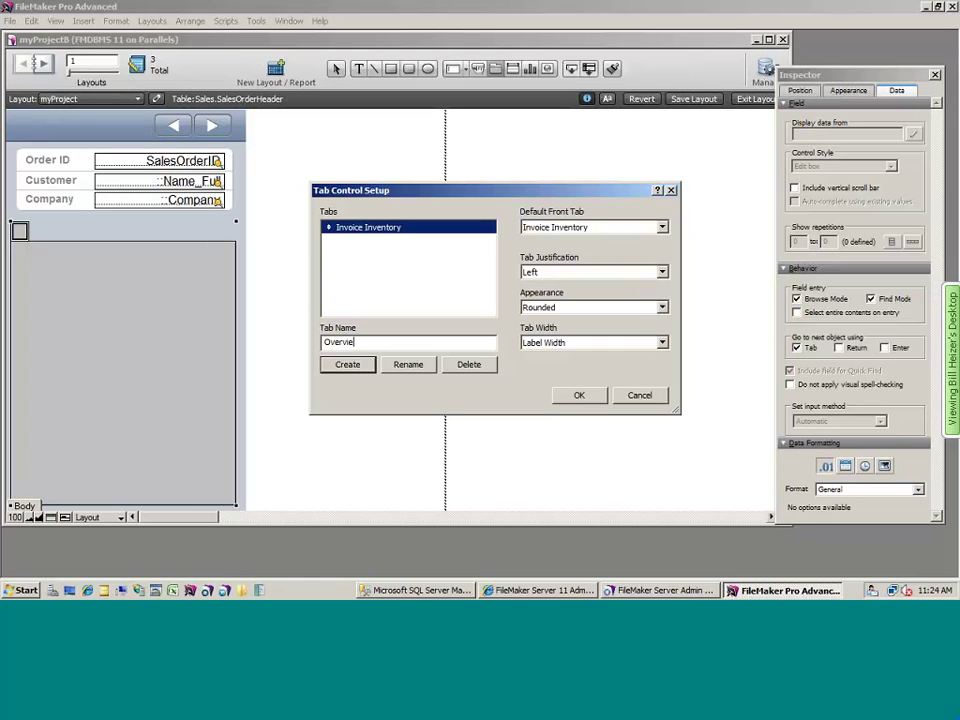
pyautogui.write('w')
pyautogui.press('Return')
pyautogui.click(594, 271)
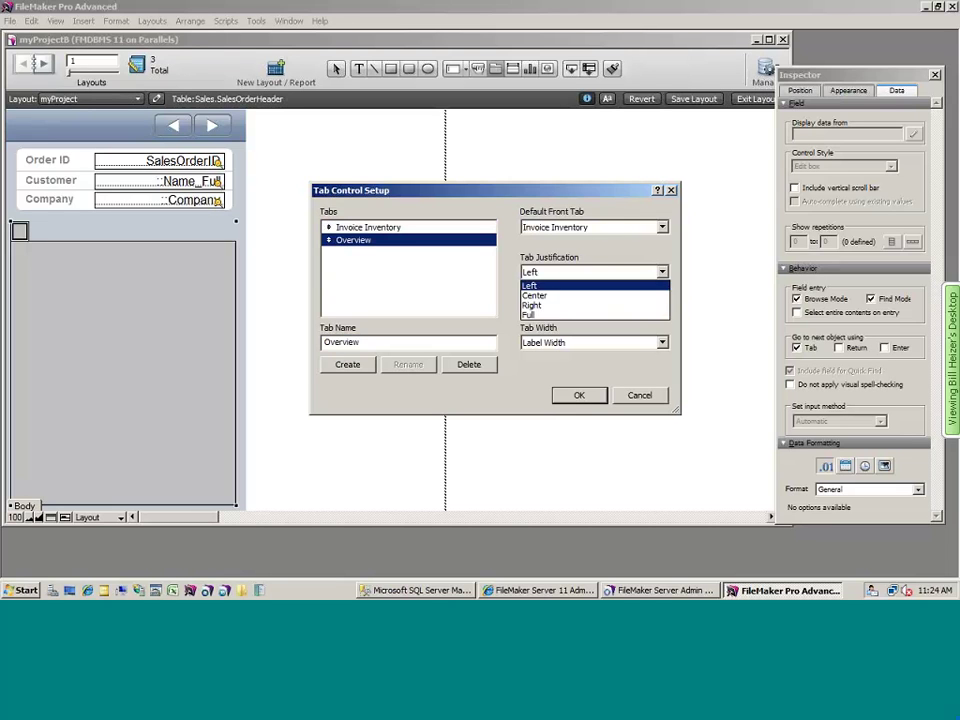
pyautogui.click(560, 319)
pyautogui.press('Return')
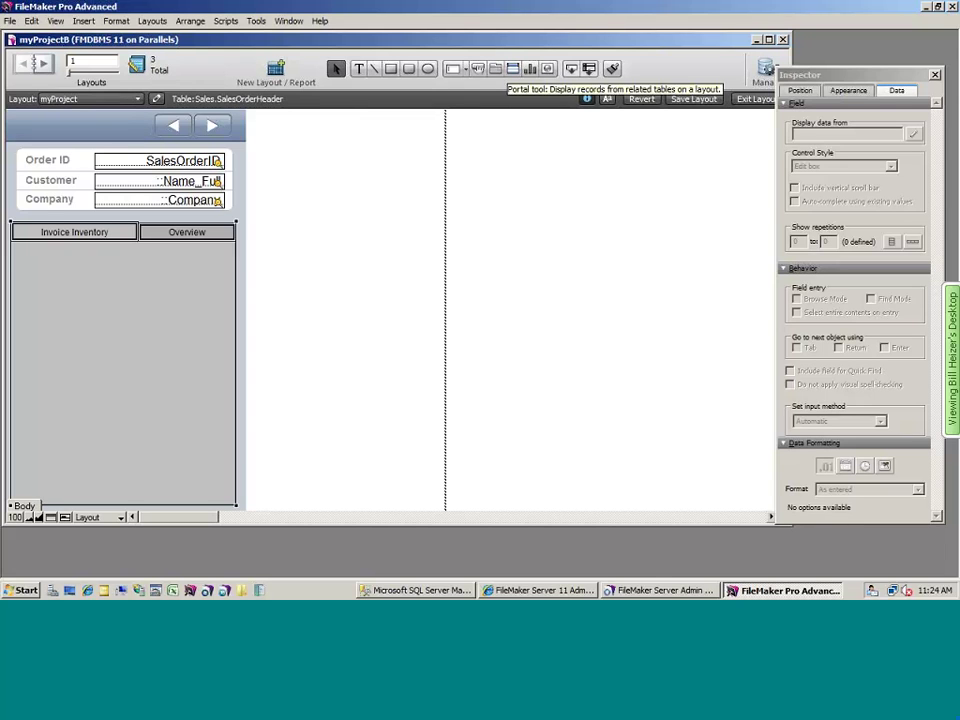
pyautogui.press('Escape')
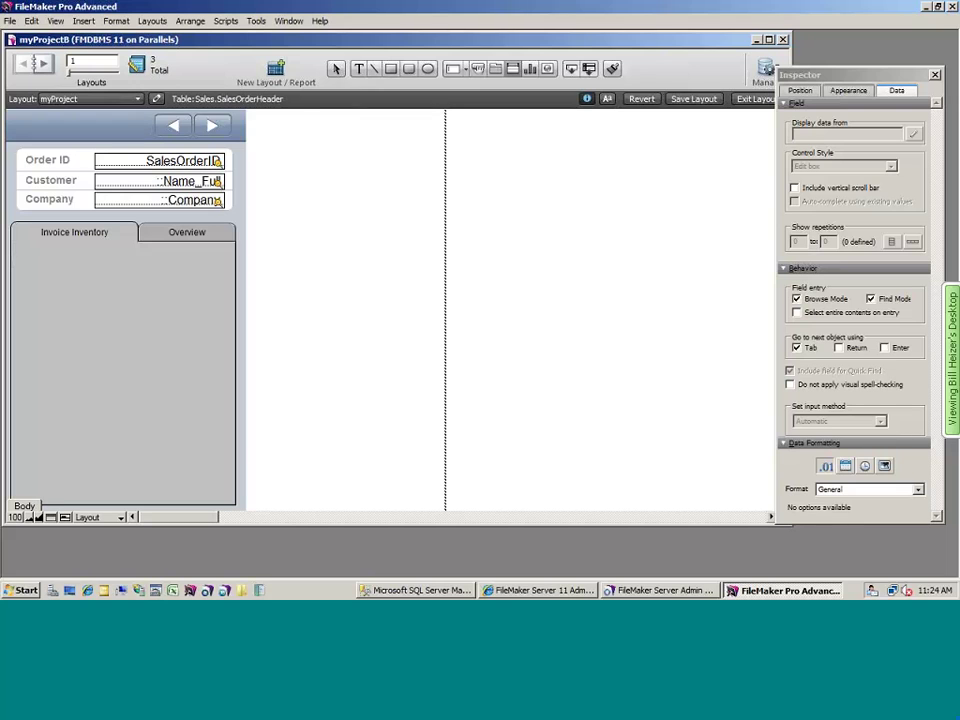
# - Draw a portal on the Invoice Inventory tab showing Sales.SalesOrderDetail records, with a vertical scroll bar
pyautogui.moveTo(17, 255); pyautogui.dragTo(227, 352)
pyautogui.click(550, 216)
pyautogui.click(539, 293)
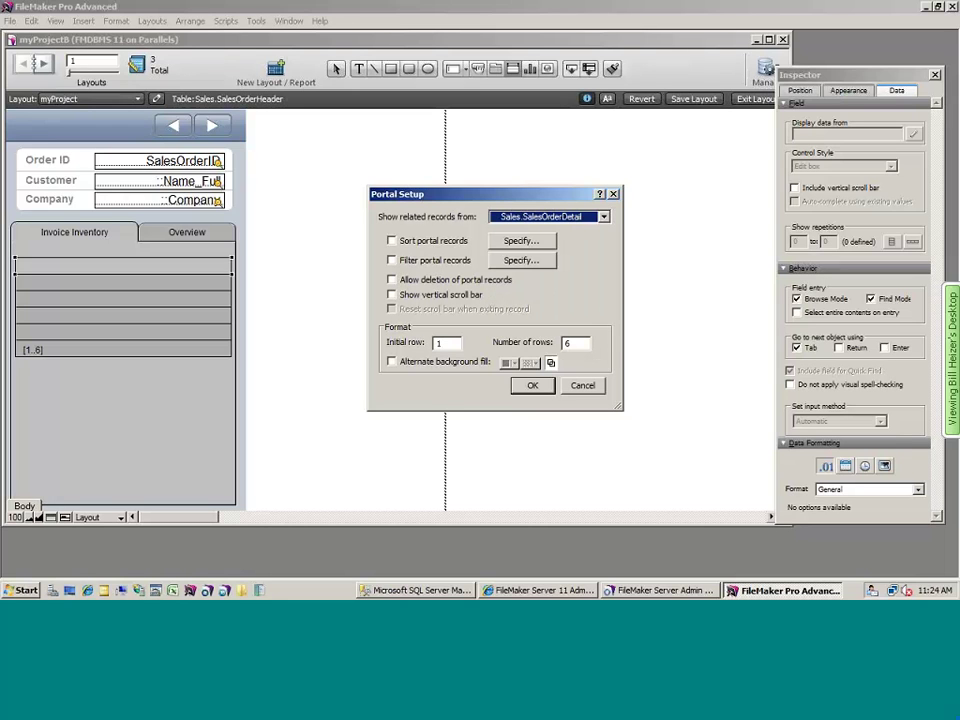
pyautogui.click(392, 294)
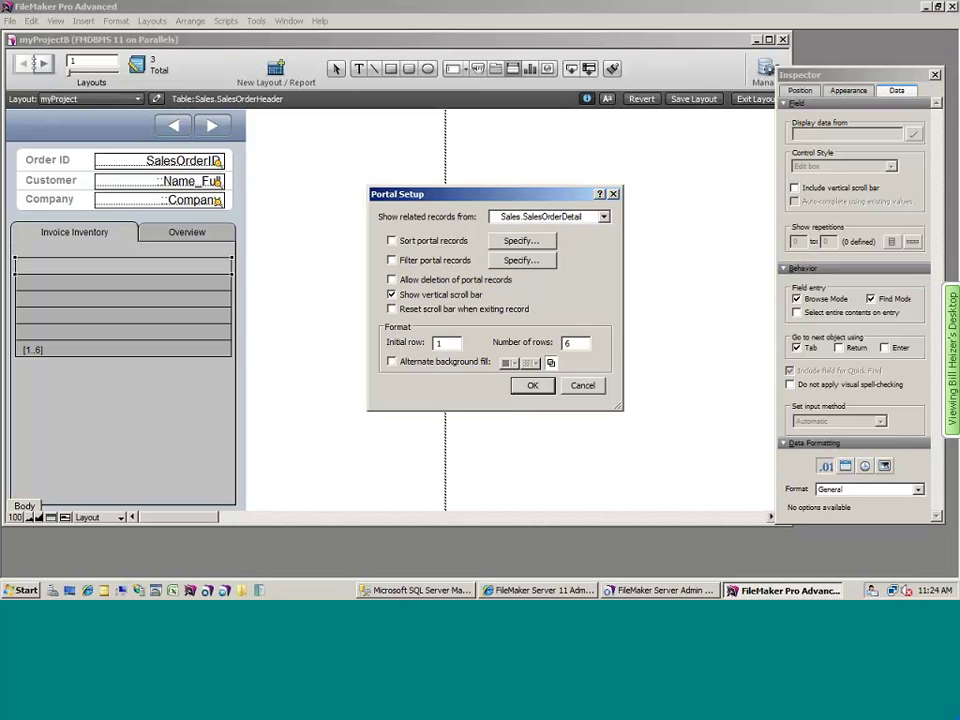
pyautogui.press('Return')
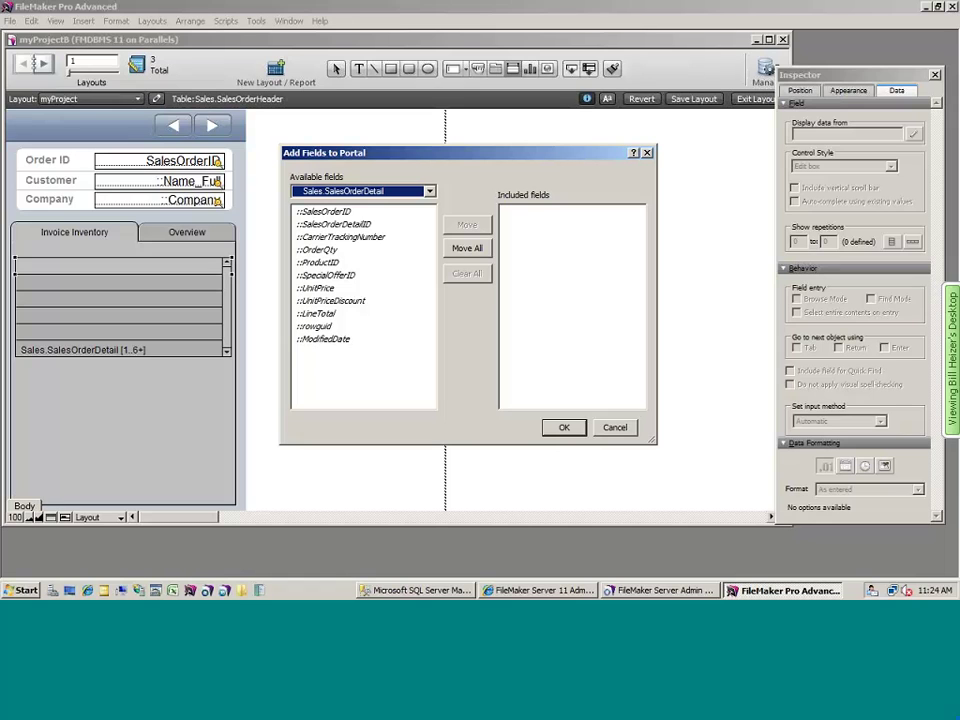
# - Add the Inventory table's Item field to the portal
pyautogui.hotkey('alt', 'Down')
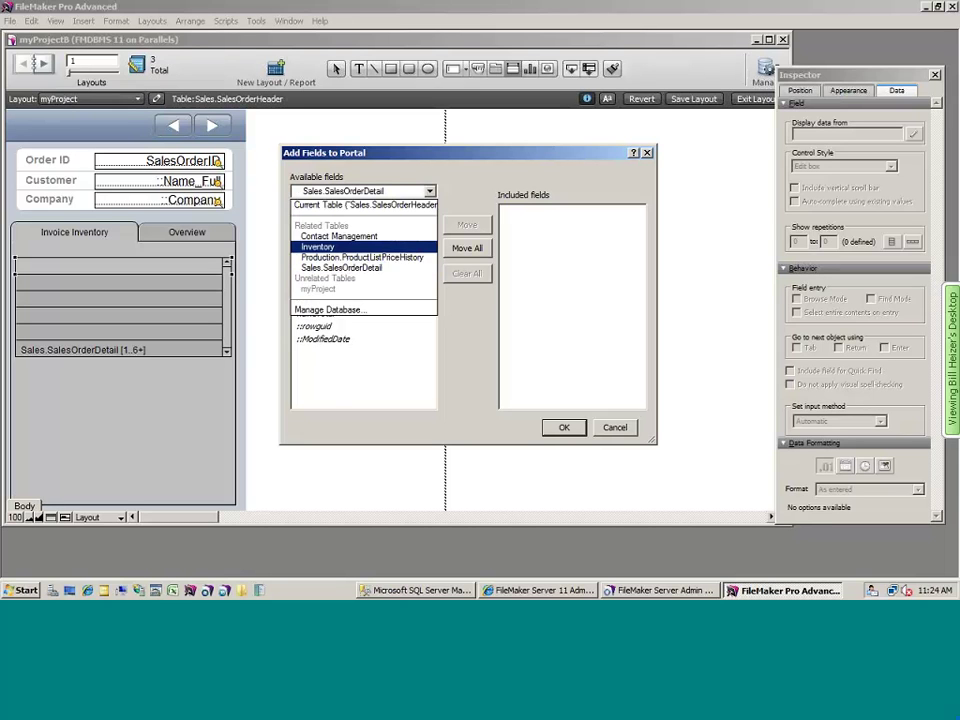
pyautogui.press('Return')
pyautogui.press('Tab')
pyautogui.press('Down')
pyautogui.press('Return')
# - Add Sales.SalesOrderDetail's OrderQty, UnitPrice and LineTotal fields to the portal
pyautogui.hotkey('alt', 'Down')
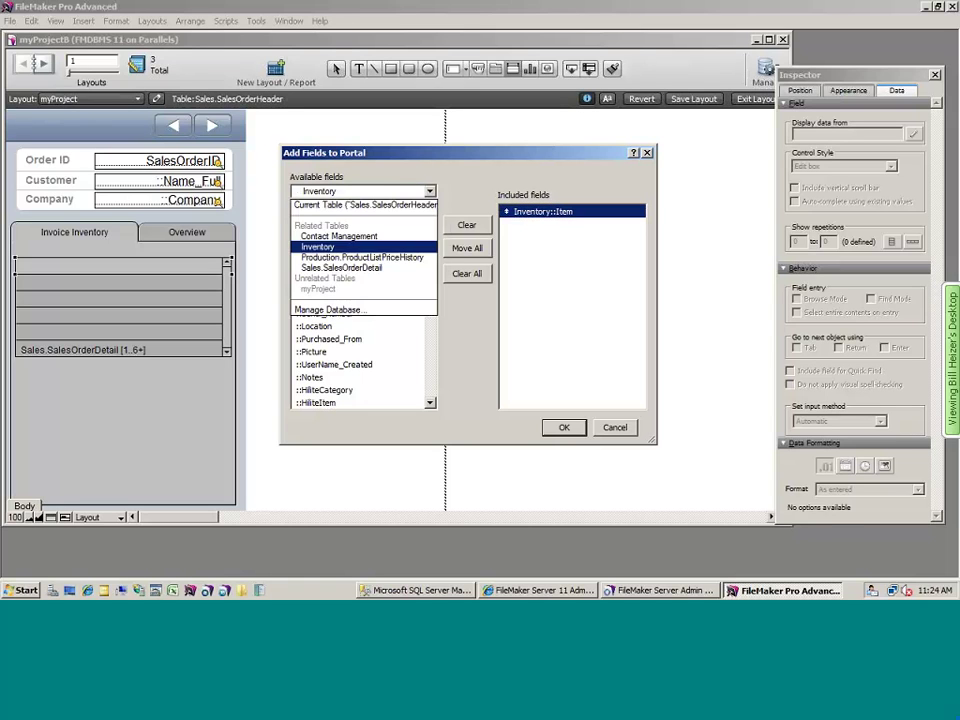
pyautogui.press('Down')
pyautogui.press('Down')
pyautogui.press('Return')
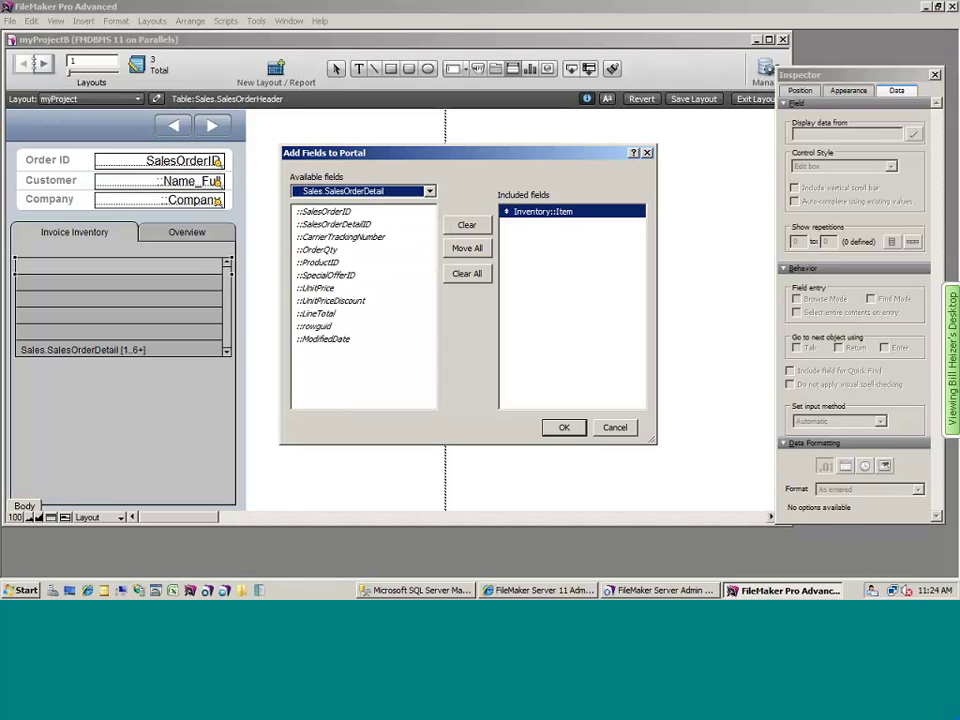
pyautogui.press('Tab')
pyautogui.press('Down')
pyautogui.press('Down')
pyautogui.press('Down')
pyautogui.press('Down')
pyautogui.press('Return')
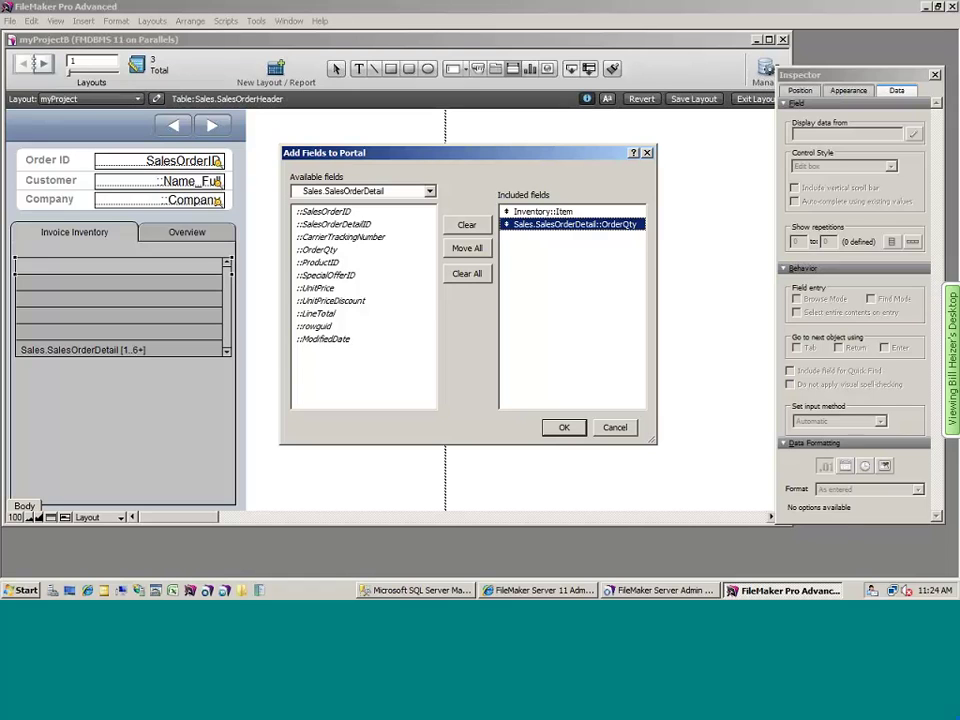
pyautogui.press('Down')
pyautogui.press('Down')
pyautogui.press('Down')
pyautogui.press('Return')
pyautogui.press('Down')
pyautogui.press('Down')
pyautogui.press('Return')
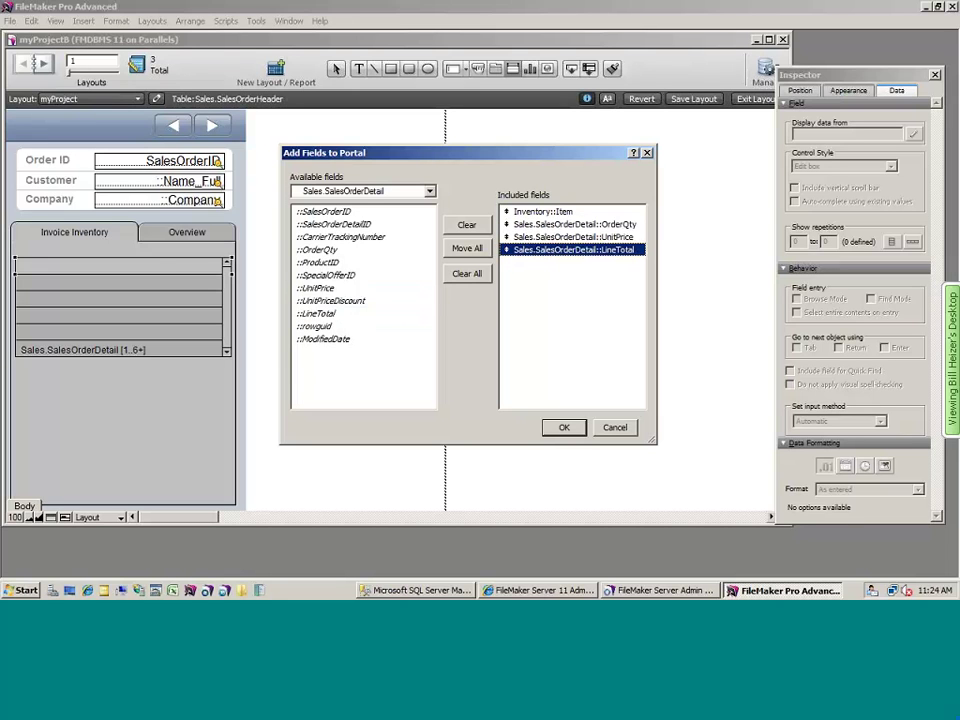
pyautogui.press('Return')
# - Make portal rows taller, put quantity, price and total on a second line, and stretch Item full-width
pyautogui.moveTo(230, 280); pyautogui.dragTo(230, 296)
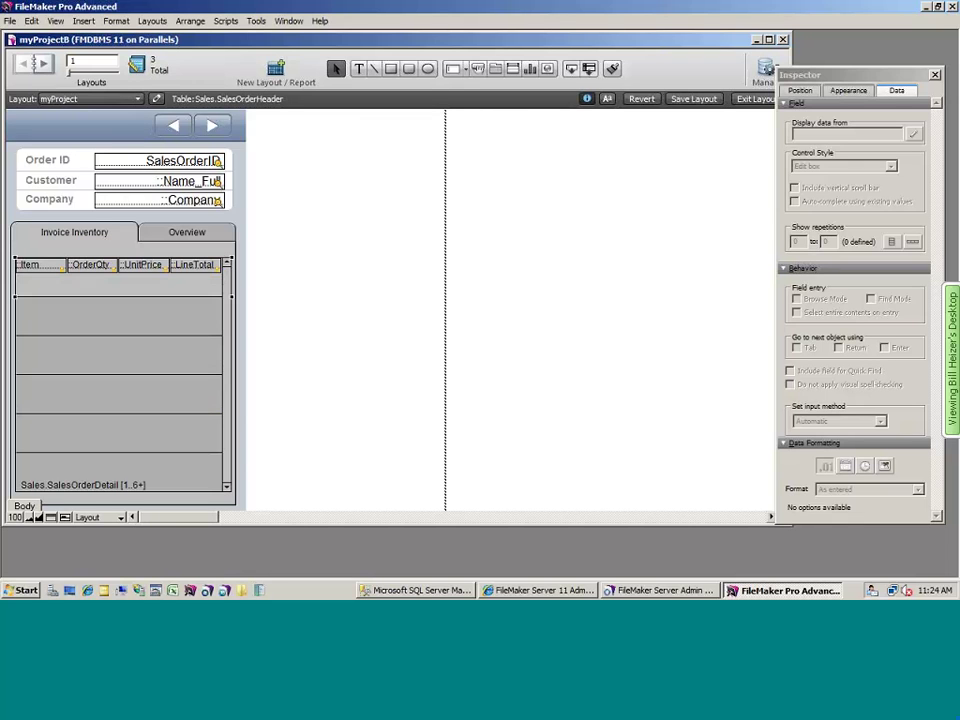
pyautogui.hotkey('ctrl', 'a')
pyautogui.keyDown('shift'); pyautogui.click(40, 264); pyautogui.keyUp('shift')
pyautogui.moveTo(92, 264); pyautogui.dragTo(92, 287)
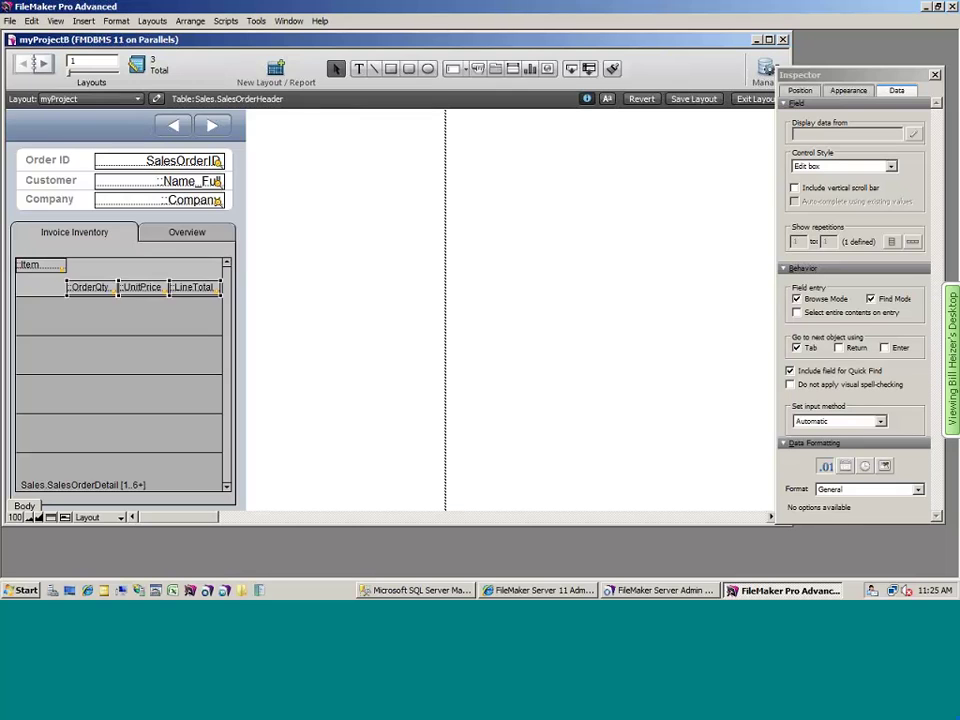
pyautogui.press('Up')
pyautogui.press('Up')
pyautogui.click(40, 264)
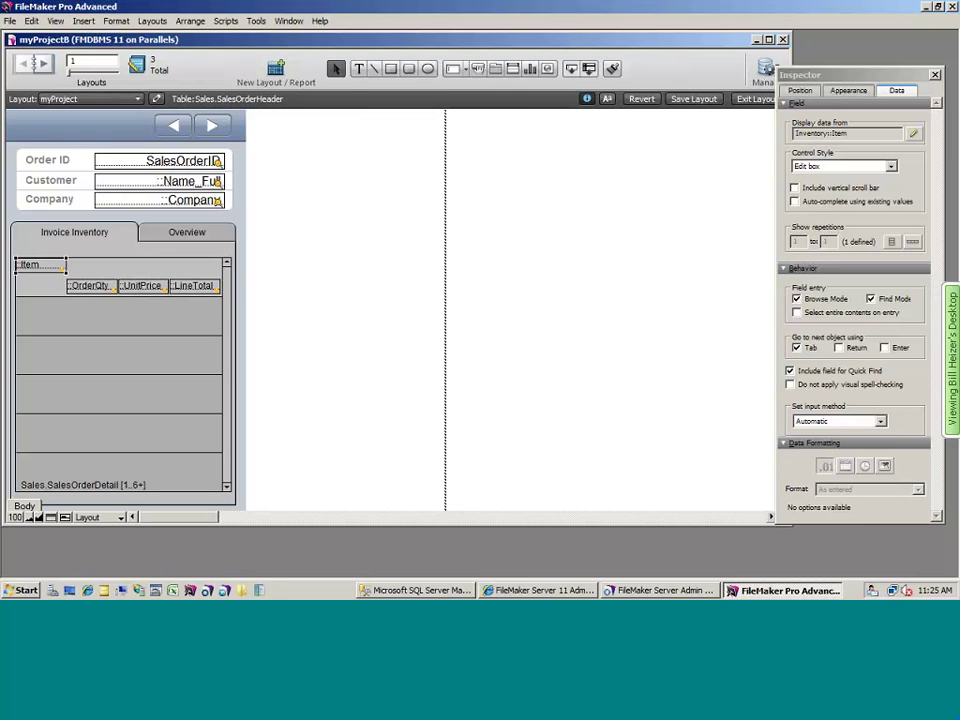
pyautogui.moveTo(66, 266); pyautogui.dragTo(220, 266)
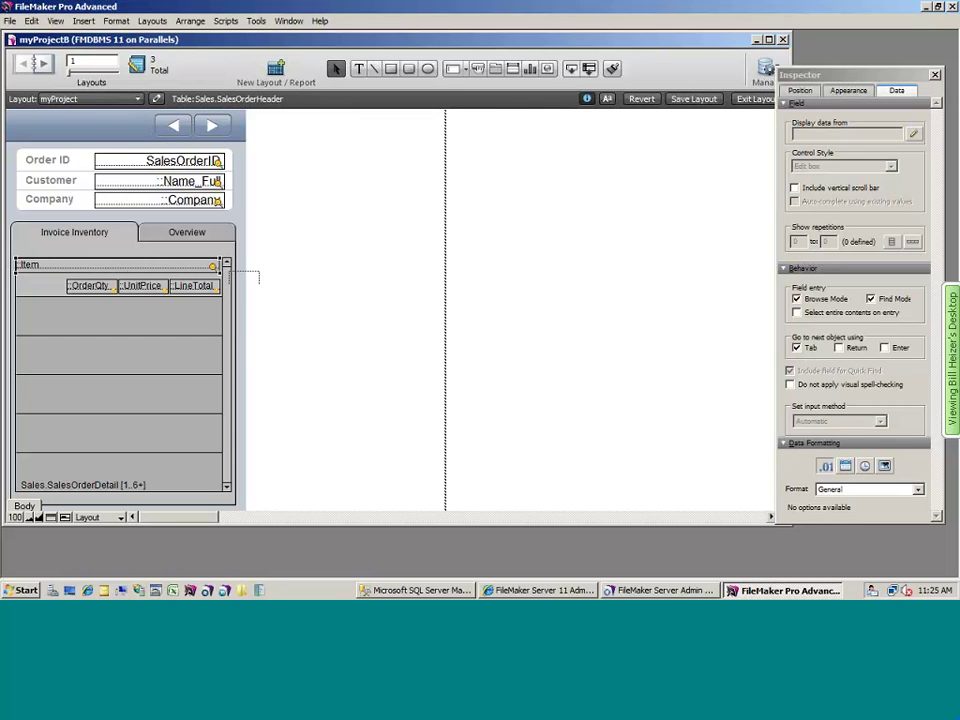
# - Format the amounts as Currency with 2 fixed decimals and thousands separators, then switch to Browse mode
pyautogui.click(868, 489)
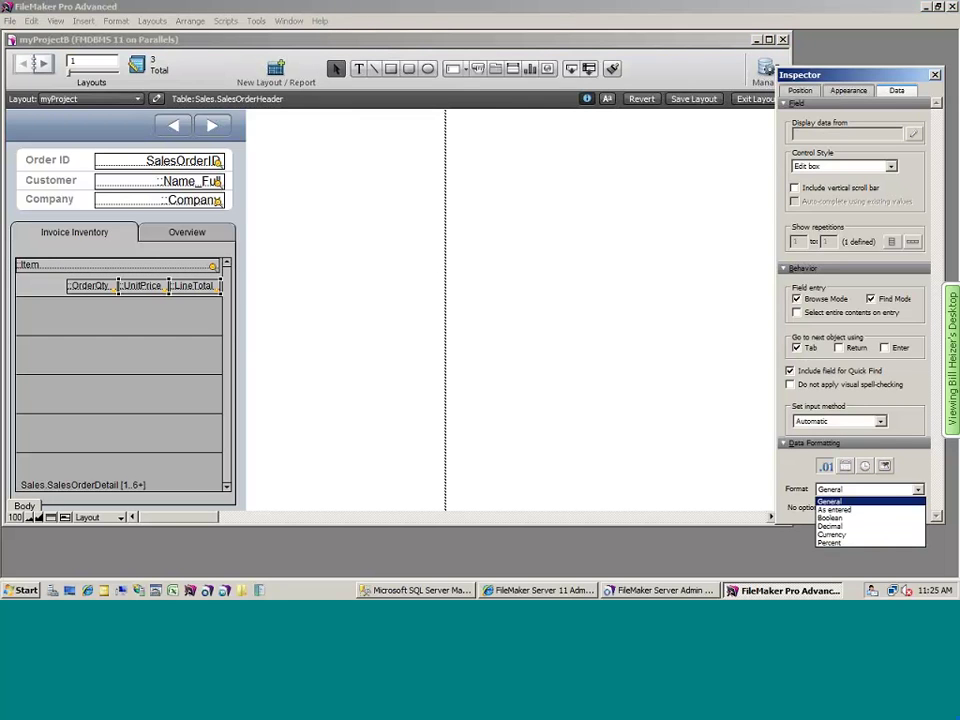
pyautogui.click(832, 534)
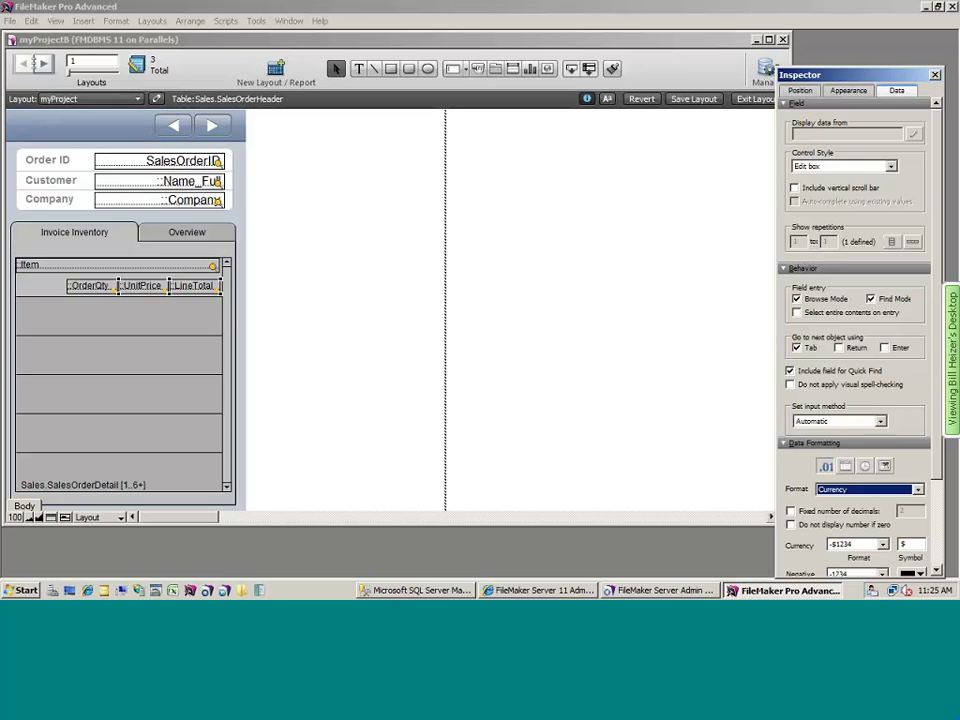
pyautogui.click(791, 511)
pyautogui.scroll(-3, 855, 340)
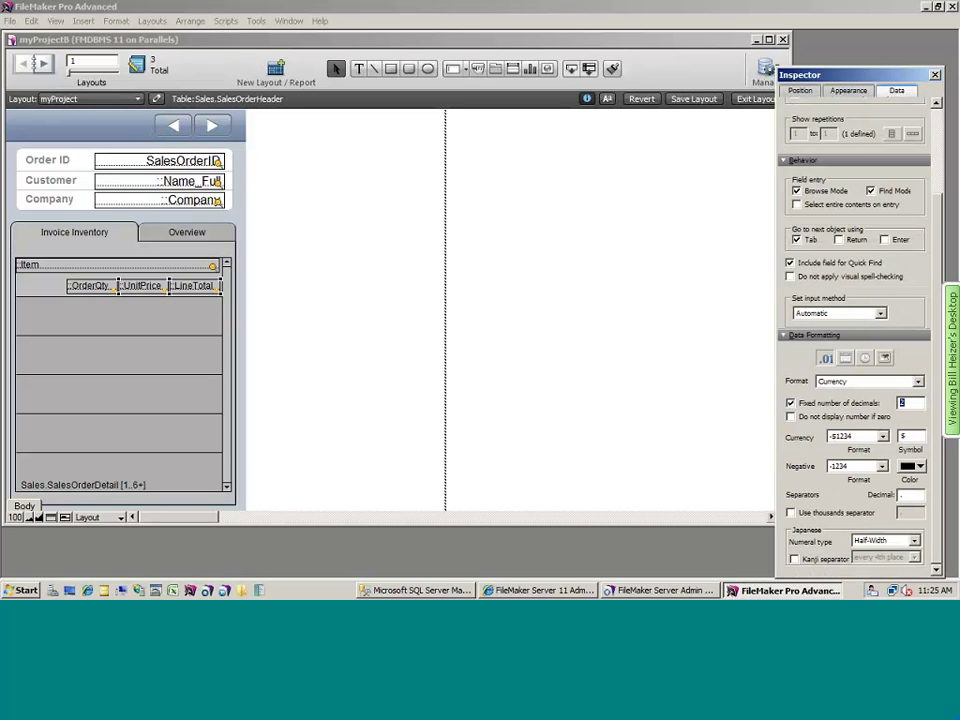
pyautogui.click(791, 512)
pyautogui.press('Escape')
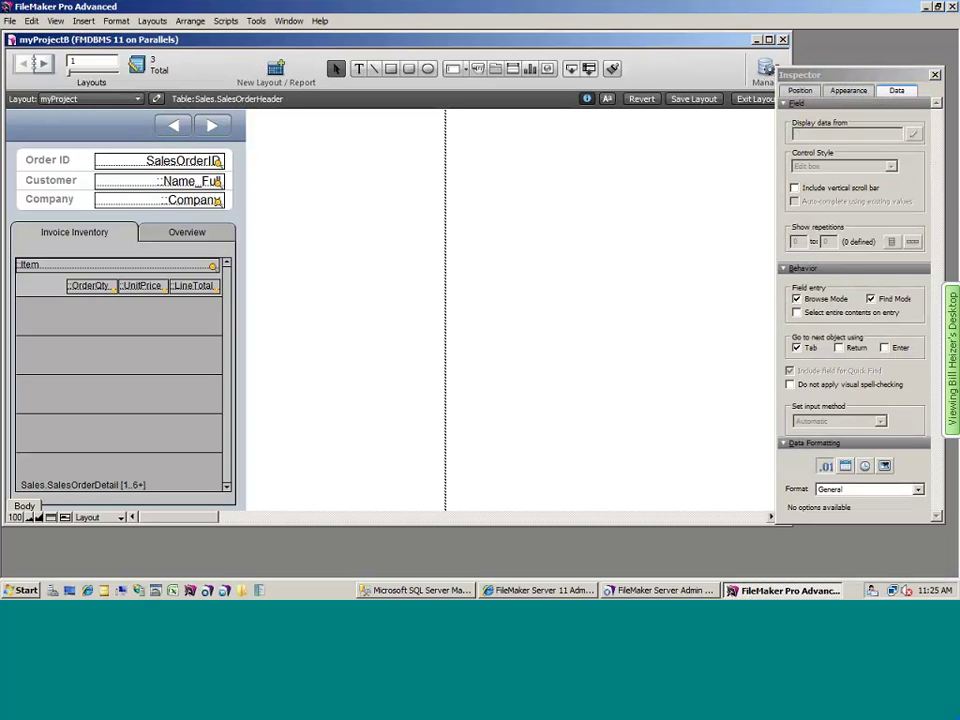
pyautogui.hotkey('ctrl', 'b')
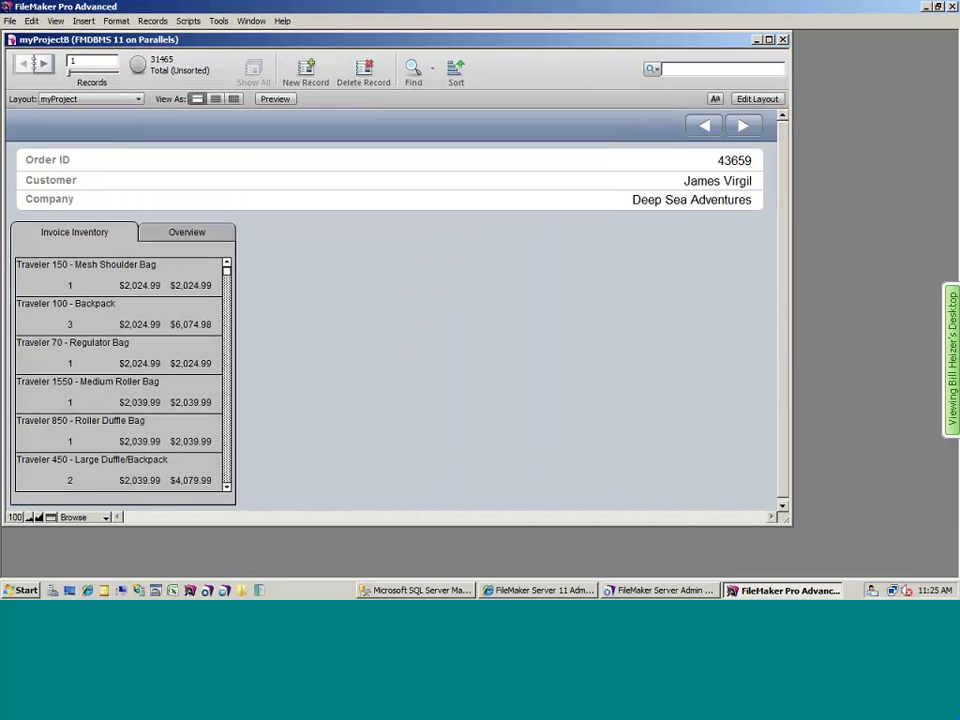
# - Narrow the window to the portal's width, page forward four orders, then switch to the iOS Simulator
pyautogui.moveTo(791, 300); pyautogui.dragTo(295, 300)
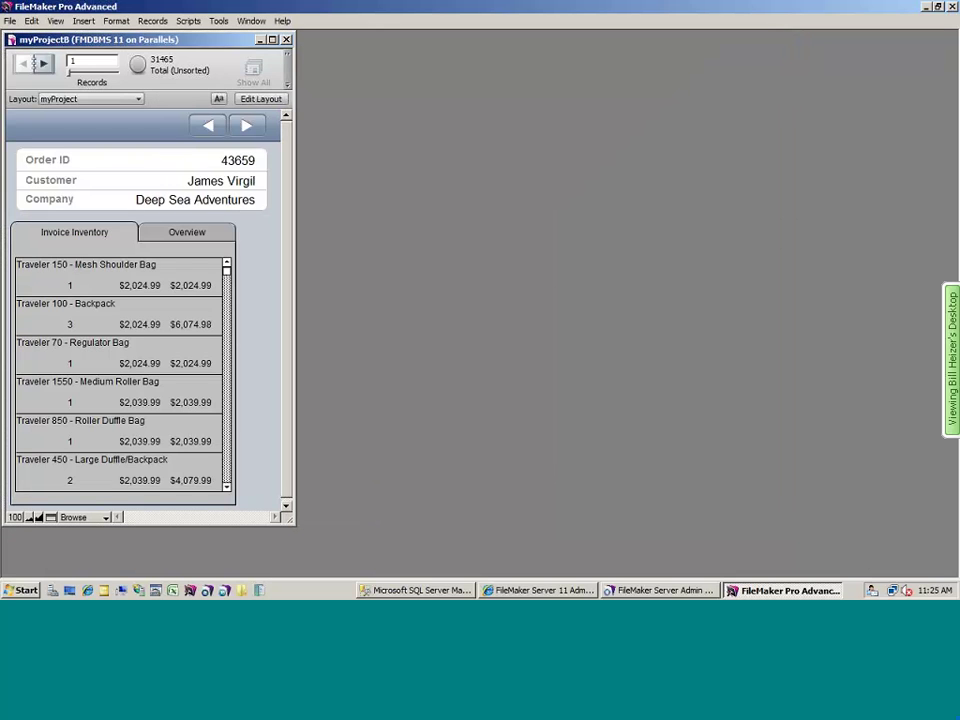
pyautogui.click(36, 63)
pyautogui.click(36, 63)
pyautogui.click(36, 63)
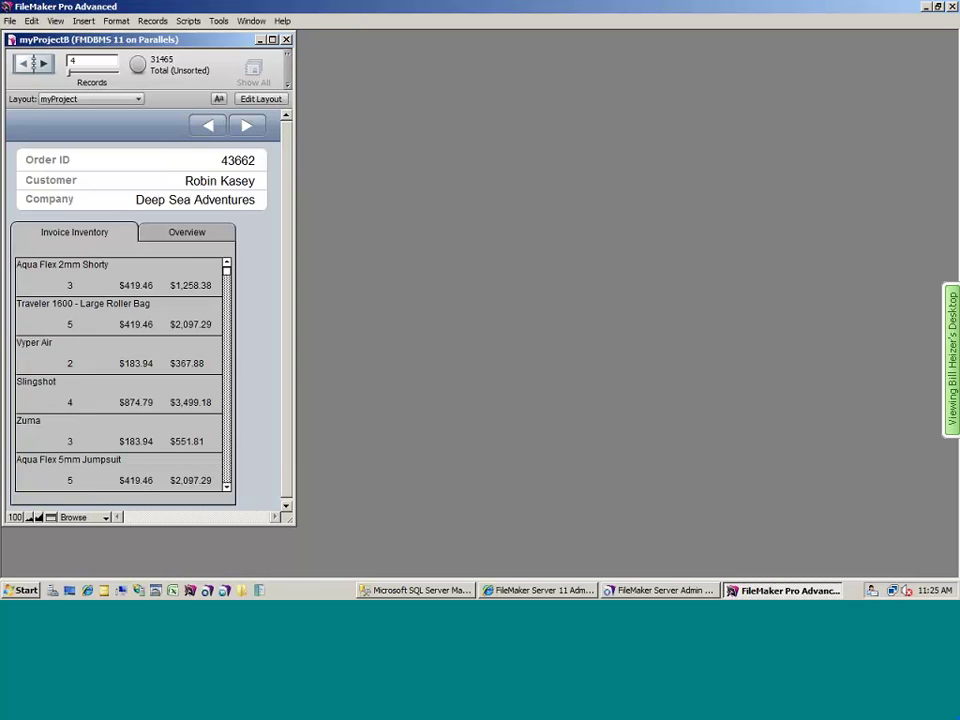
pyautogui.click(36, 63)
pyautogui.click(36, 63)
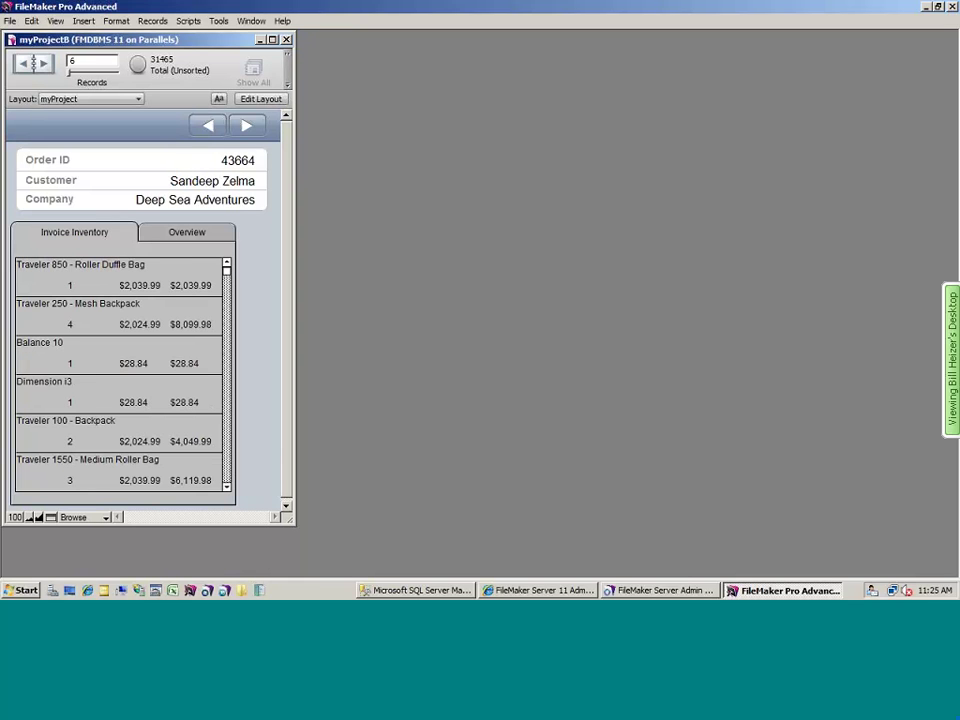
pyautogui.press('super+Tab')
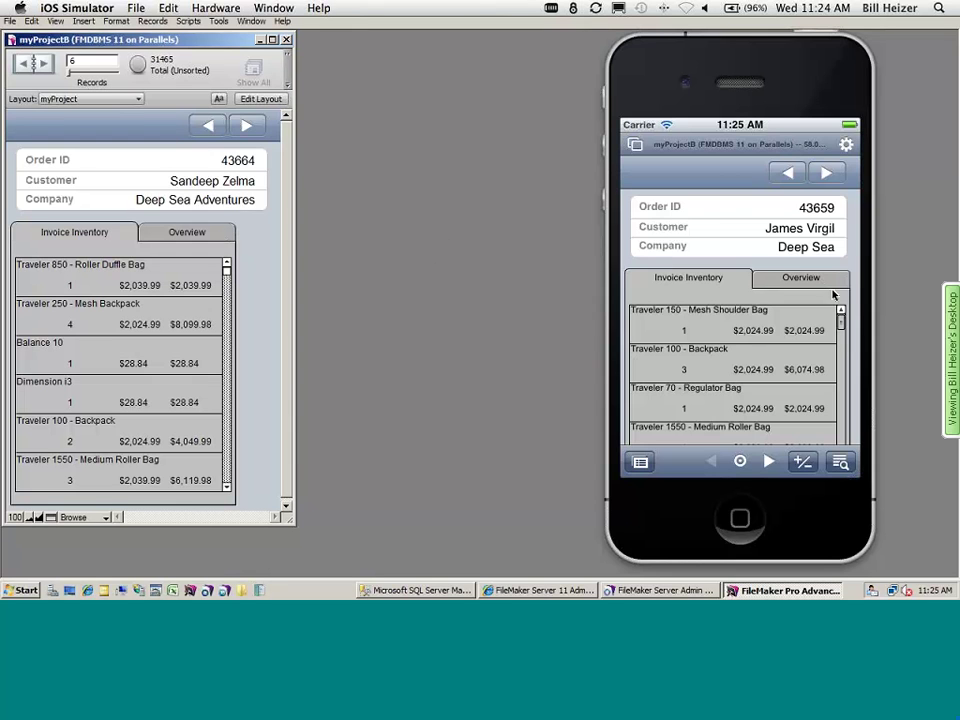
# - Return from the iOS Simulator to the FileMaker Pro Advanced window showing order 43664
pyautogui.scroll(-5, 836, 240)
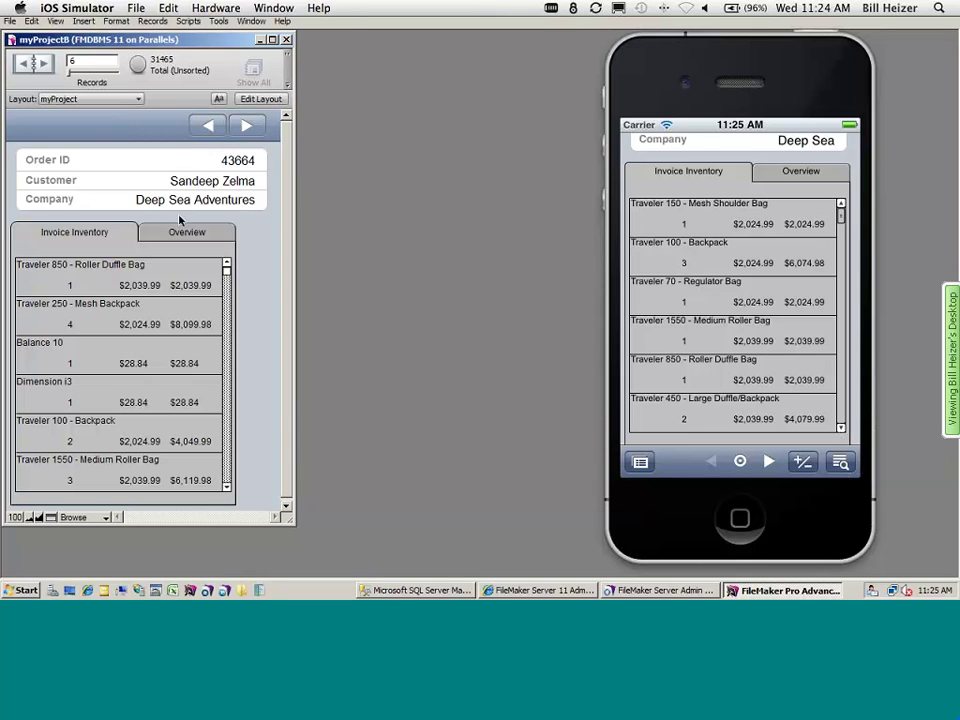
pyautogui.click(264, 240)
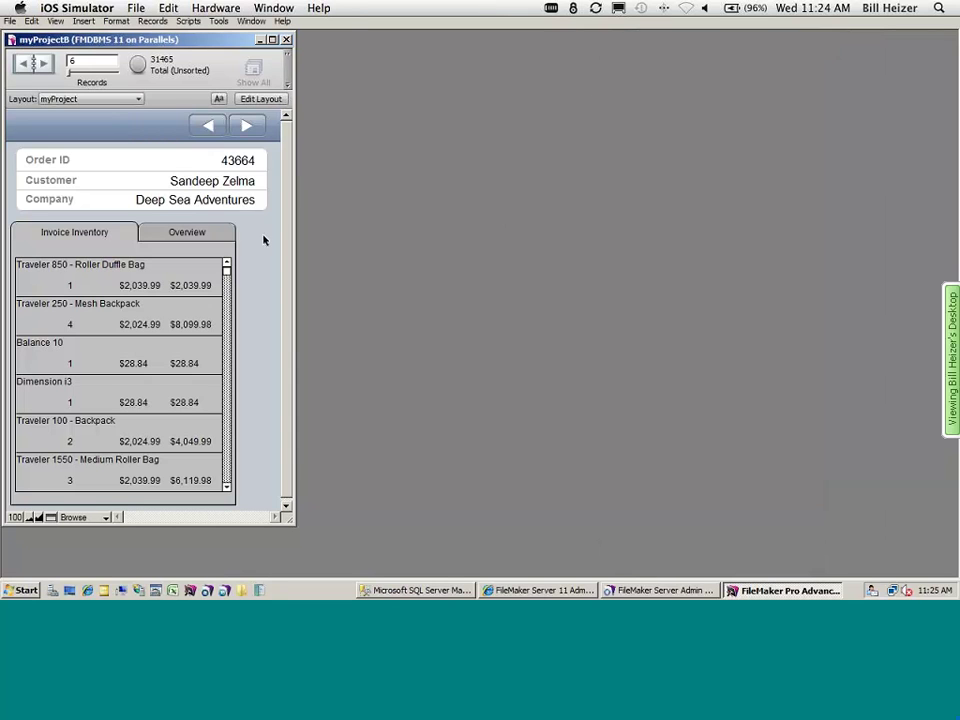
# - Switch the order layout to Layout mode, enlarge the window slightly, and select the line-items portal
pyautogui.click(58, 21)
pyautogui.click(86, 66)
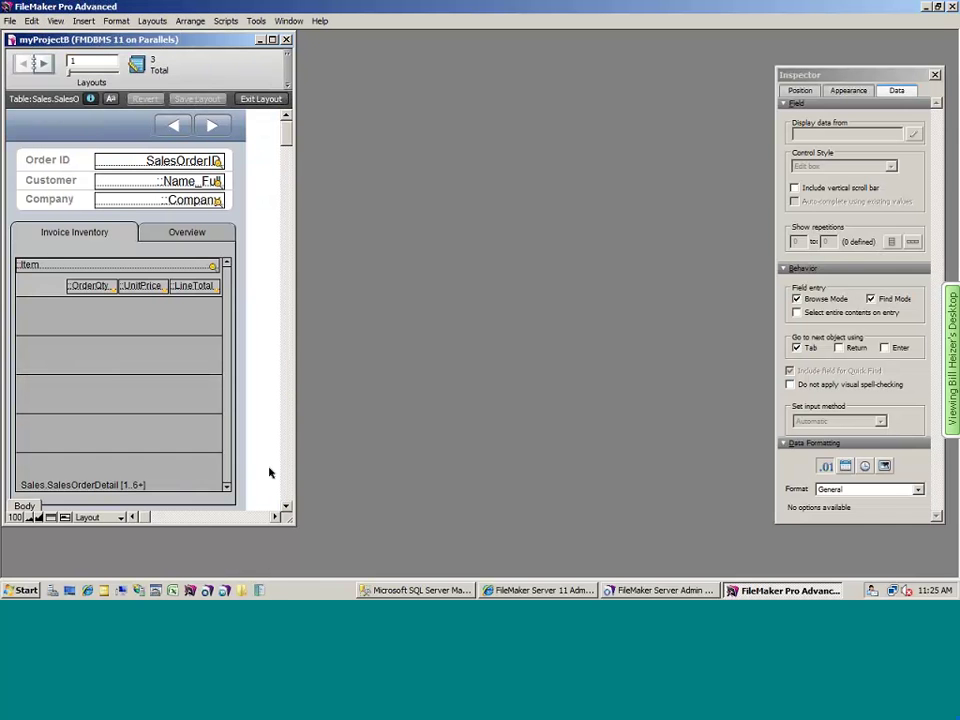
pyautogui.moveTo(300, 544); pyautogui.dragTo(308, 548)
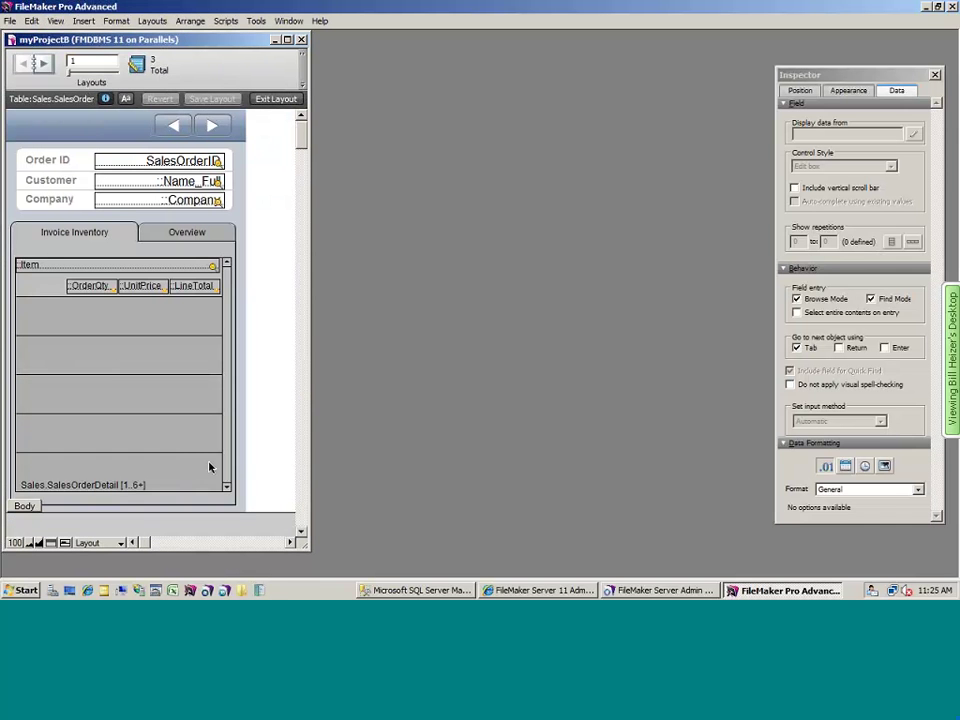
pyautogui.click(217, 316)
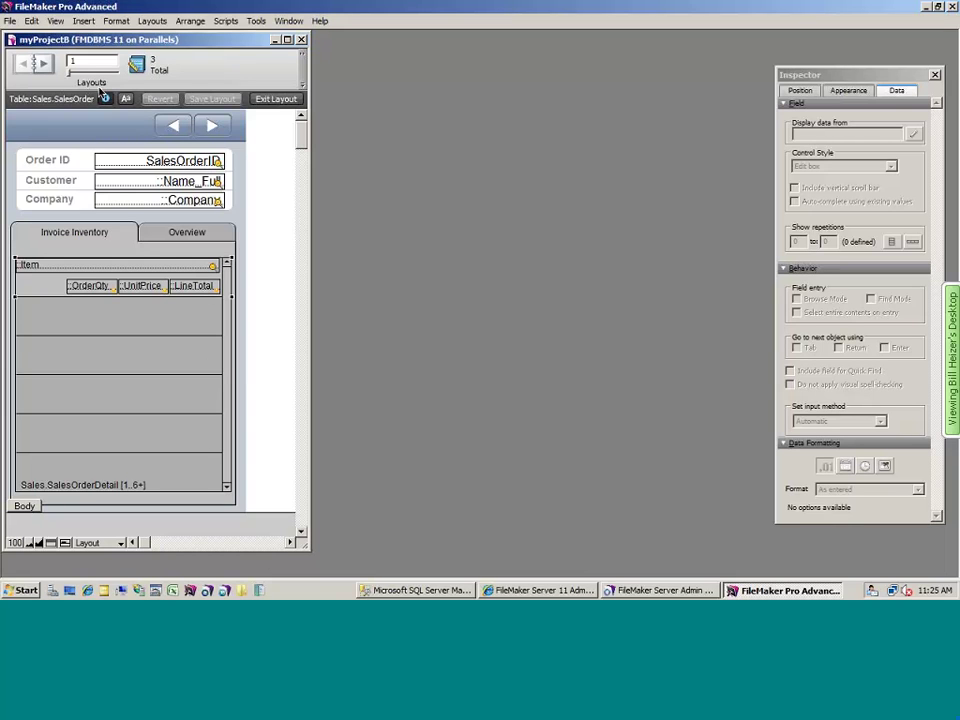
pyautogui.press('super')
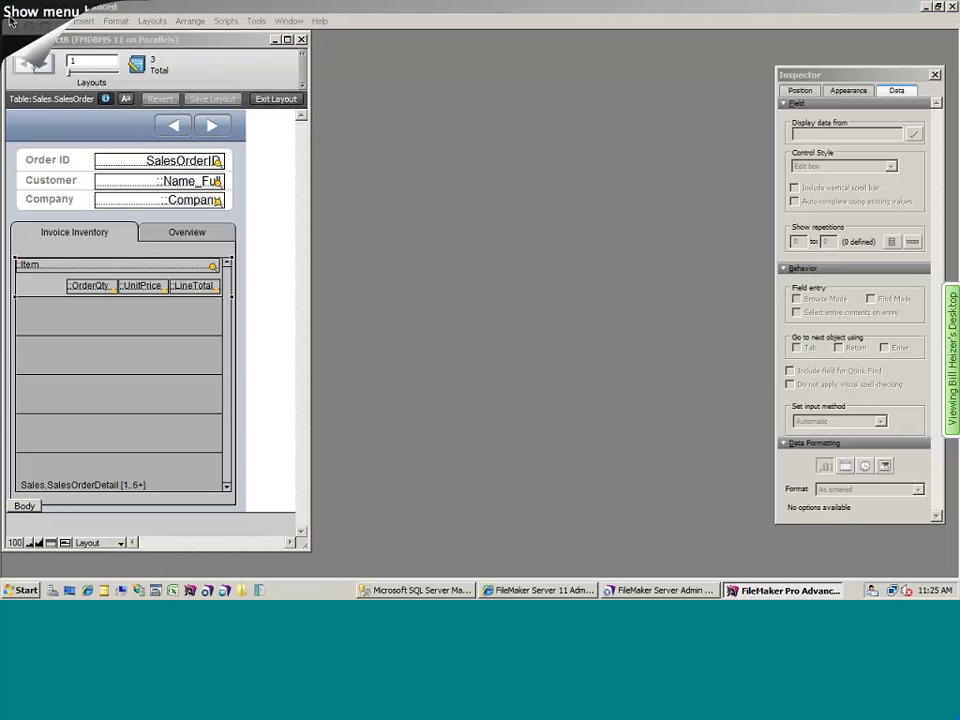
pyautogui.click(11, 21)
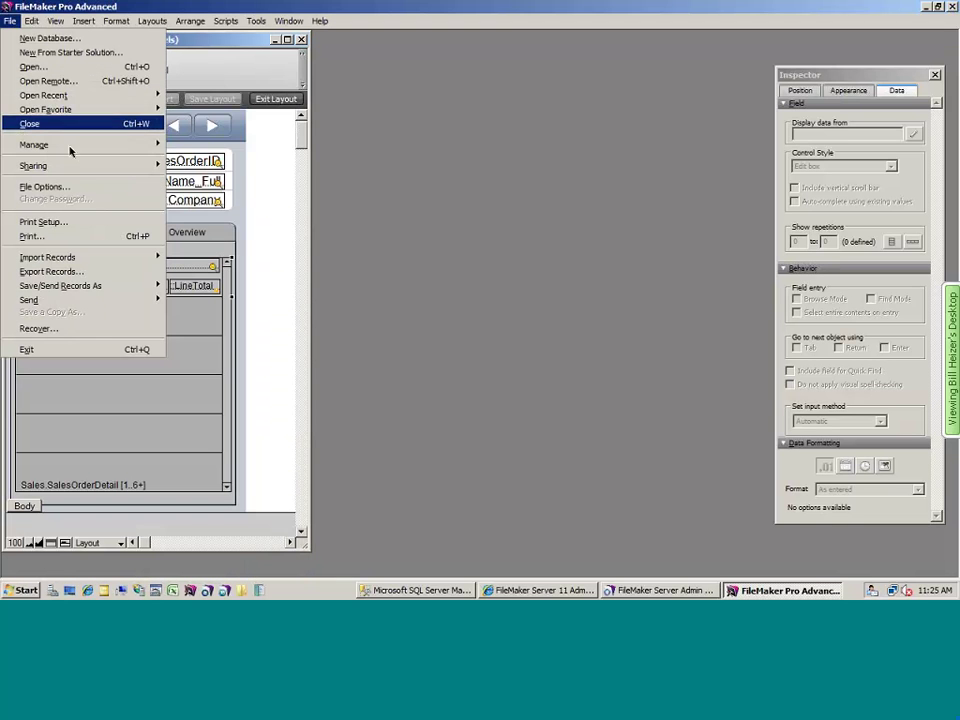
# - In Manage Database, create a calculation field SumOFlineTotal in the Sales.SalesOrderHeader table
pyautogui.moveTo(60, 144)
pyautogui.click(200, 145)
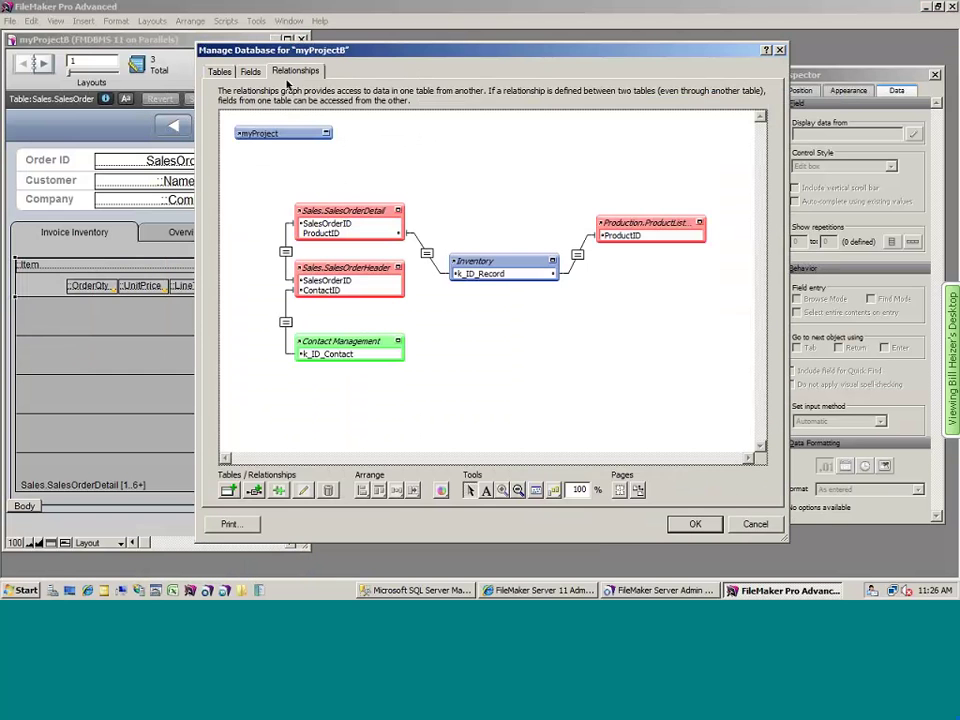
pyautogui.click(249, 74)
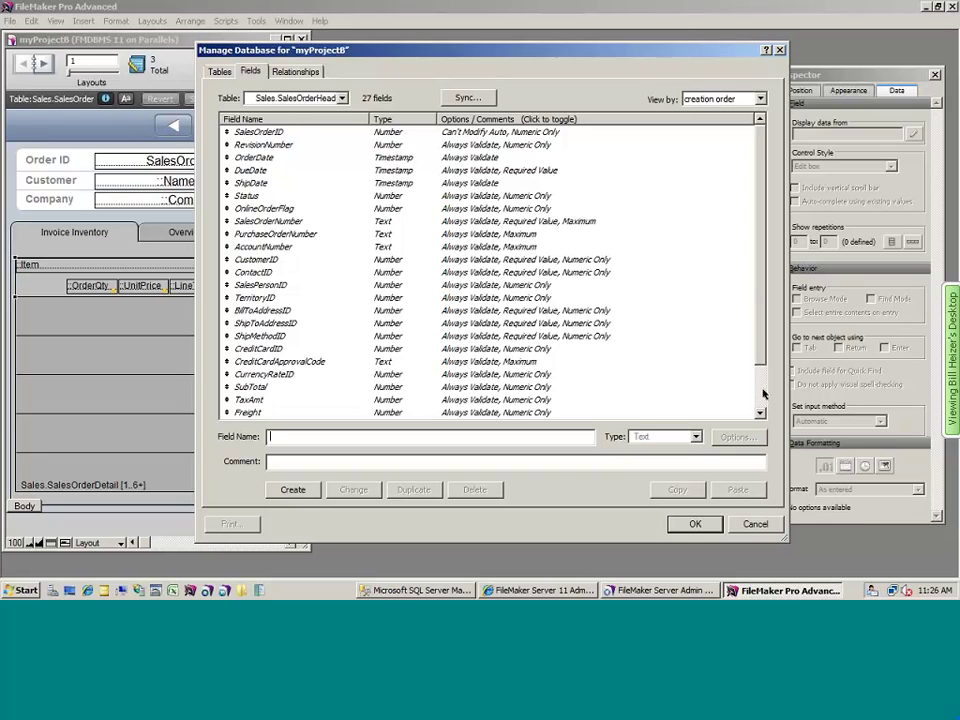
pyautogui.scroll(-2, 747, 393)
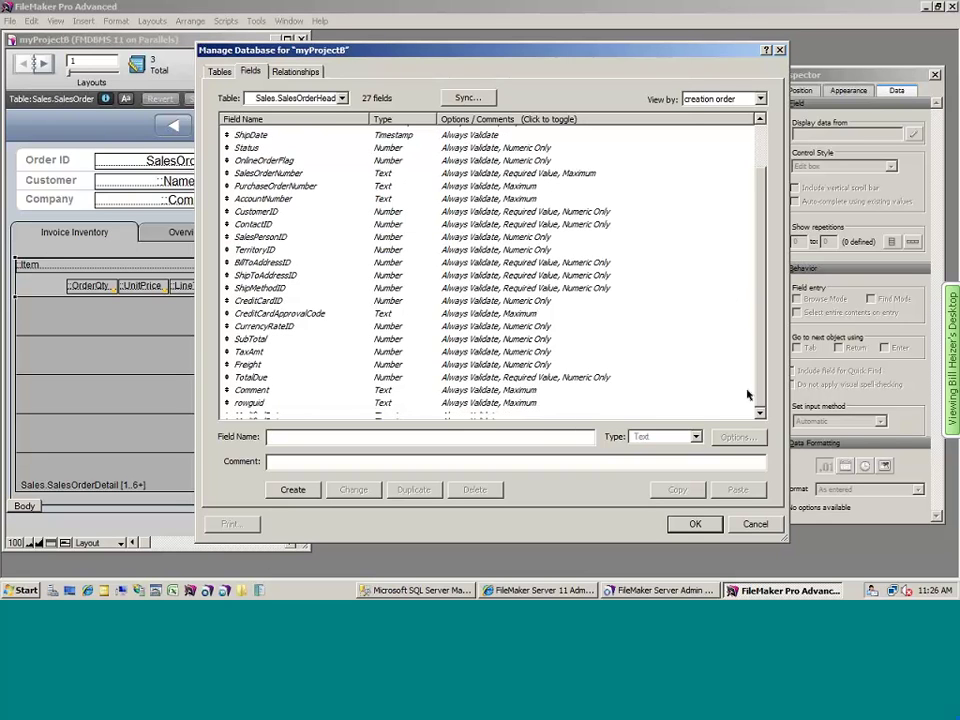
pyautogui.click(312, 98)
pyautogui.click(297, 143)
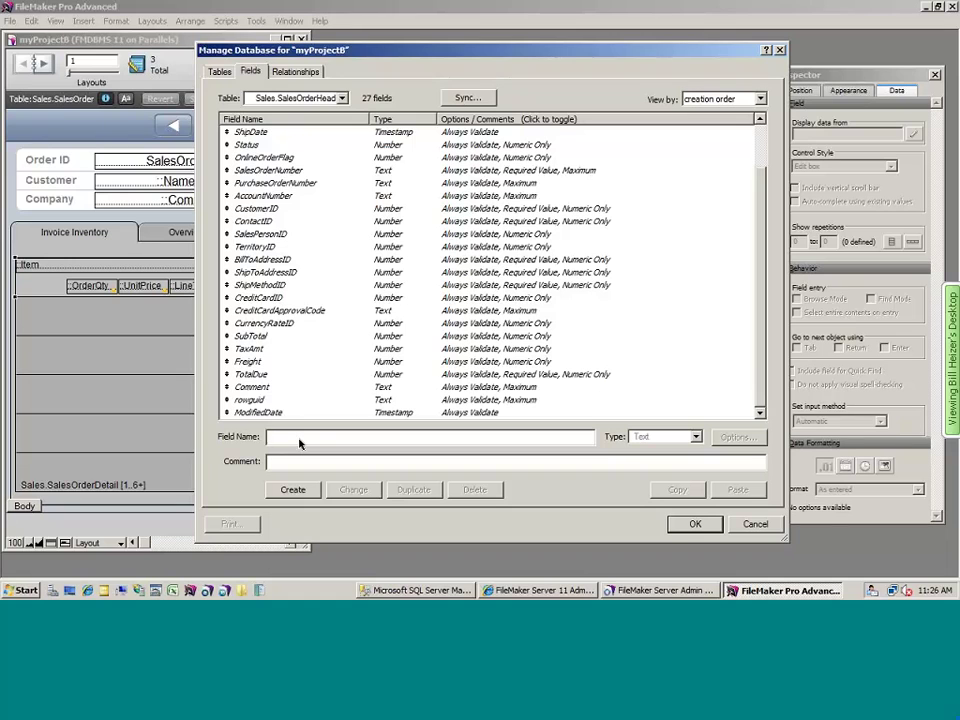
pyautogui.write('SumO')
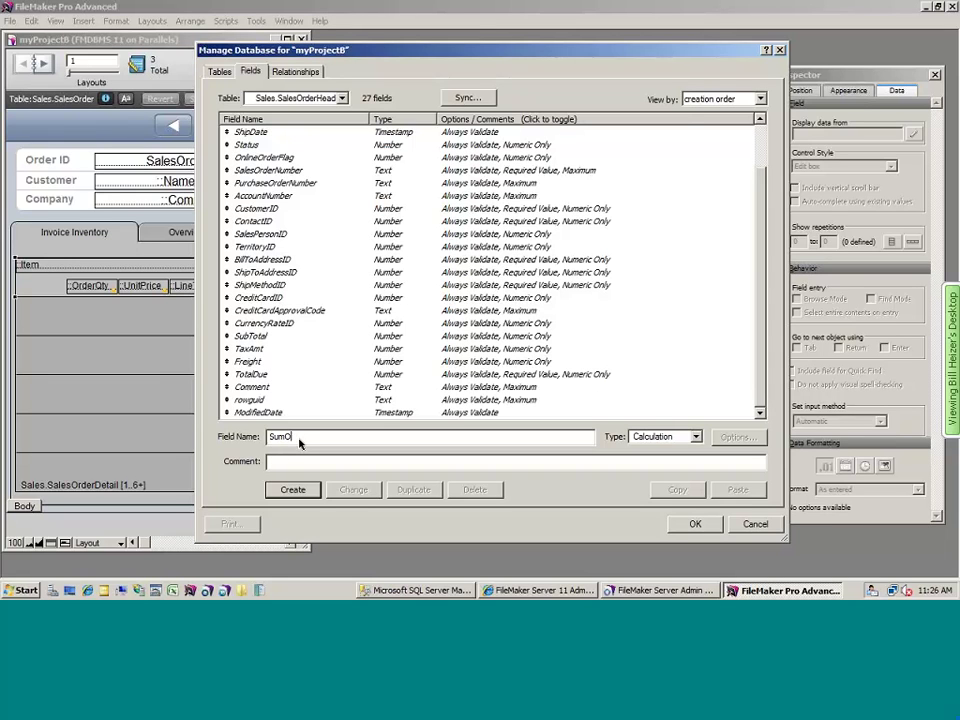
pyautogui.write('FlineTotal')
pyautogui.click(292, 489)
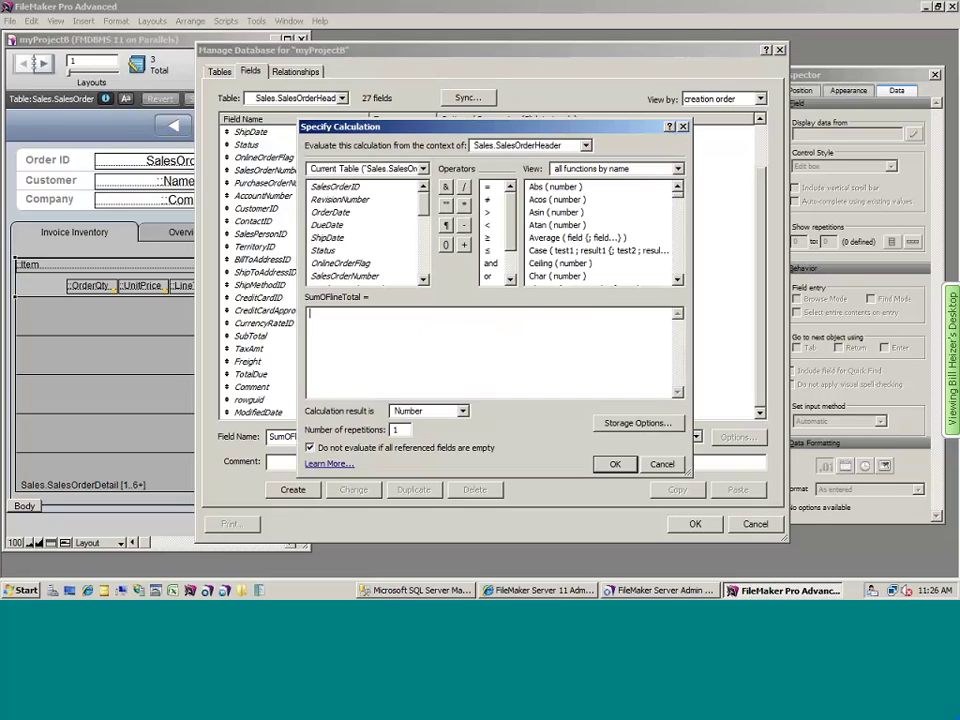
# - Set SumOFlineTotal's formula to Sum ( Sales.SalesOrderDetail::LineTotal ) and save the field
pyautogui.click(582, 169)
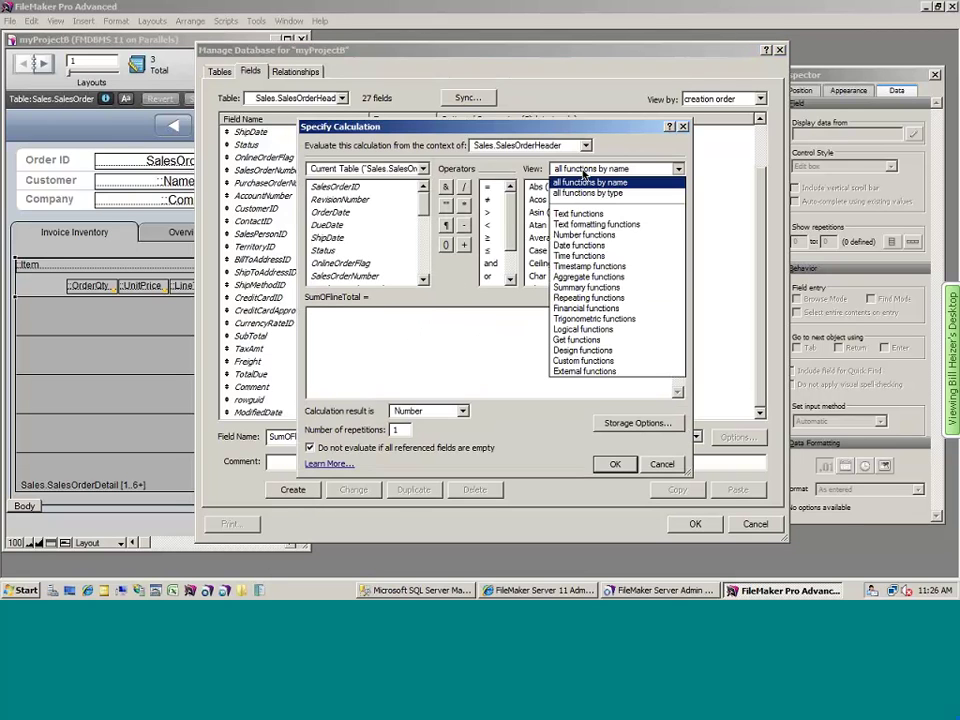
pyautogui.click(586, 276)
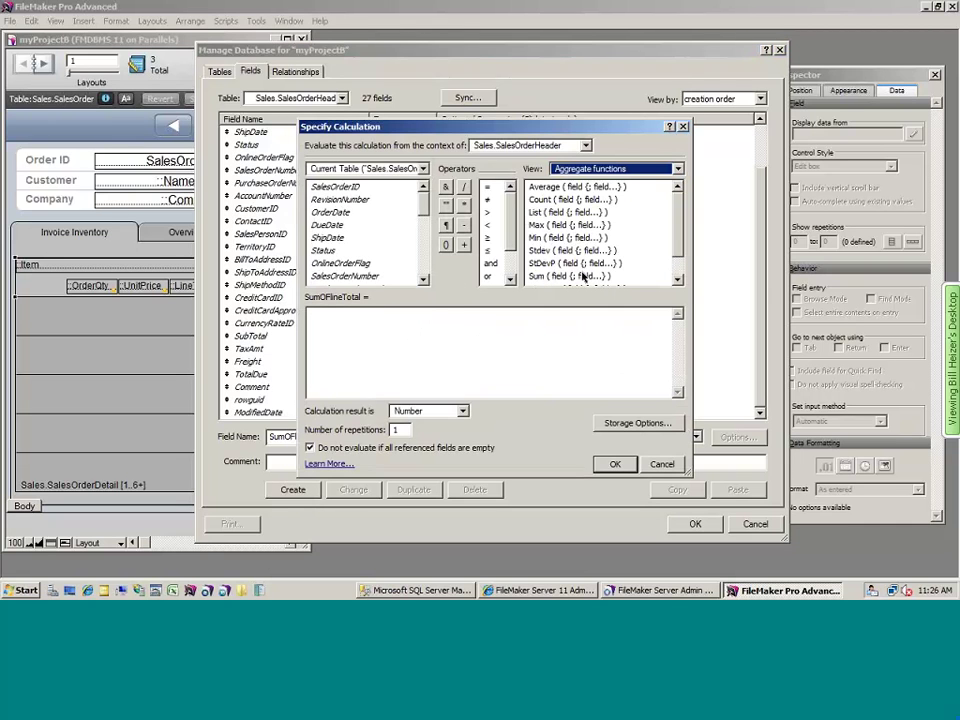
pyautogui.doubleClick(583, 276)
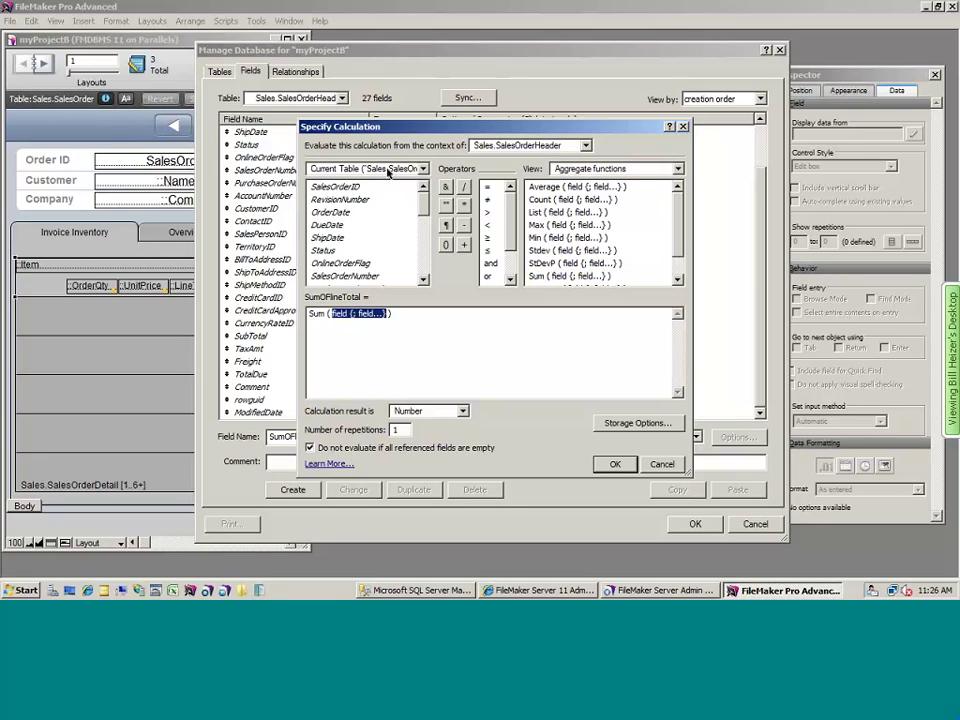
pyautogui.click(388, 170)
pyautogui.click(386, 245)
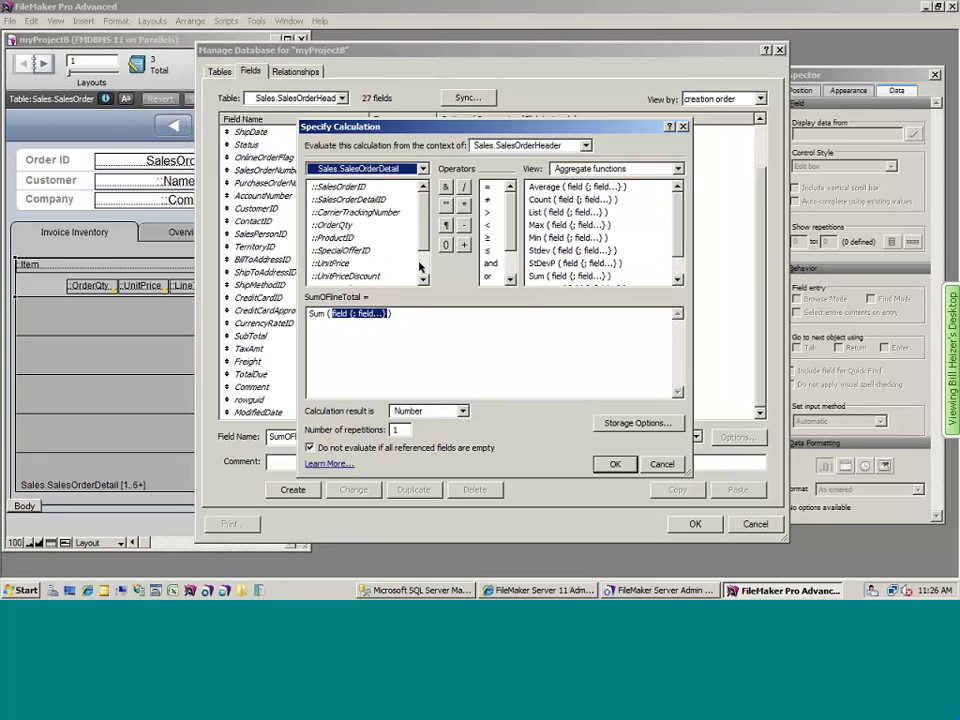
pyautogui.doubleClick(336, 252)
pyautogui.click(615, 463)
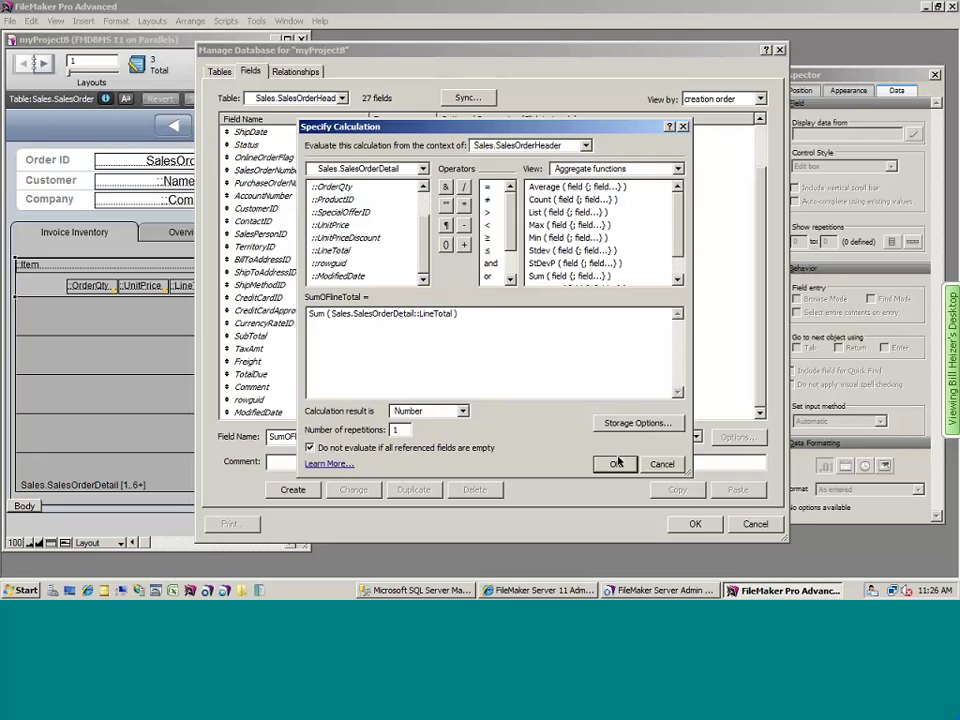
pyautogui.click(695, 525)
# - In Layout mode, move LineTotal below the portal rows and nudge the portal with its fields up
pyautogui.click(55, 21)
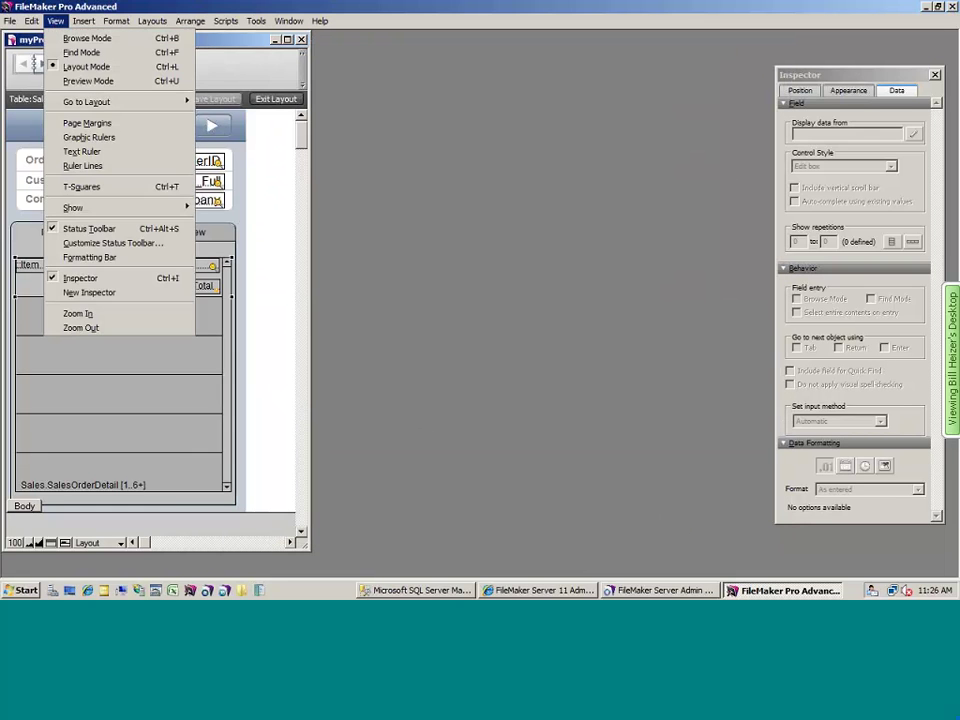
pyautogui.click(86, 66)
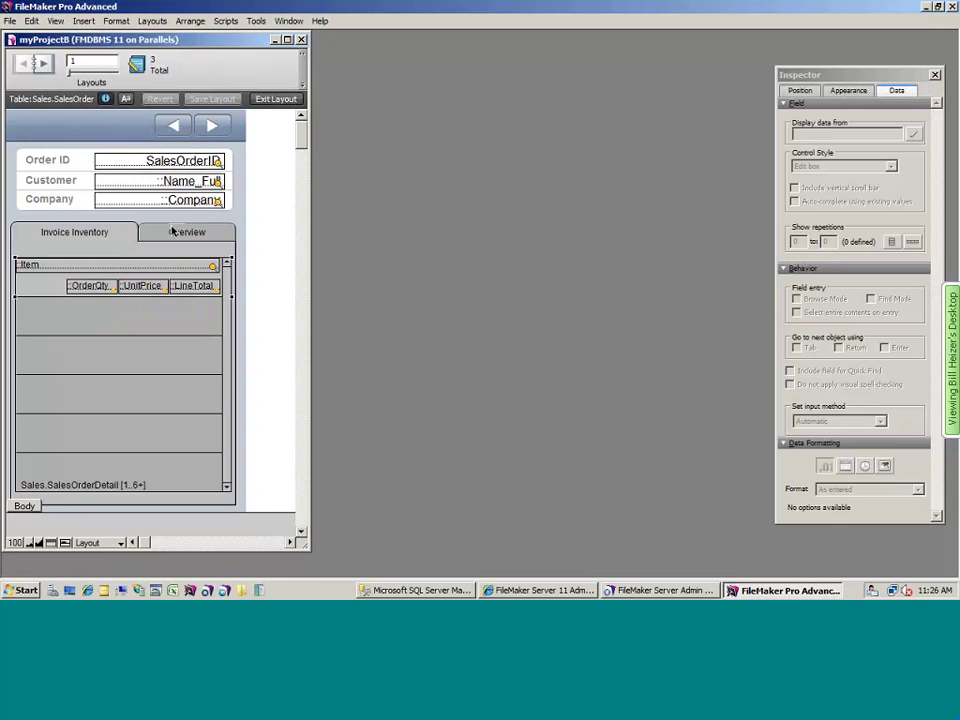
pyautogui.click(193, 287)
pyautogui.moveTo(193, 287); pyautogui.dragTo(193, 497)
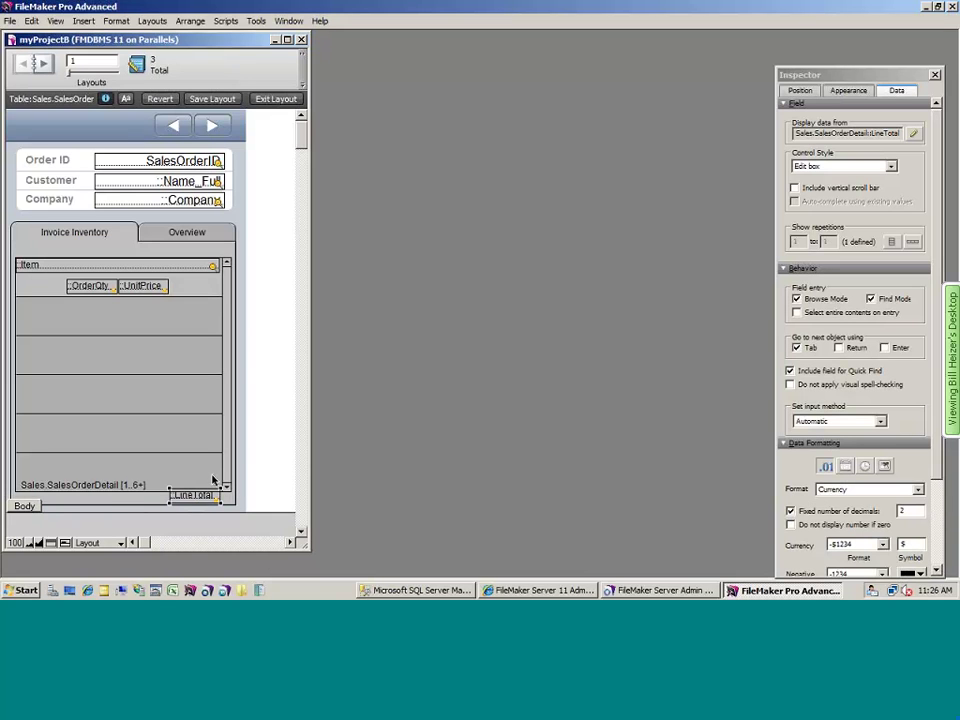
pyautogui.click(258, 262)
pyautogui.moveTo(257, 256); pyautogui.dragTo(12, 300)
pyautogui.press('Up')
pyautogui.press('Up')
pyautogui.press('Up')
pyautogui.press('Up')
pyautogui.press('Up')
pyautogui.press('Up')
pyautogui.press('Up')
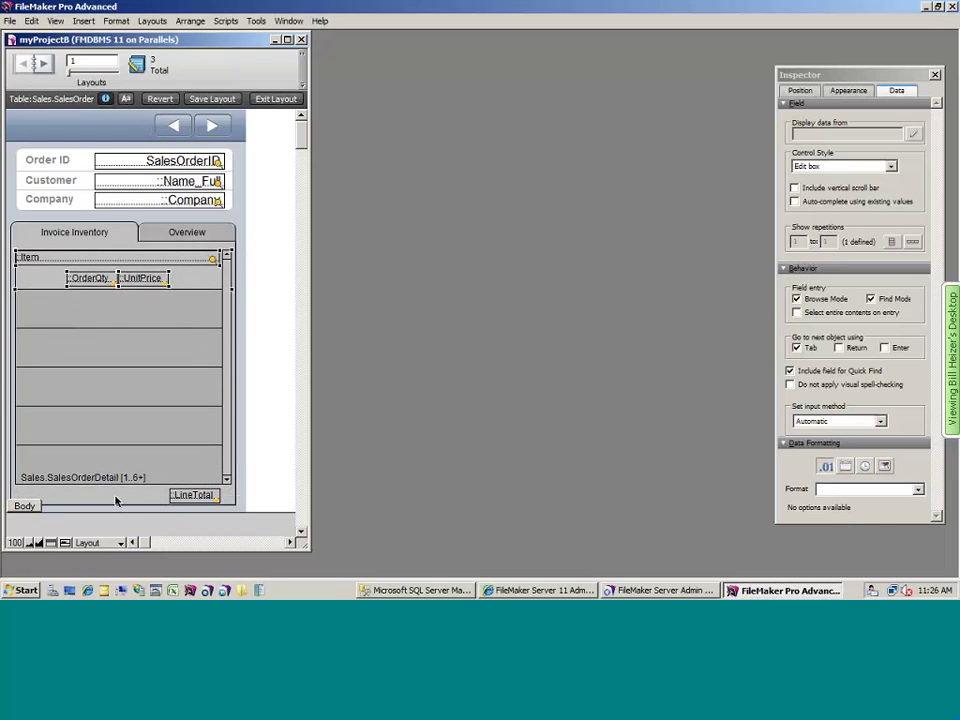
# - Widen the LineTotal field to the left, save the layout, and switch to the iOS Simulator
pyautogui.click(171, 499)
pyautogui.moveTo(166, 503); pyautogui.dragTo(150, 505)
pyautogui.hotkey('ctrl', 's')
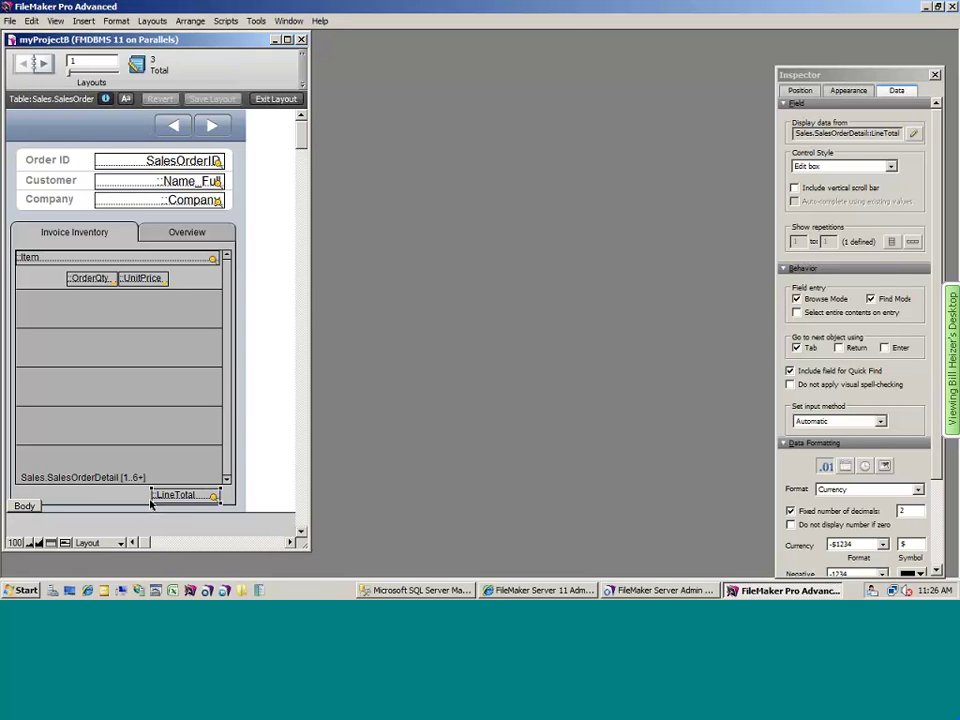
pyautogui.press('super+Tab')
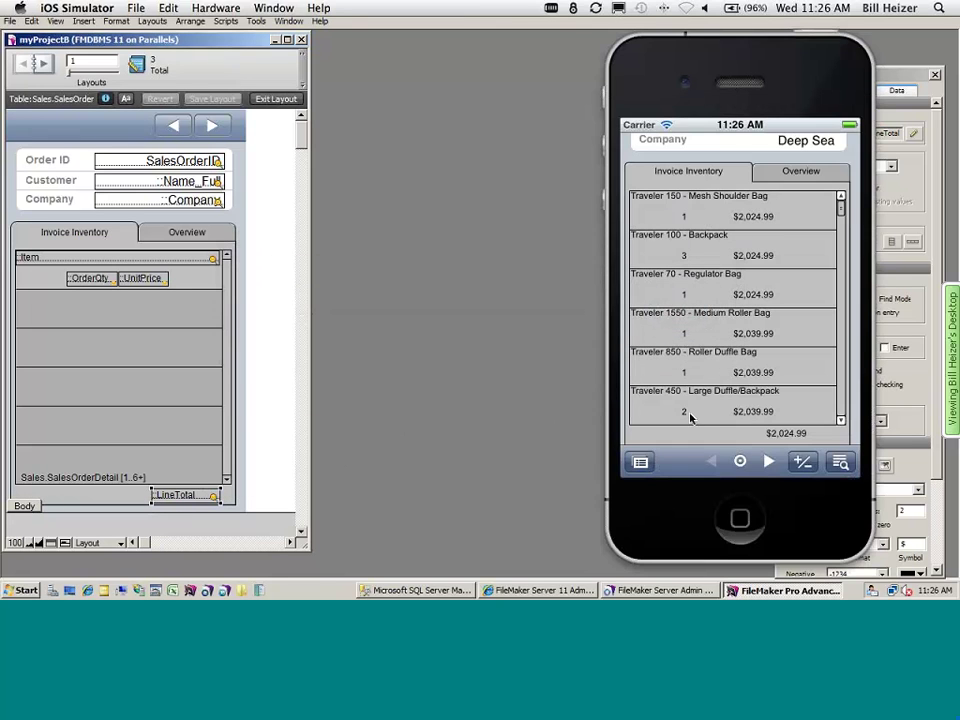
# - Page forward six invoices in FileMaker Go to check the total, then view the Overview tab
pyautogui.click(769, 461)
pyautogui.click(769, 461)
pyautogui.click(769, 461)
pyautogui.click(769, 461)
pyautogui.click(769, 461)
pyautogui.click(769, 461)
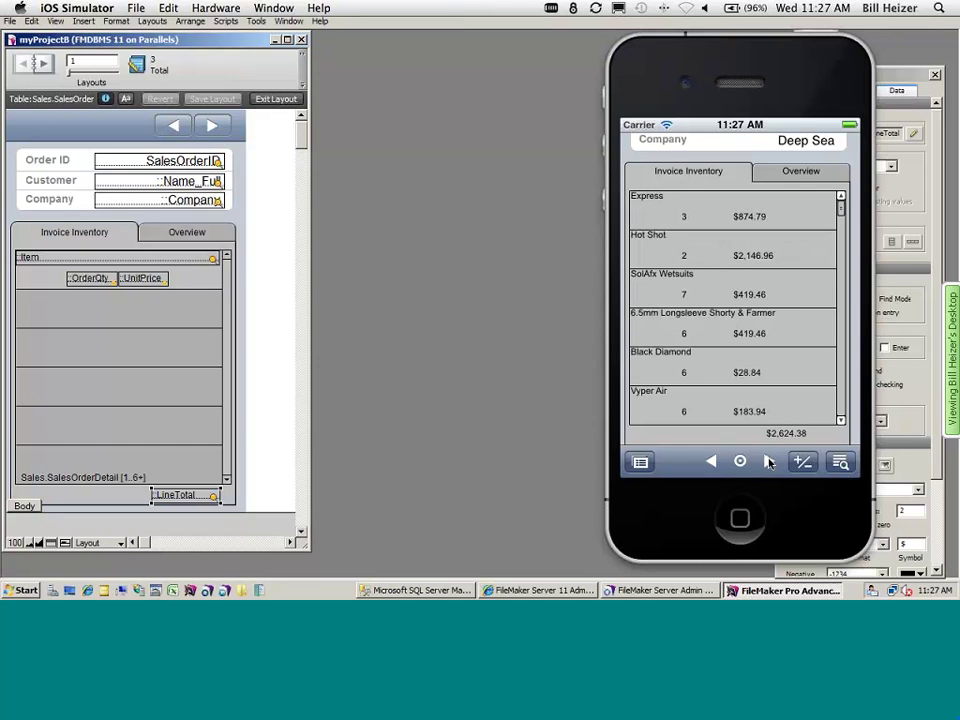
pyautogui.click(796, 172)
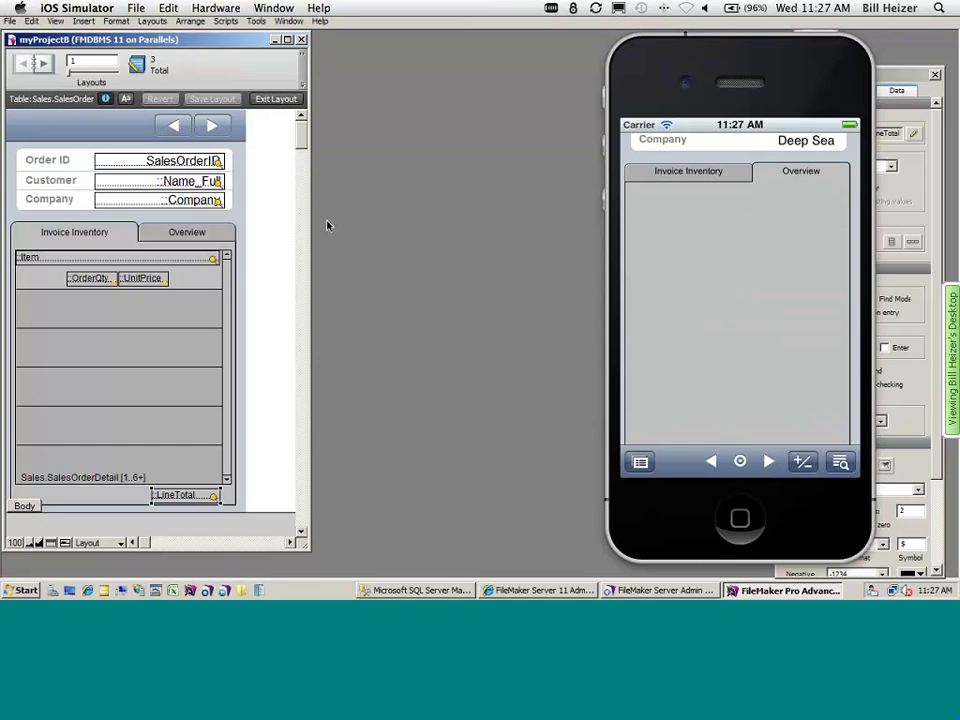
pyautogui.click(258, 226)
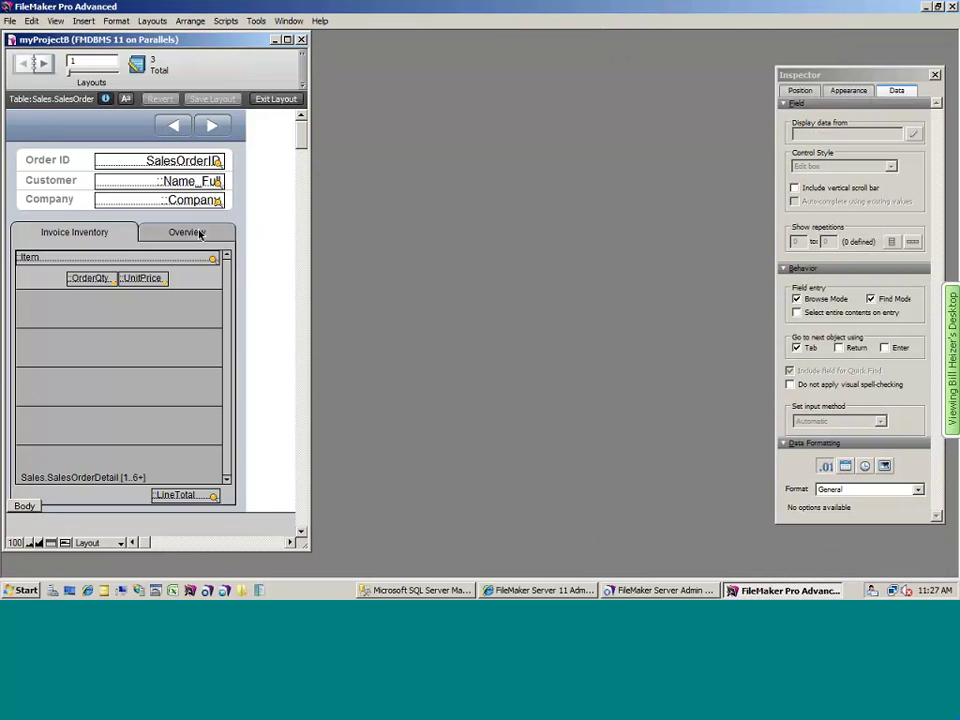
# - Show the Overview tab on the layout and draw a chart across its whole panel
pyautogui.click(200, 234)
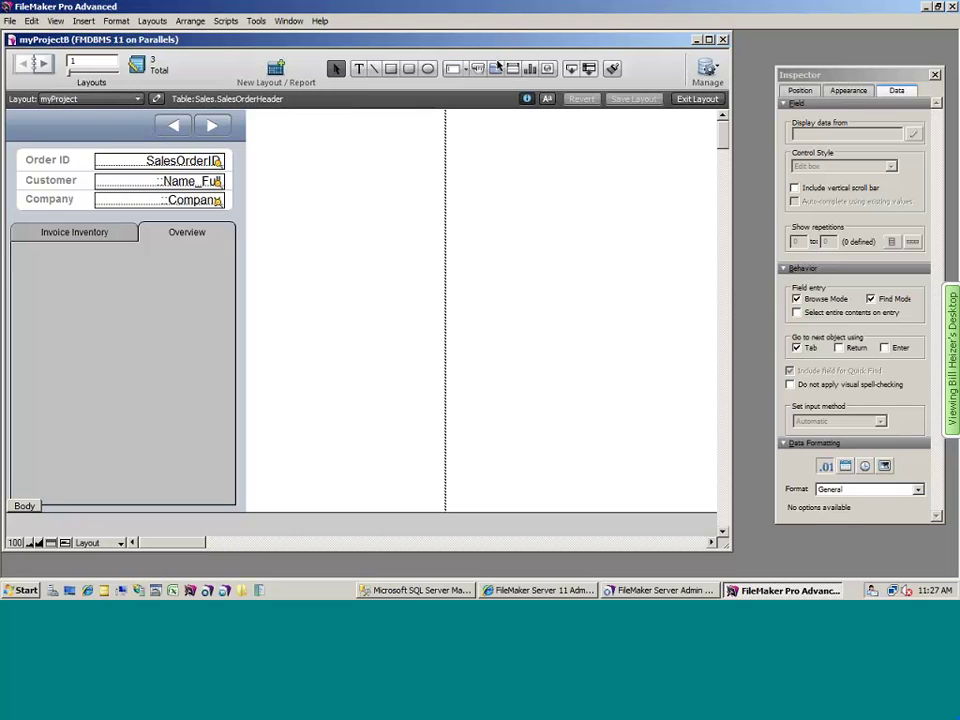
pyautogui.click(531, 70)
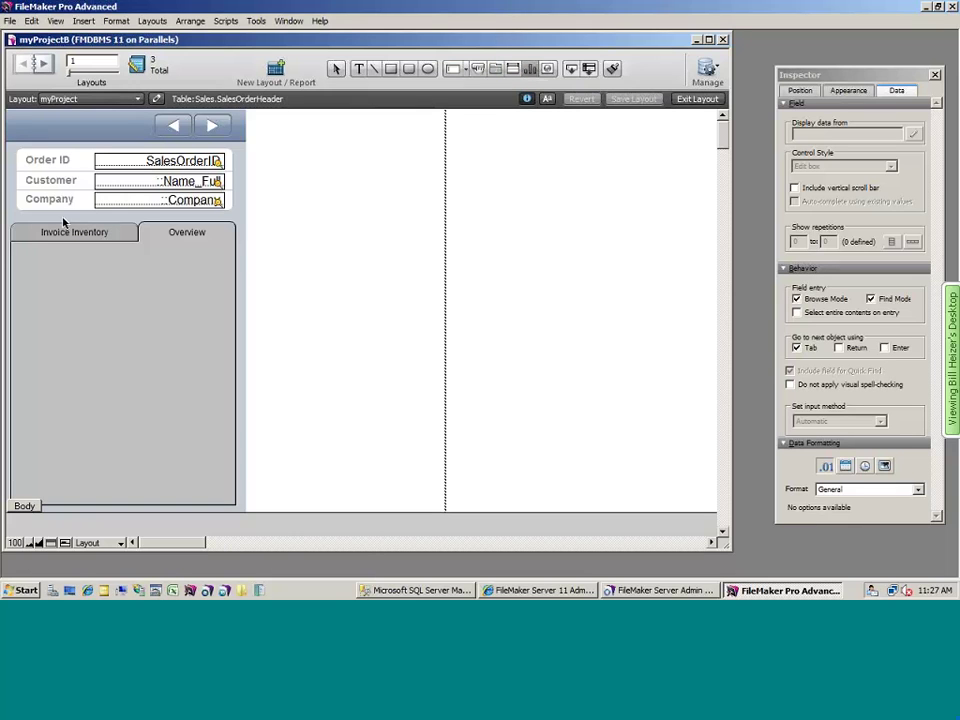
pyautogui.moveTo(15, 249); pyautogui.dragTo(229, 497)
# - Make the chart a horizontal bar chart titled 'Invoice Inventory Items'
pyautogui.click(486, 180)
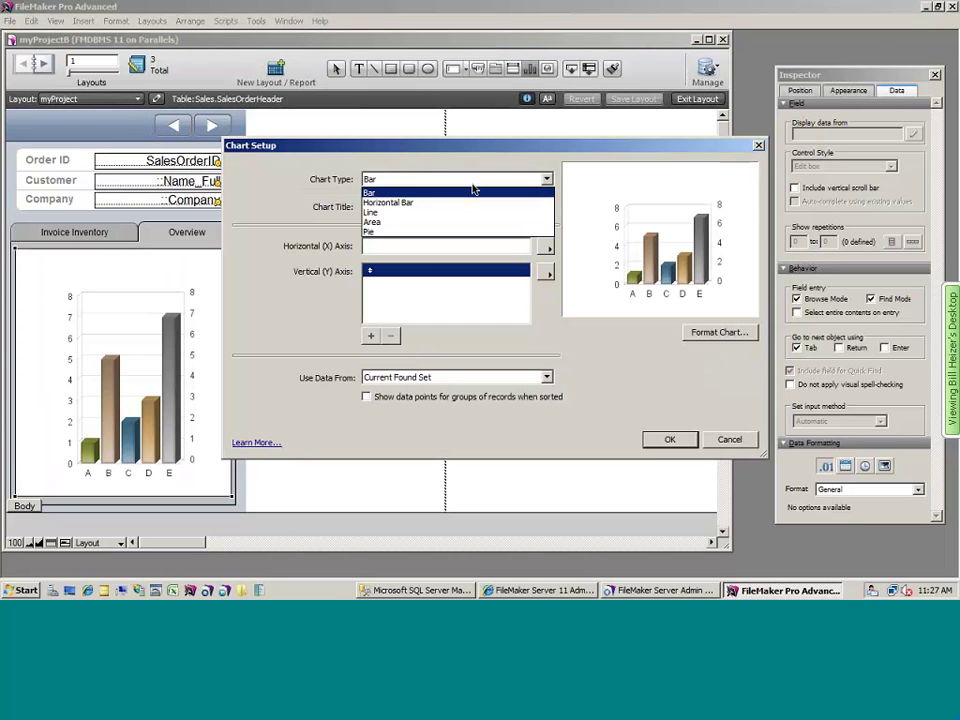
pyautogui.click(465, 202)
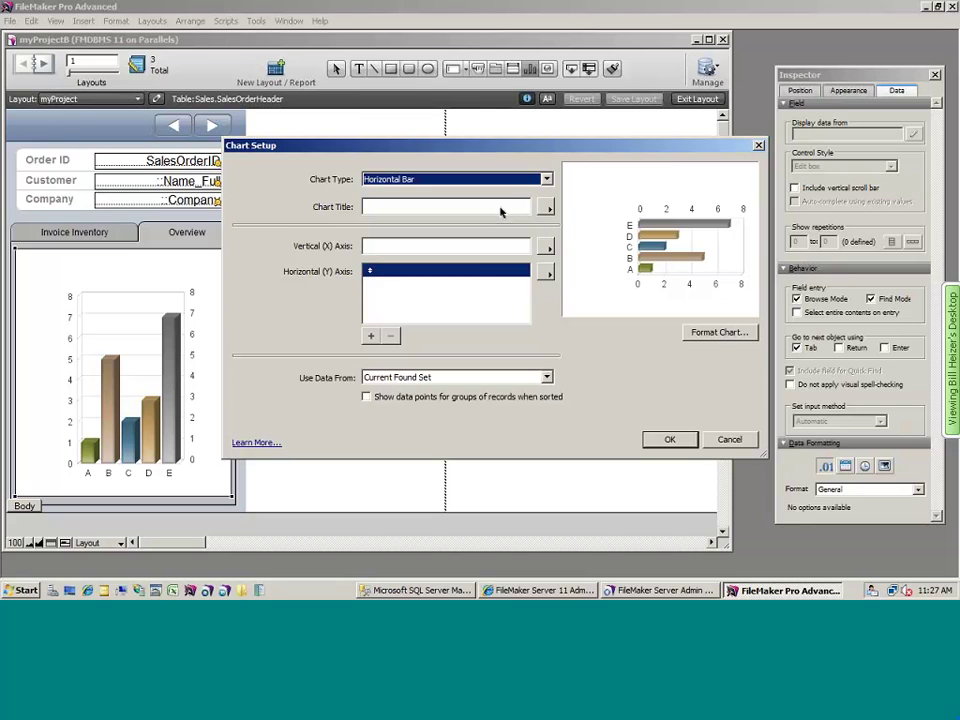
pyautogui.click(501, 211)
pyautogui.write('Invoice Inventory Items')
# - Plot Inventory::Item on the vertical axis against Sales.SalesOrderDetail::OrderQty on the horizontal axis
pyautogui.click(545, 271)
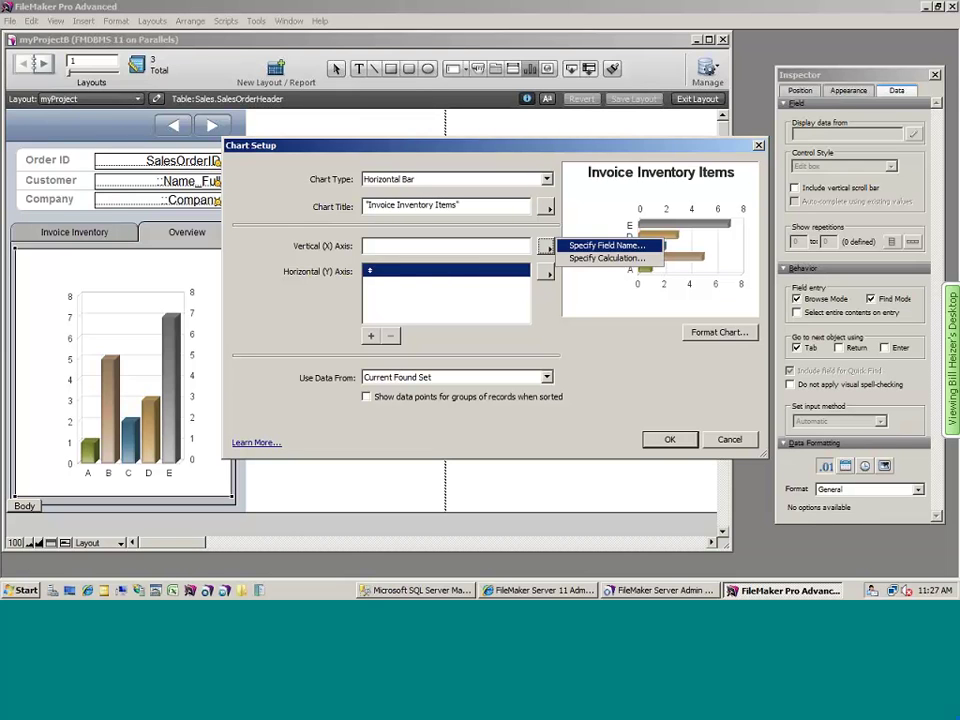
pyautogui.click(595, 304)
pyautogui.click(495, 202)
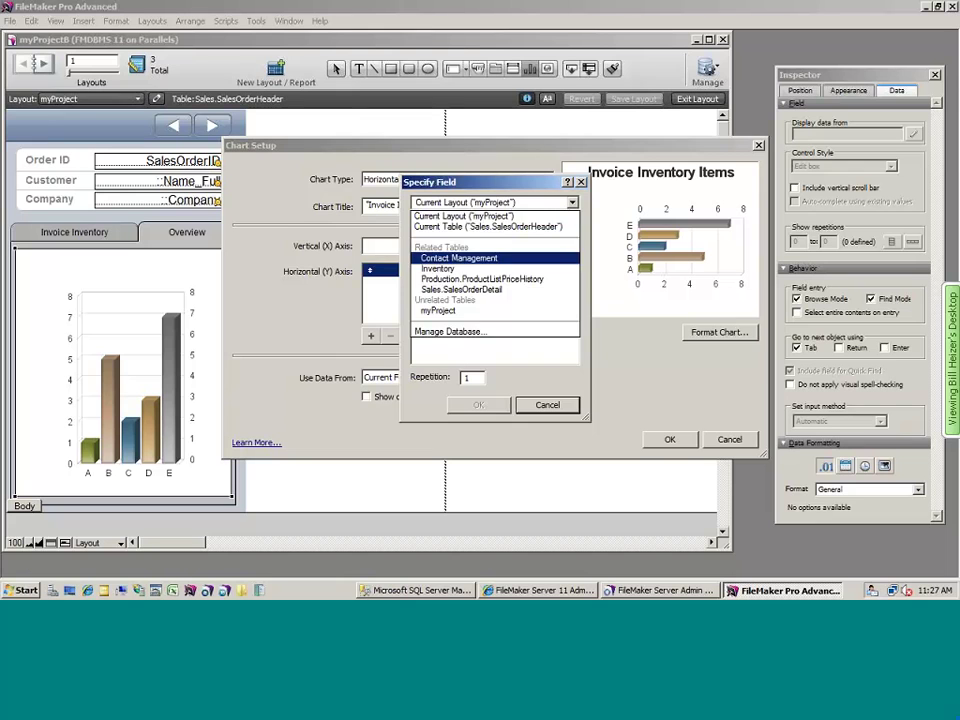
pyautogui.click(460, 251)
pyautogui.doubleClick(428, 237)
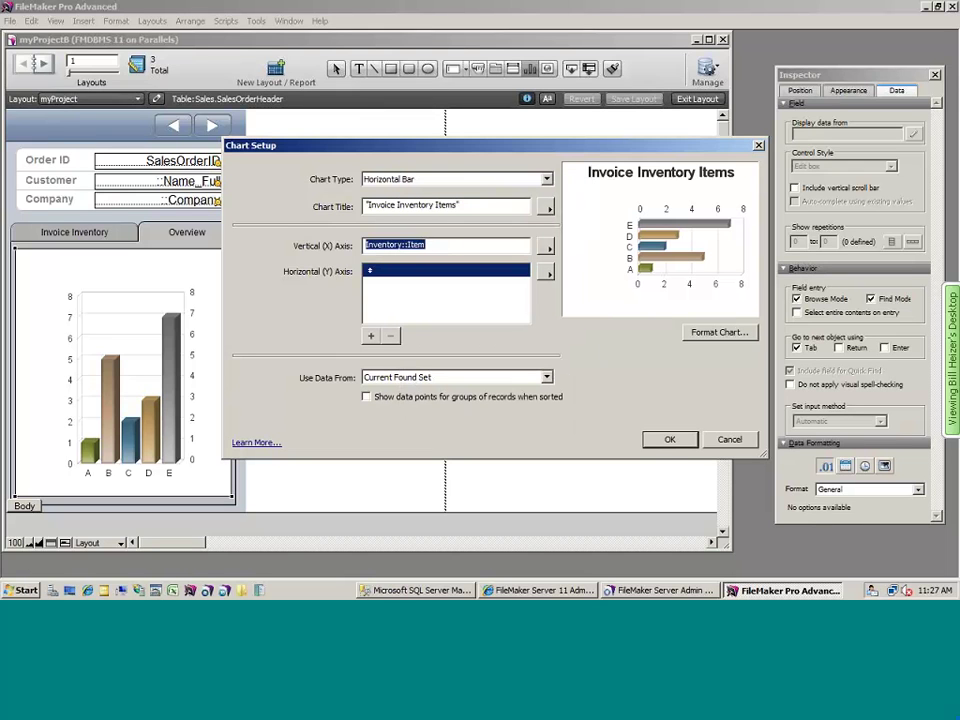
pyautogui.click(545, 271)
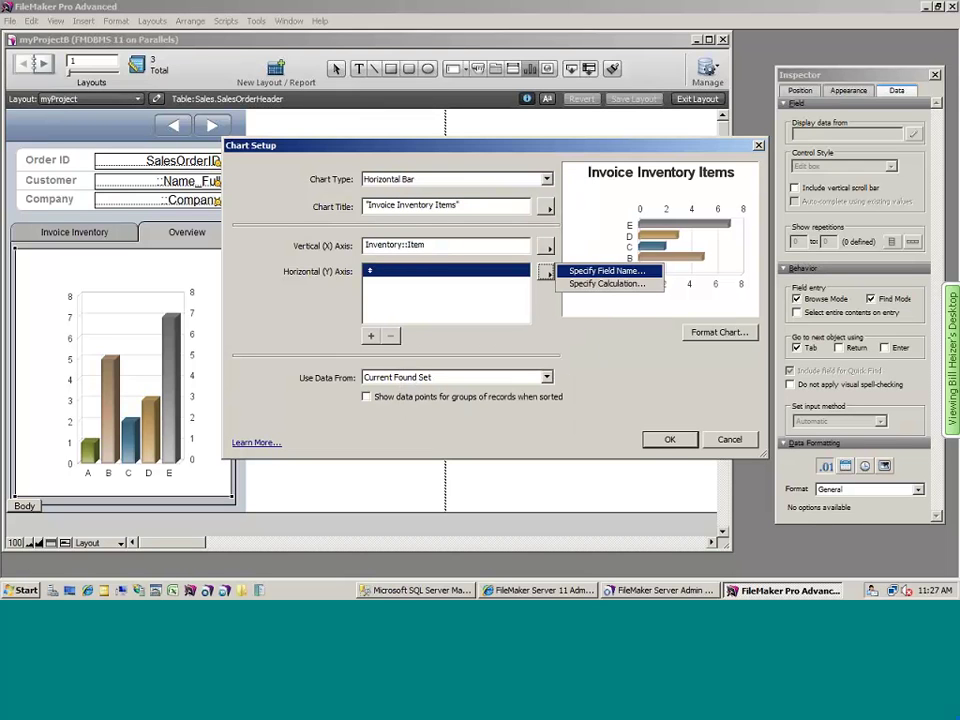
pyautogui.click(600, 270)
pyautogui.click(495, 202)
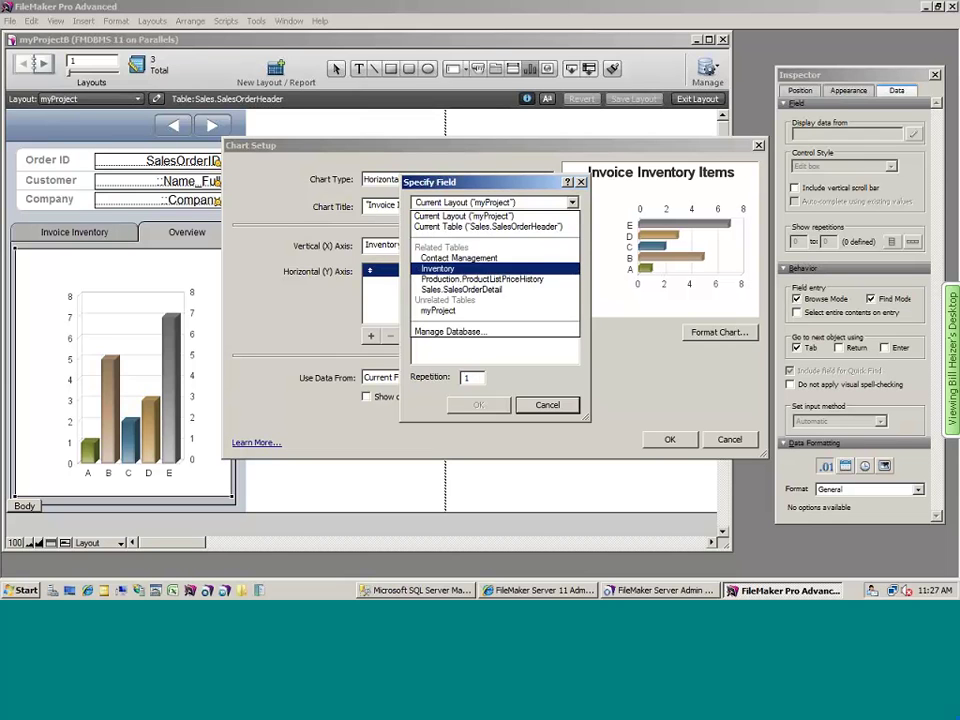
pyautogui.click(461, 289)
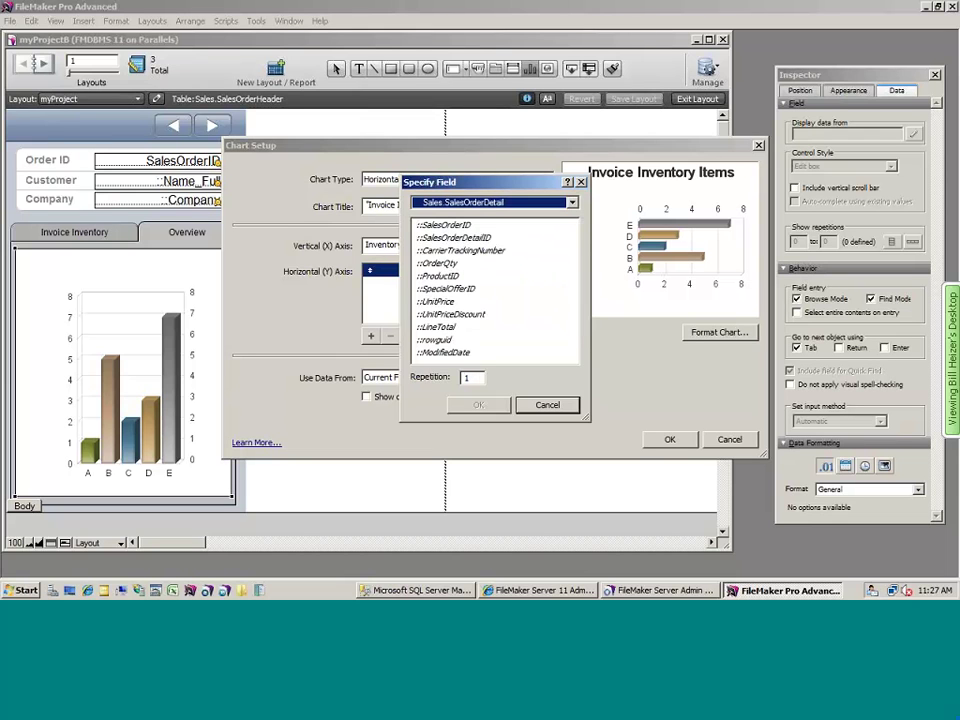
pyautogui.doubleClick(440, 268)
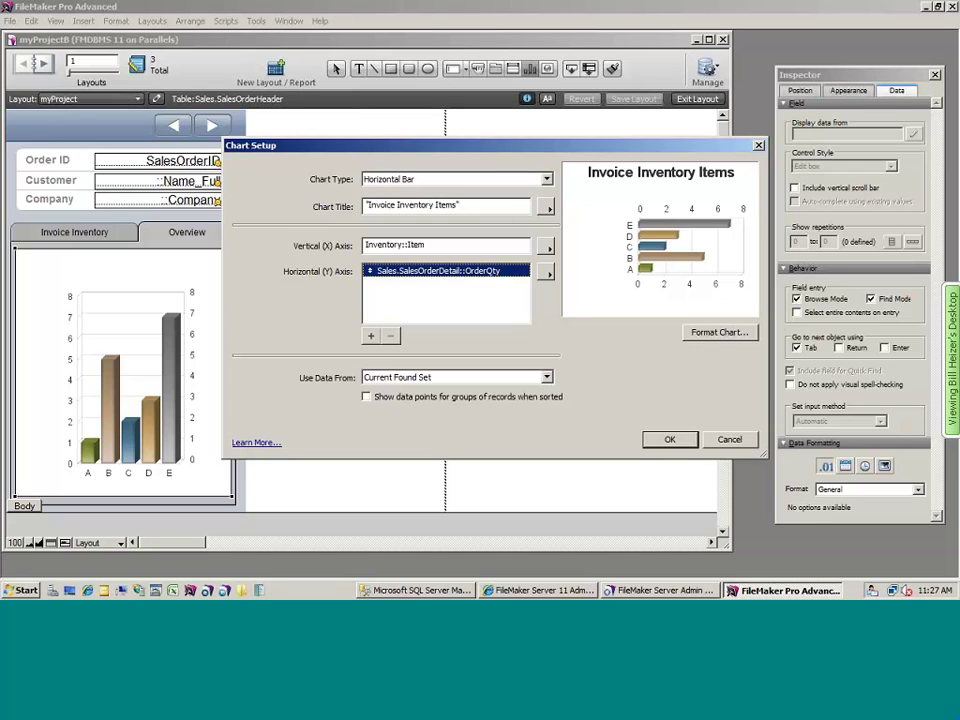
# - Take the chart data from related Sales.SalesOrderDetail records, confirm the chart setup, and save the layout
pyautogui.click(547, 377)
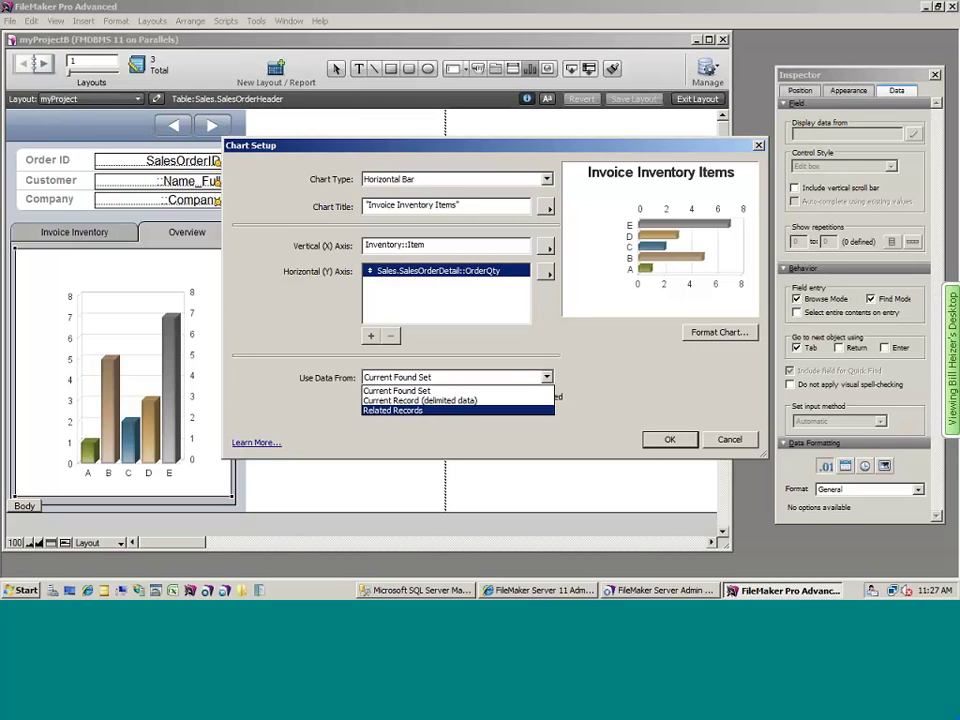
pyautogui.press('Return')
pyautogui.click(547, 396)
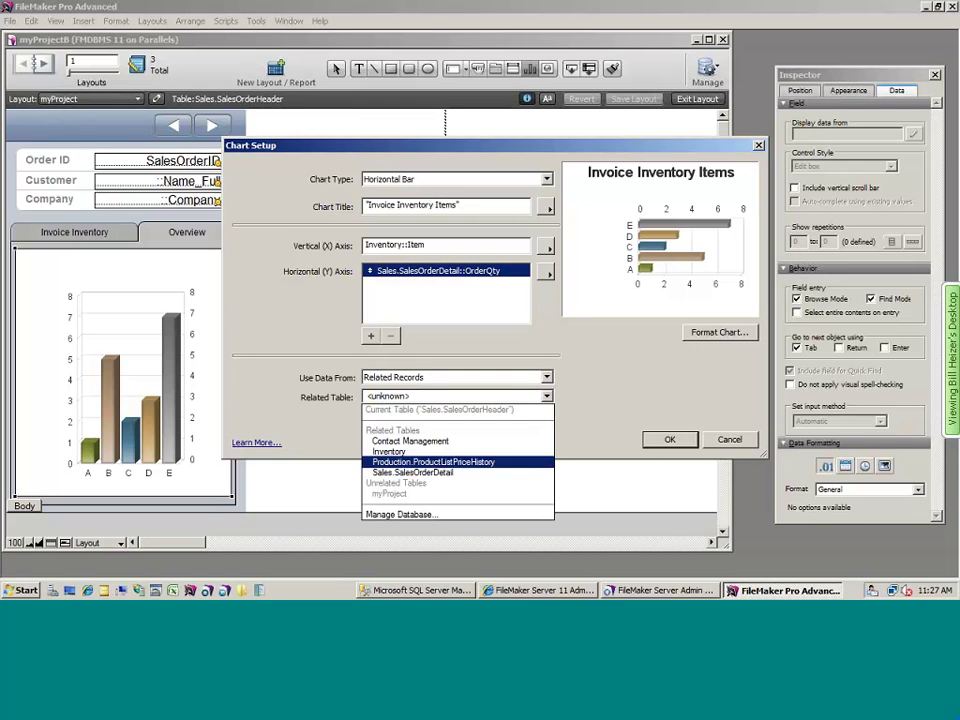
pyautogui.press('Down')
pyautogui.press('Down')
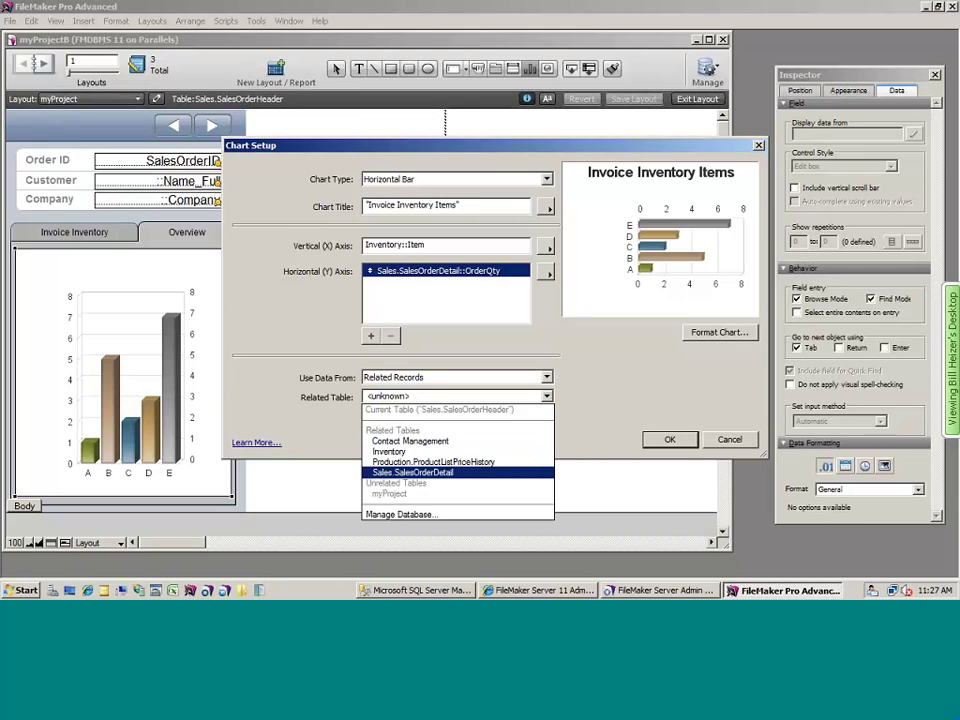
pyautogui.press('Return')
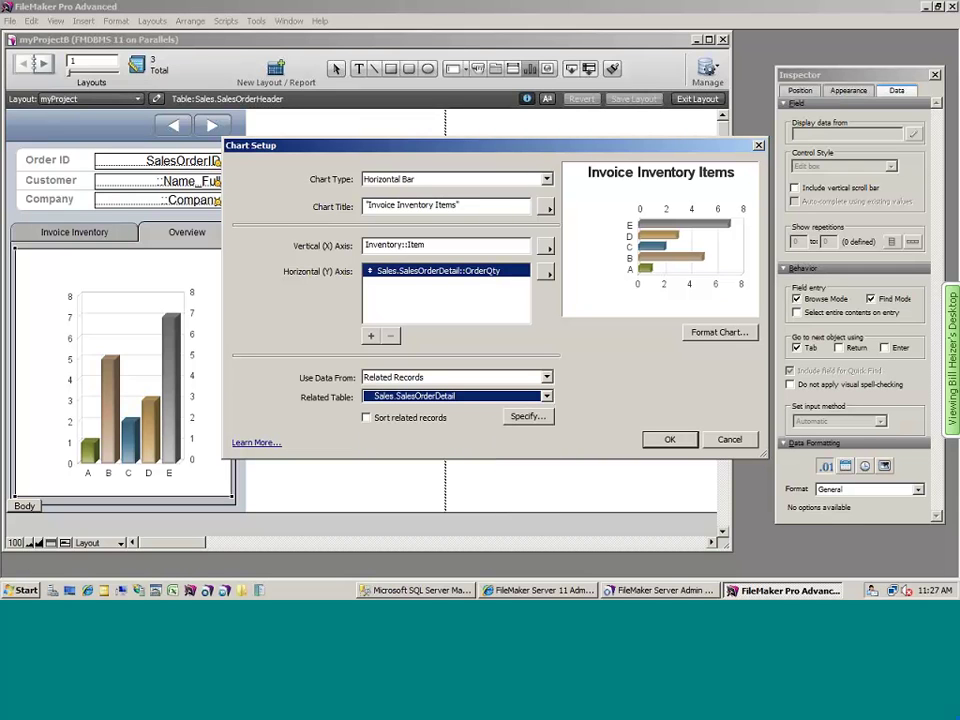
pyautogui.press('Return')
pyautogui.hotkey('ctrl', 's')
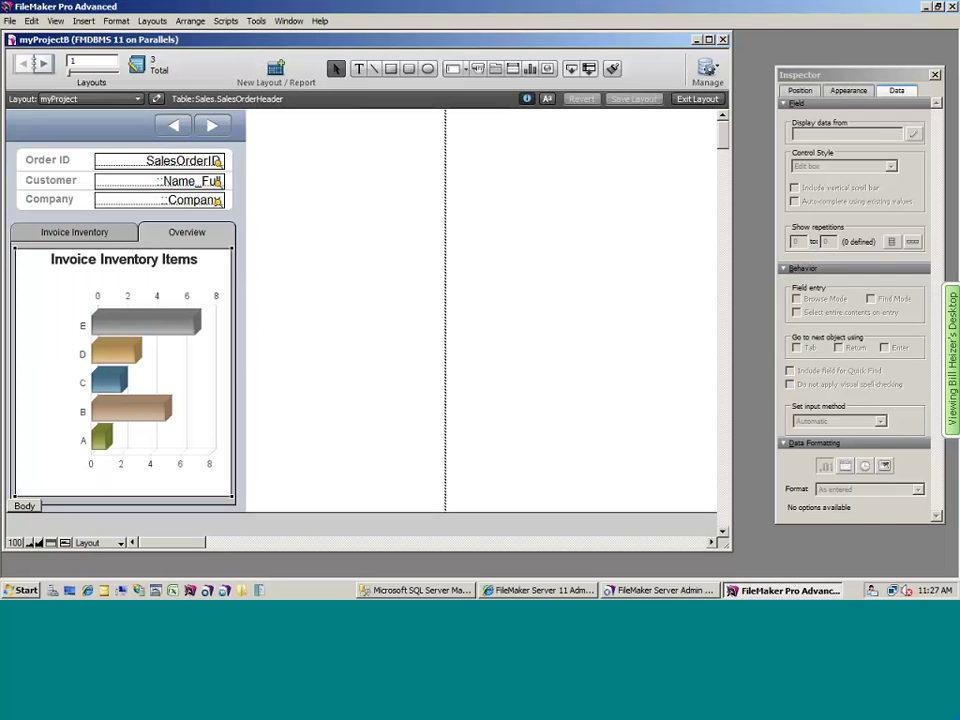
# - On the phone, view the Overview chart while stepping through several records, then return to FileMaker Pro
pyautogui.press('super+Tab')
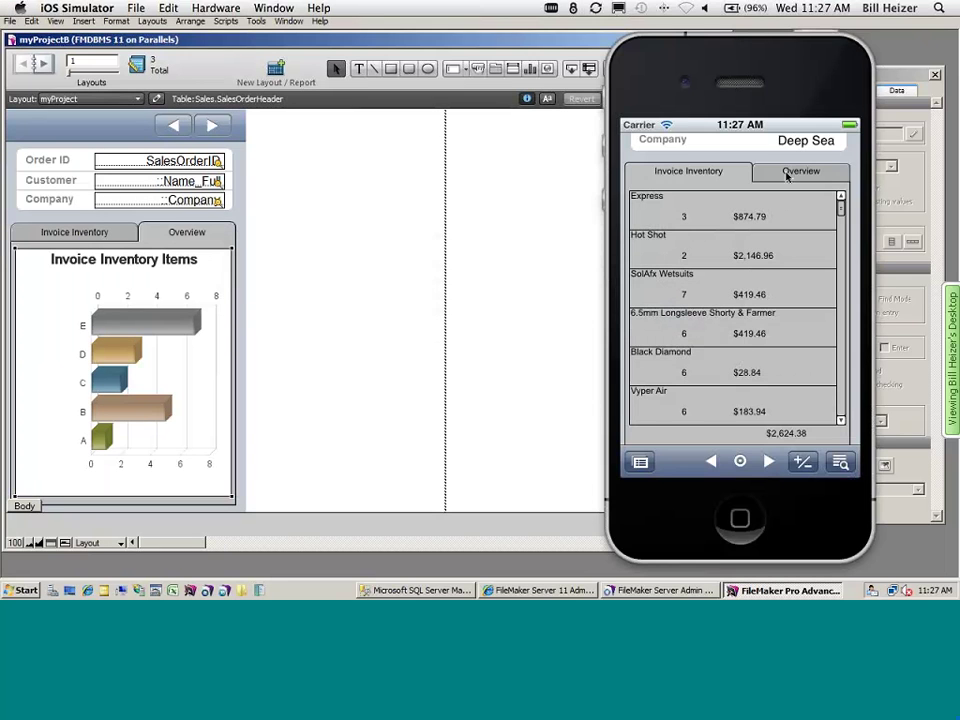
pyautogui.click(787, 172)
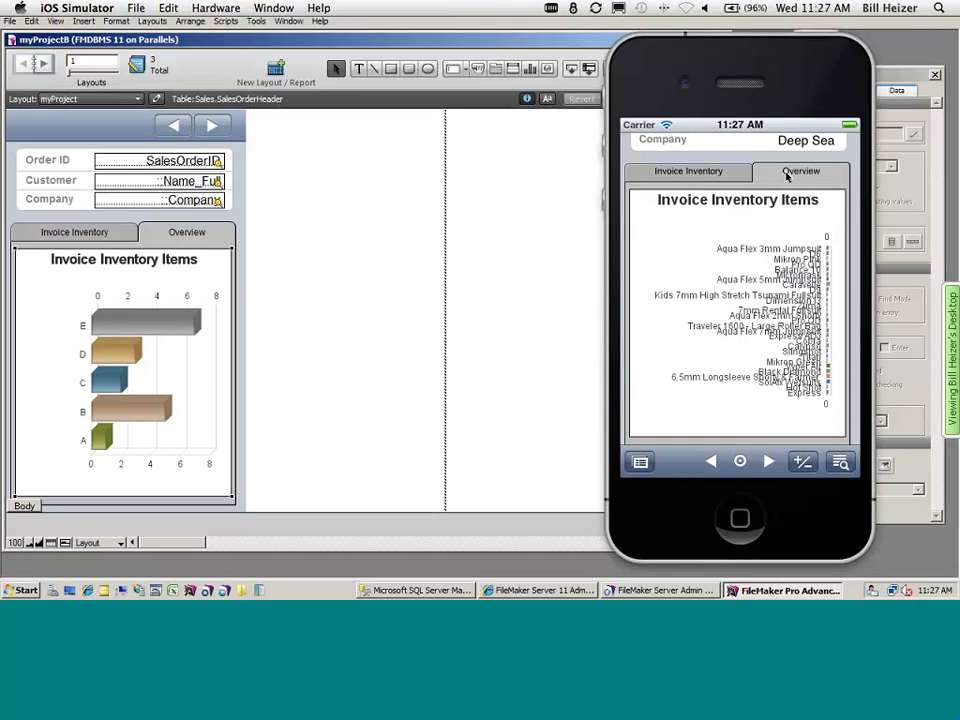
pyautogui.click(769, 462)
pyautogui.click(769, 462)
pyautogui.click(769, 462)
pyautogui.click(769, 462)
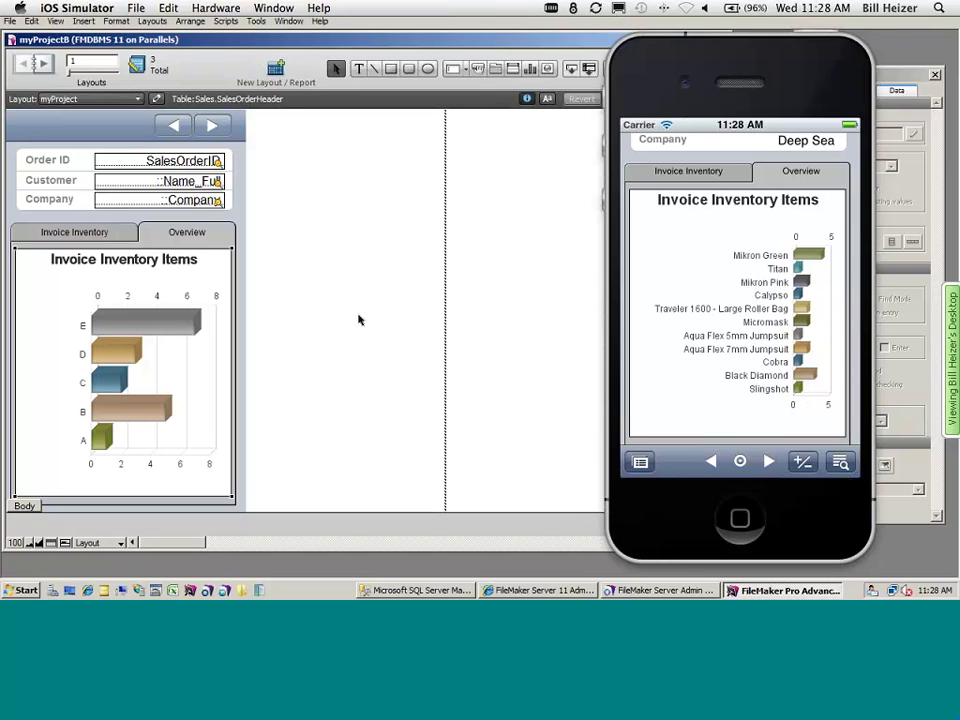
pyautogui.click(357, 238)
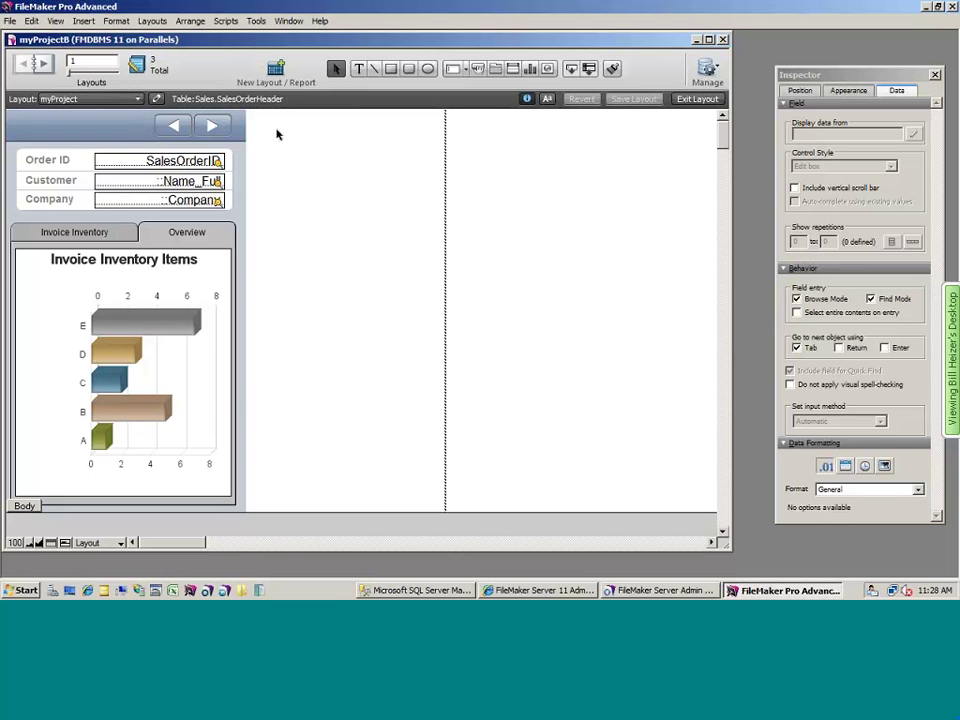
# - Close myProjectB and open myProjectC from the FMDBMS 11 on Parallels favorite host
pyautogui.doubleClick(10, 40)
pyautogui.click(10, 20)
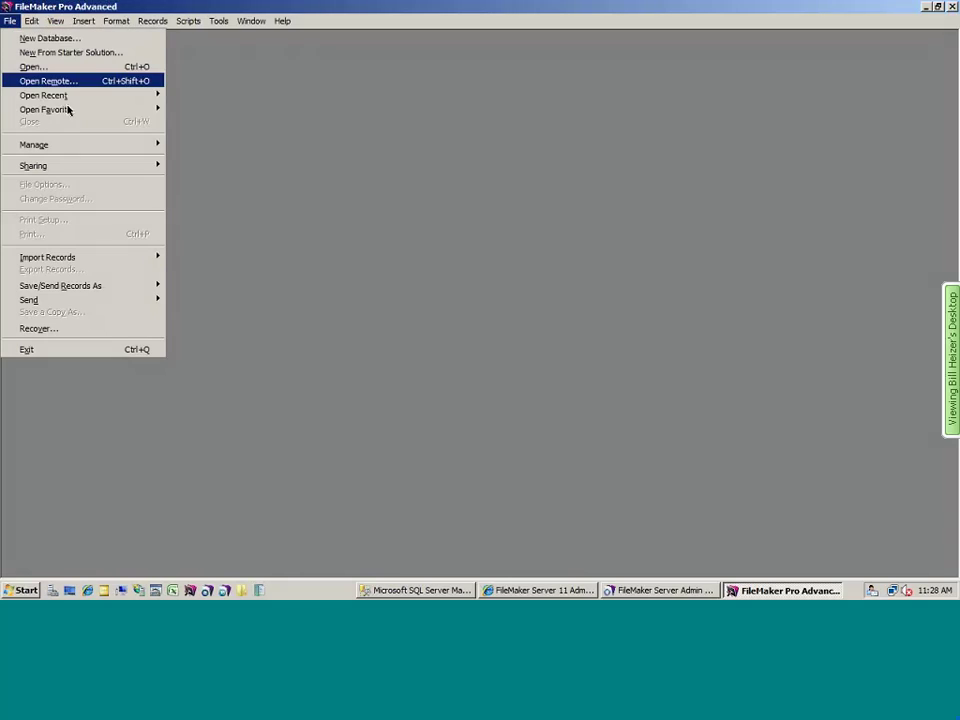
pyautogui.moveTo(68, 110)
pyautogui.click(230, 112)
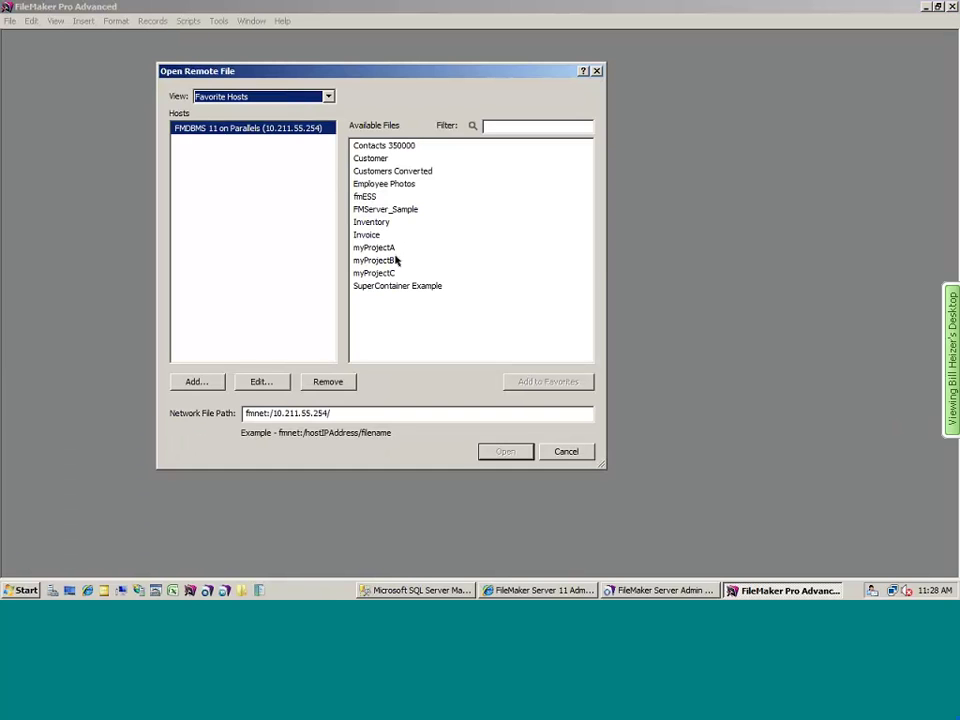
pyautogui.doubleClick(383, 274)
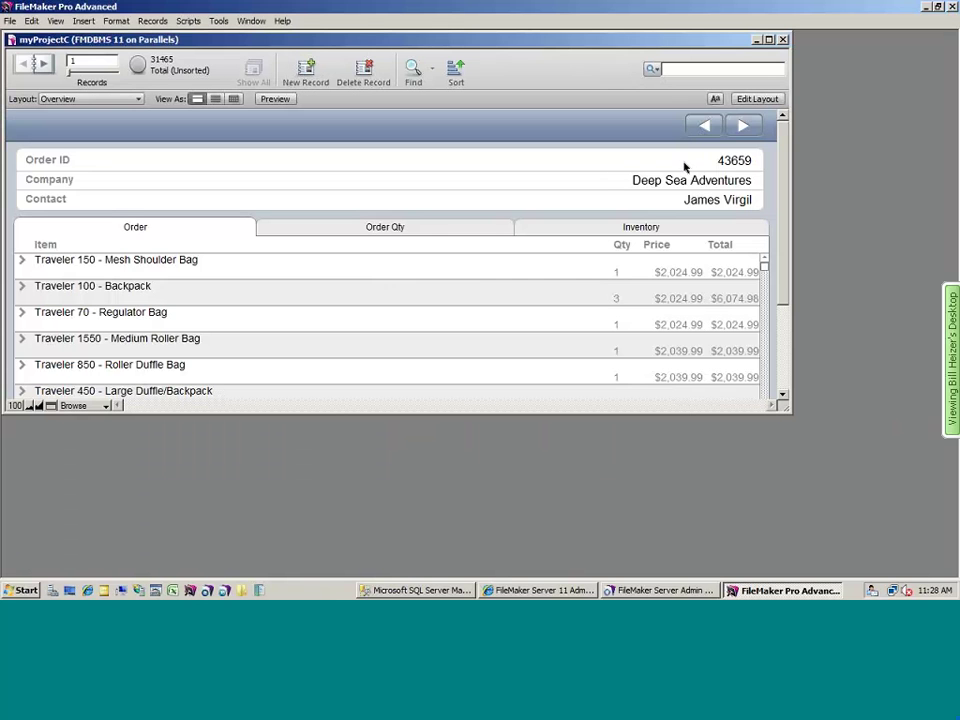
# - Narrow and lengthen the myProjectC window to show all rows and the total, then go to the phone's open files
pyautogui.moveTo(793, 168); pyautogui.dragTo(318, 176)
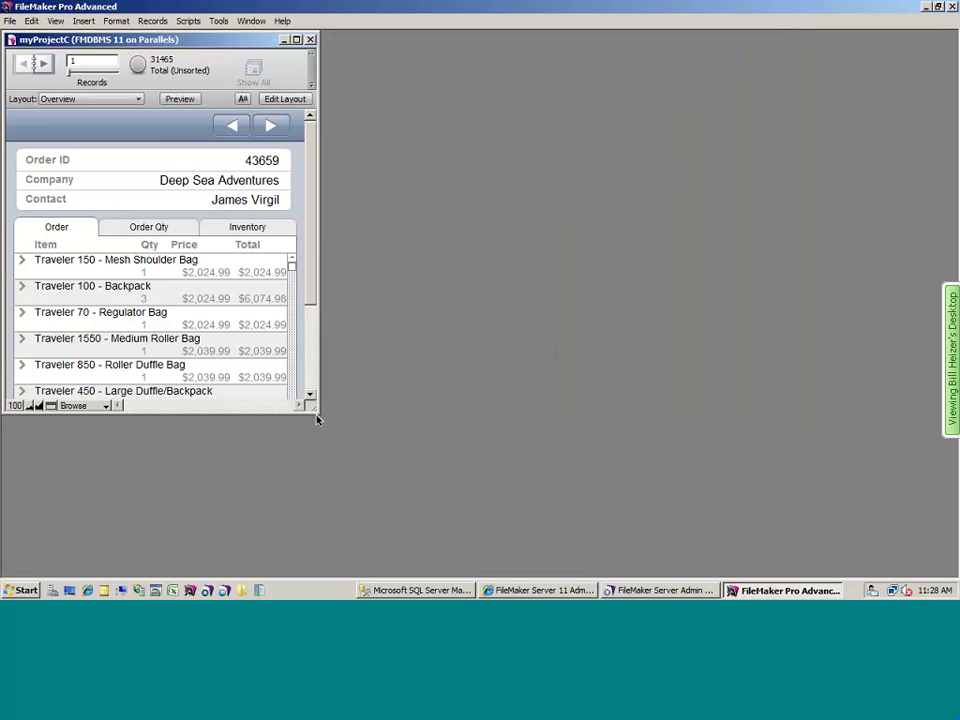
pyautogui.moveTo(318, 416); pyautogui.dragTo(326, 557)
pyautogui.press('super+Tab')
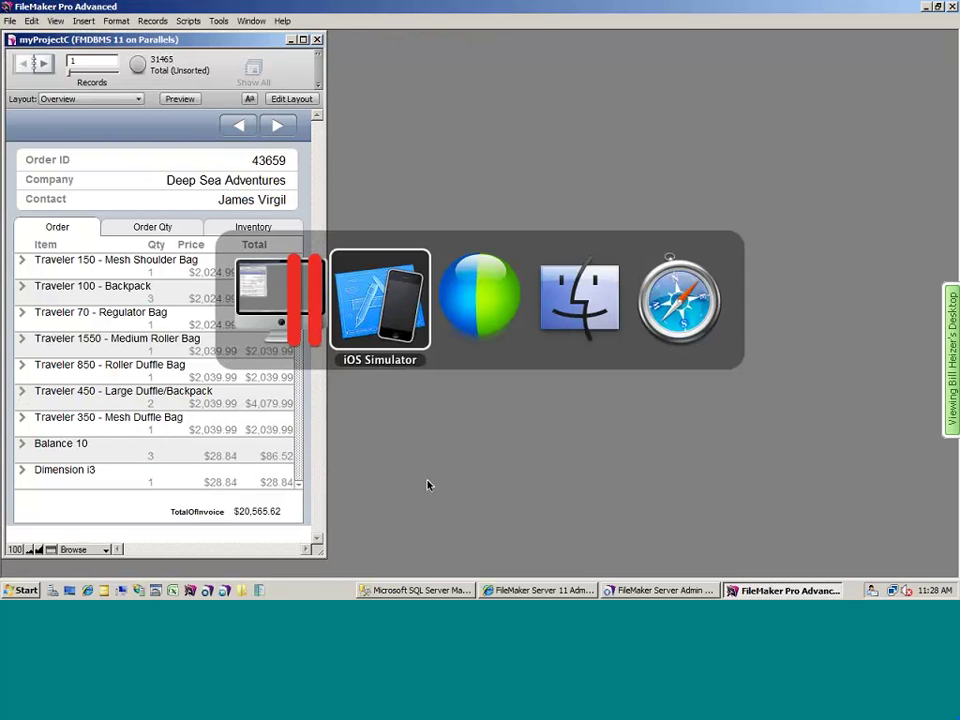
pyautogui.moveTo(717, 171); pyautogui.dragTo(717, 201)
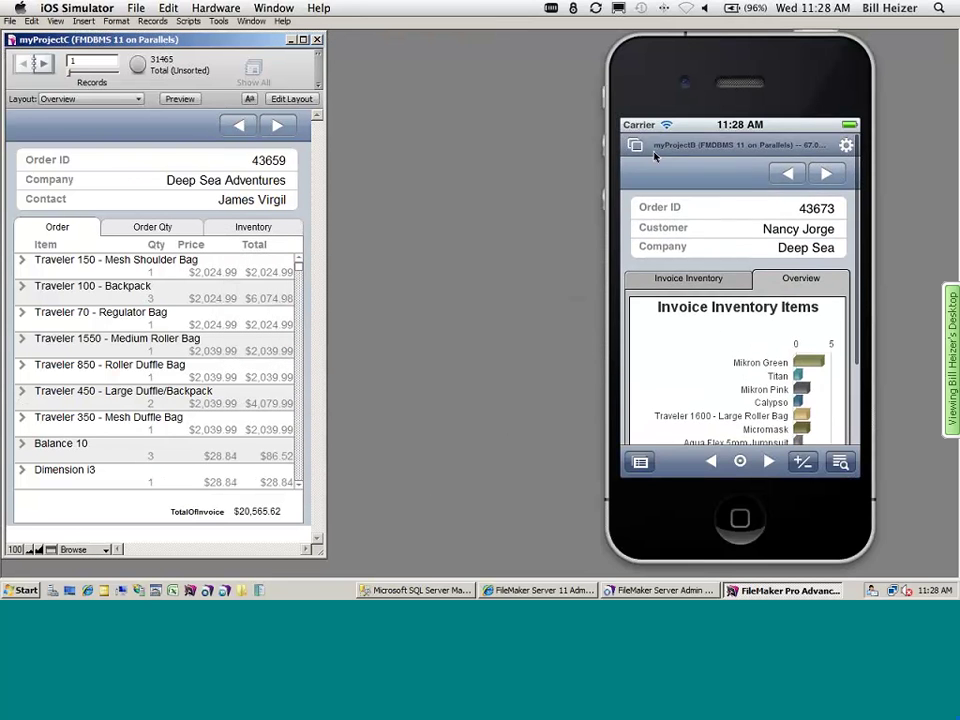
# - Close myProjectB on the phone and log in to myProjectC with the account name and password
pyautogui.click(636, 150)
pyautogui.click(660, 199)
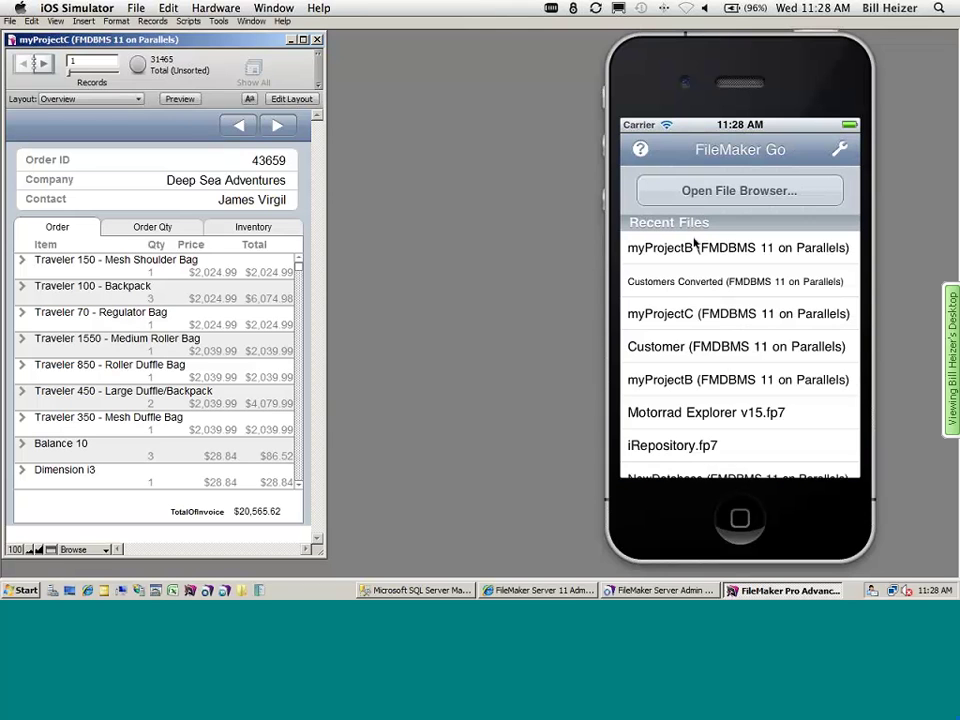
pyautogui.click(722, 314)
pyautogui.click(707, 216)
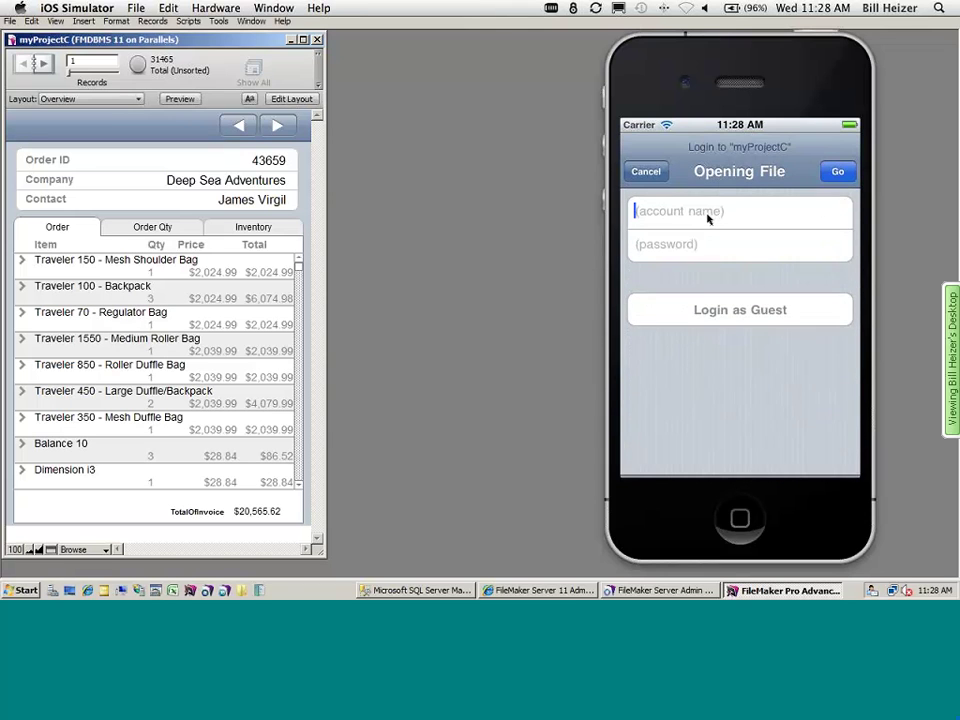
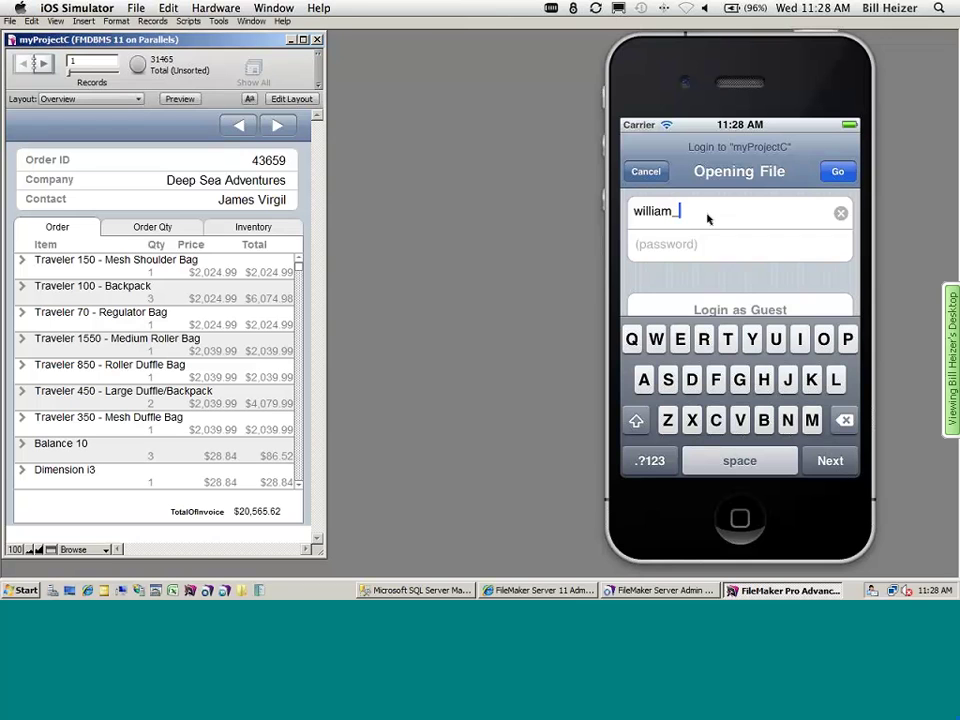
pyautogui.press('Tab')
pyautogui.write('••••••••P')
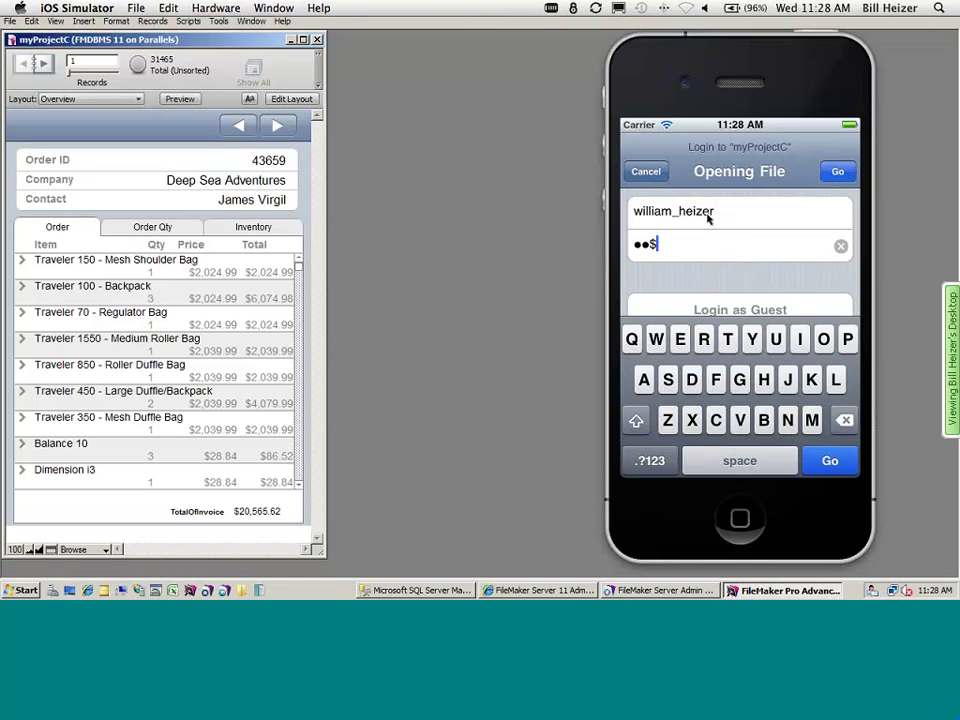
pyautogui.press('Return')
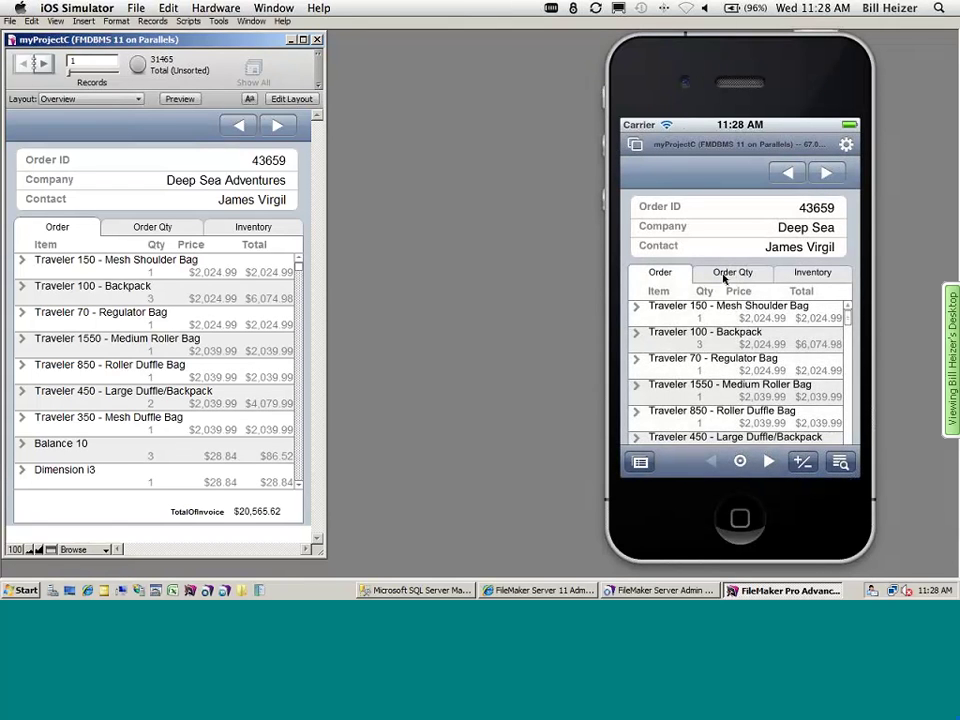
# - Review the Order Items and In-Stock charts, then switch the phone to the Inventory List layout
pyautogui.click(728, 273)
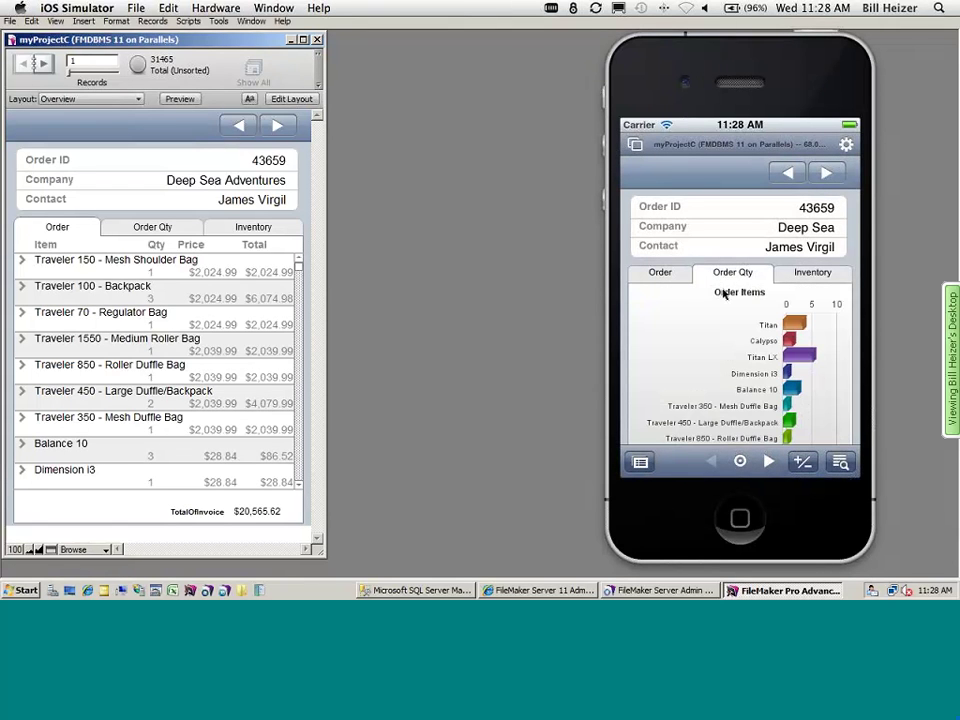
pyautogui.click(803, 275)
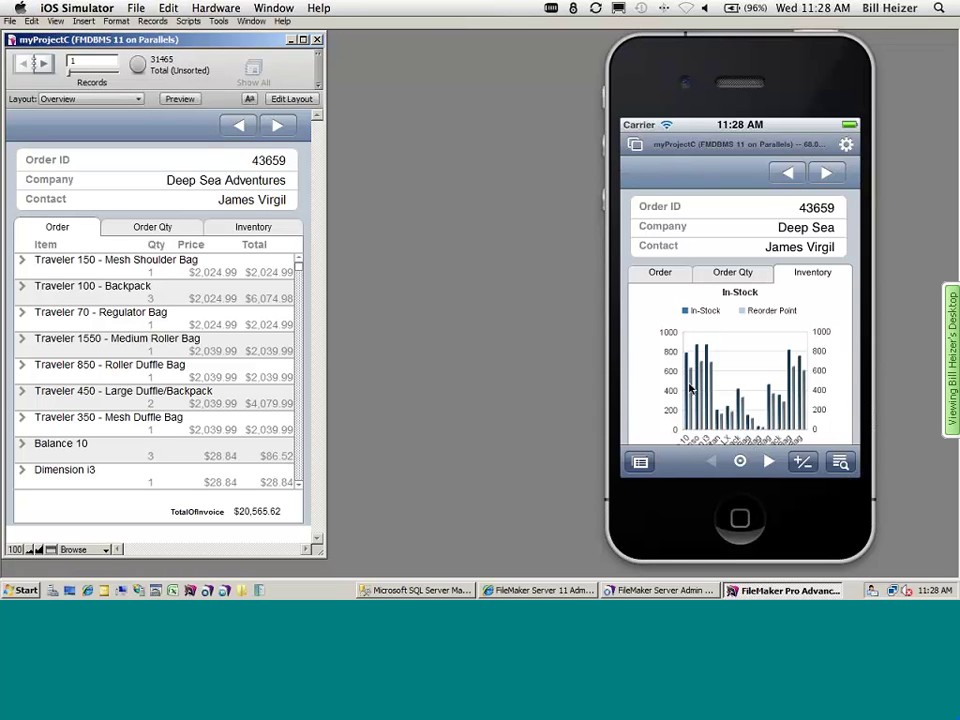
pyautogui.click(668, 275)
pyautogui.click(640, 461)
pyautogui.click(716, 226)
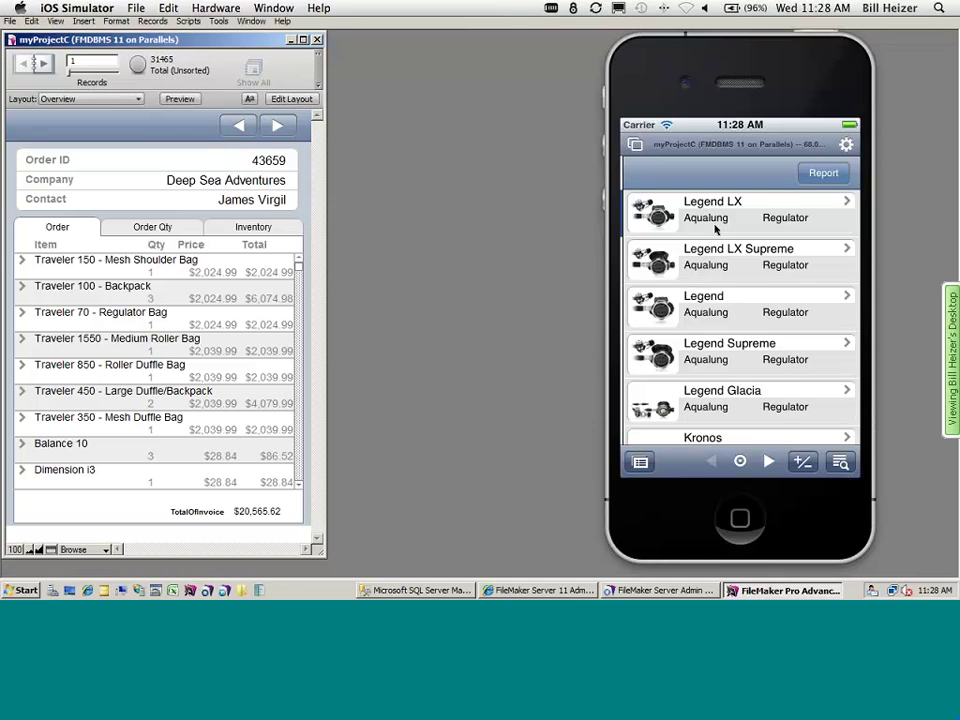
pyautogui.click(94, 99)
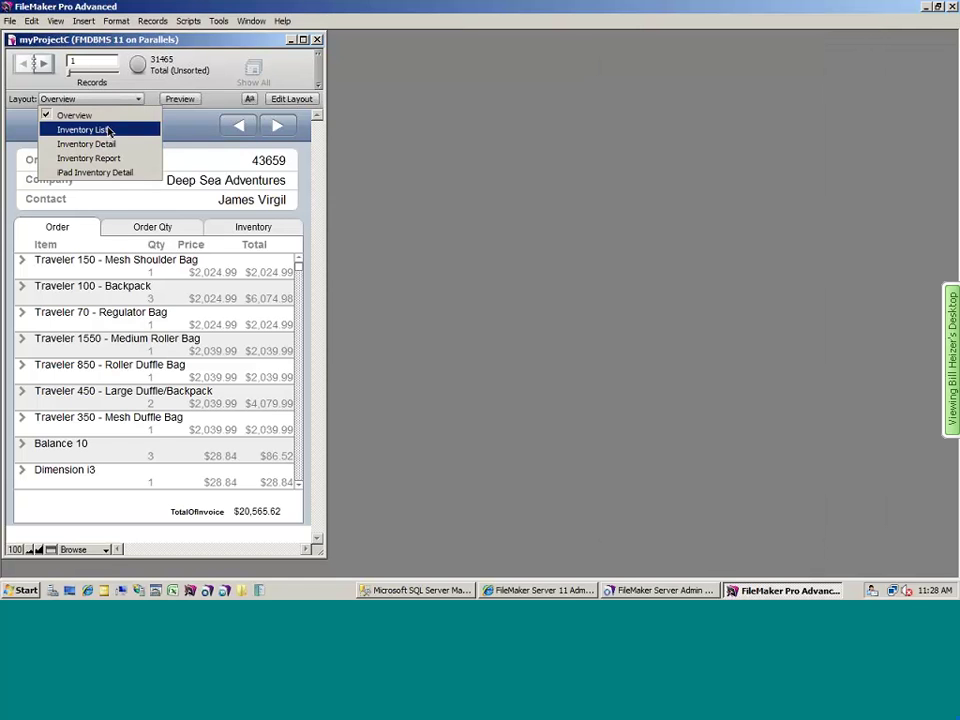
# - Put the desktop file on Inventory List and scroll through the phone's inventory list
pyautogui.click(112, 129)
pyautogui.press('super+Tab')
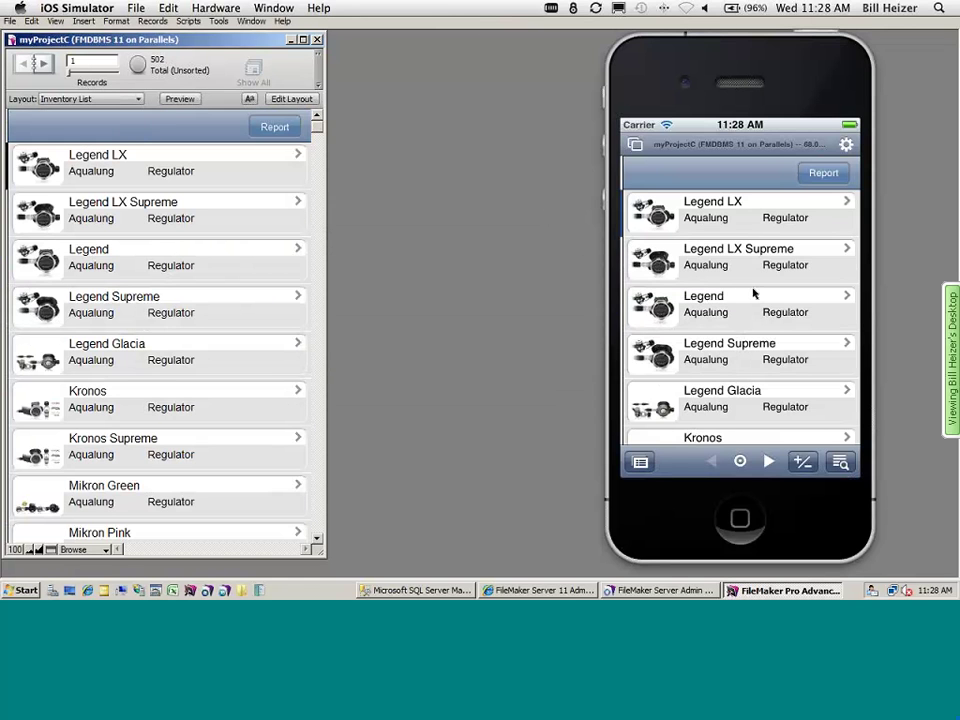
pyautogui.scroll(-10, 731, 405)
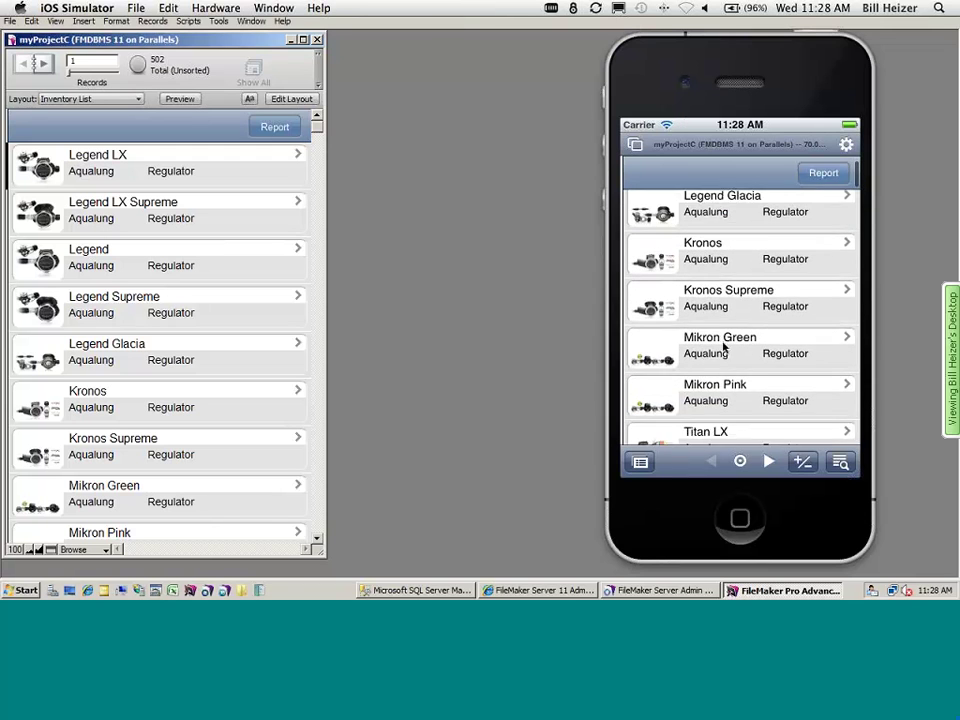
pyautogui.scroll(-5, 727, 330)
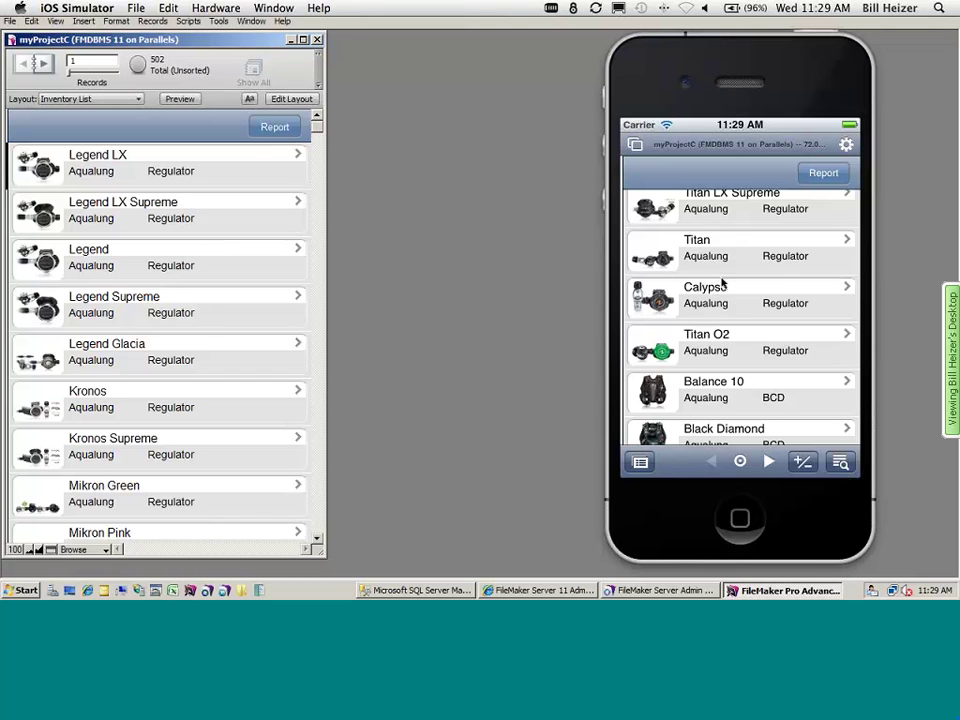
pyautogui.scroll(-3, 715, 340)
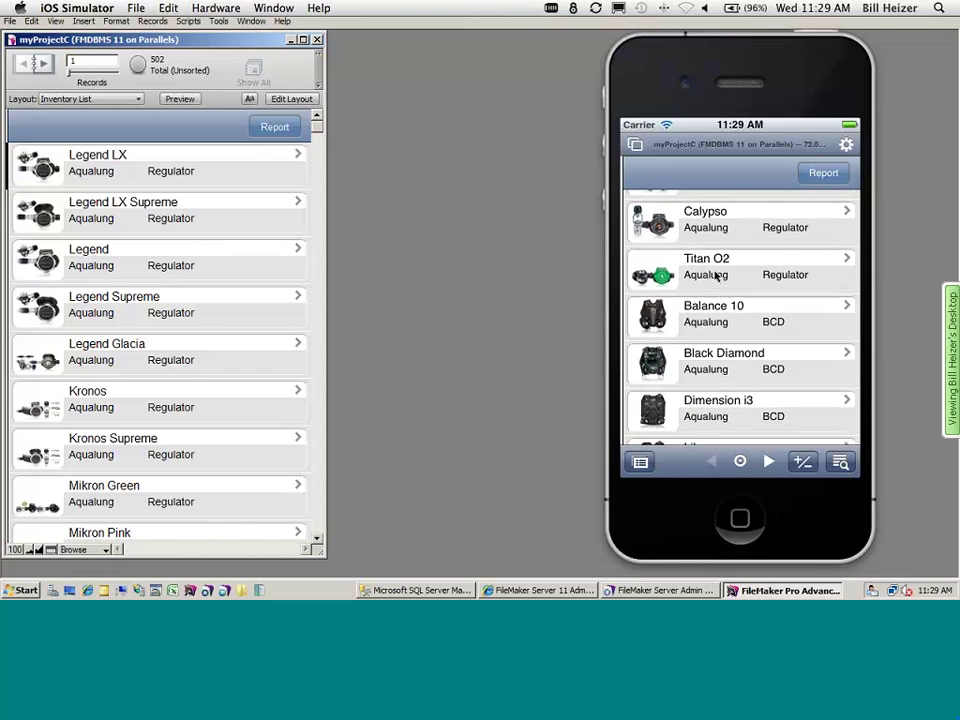
pyautogui.scroll(-2, 716, 378)
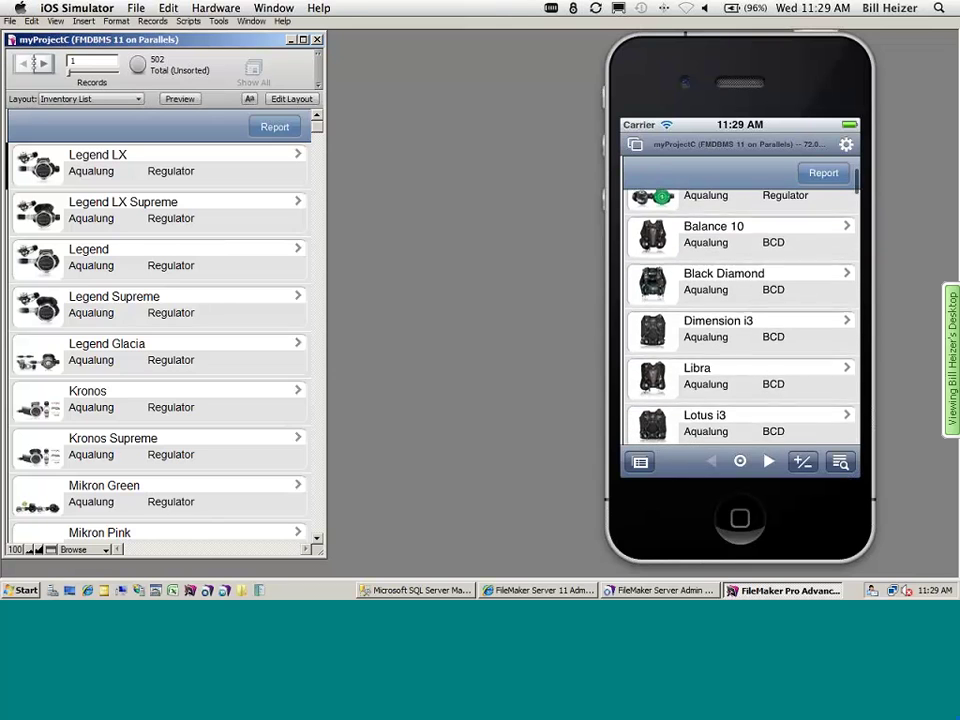
# - Quick Find 'Regulator' on the phone and acknowledge the 32 records found
pyautogui.click(832, 470)
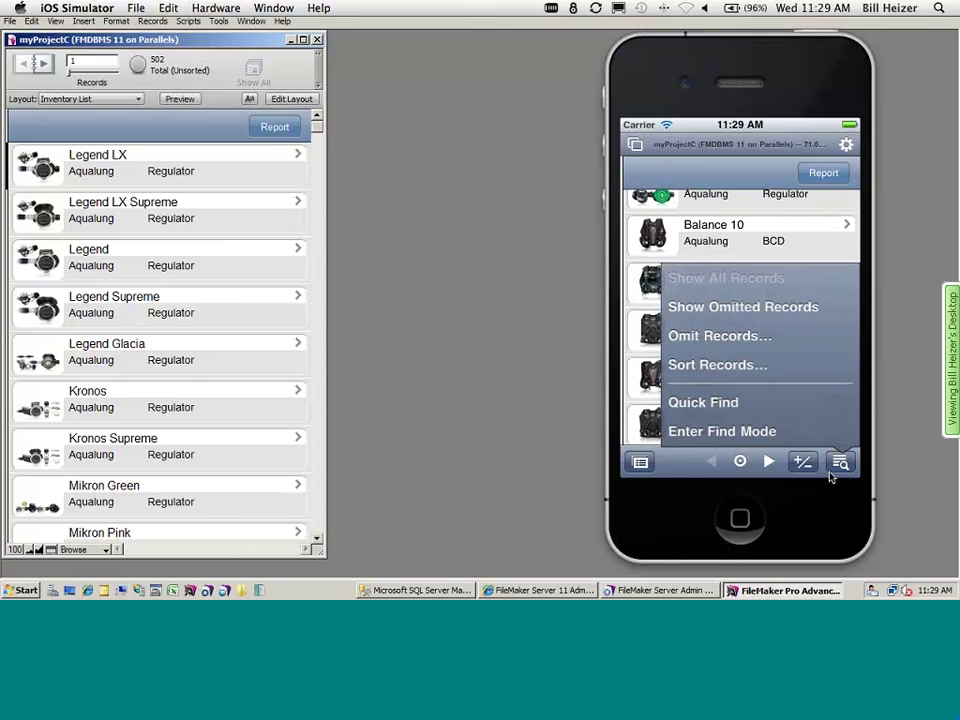
pyautogui.click(733, 400)
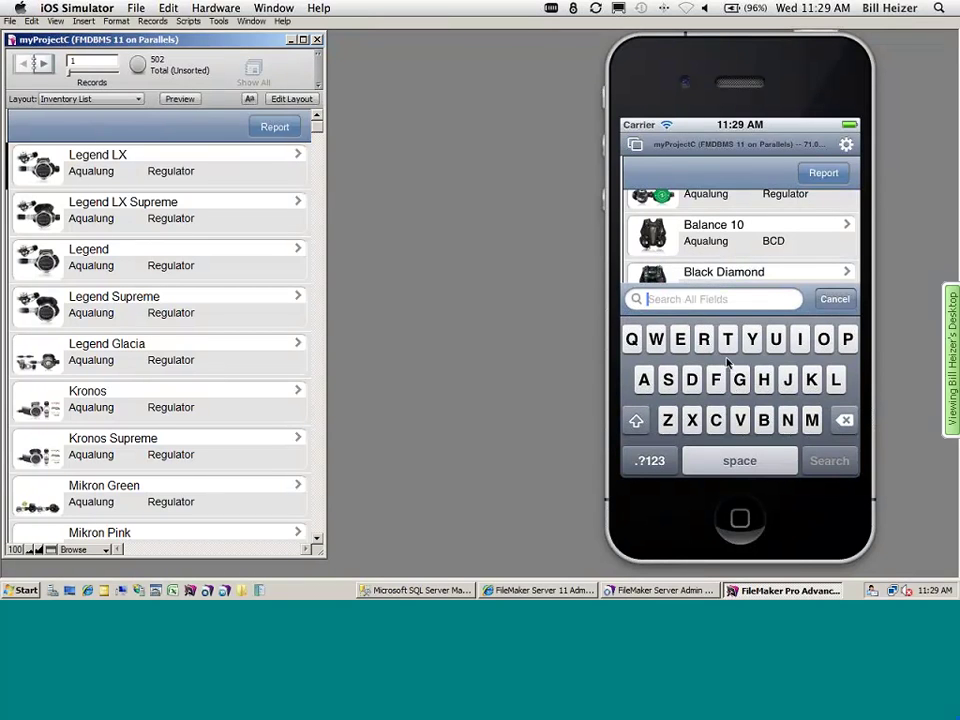
pyautogui.write('Regulator')
pyautogui.press('Return')
pyautogui.click(740, 230)
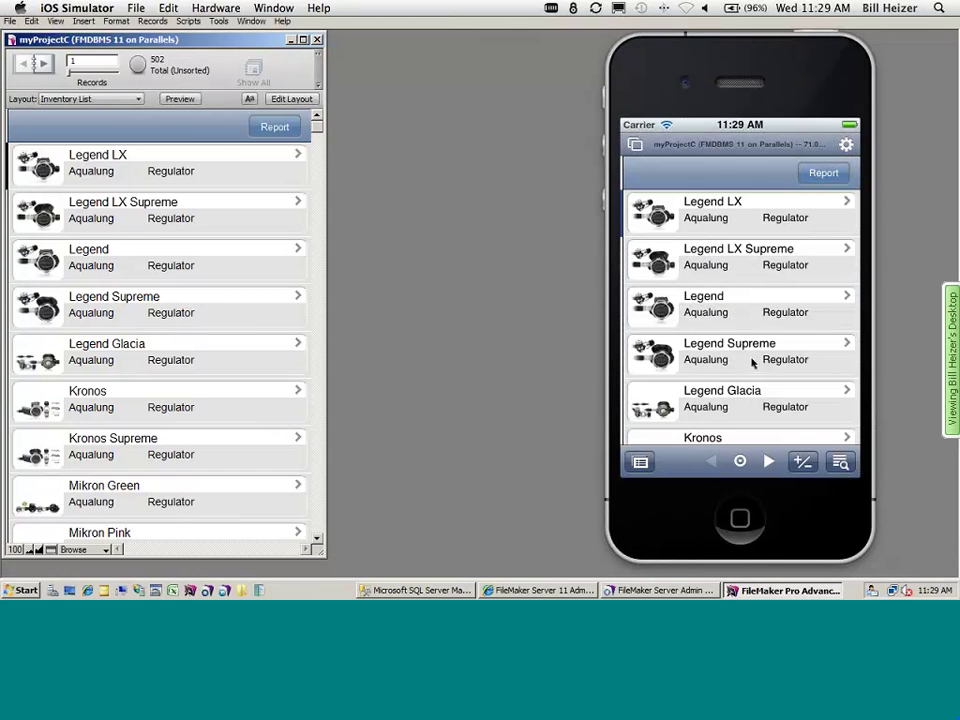
pyautogui.moveTo(746, 407); pyautogui.dragTo(750, 293)
pyautogui.moveTo(739, 400); pyautogui.dragTo(731, 270)
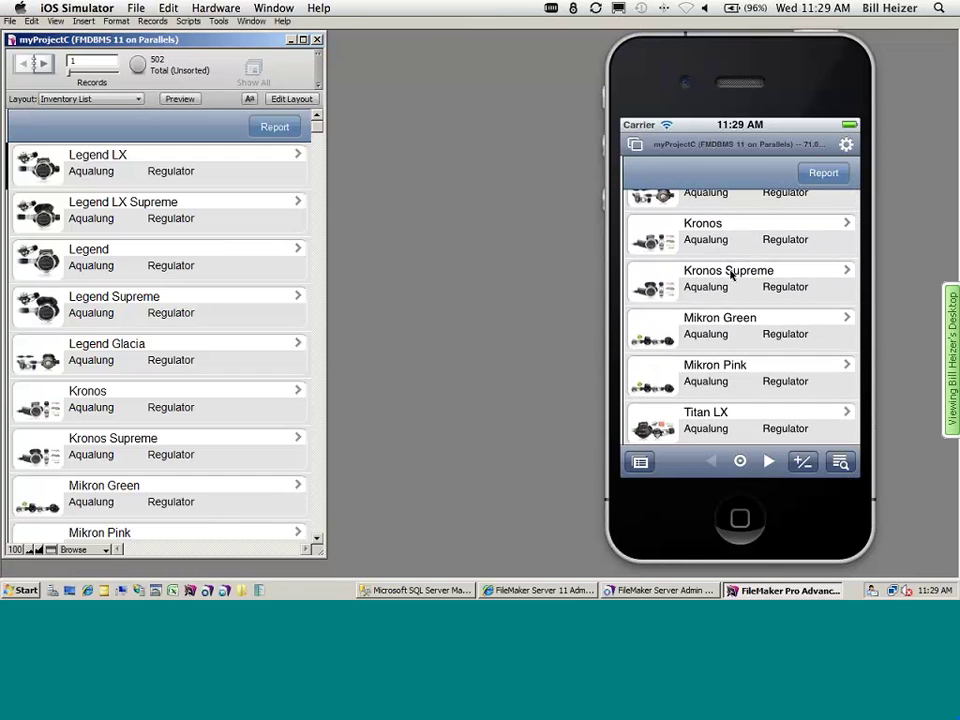
# - Open the Kronos Supreme record and read its full product description
pyautogui.click(731, 281)
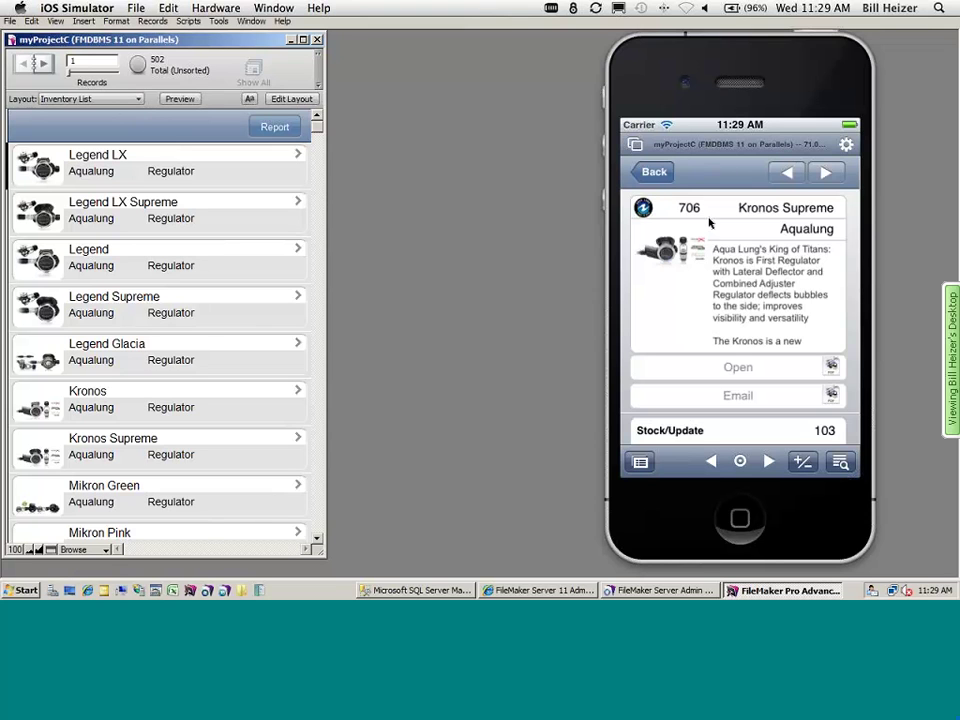
pyautogui.moveTo(717, 71); pyautogui.dragTo(638, 71)
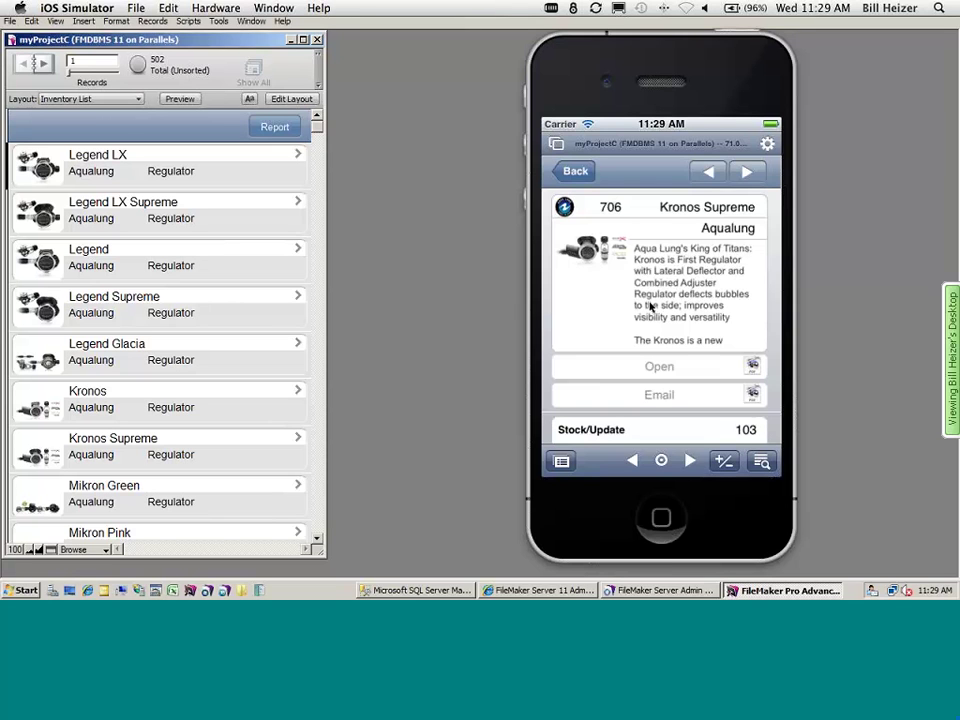
pyautogui.click(664, 274)
pyautogui.scroll(-3, 662, 285)
pyautogui.scroll(-5, 660, 300)
pyautogui.click(657, 410)
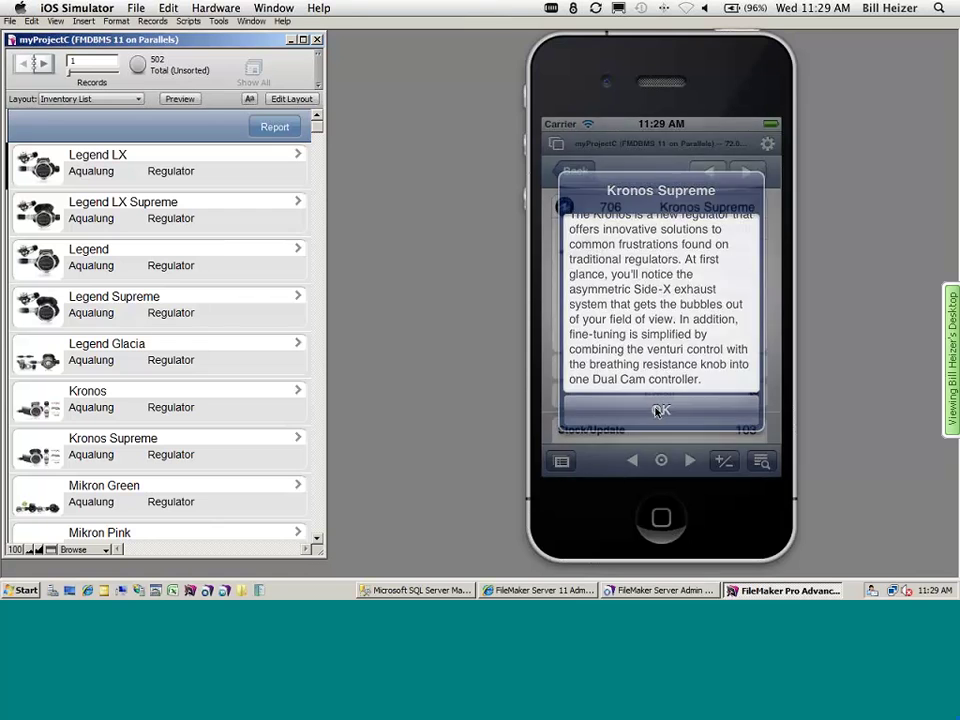
pyautogui.scroll(-2, 641, 311)
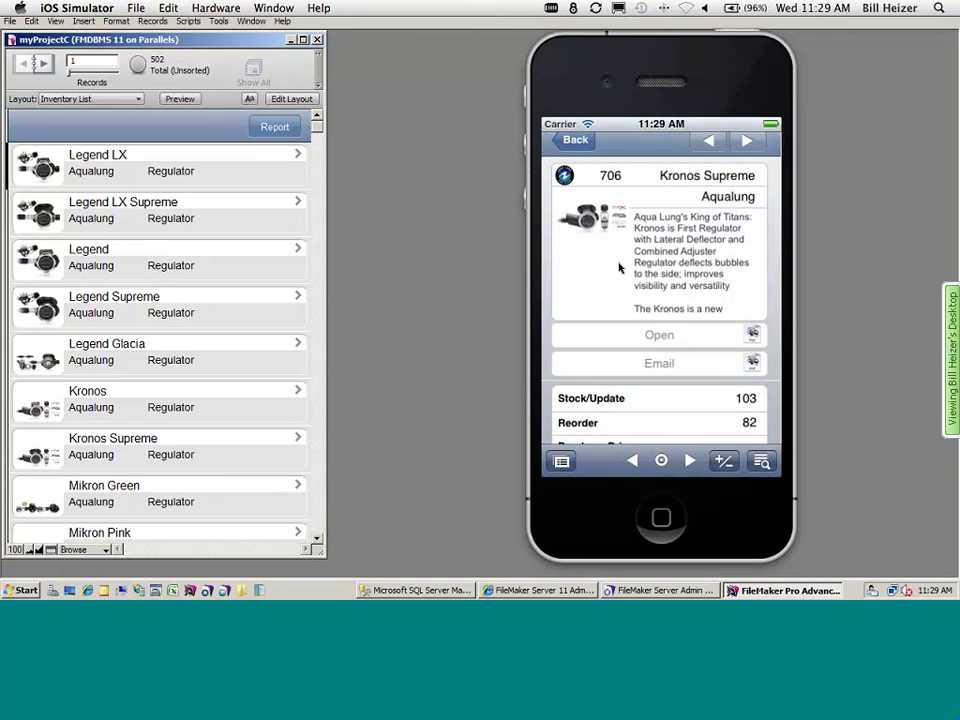
pyautogui.moveTo(658, 311); pyautogui.dragTo(661, 246)
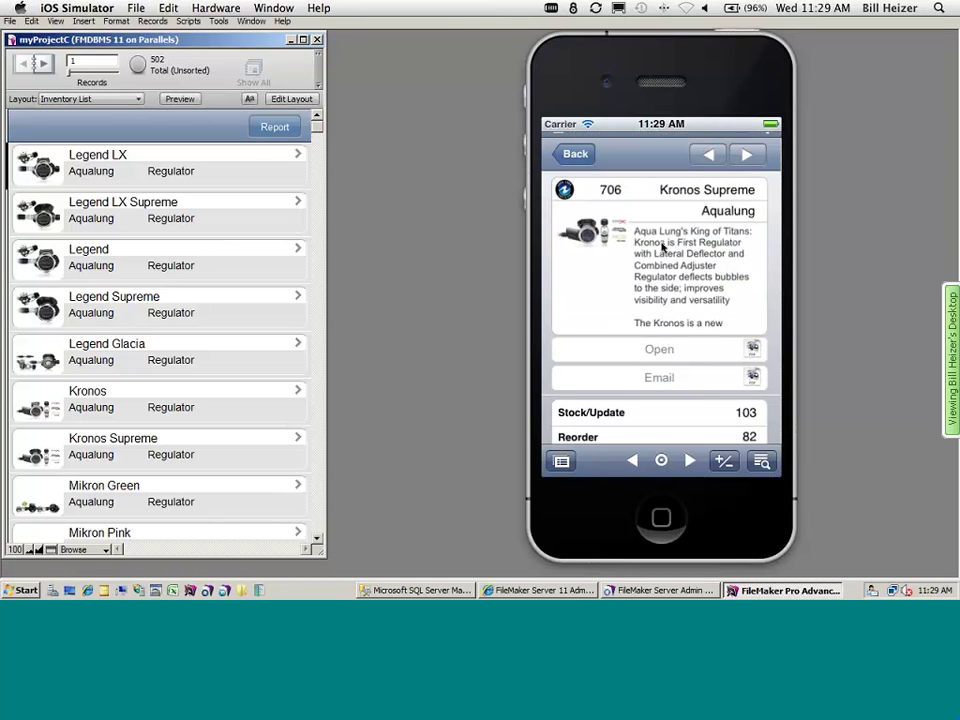
pyautogui.moveTo(645, 347); pyautogui.dragTo(643, 188)
# - View Kronos Supreme's attached PDF, then start an email with it and delete the draft
pyautogui.click(647, 234)
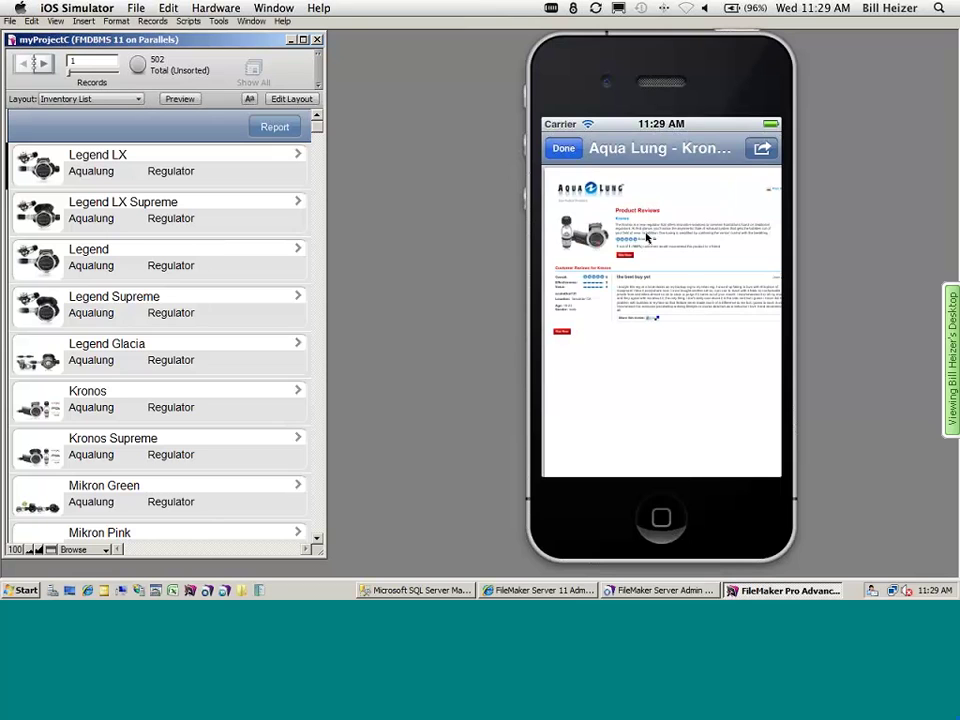
pyautogui.click(563, 148)
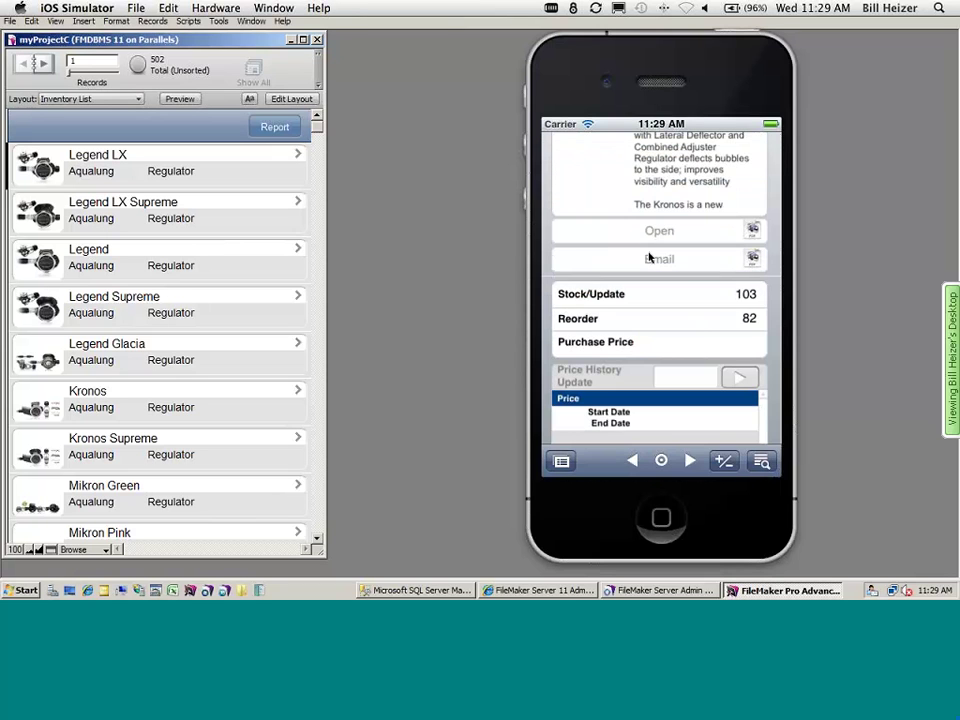
pyautogui.click(648, 258)
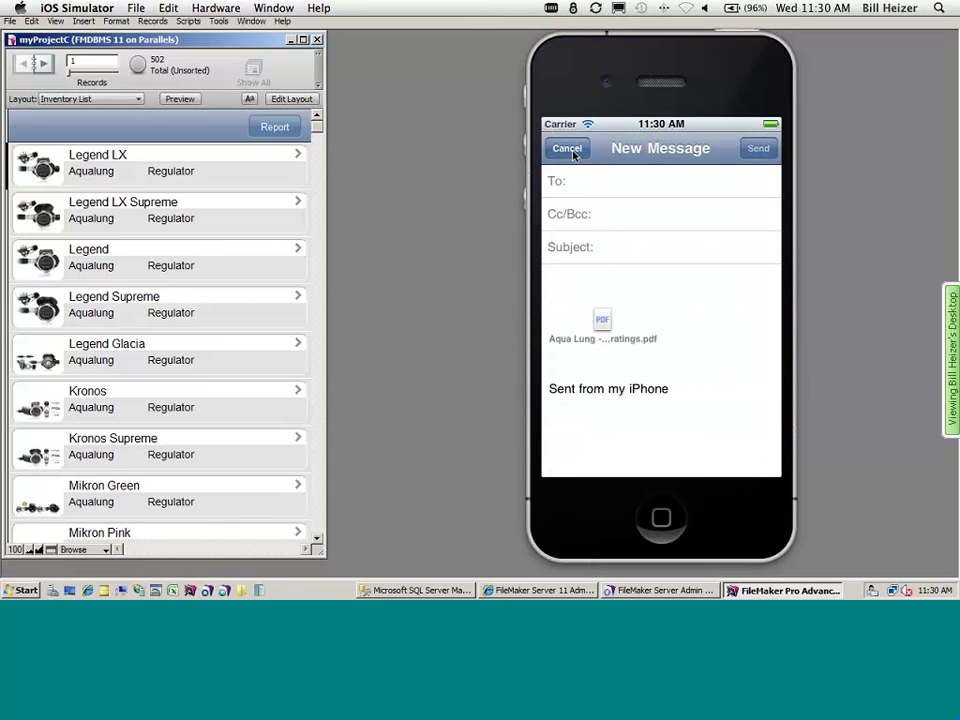
pyautogui.click(568, 150)
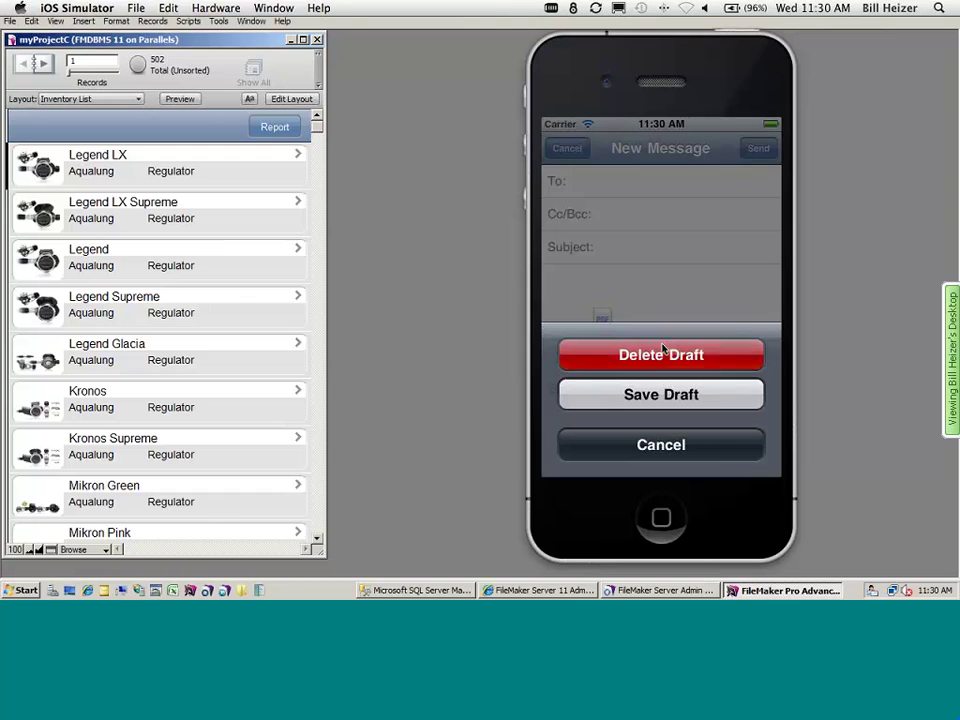
pyautogui.click(662, 350)
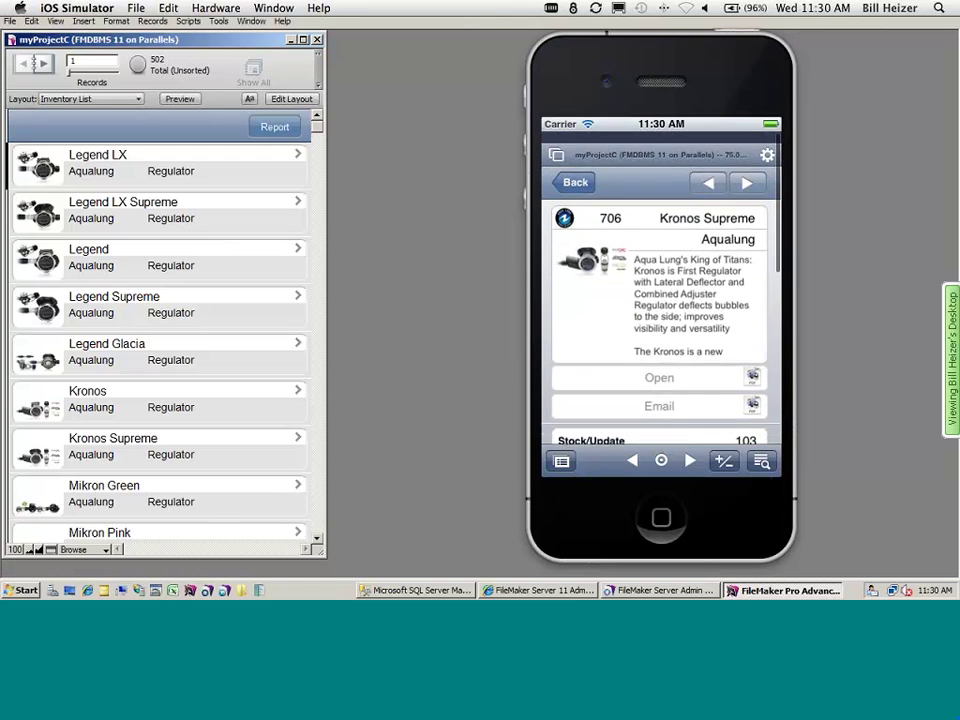
# - Move to the next record, Mikron Green, and scroll through its stock and price history
pyautogui.click(690, 460)
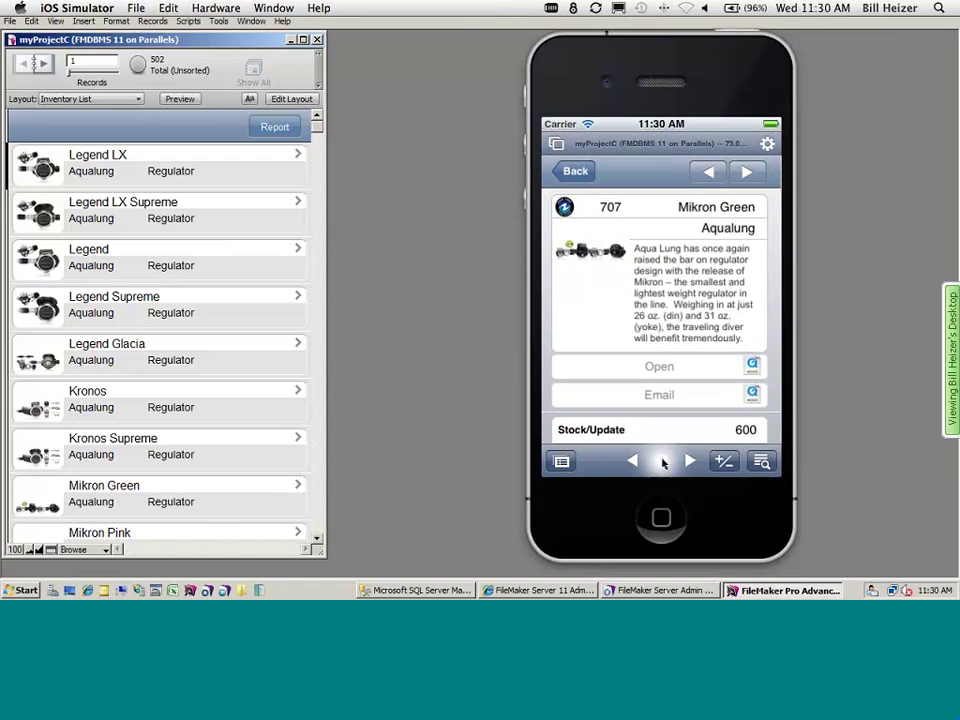
pyautogui.click(662, 460)
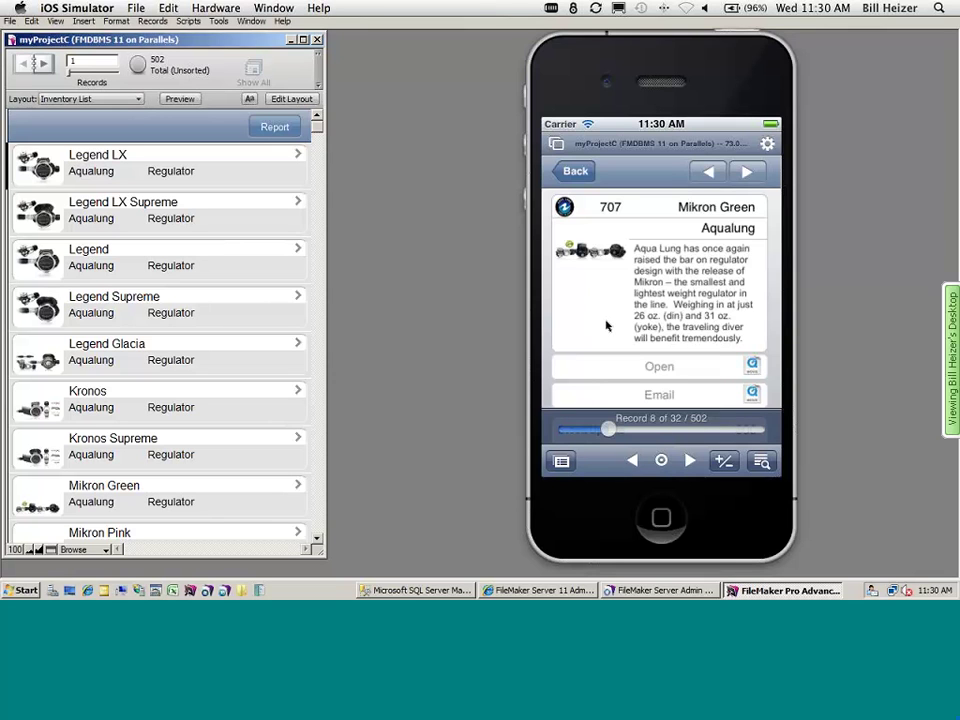
pyautogui.click(660, 461)
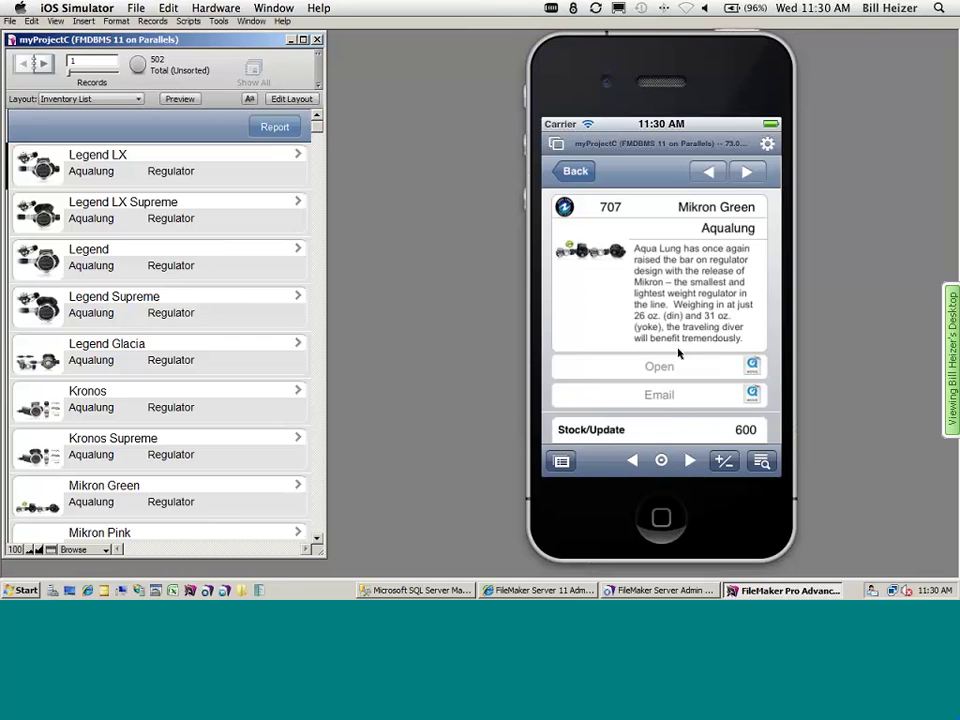
pyautogui.scroll(-5, 682, 190)
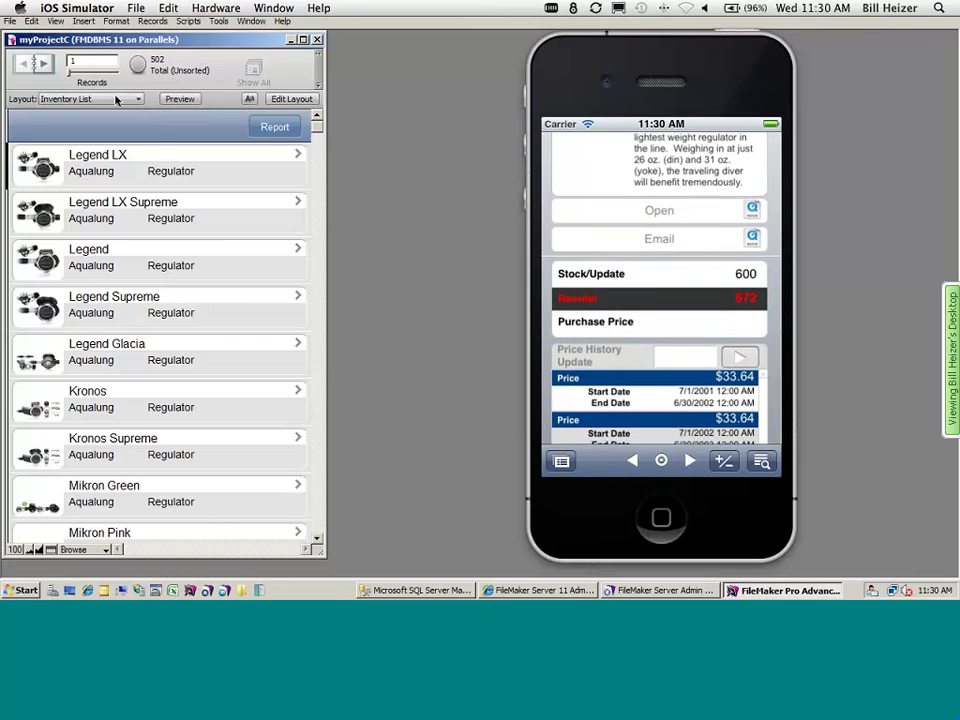
pyautogui.click(116, 97)
# - Switch to the Inventory Detail layout and advance five records to Mikron Green
pyautogui.click(243, 244)
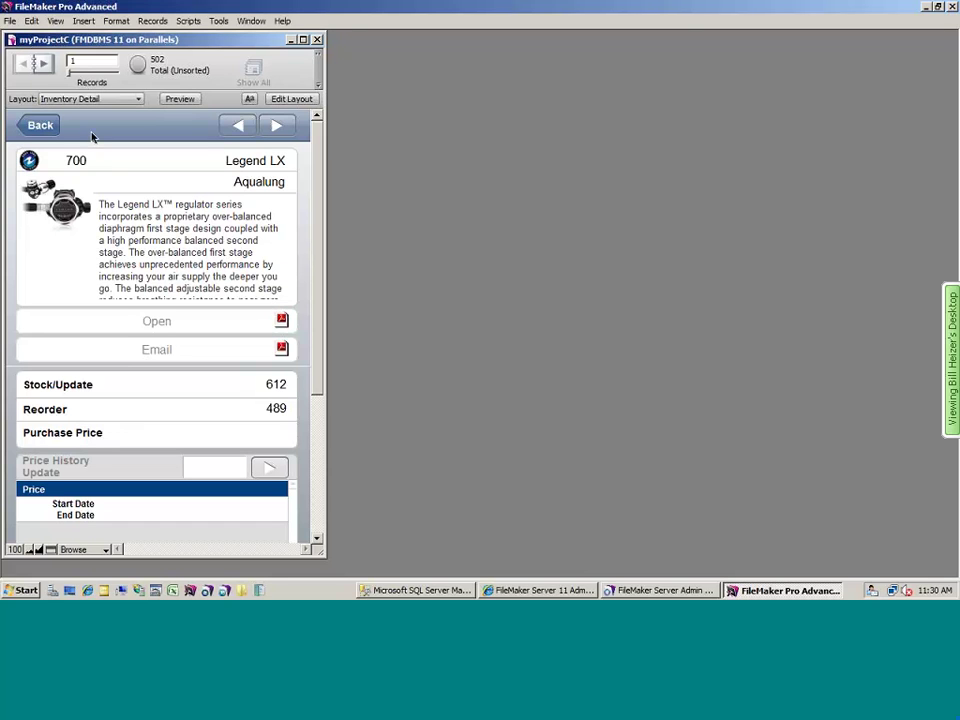
pyautogui.click(41, 62)
pyautogui.click(41, 62)
pyautogui.click(41, 62)
pyautogui.click(41, 62)
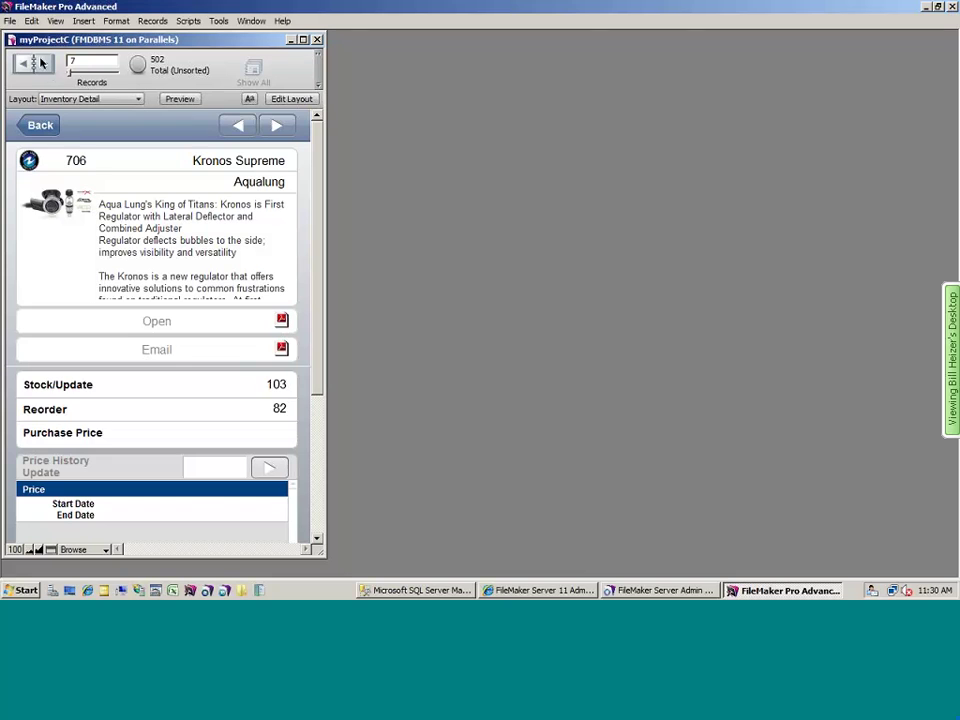
pyautogui.click(41, 62)
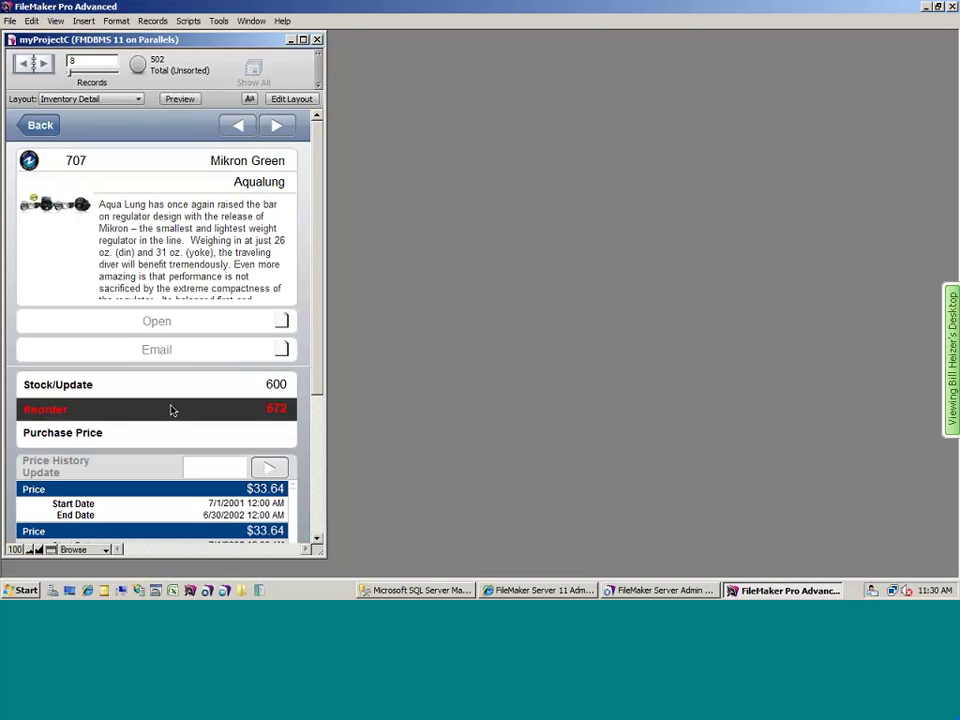
# - In Layout mode, inspect the Reorder field's conditional formatting formula unchanged, then return to Browse mode
pyautogui.hotkey('ctrl', 'l')
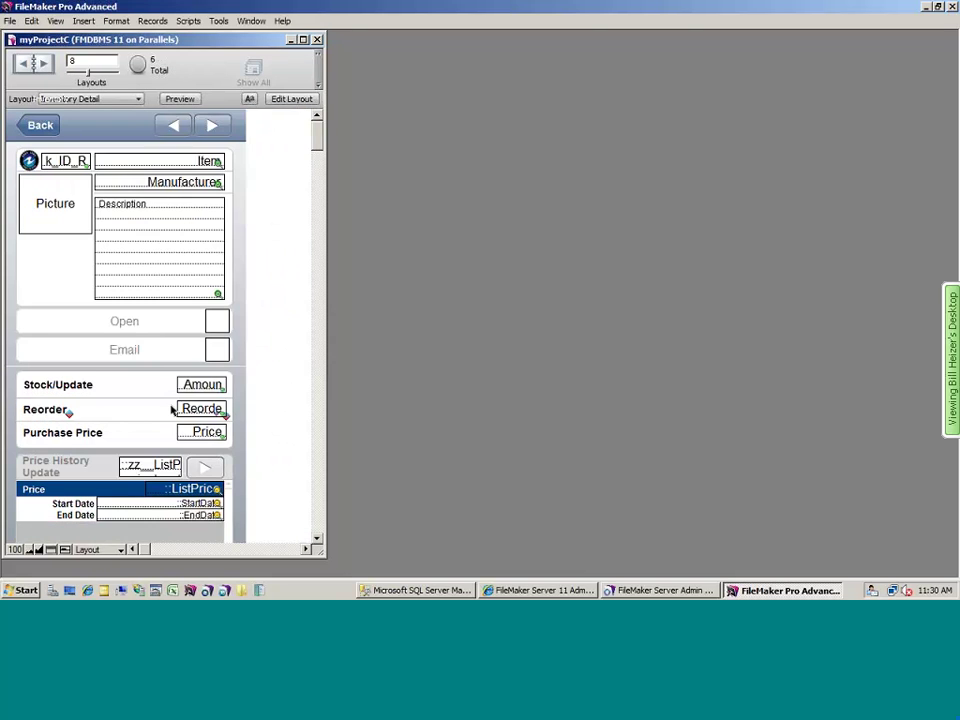
pyautogui.rightClick(157, 413)
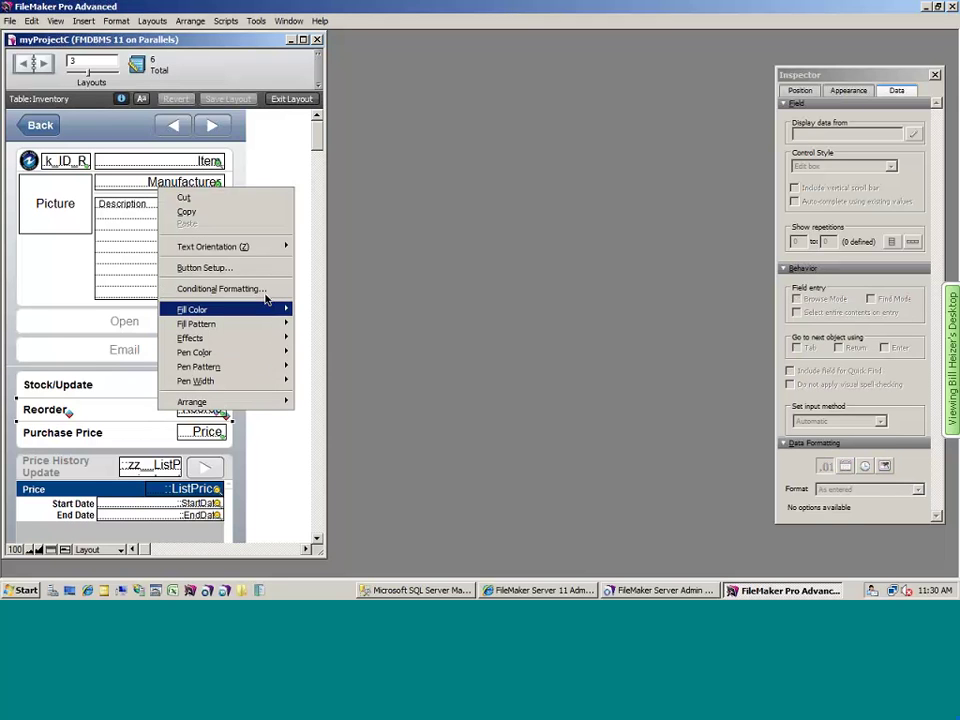
pyautogui.click(265, 286)
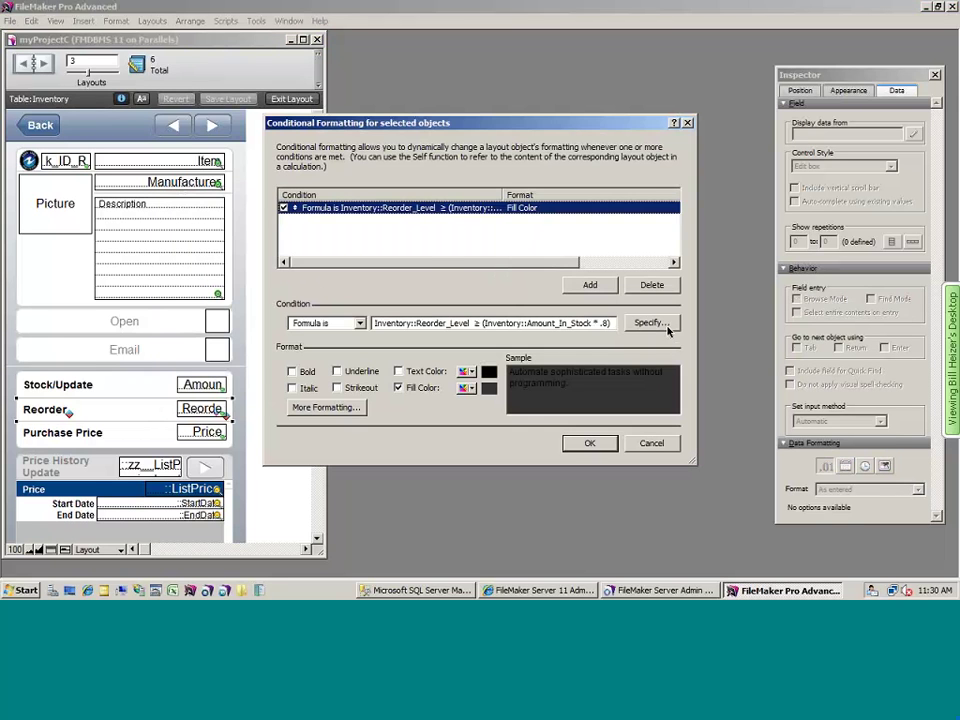
pyautogui.click(666, 327)
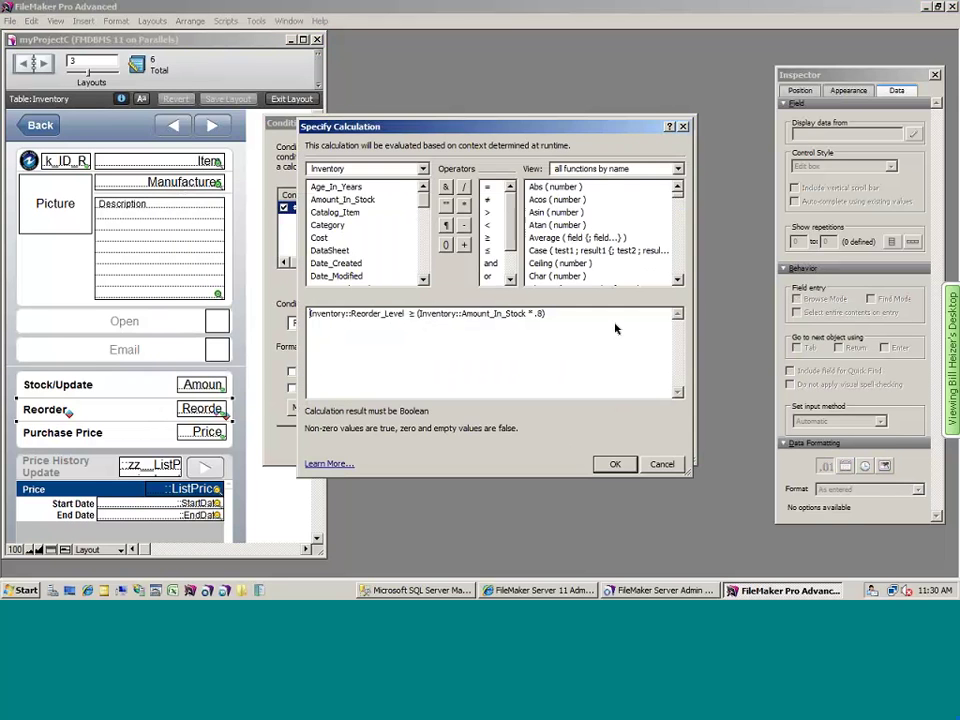
pyautogui.click(662, 464)
pyautogui.click(704, 501)
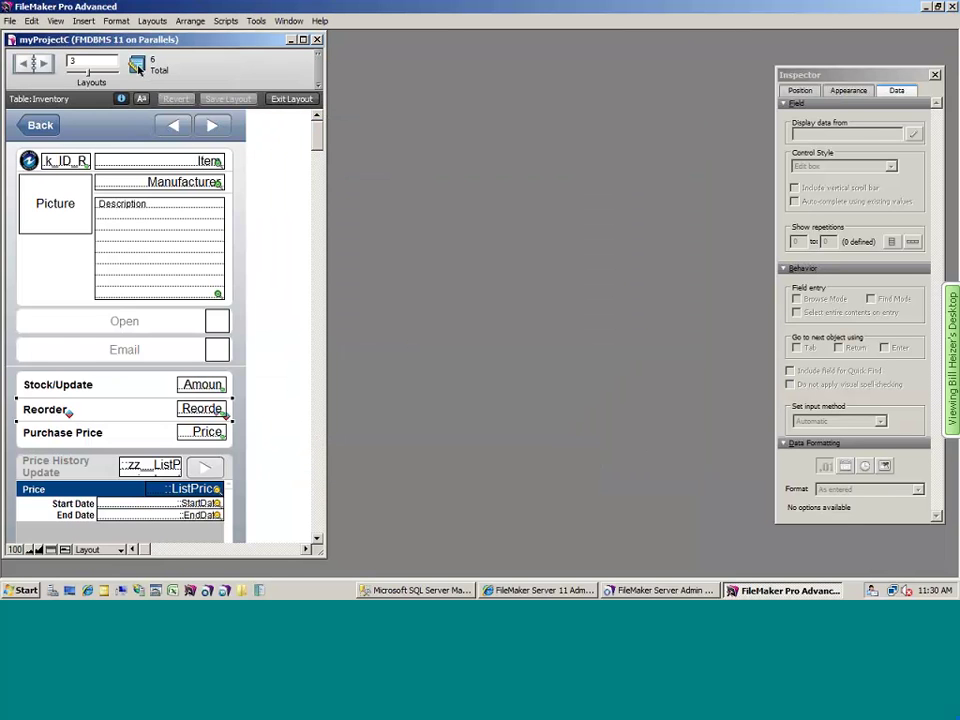
pyautogui.click(55, 21)
pyautogui.click(100, 37)
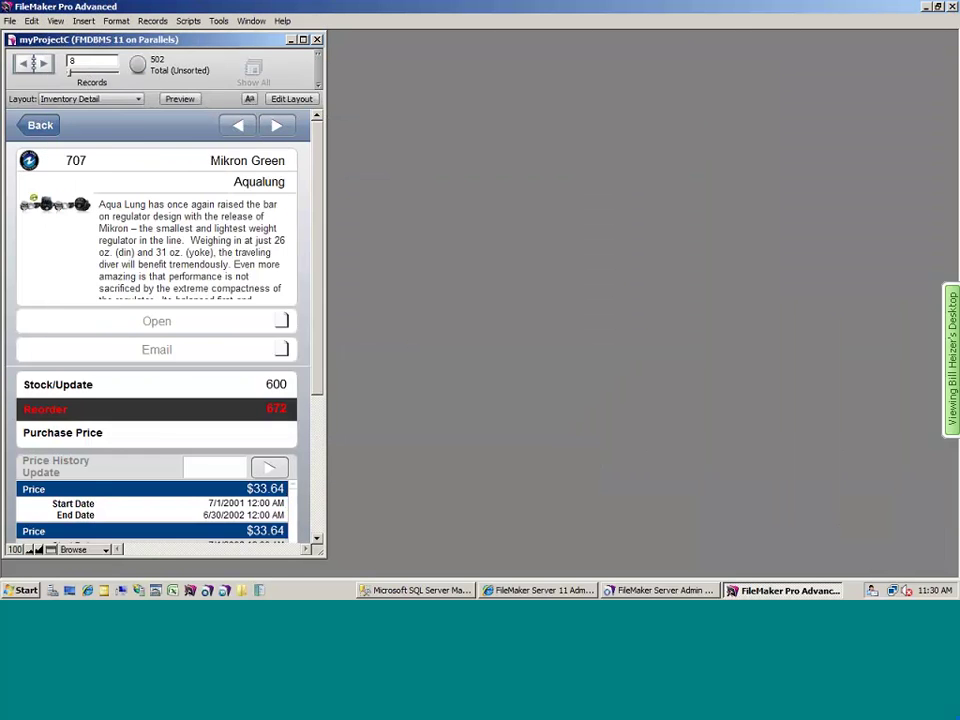
# - Check the phone record, then open the desktop Inventory Record Detail window for Mikron Green
pyautogui.press('super+Tab')
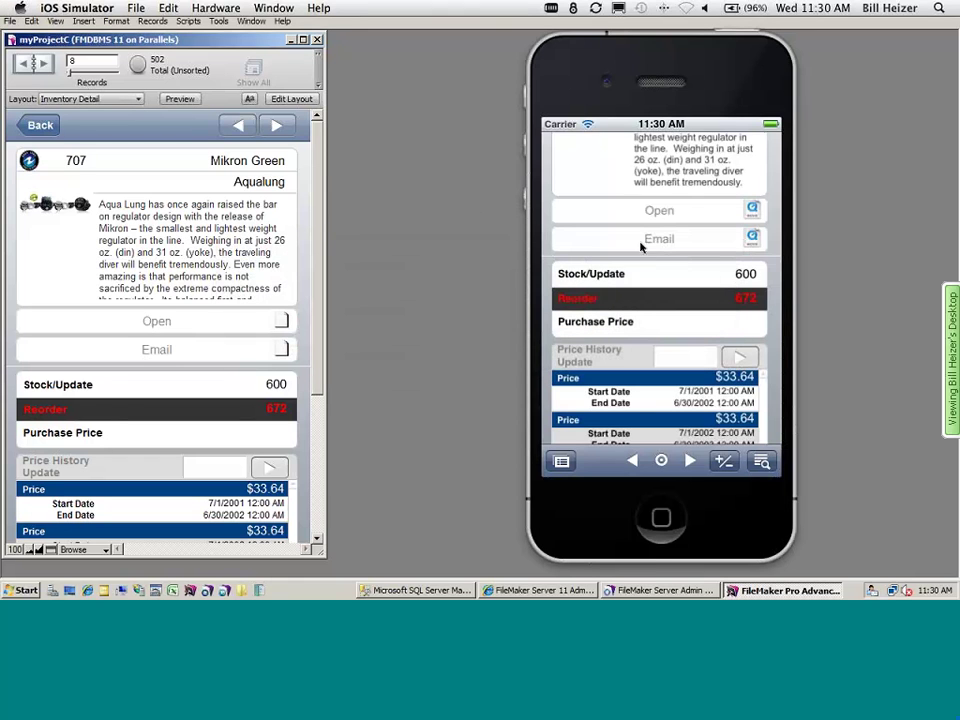
pyautogui.scroll(3, 630, 250)
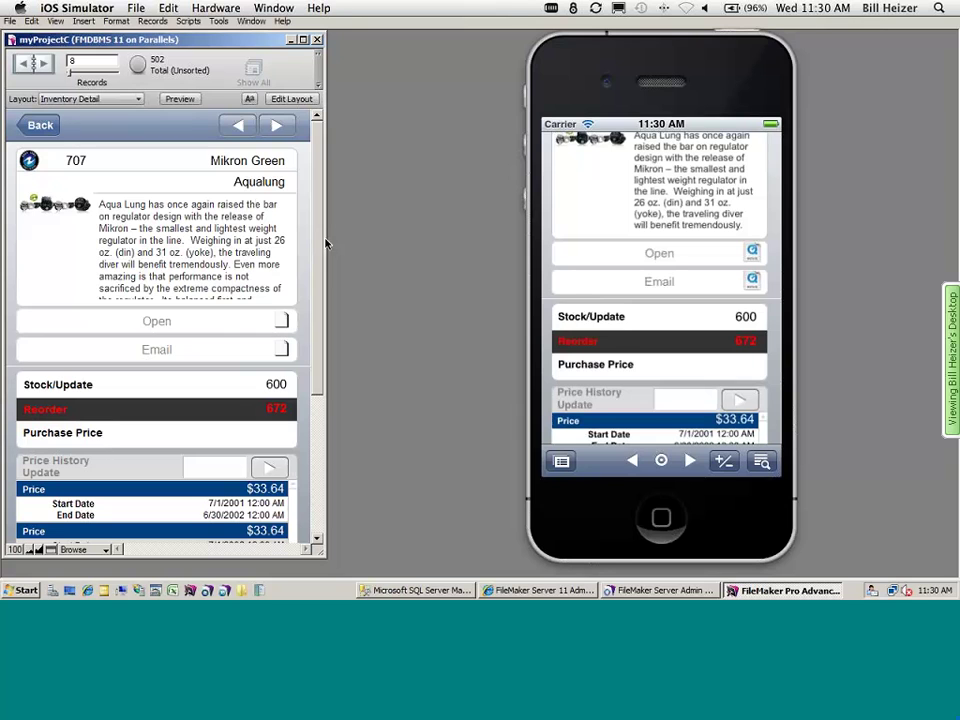
pyautogui.click(115, 132)
pyautogui.click(40, 125)
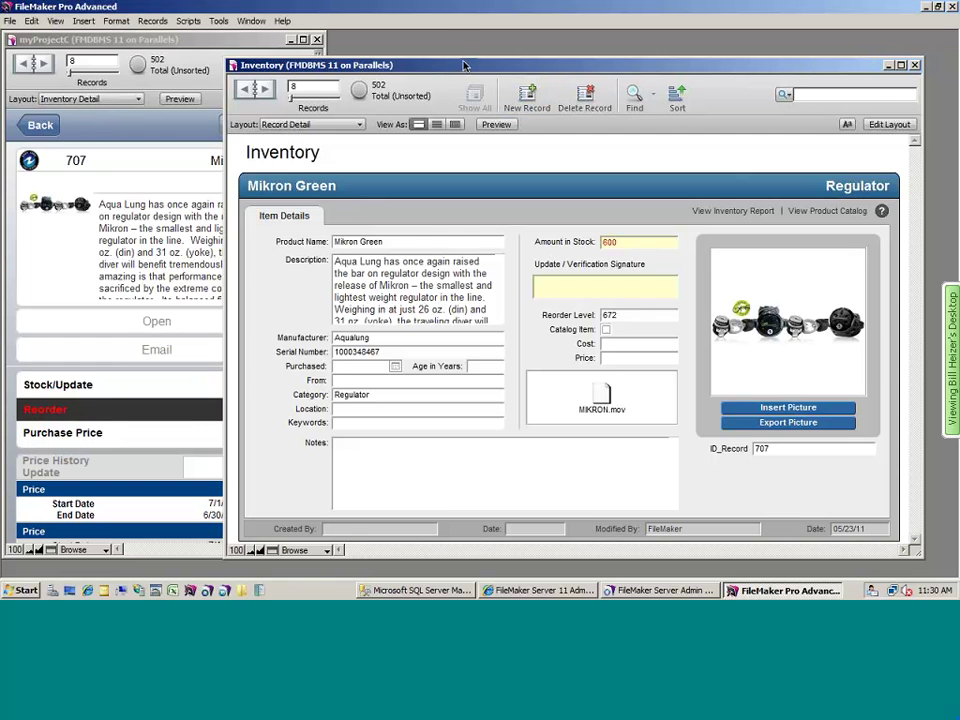
# - Move the Inventory window left and, on the phone, change Mikron Green's units in stock from 600 to 800
pyautogui.moveTo(463, 65); pyautogui.dragTo(99, 64)
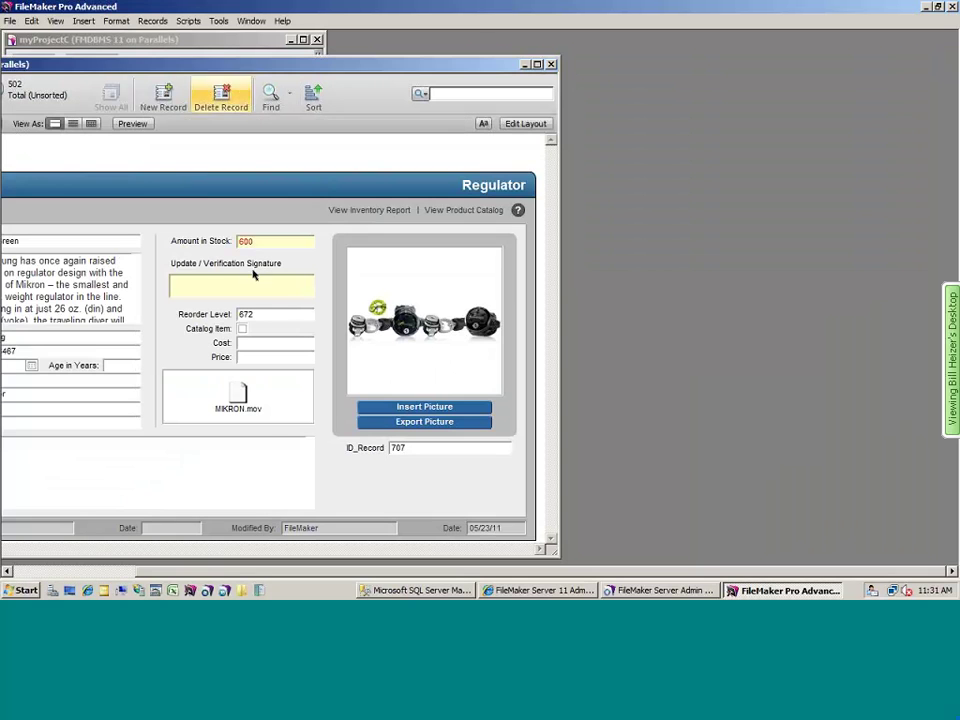
pyautogui.moveTo(271, 65); pyautogui.dragTo(226, 54)
pyautogui.press('super+Tab')
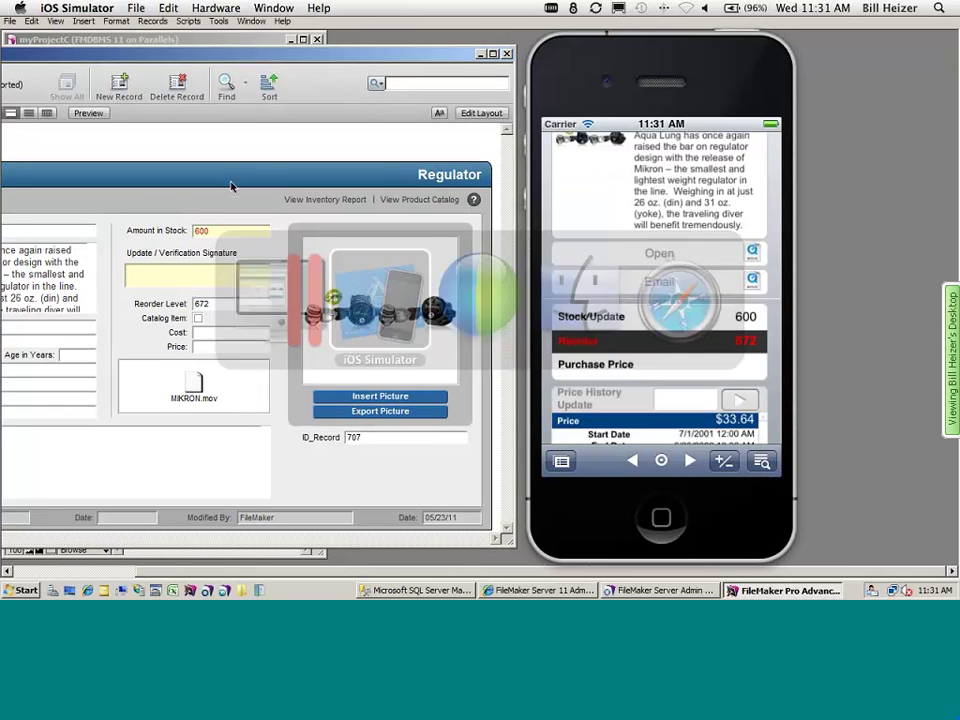
pyautogui.click(666, 318)
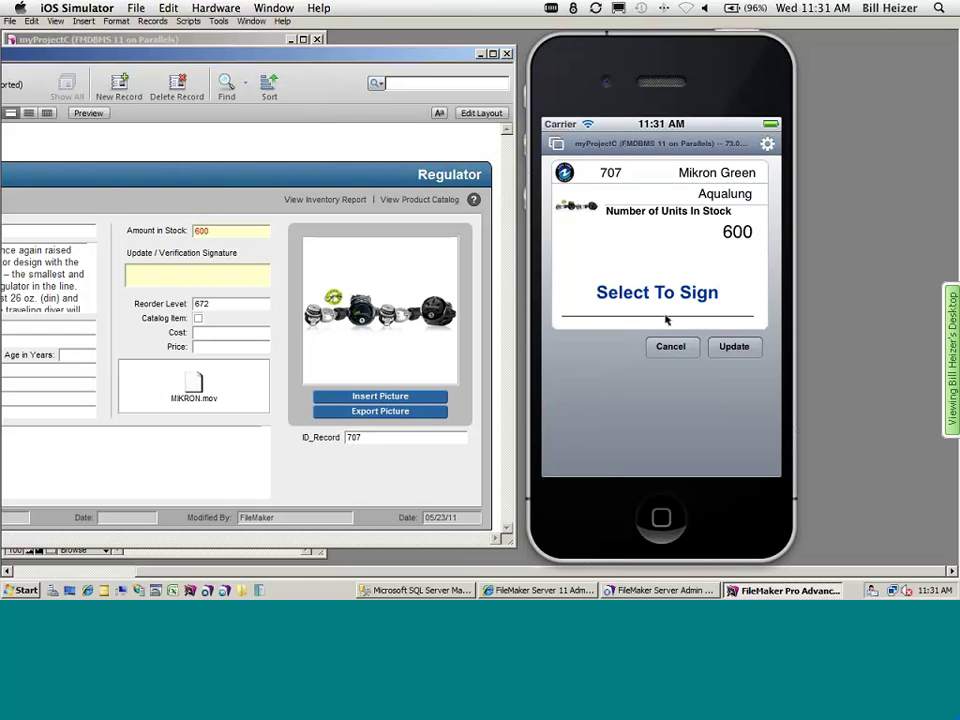
pyautogui.click(738, 233)
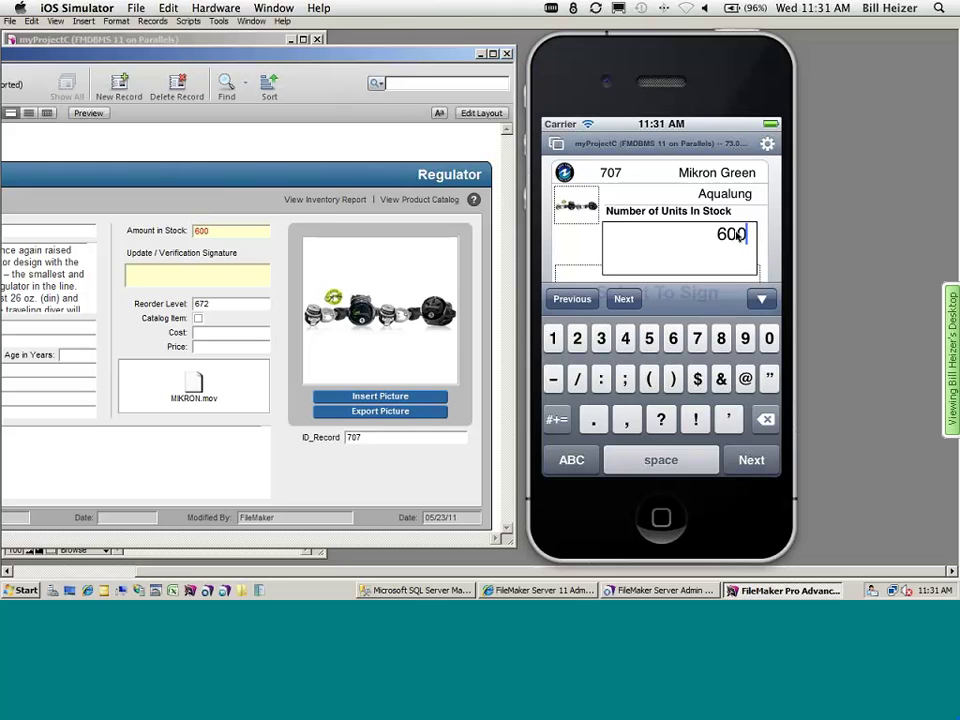
pyautogui.doubleClick(738, 233)
pyautogui.press('BackSpace')
pyautogui.click(728, 338)
pyautogui.click(767, 339)
pyautogui.click(768, 340)
# - Draw and accept a verification signature, then save the stock update
pyautogui.click(621, 299)
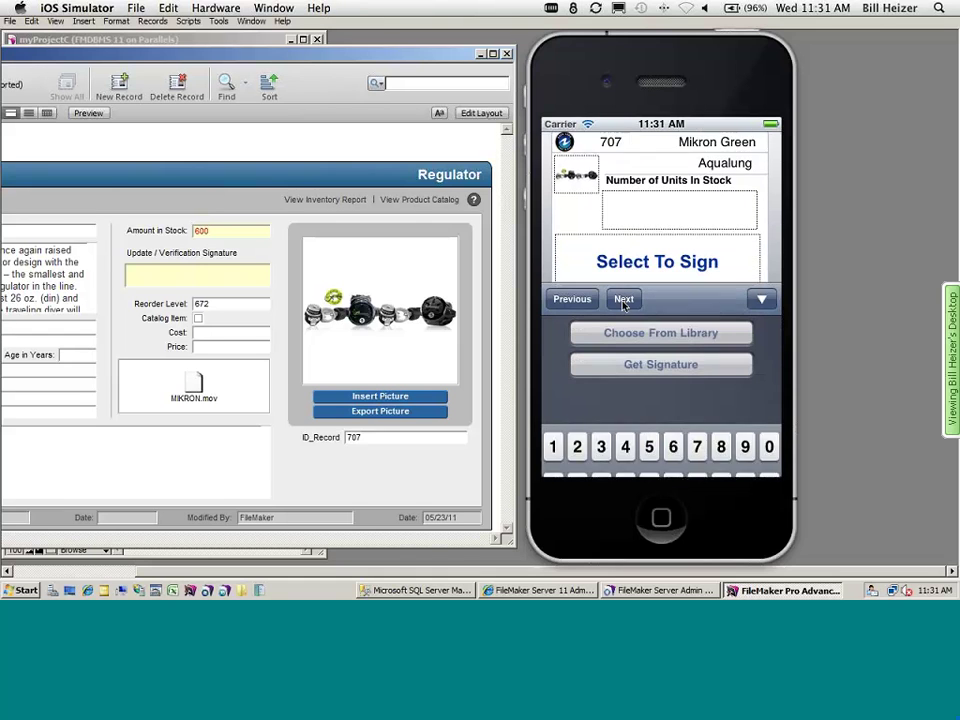
pyautogui.click(675, 368)
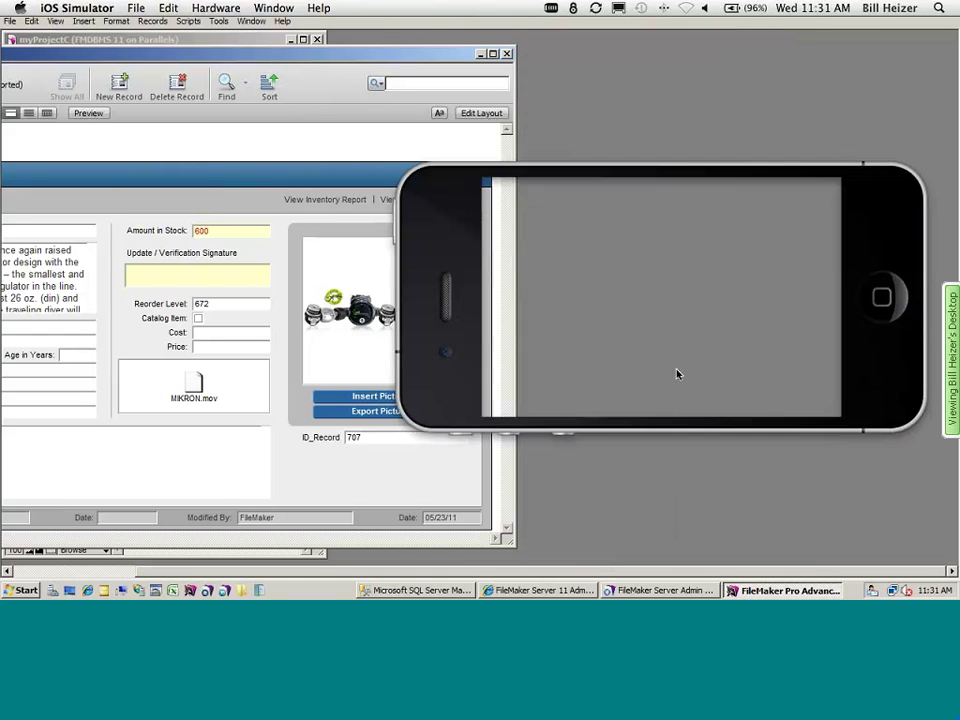
pyautogui.moveTo(551, 291)
pyautogui.mouseDown()
pyautogui.moveTo(561, 321)
pyautogui.moveTo(607, 308)
pyautogui.mouseUp()
pyautogui.moveTo(568, 349)
pyautogui.mouseDown()
pyautogui.moveTo(656, 309)
pyautogui.moveTo(694, 330)
pyautogui.mouseUp()
pyautogui.moveTo(540, 326); pyautogui.dragTo(725, 320)
pyautogui.moveTo(827, 250); pyautogui.dragTo(610, 318)
pyautogui.moveTo(730, 303); pyautogui.dragTo(727, 322)
pyautogui.click(815, 194)
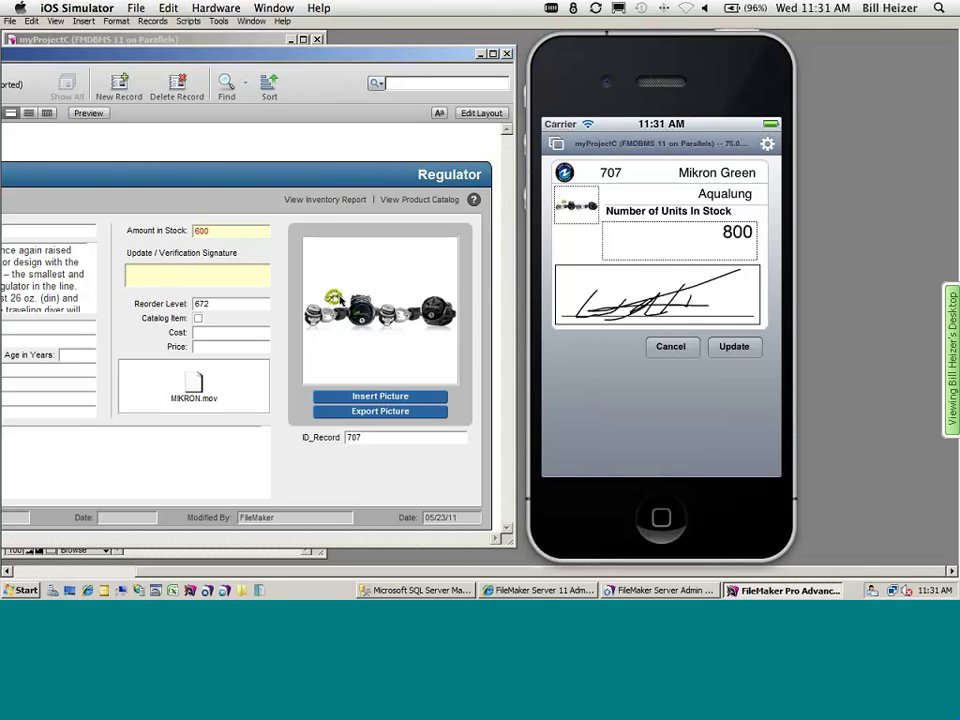
pyautogui.click(733, 346)
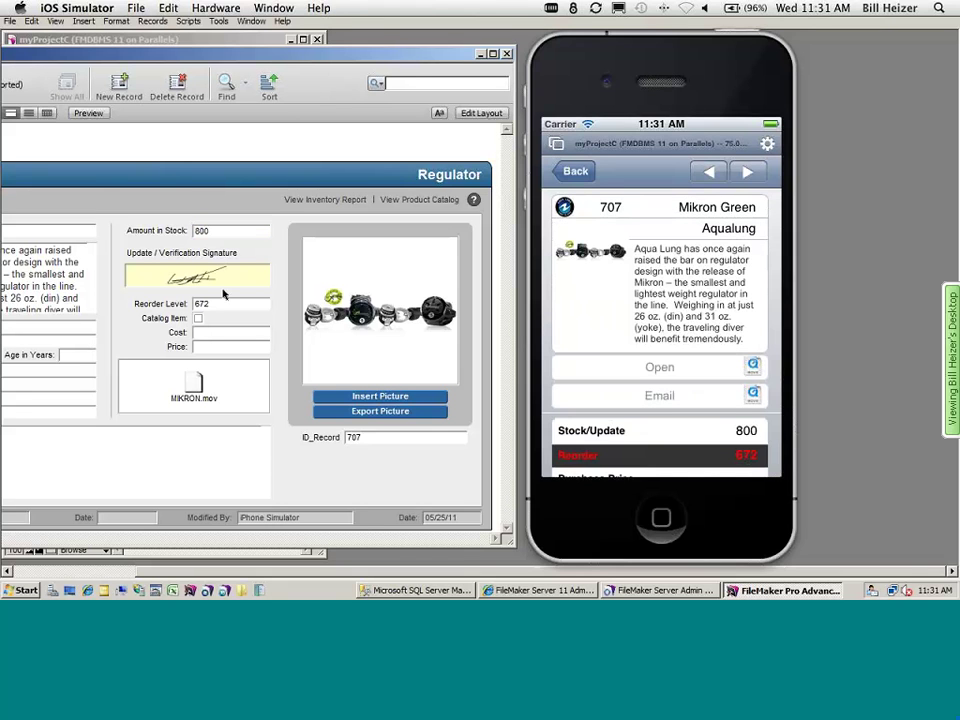
# - Close the desktop Inventory window showing Mikron Green's updated stock
pyautogui.click(186, 55)
pyautogui.moveTo(215, 63); pyautogui.dragTo(215, 66)
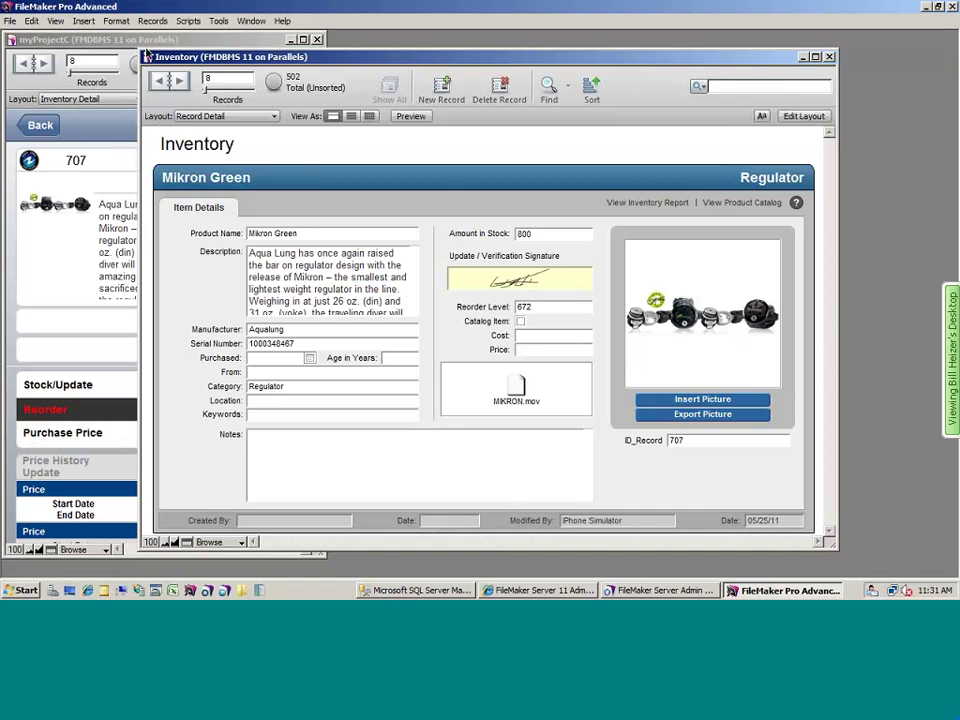
pyautogui.doubleClick(147, 56)
# - Scroll the phone and desktop Mikron Green records down to the price history entries
pyautogui.press('super+Tab')
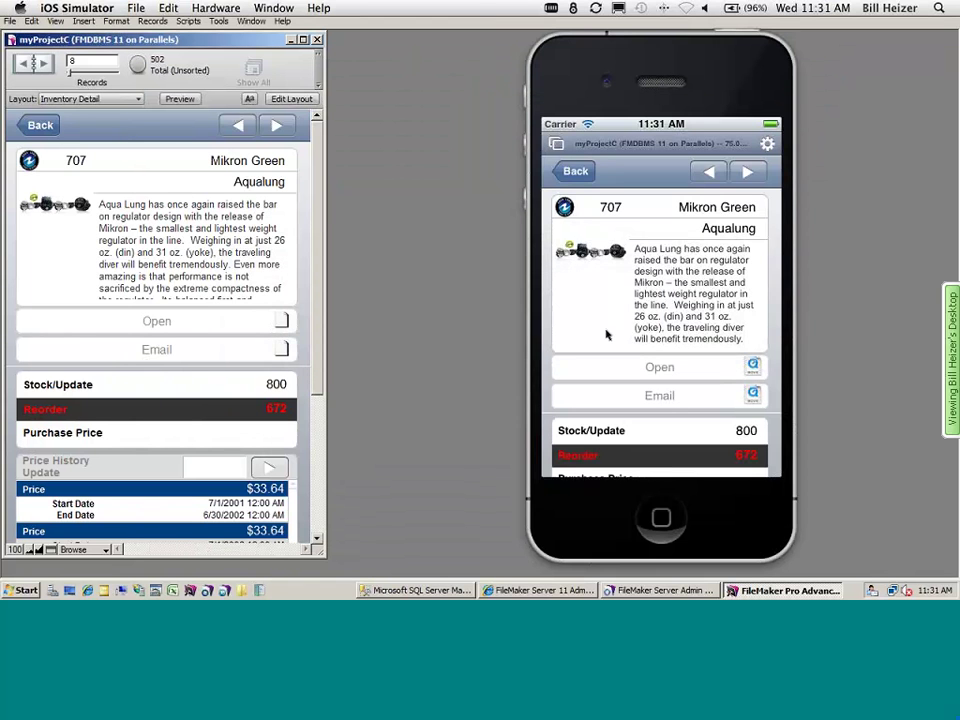
pyautogui.scroll(-3, 549, 332)
pyautogui.moveTo(611, 380); pyautogui.dragTo(612, 196)
pyautogui.click(315, 308)
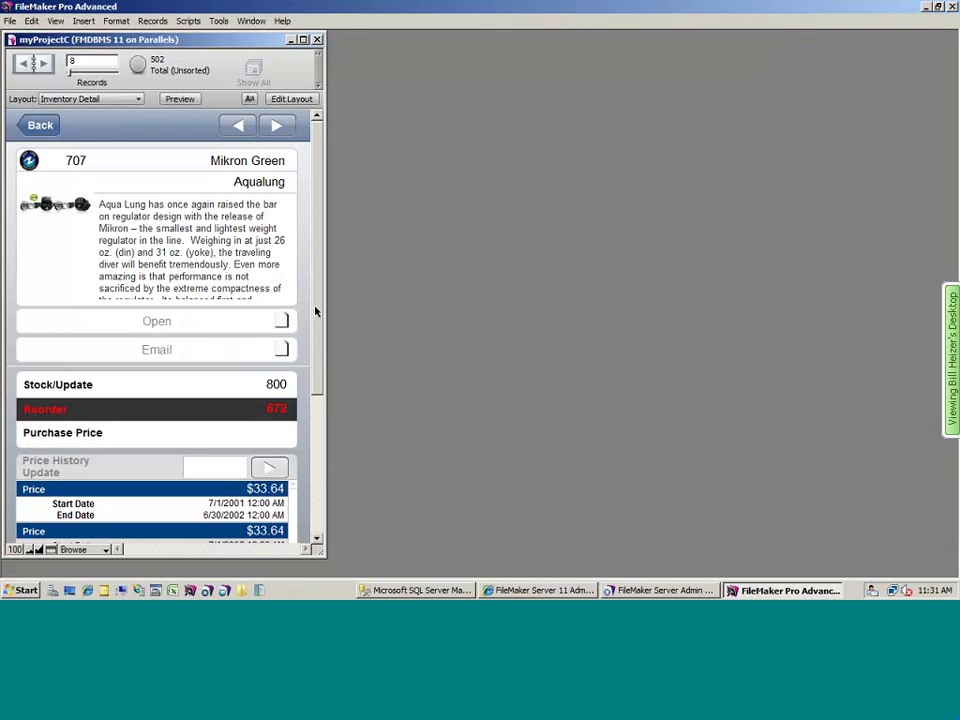
pyautogui.scroll(-5, 240, 381)
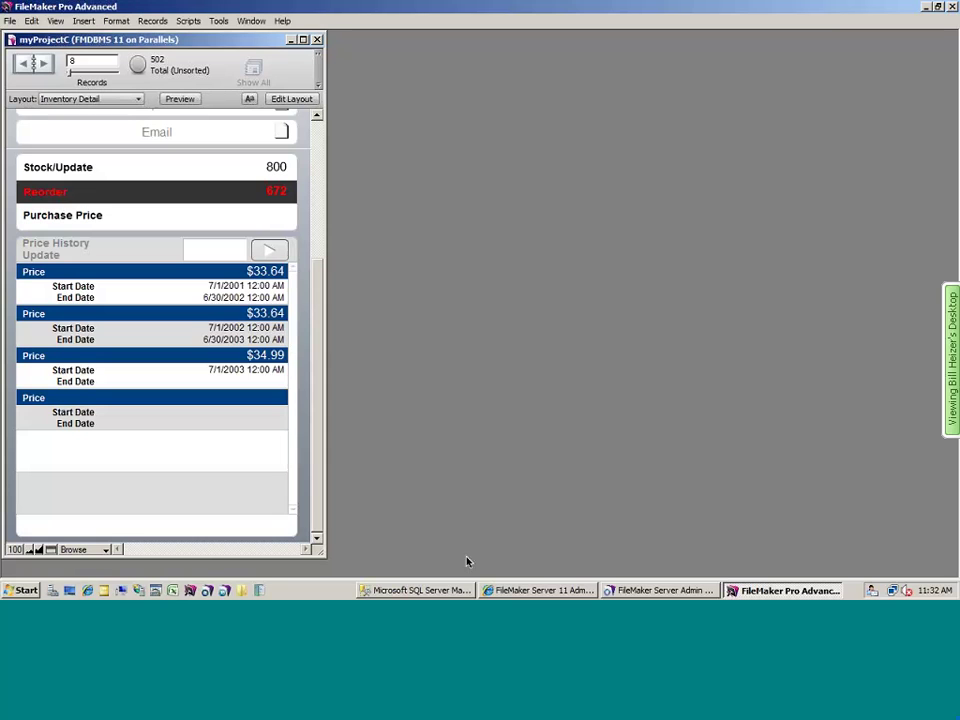
# - In SQL Server Management Studio, start a query selecting everything from Production.ProductListPriceHistory
pyautogui.click(418, 590)
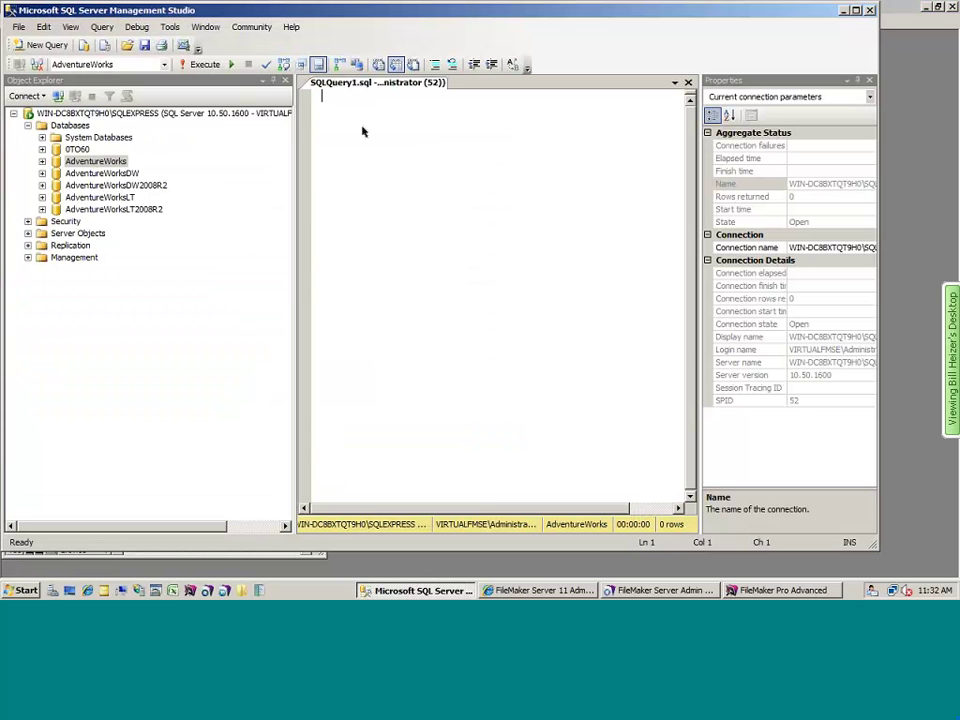
pyautogui.write('sel')
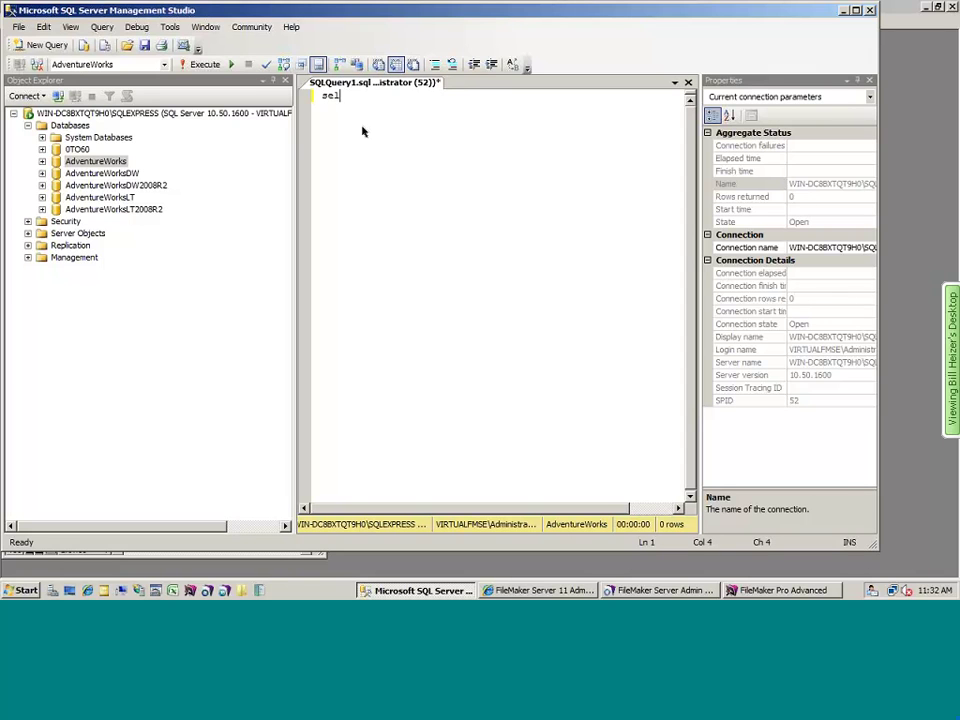
pyautogui.write('ect * from Pro')
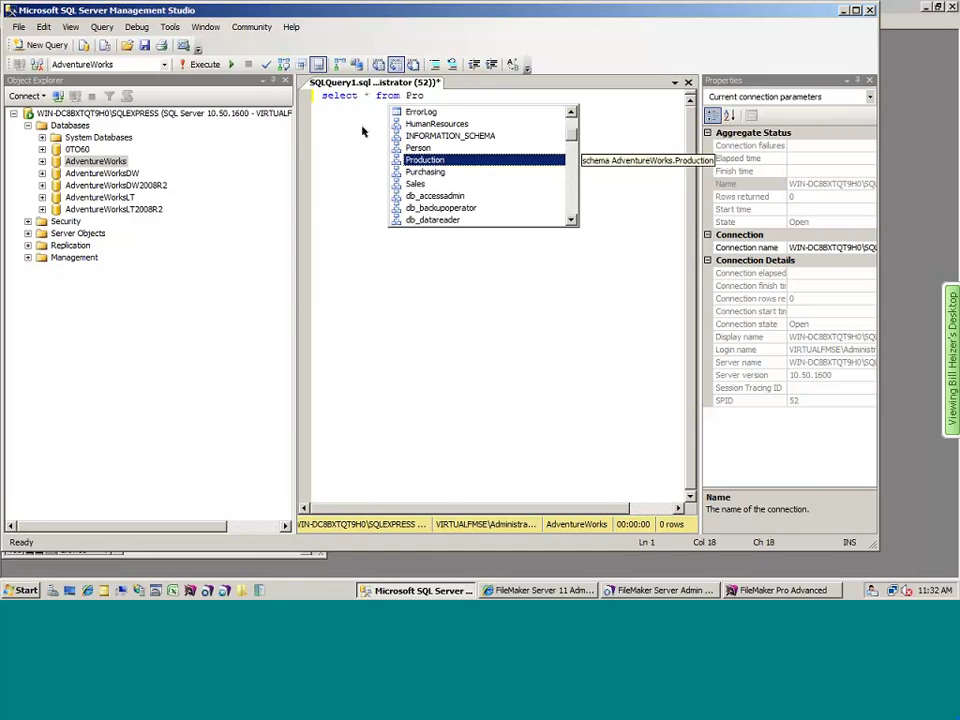
pyautogui.press('Tab')
pyautogui.write('.Prodcut')
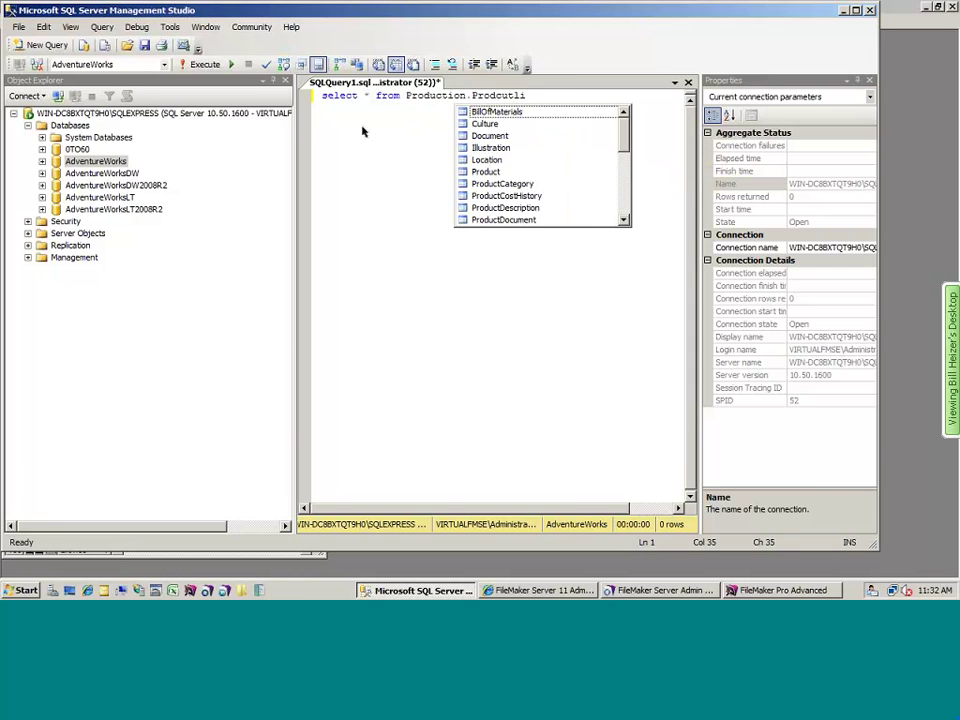
pyautogui.press('BackSpace')
pyautogui.press('BackSpace')
pyautogui.press('BackSpace')
pyautogui.press('BackSpace')
pyautogui.write('d')
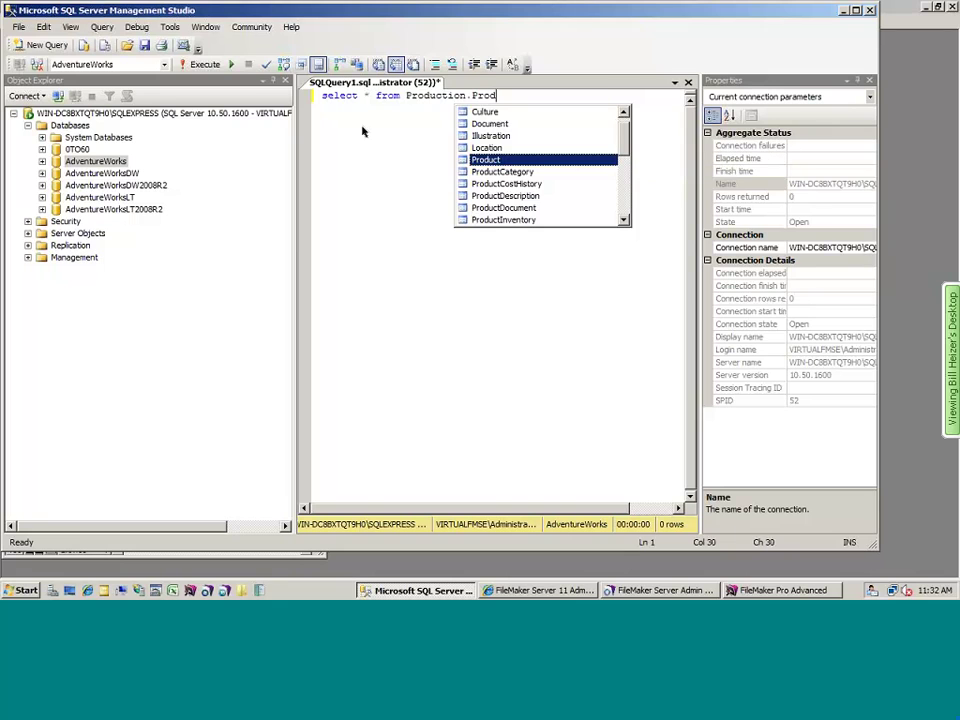
pyautogui.write('uctL')
pyautogui.press('Tab')
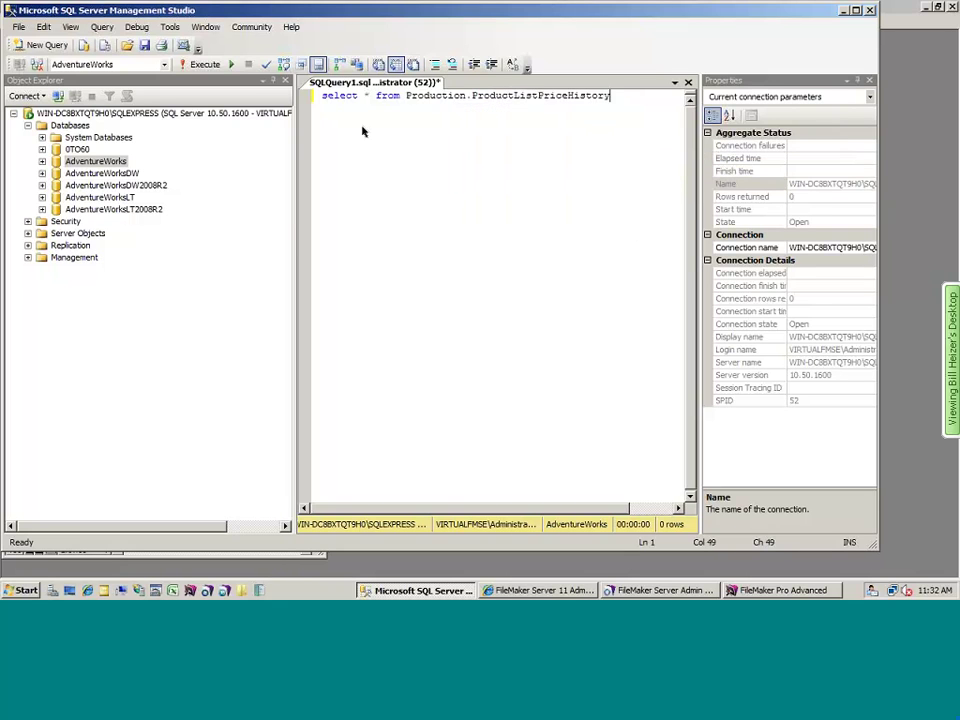
# - Filter the query to ProductID = 707 and execute it
pyautogui.write('where Prodcut')
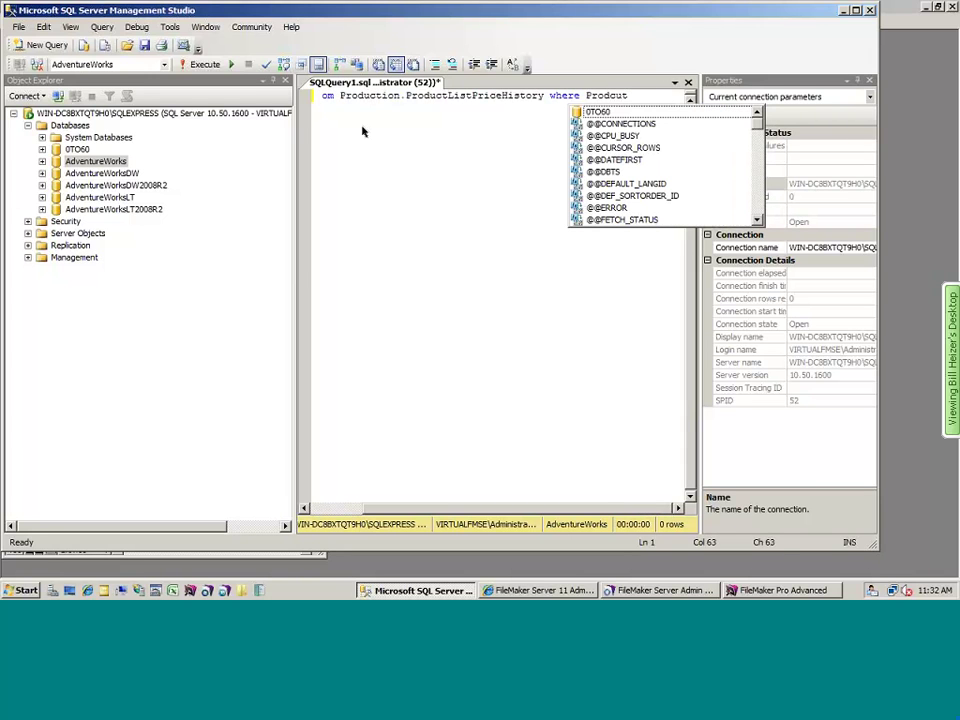
pyautogui.press('BackSpace')
pyautogui.press('BackSpace')
pyautogui.press('BackSpace')
pyautogui.write('uct')
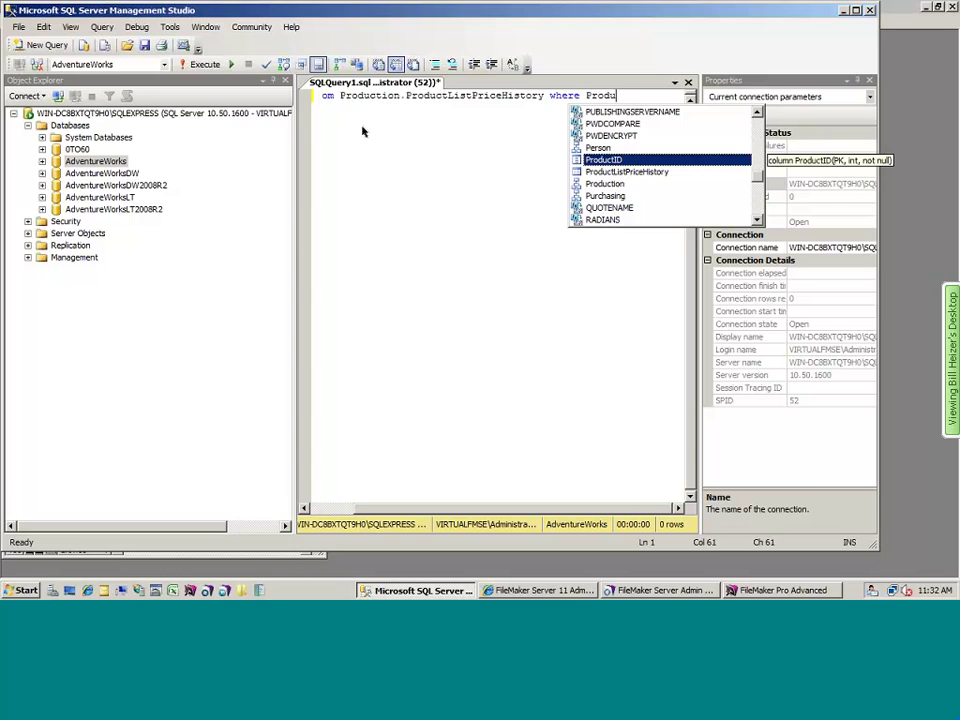
pyautogui.press('Tab')
pyautogui.write('= 707')
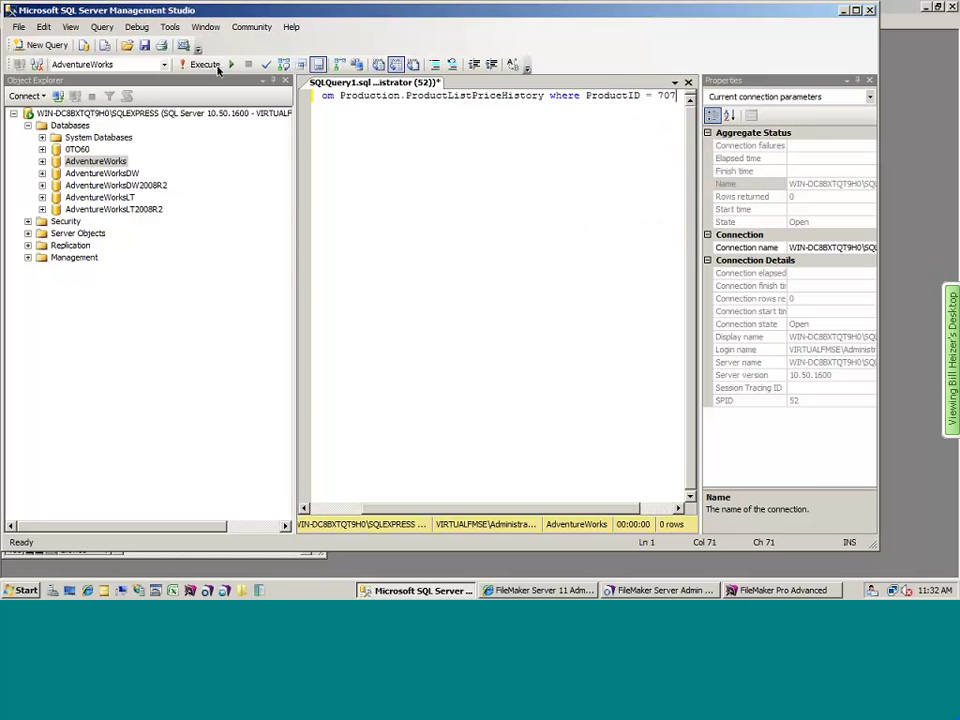
pyautogui.click(216, 66)
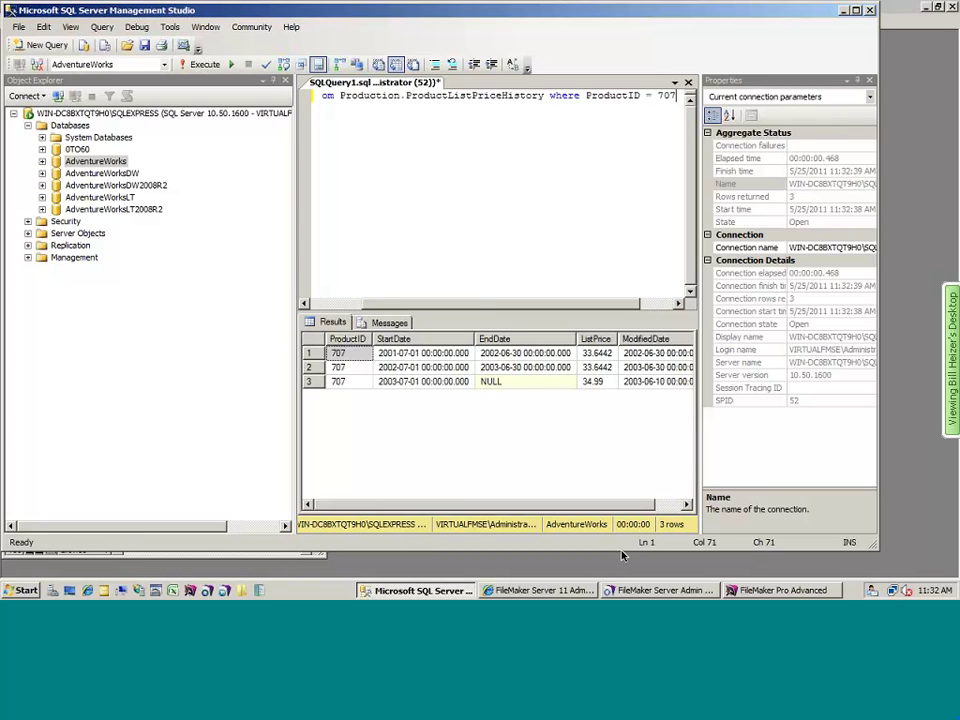
# - Bring the iOS Simulator forward and move it right beside the SSMS results grid
pyautogui.press('super+Tab')
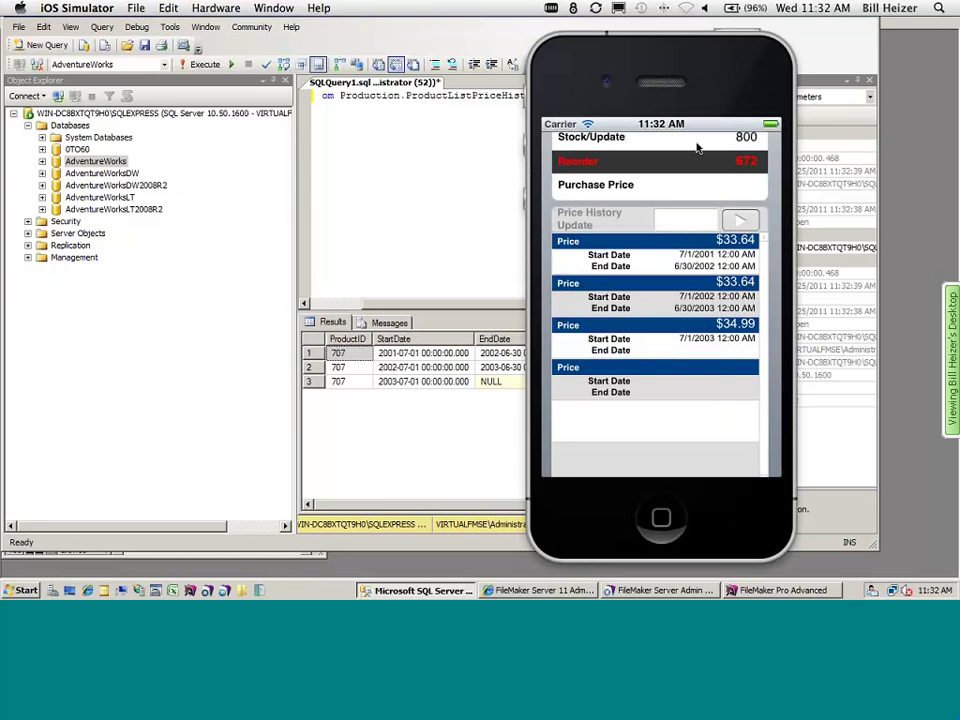
pyautogui.moveTo(672, 58); pyautogui.dragTo(772, 58)
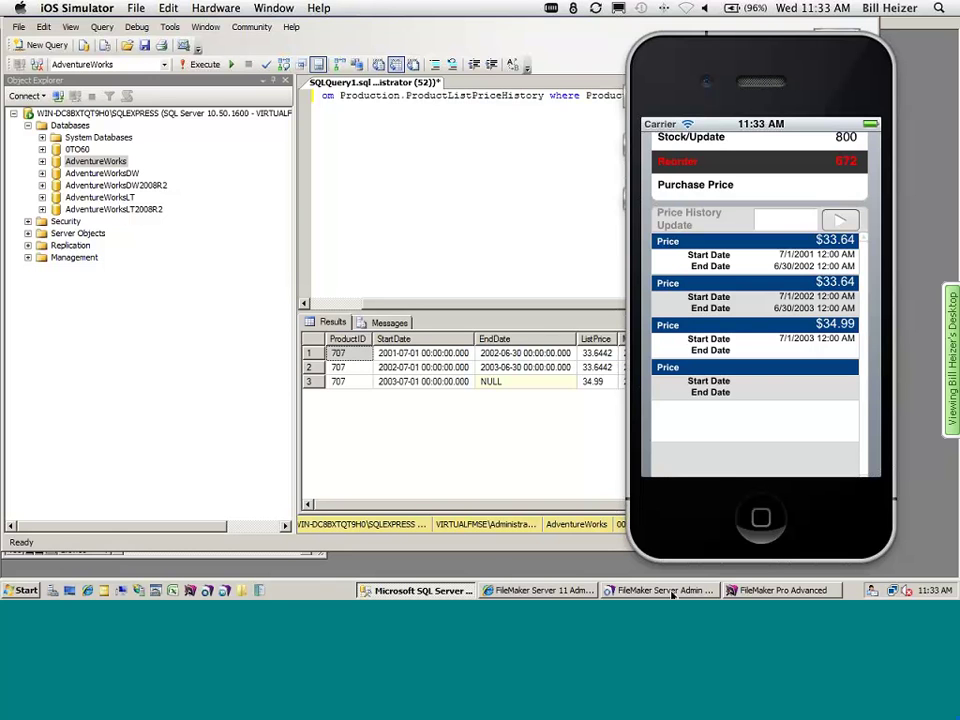
# - Open the Add Price Change script and inspect its ListPrice and StartDate Set Field steps
pyautogui.click(616, 408)
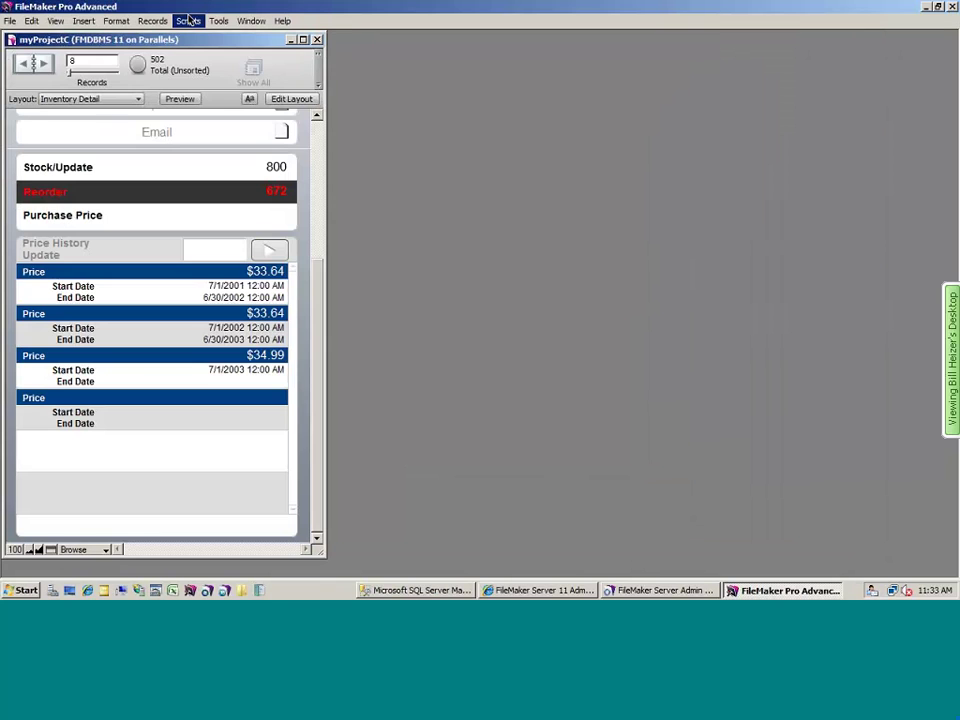
pyautogui.click(188, 20)
pyautogui.click(232, 37)
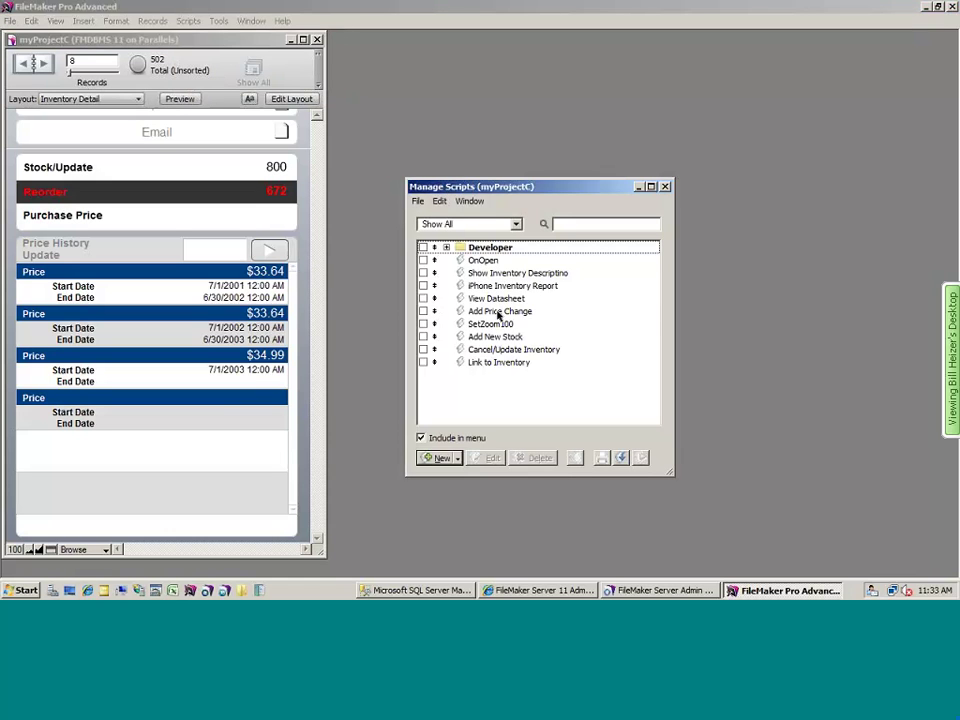
pyautogui.doubleClick(498, 312)
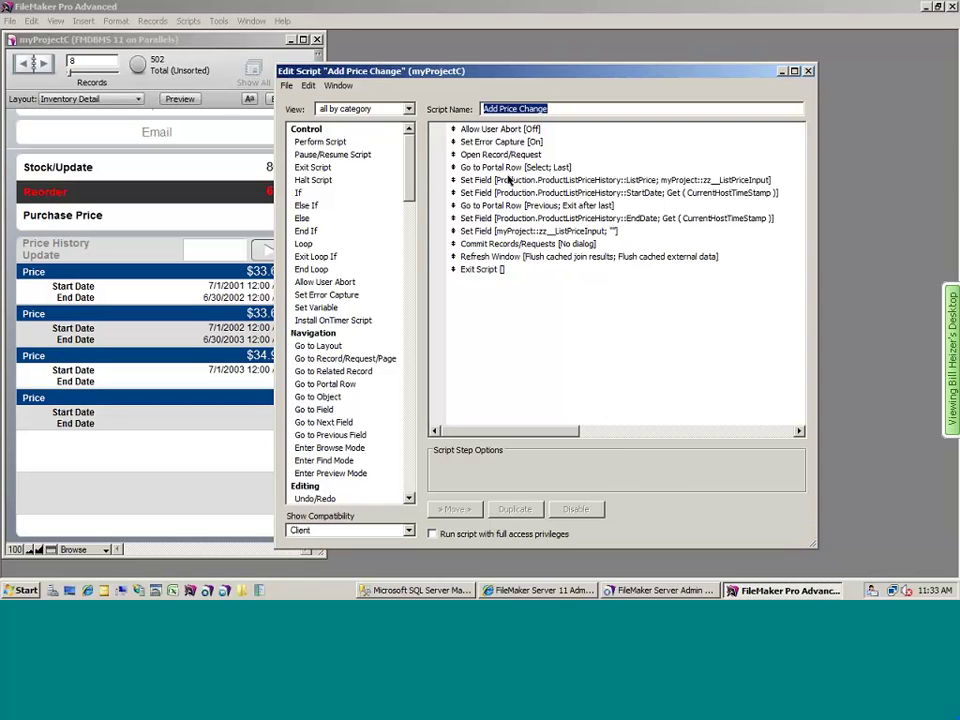
pyautogui.click(512, 181)
pyautogui.click(517, 193)
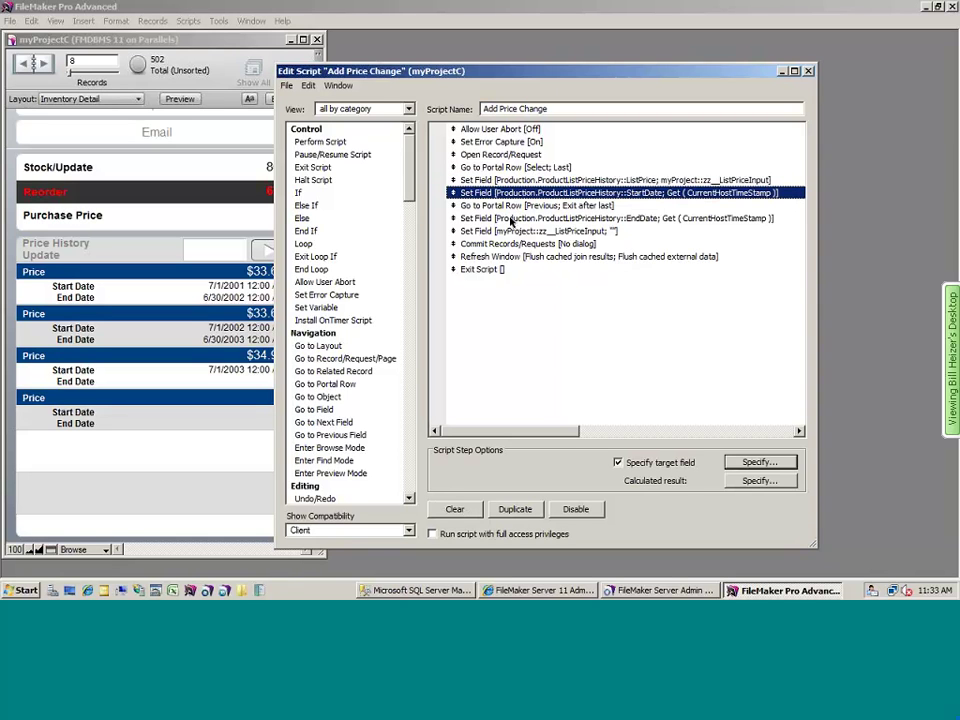
# - Close the script editor and script list, and return to the iOS Simulator
pyautogui.click(809, 71)
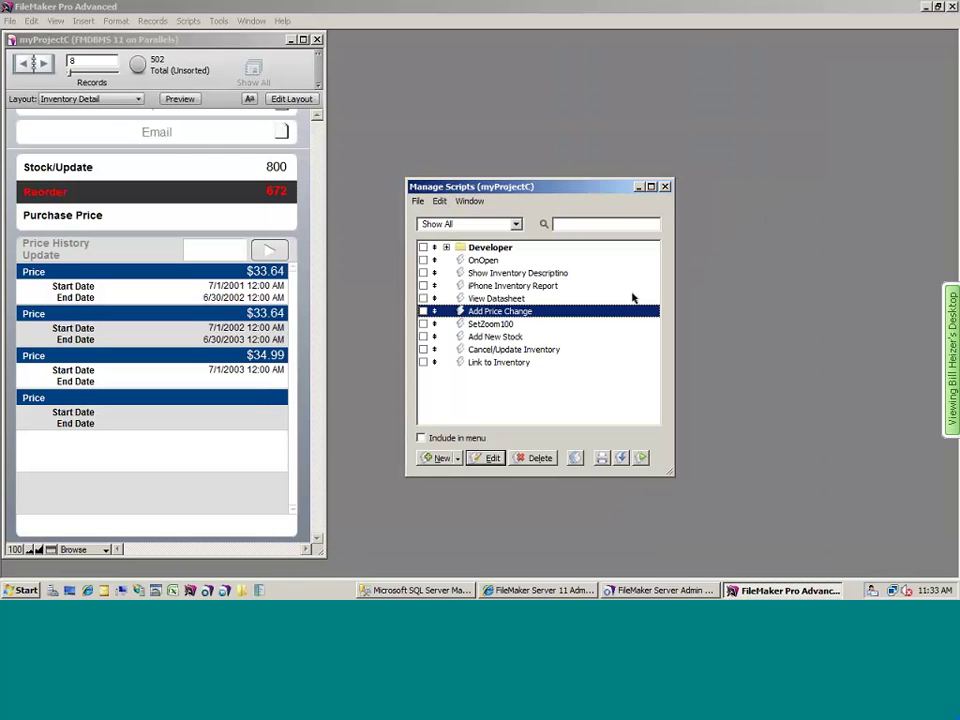
pyautogui.click(664, 187)
pyautogui.press('super+Tab')
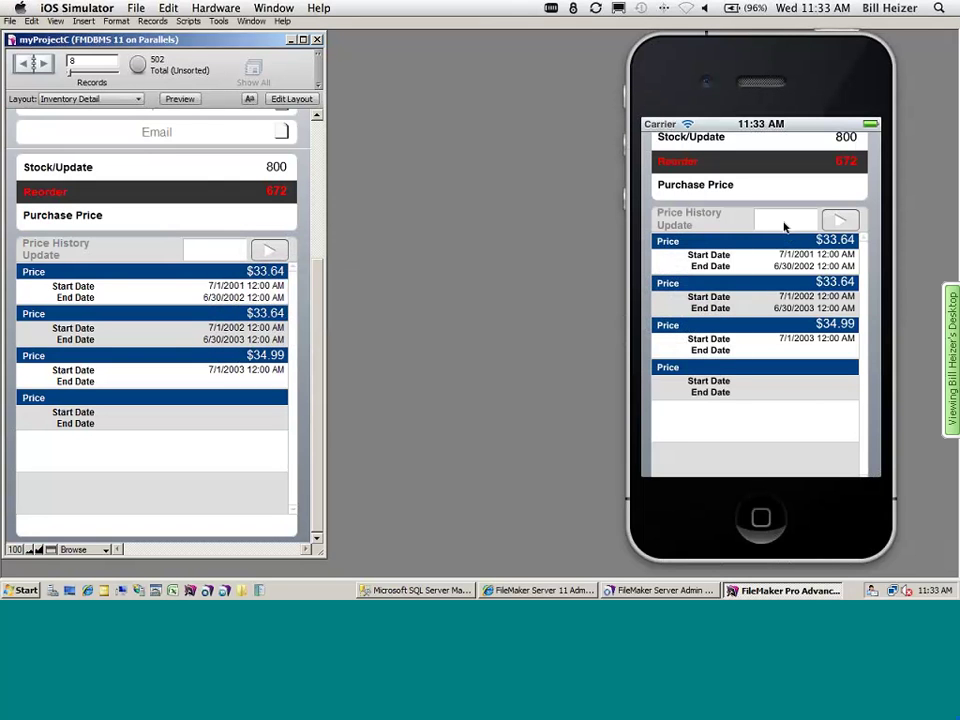
# - Enter 50.00 in the Price History Update field and submit it to the price history
pyautogui.click(785, 227)
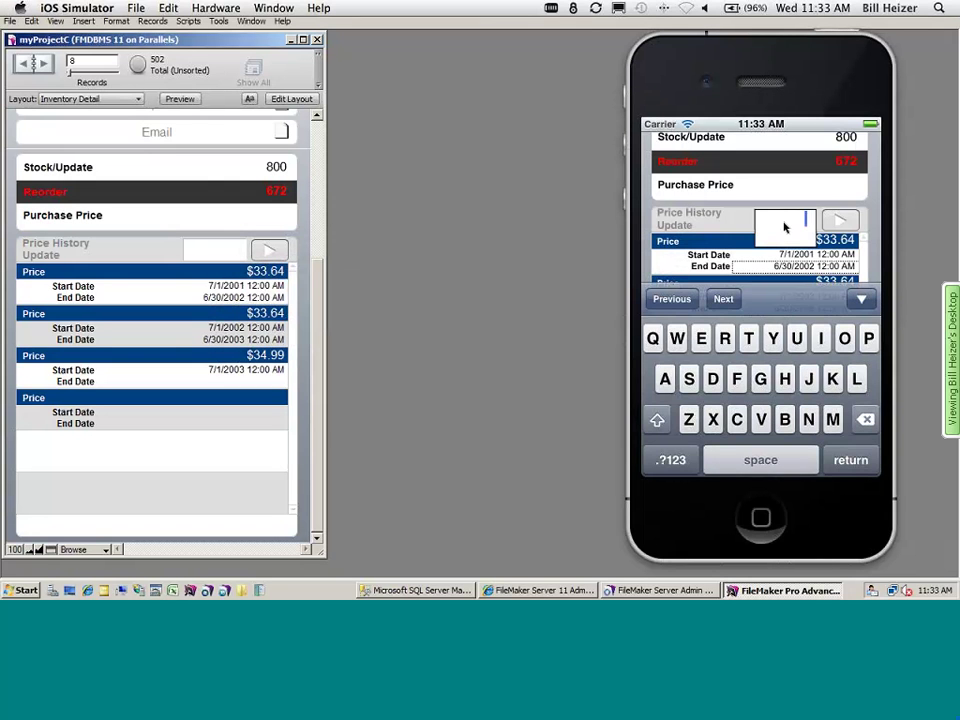
pyautogui.write('50.00')
pyautogui.click(841, 222)
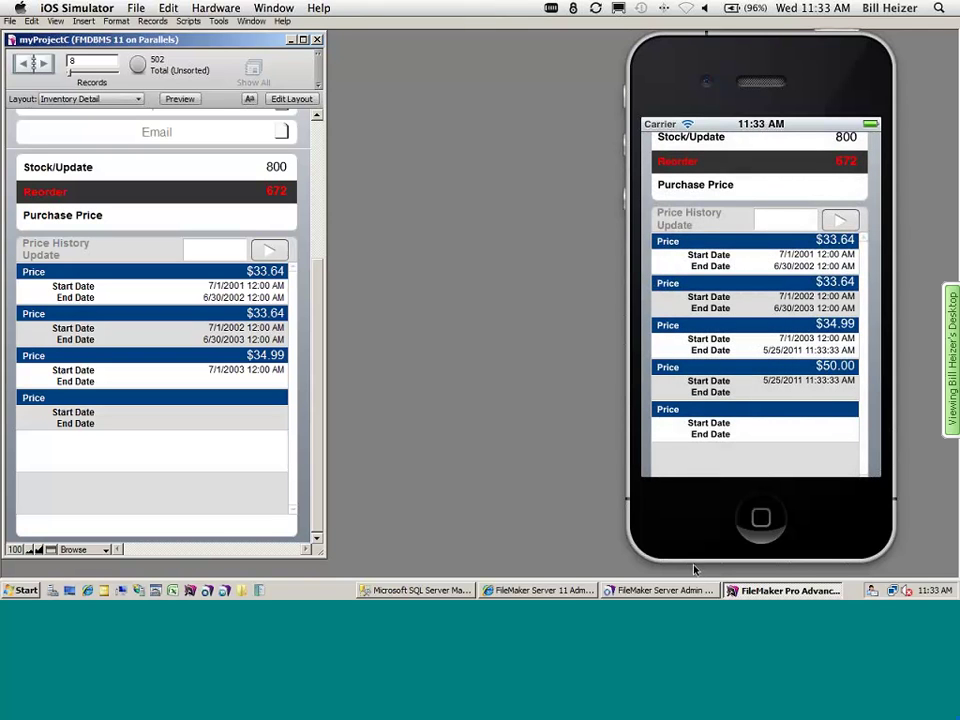
pyautogui.press('super+Tab')
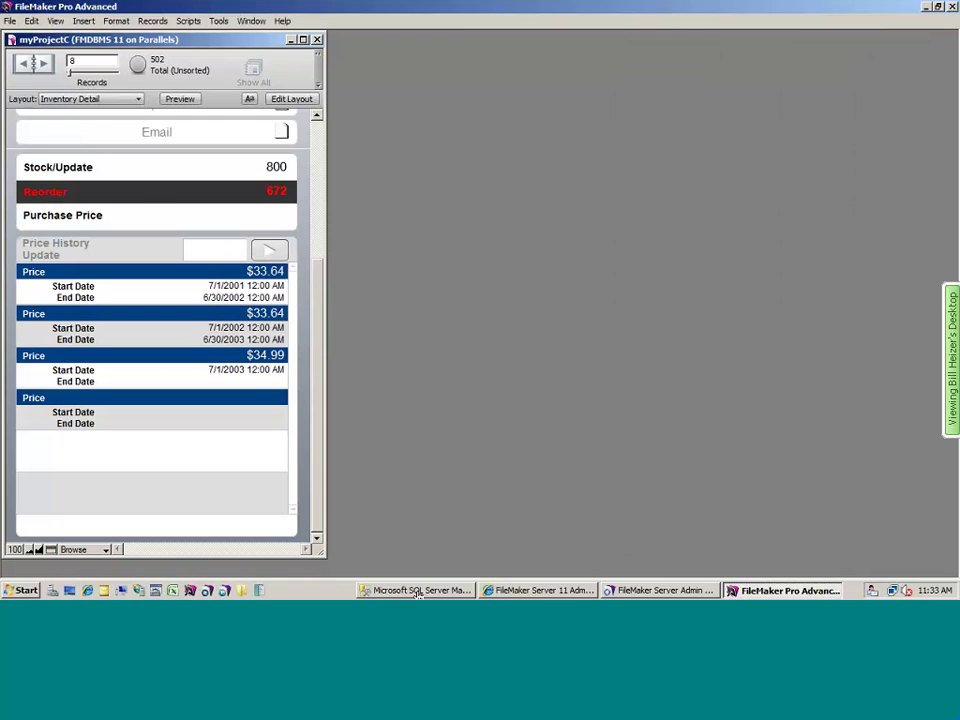
# - Re-execute the SSMS price-history query to see product 707's 50.00 row, then refresh FileMaker and return to the simulator
pyautogui.click(418, 591)
pyautogui.click(201, 66)
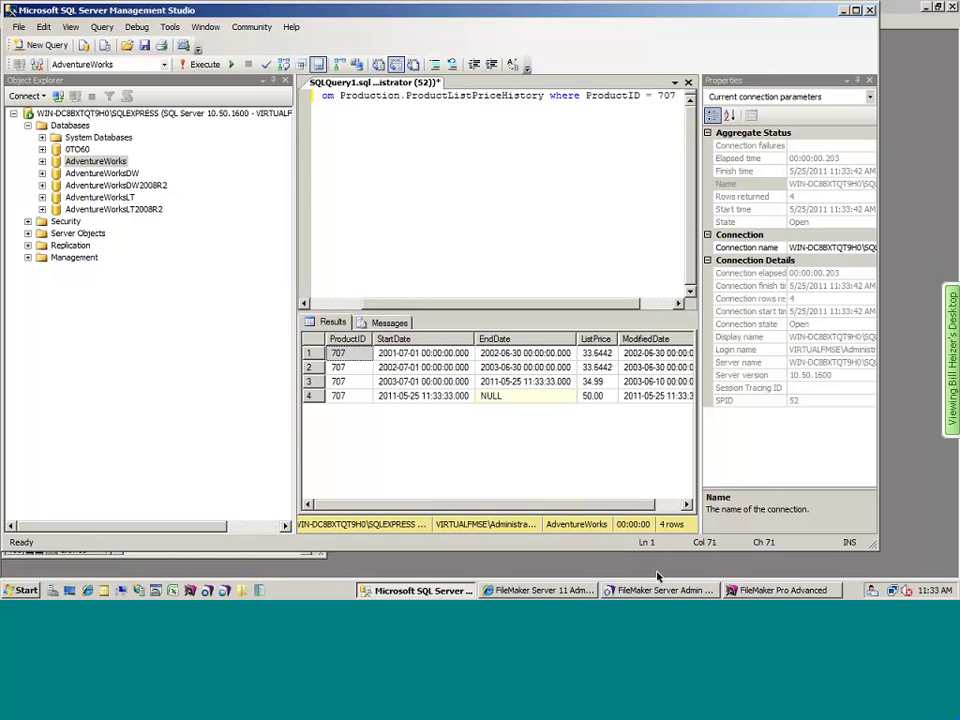
pyautogui.click(744, 591)
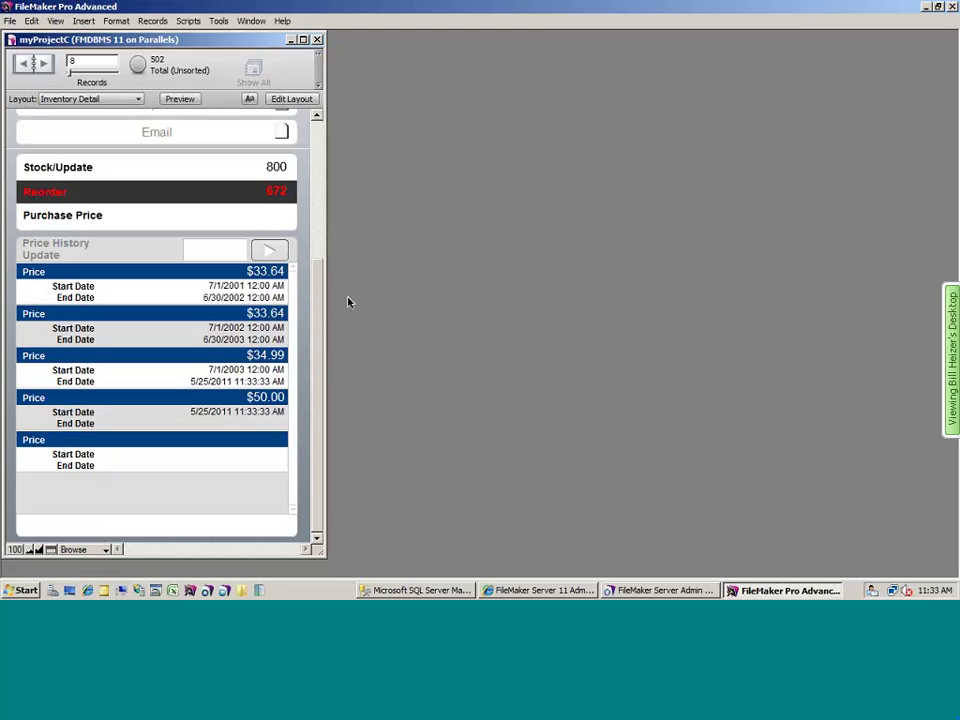
pyautogui.press('super+Tab')
pyautogui.moveTo(730, 158); pyautogui.dragTo(722, 364)
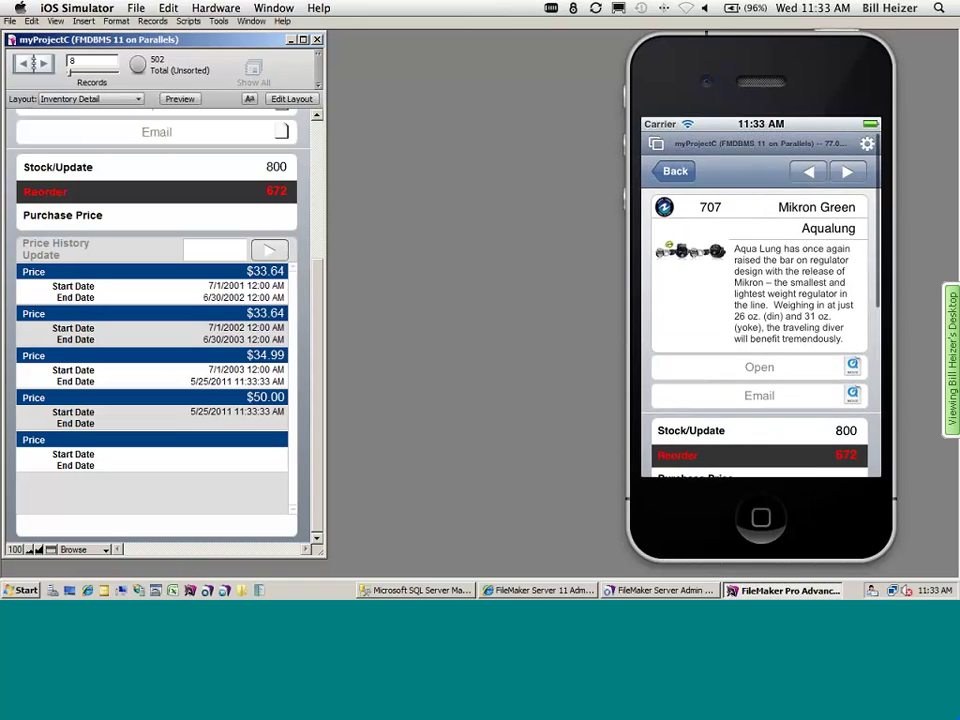
# - From the product list, run the inventory report for All Pages and view it as a PDF
pyautogui.click(684, 161)
pyautogui.moveTo(755, 375); pyautogui.dragTo(754, 231)
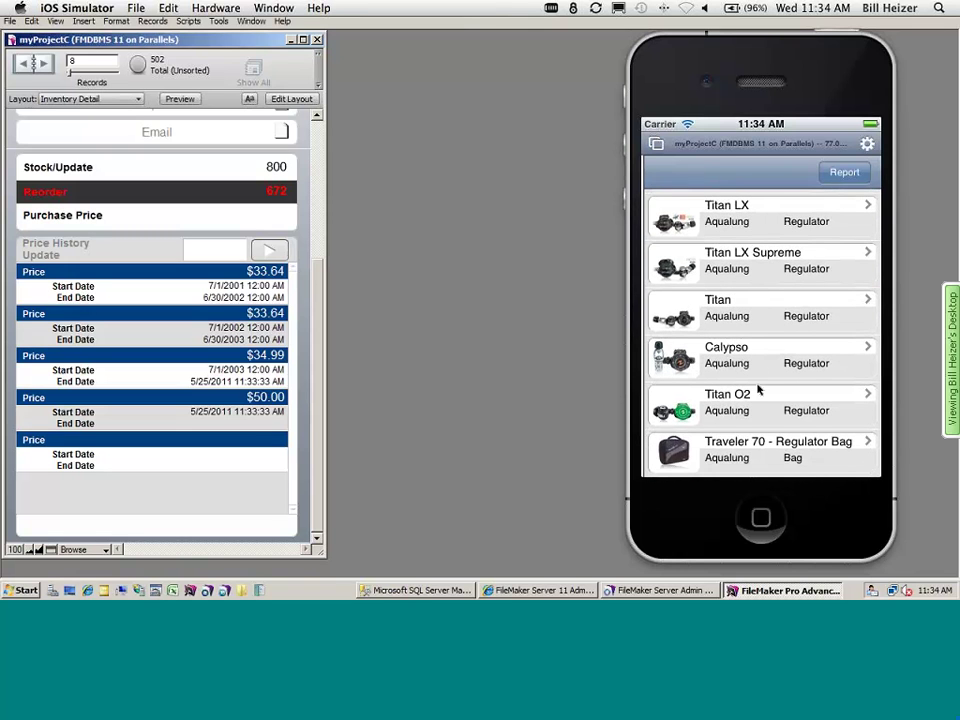
pyautogui.moveTo(758, 390); pyautogui.dragTo(761, 244)
pyautogui.click(845, 172)
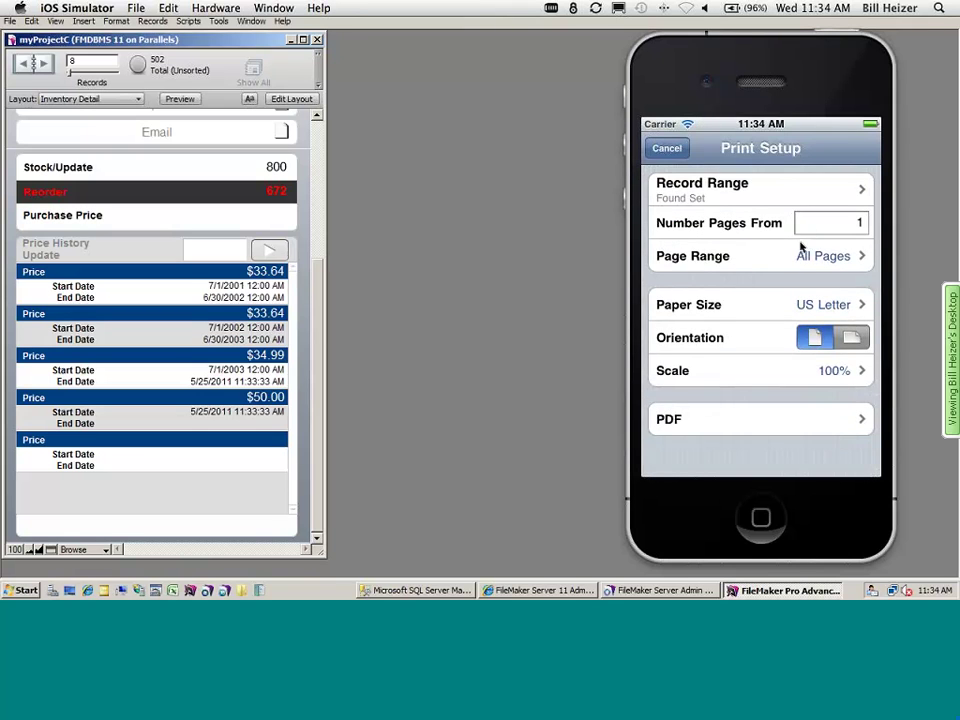
pyautogui.click(787, 260)
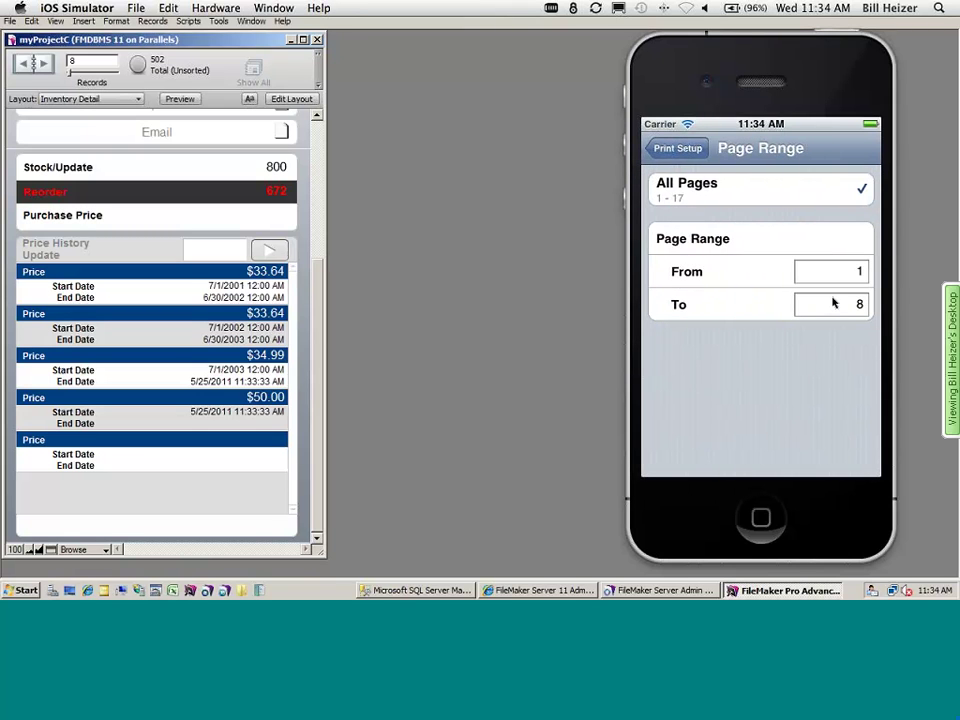
pyautogui.click(677, 149)
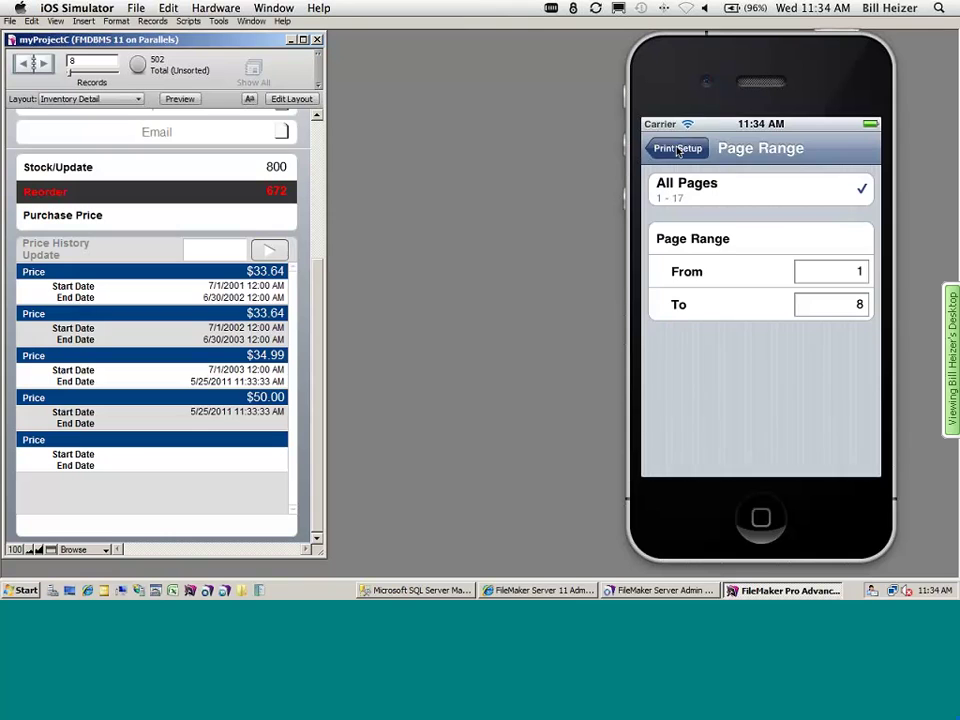
pyautogui.click(765, 420)
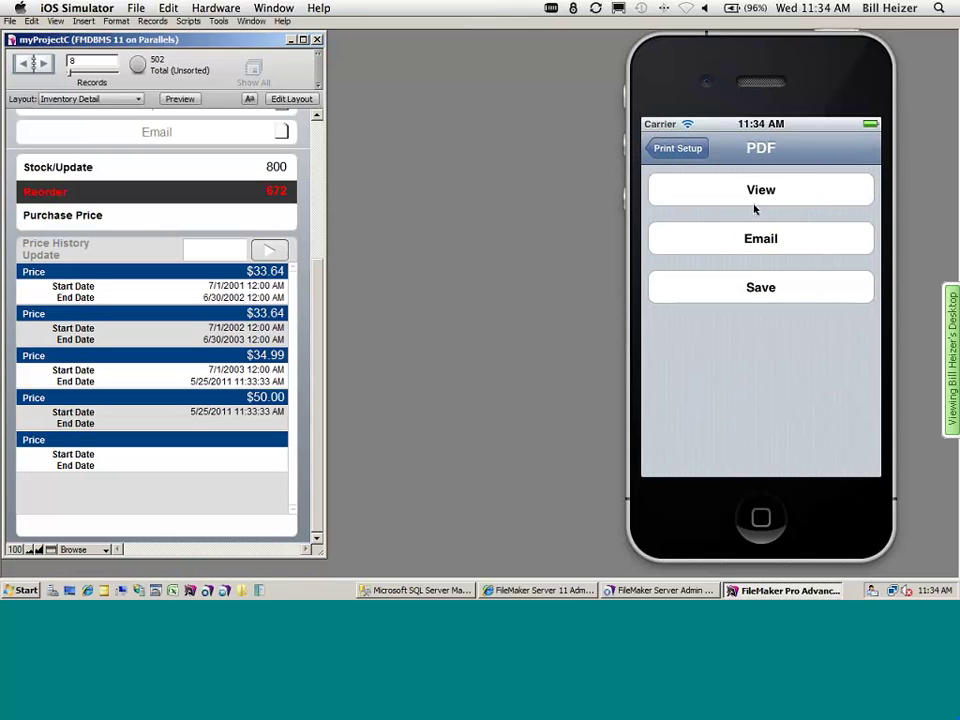
pyautogui.click(758, 192)
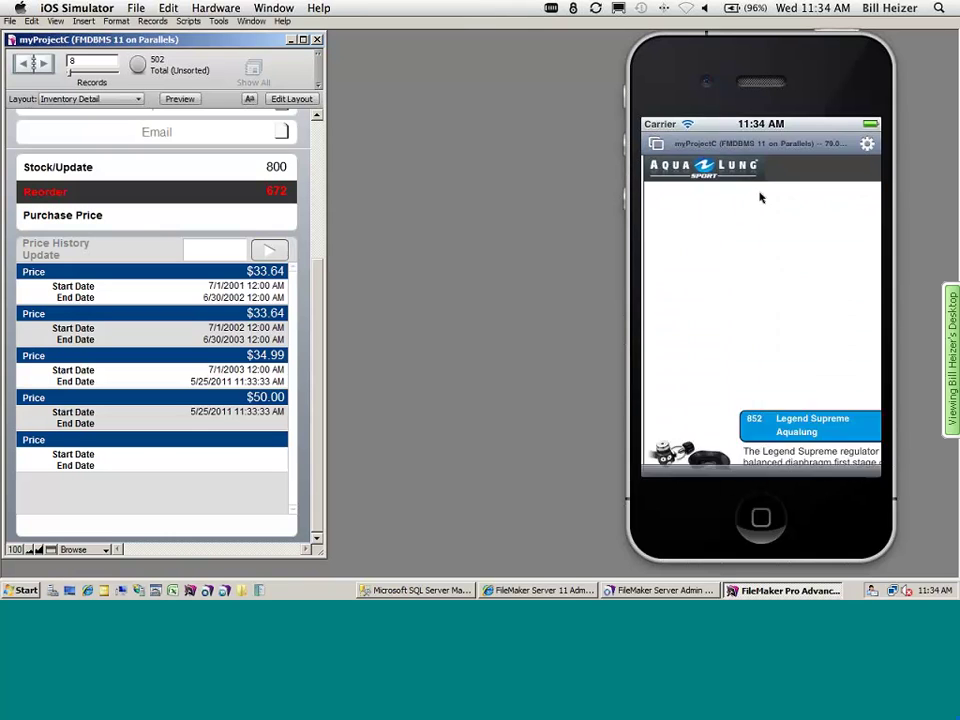
# - Scroll through the 17-page myProjectC.pdf and choose Print from its sharing options
pyautogui.moveTo(763, 411); pyautogui.dragTo(762, 302)
pyautogui.moveTo(761, 369); pyautogui.dragTo(761, 251)
pyautogui.moveTo(761, 354); pyautogui.dragTo(761, 250)
pyautogui.moveTo(754, 366); pyautogui.dragTo(700, 330)
pyautogui.moveTo(700, 400); pyautogui.dragTo(700, 300)
pyautogui.click(858, 150)
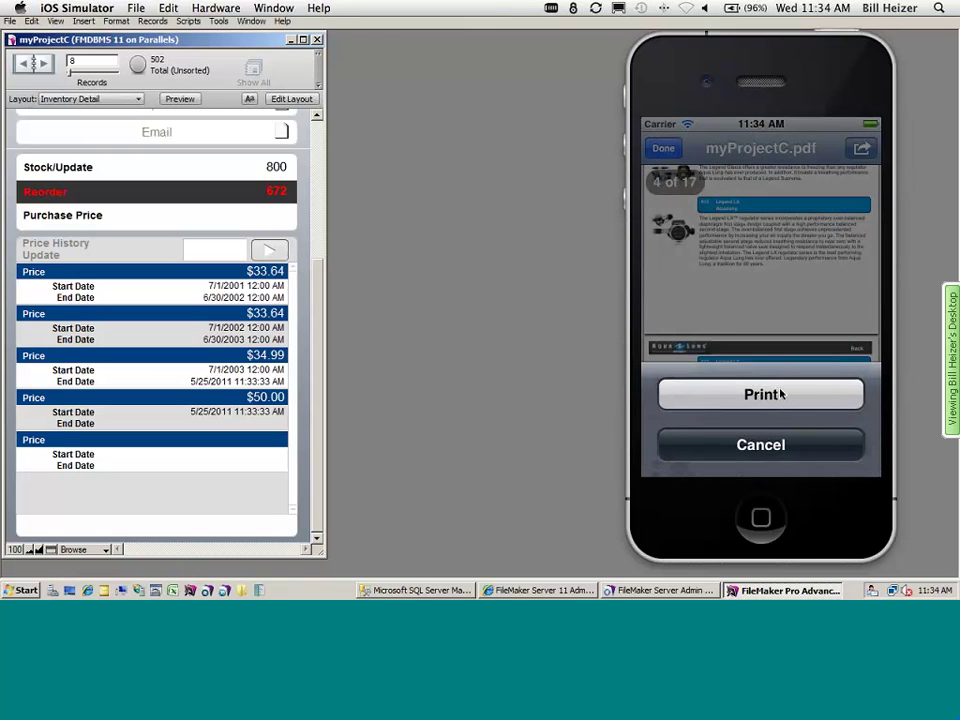
pyautogui.click(780, 394)
pyautogui.moveTo(782, 394); pyautogui.dragTo(756, 317)
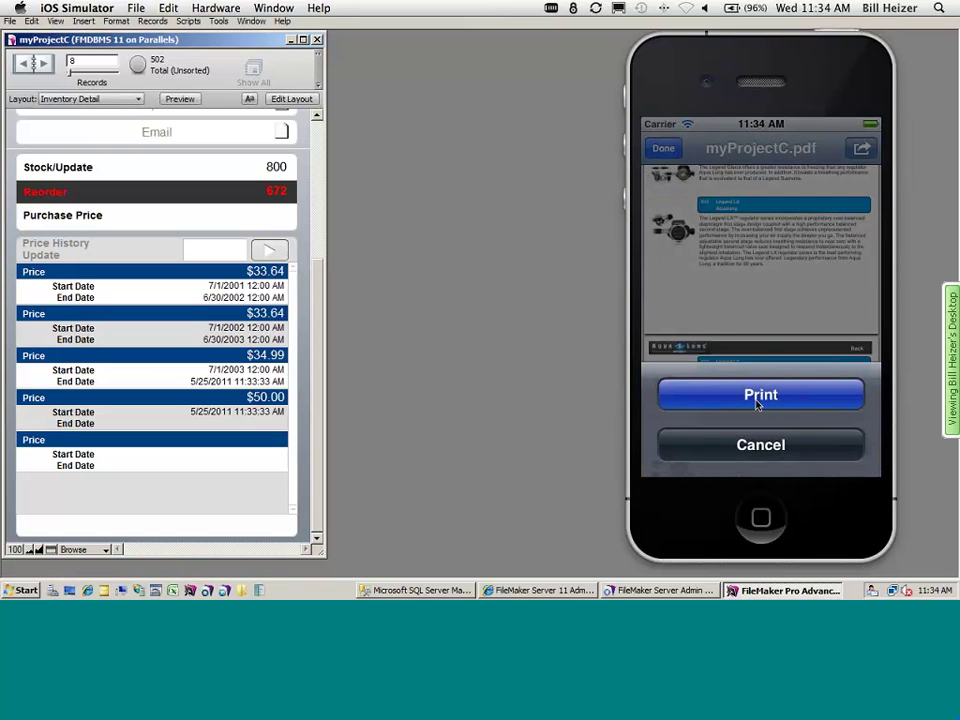
pyautogui.click(386, 188)
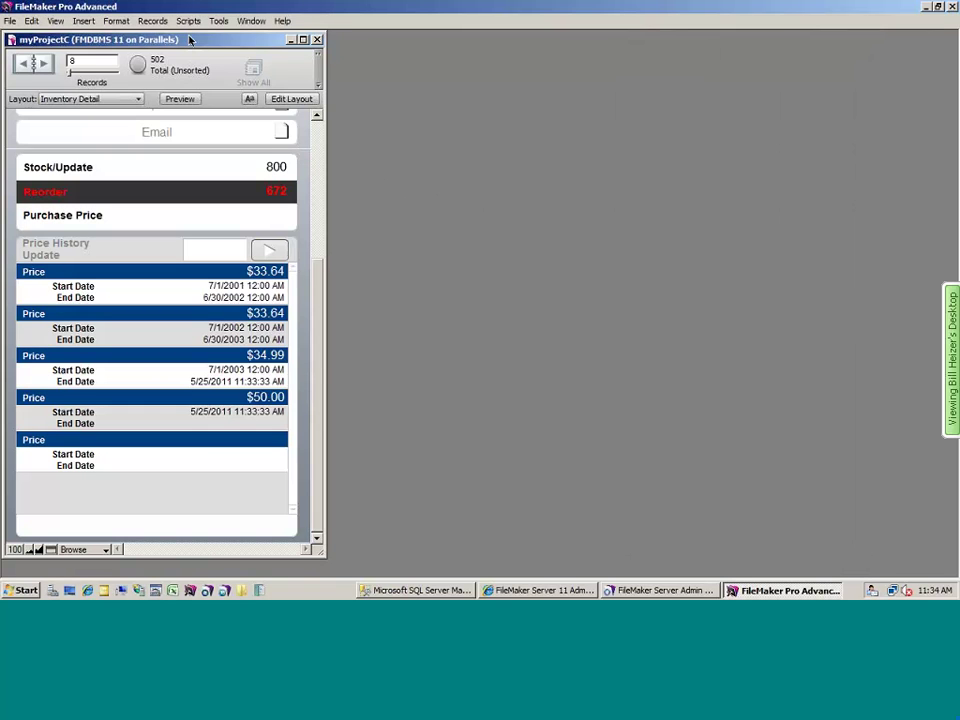
# - Stay in FileMaker and open the OnOpen script for editing from Manage Scripts
pyautogui.press('super+Tab')
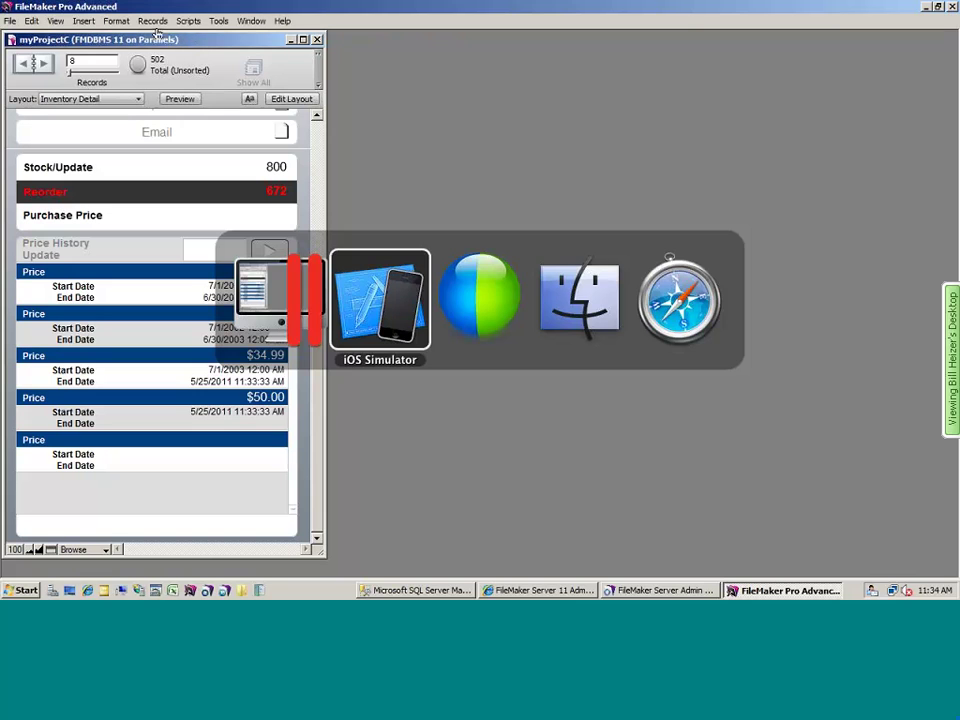
pyautogui.press('Escape')
pyautogui.click(196, 25)
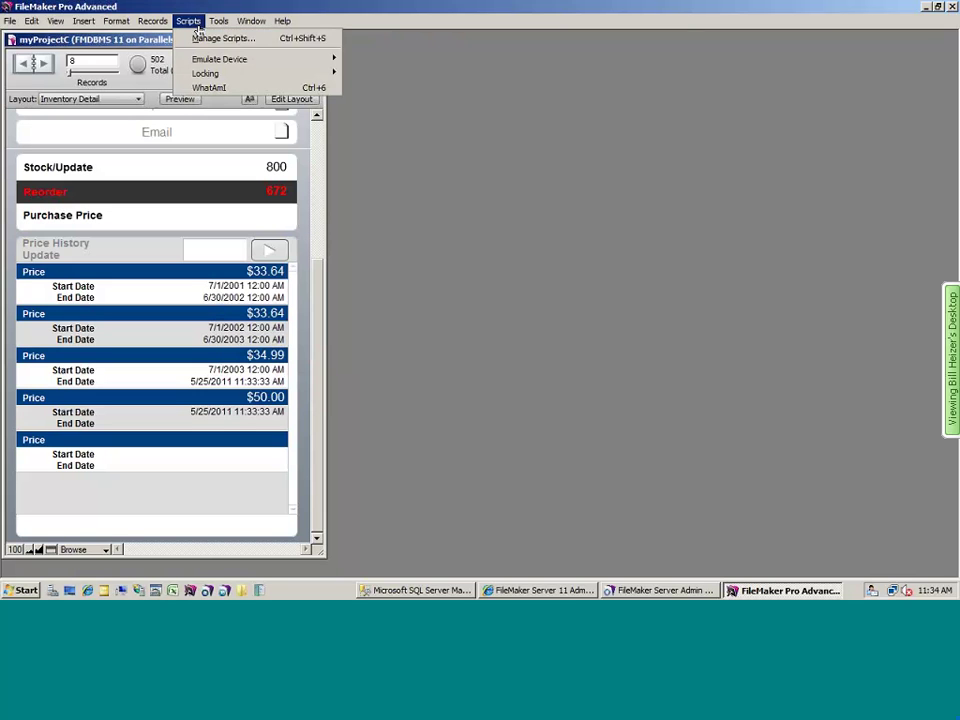
pyautogui.click(220, 39)
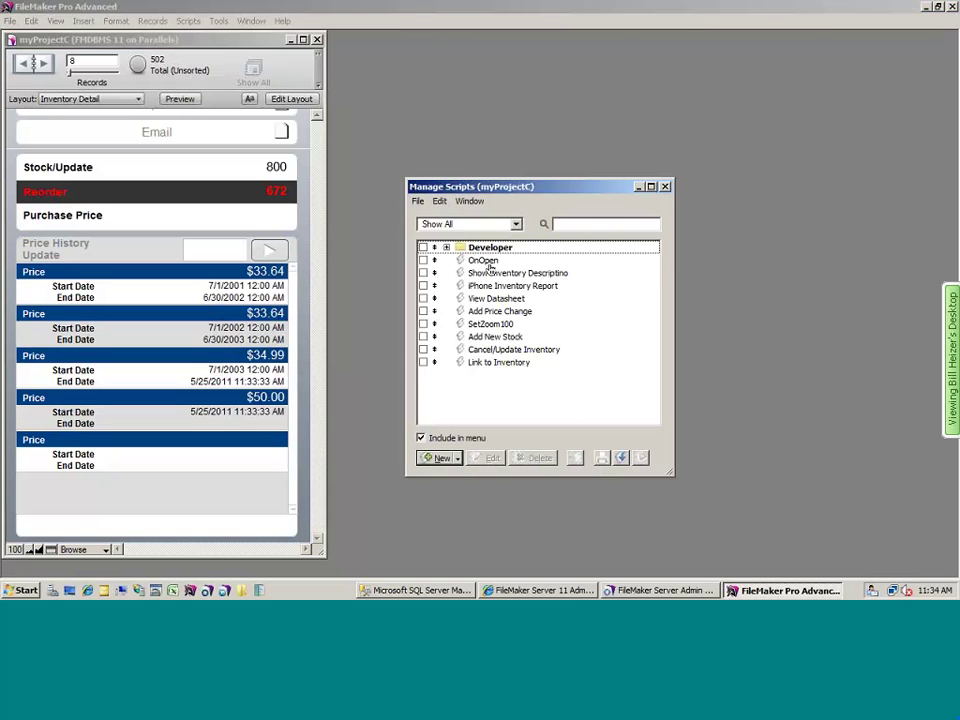
pyautogui.click(484, 260)
pyautogui.doubleClick(484, 261)
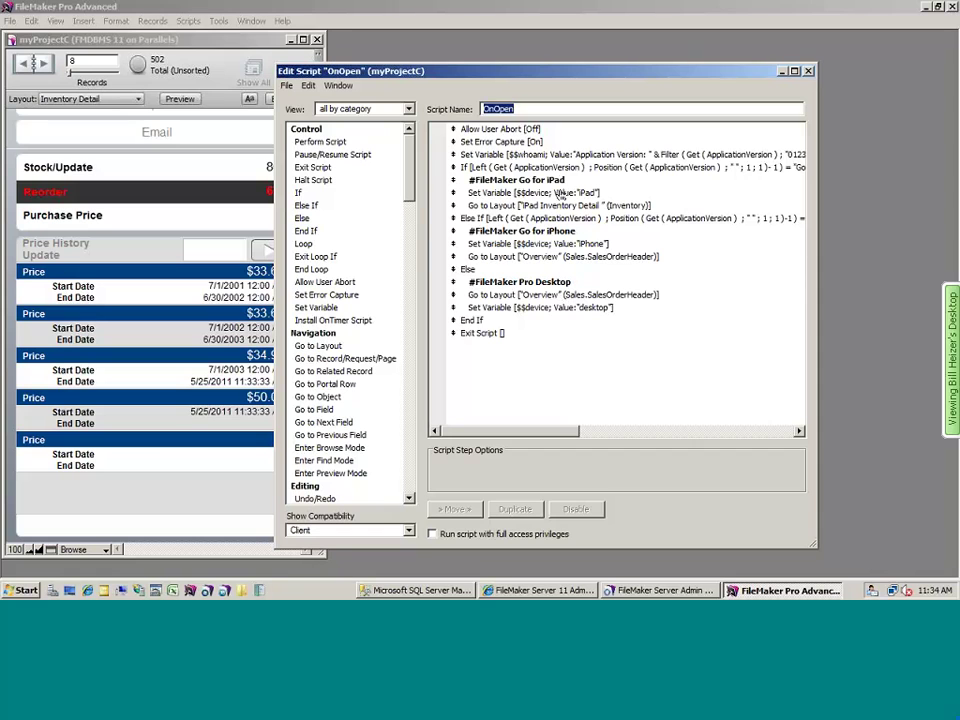
# - Review the OnOpen iPad, iPhone and desktop branches, close the script, and cancel printing in the simulator
pyautogui.click(578, 169)
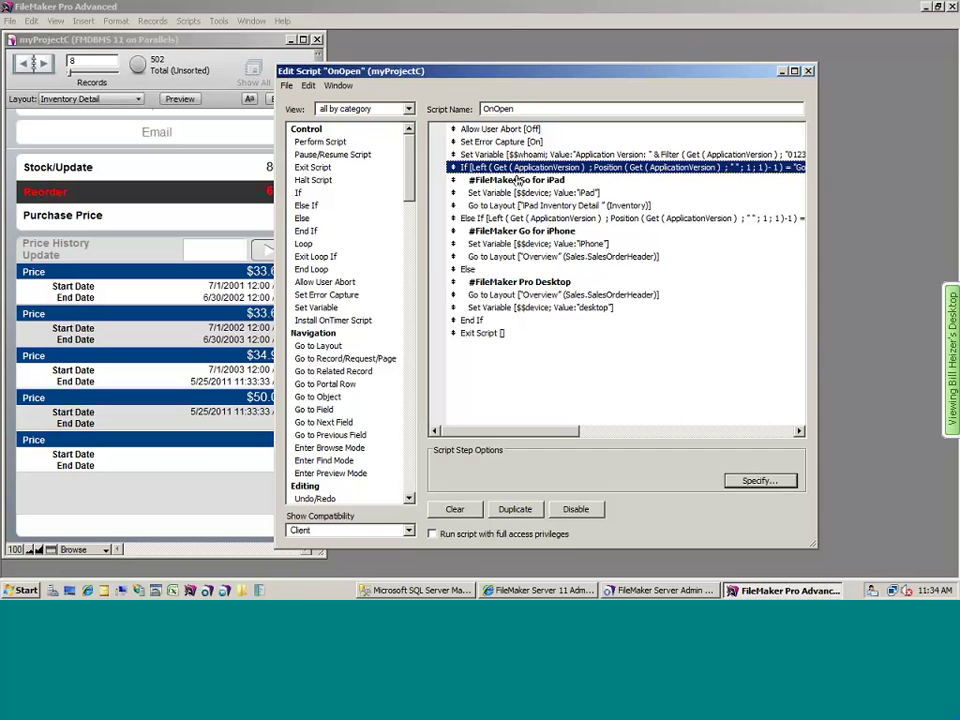
pyautogui.press('Down')
pyautogui.click(527, 231)
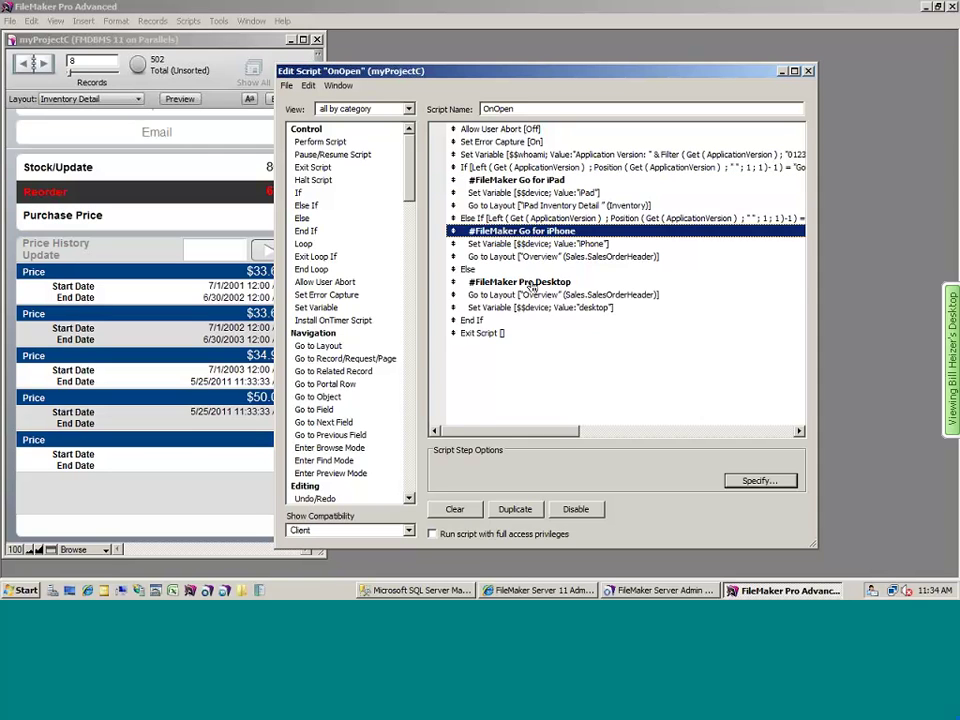
pyautogui.click(530, 282)
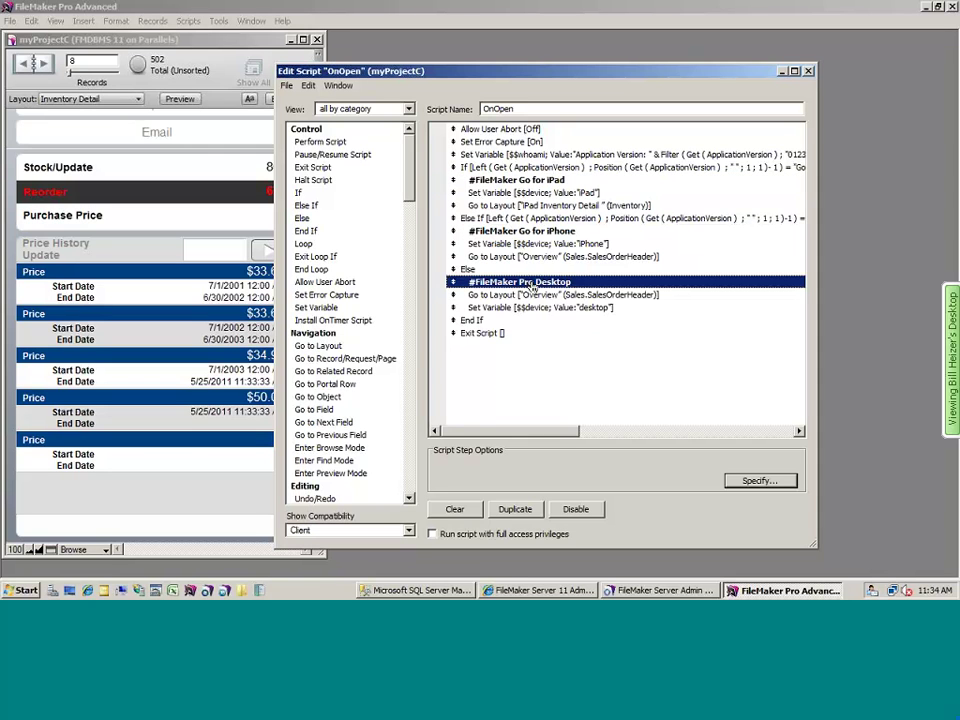
pyautogui.click(808, 72)
pyautogui.press('super+Tab')
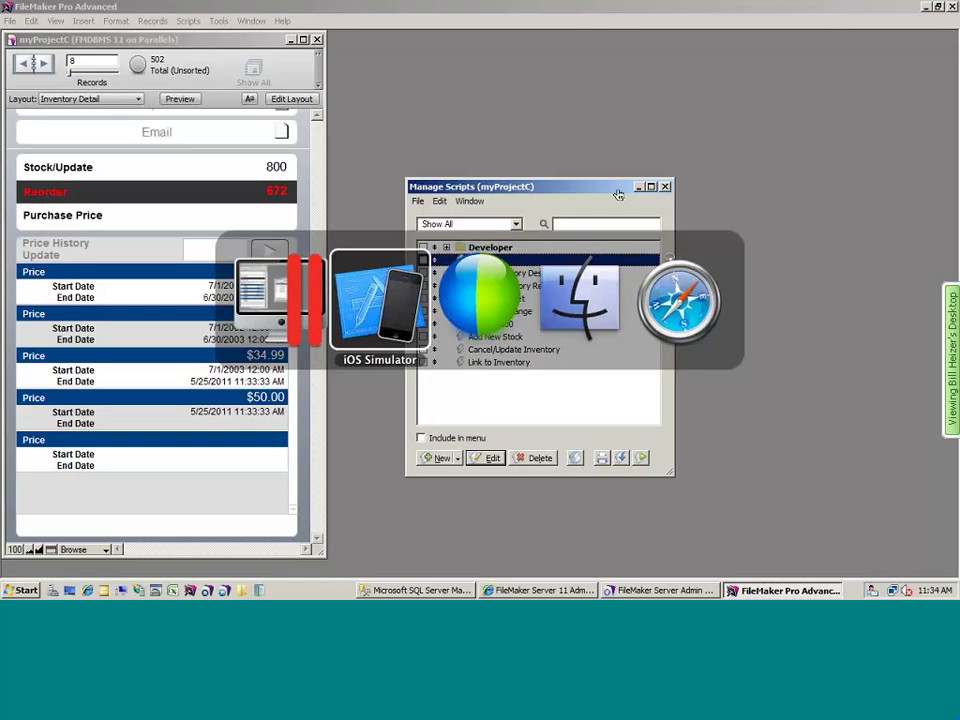
pyautogui.click(666, 148)
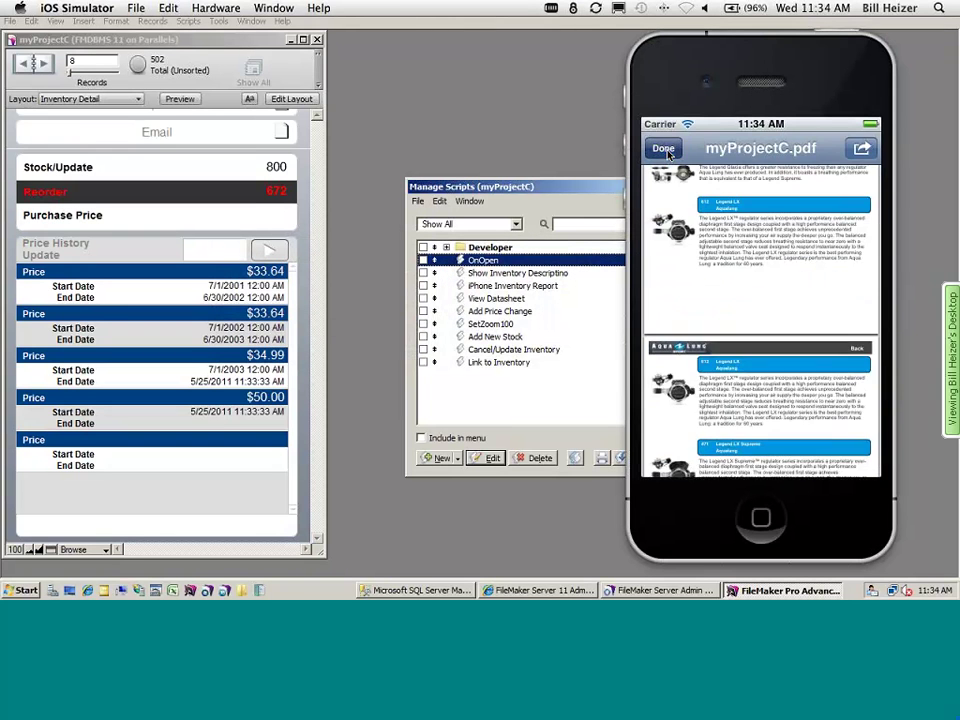
# - Dismiss the PDF and switch the simulator to an iPad rotated to landscape
pyautogui.click(662, 148)
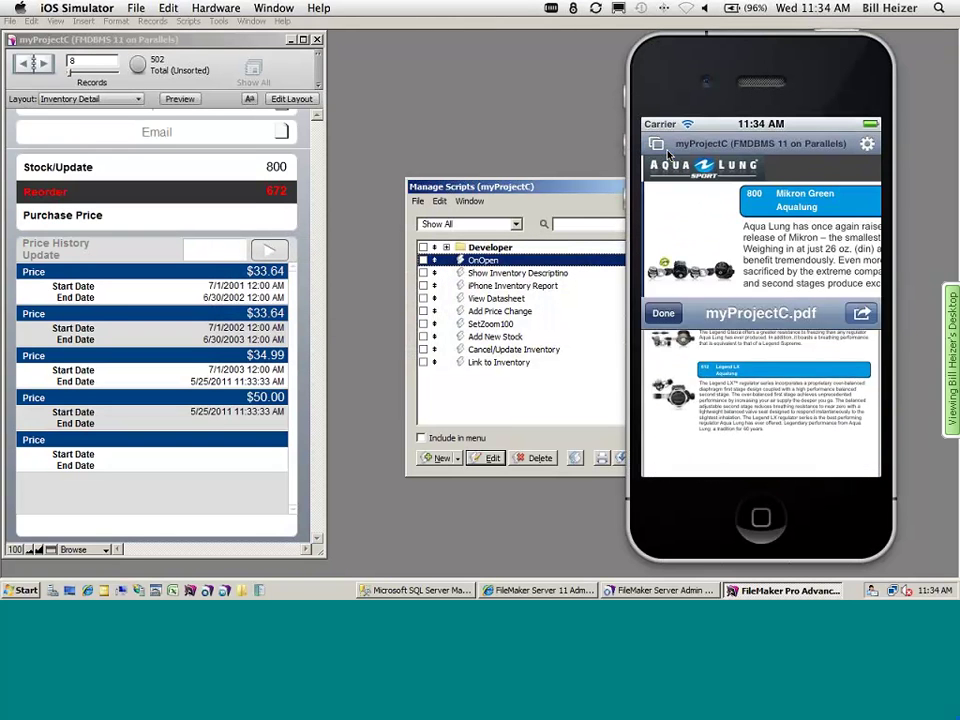
pyautogui.click(216, 8)
pyautogui.moveTo(240, 26)
pyautogui.click(425, 33)
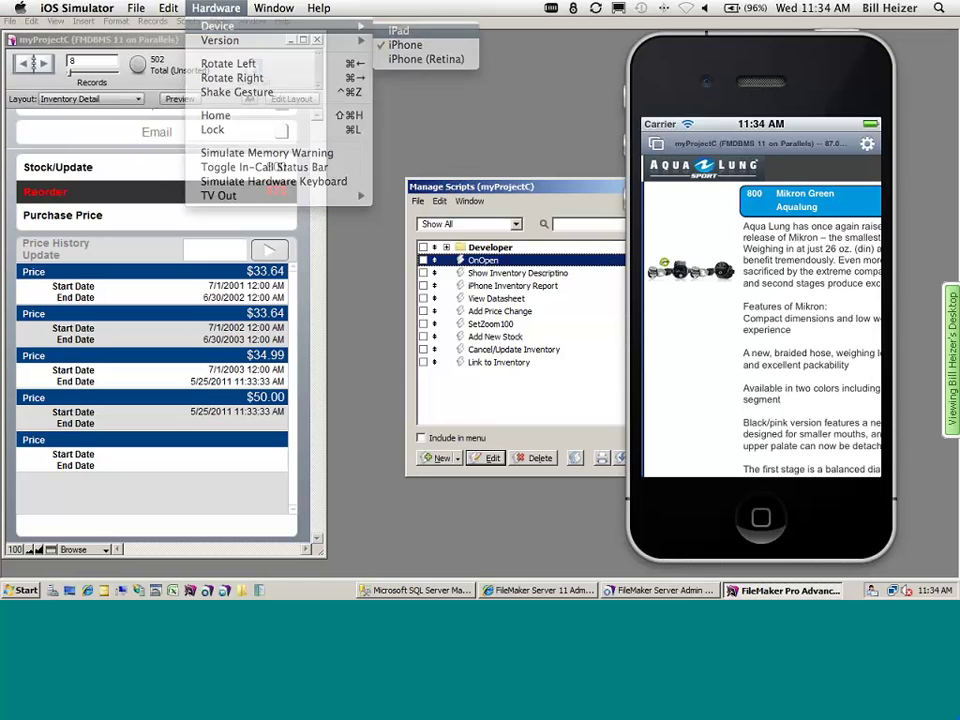
pyautogui.click(216, 8)
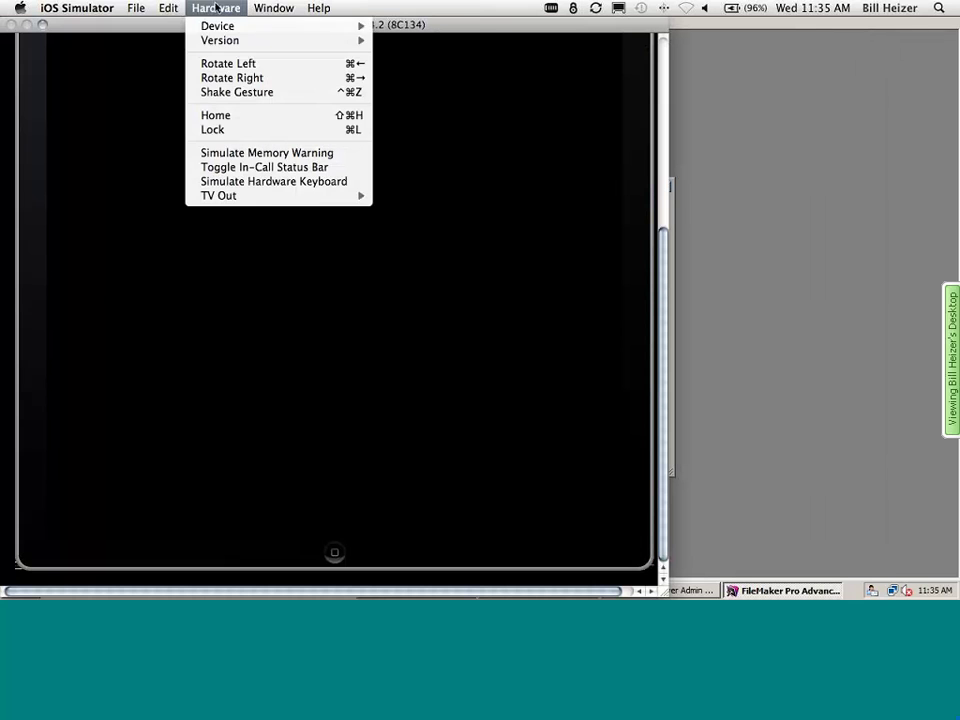
pyautogui.click(227, 62)
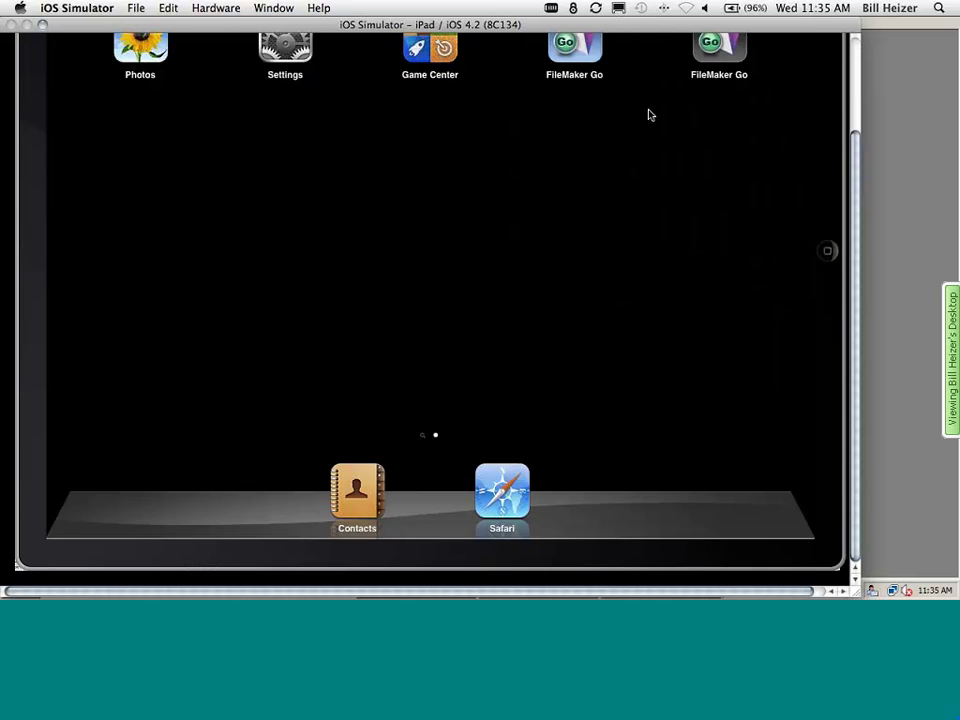
pyautogui.scroll(5, 430, 300)
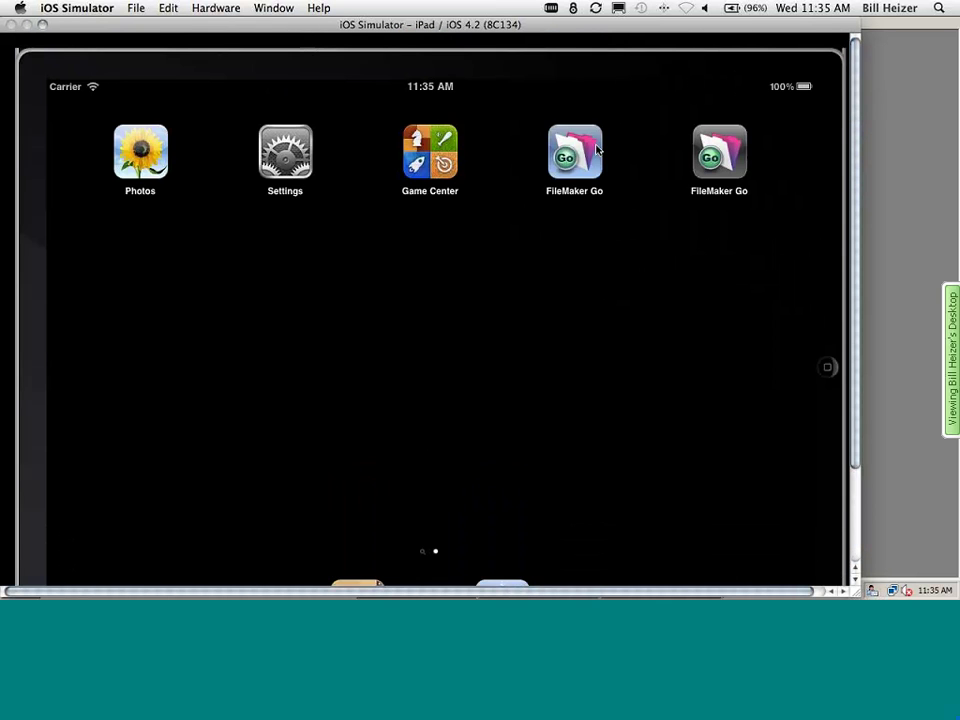
# - Launch FileMaker Go and open myProjectC from the FMDBMS 11 host, logging in with account name and password
pyautogui.click(596, 148)
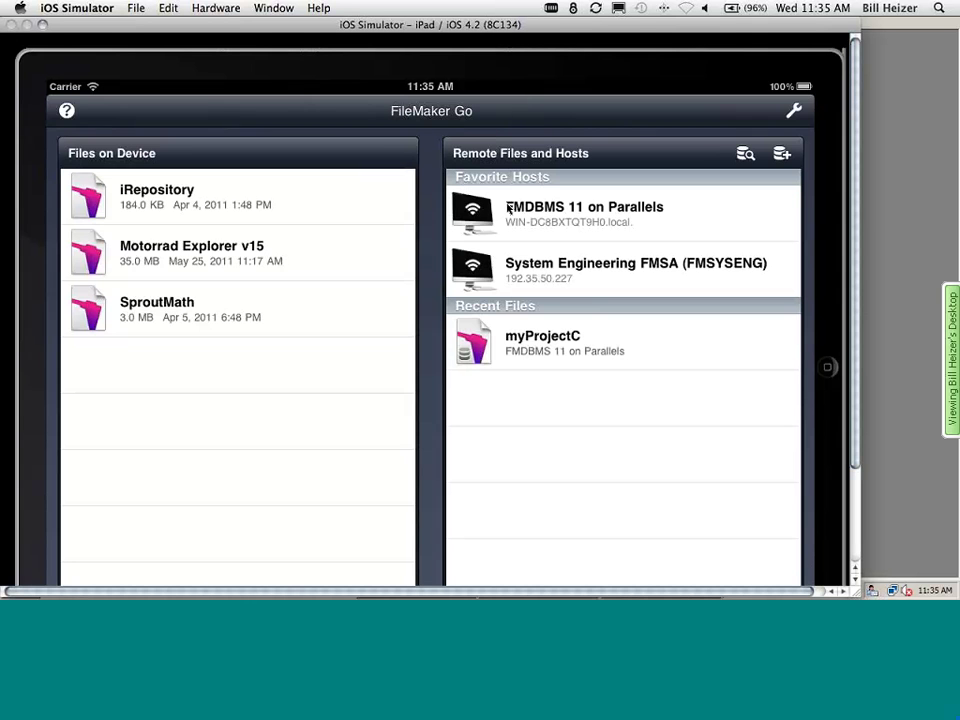
pyautogui.click(577, 214)
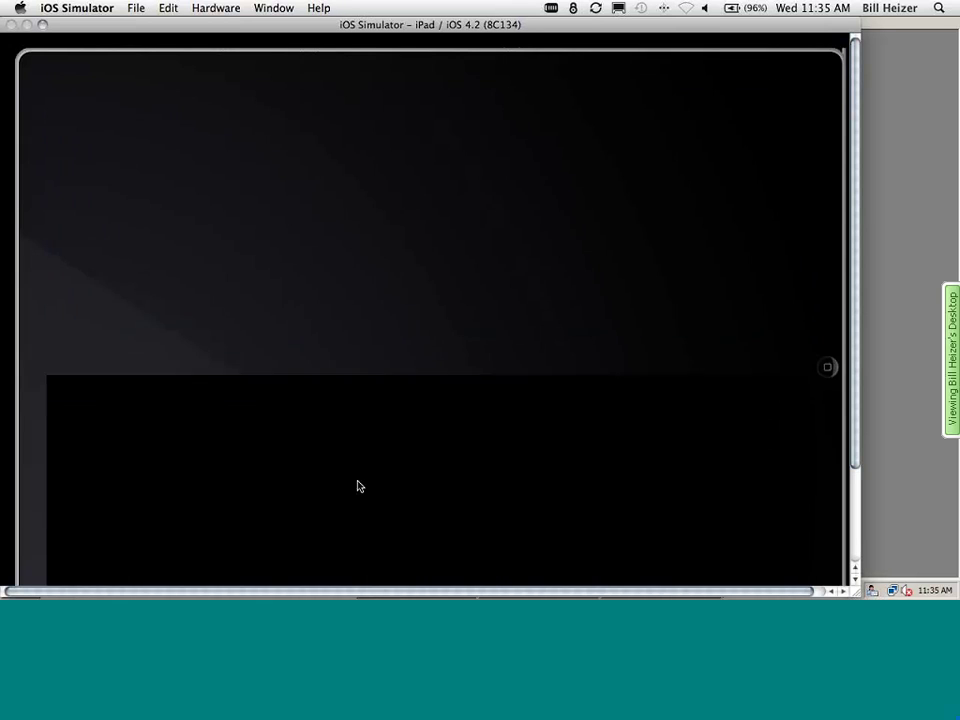
pyautogui.click(358, 486)
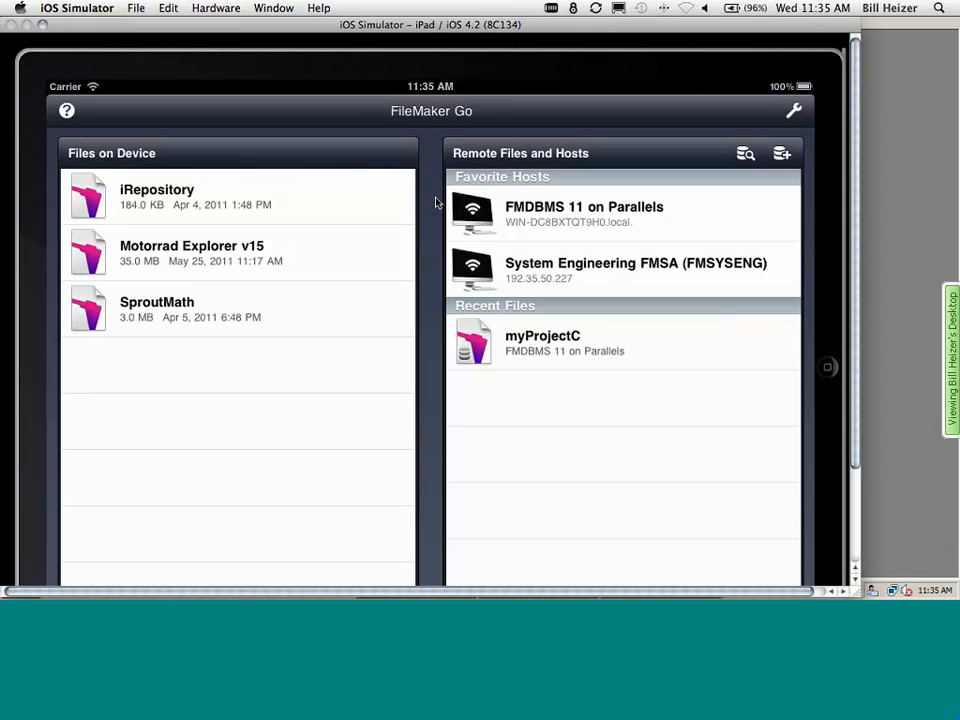
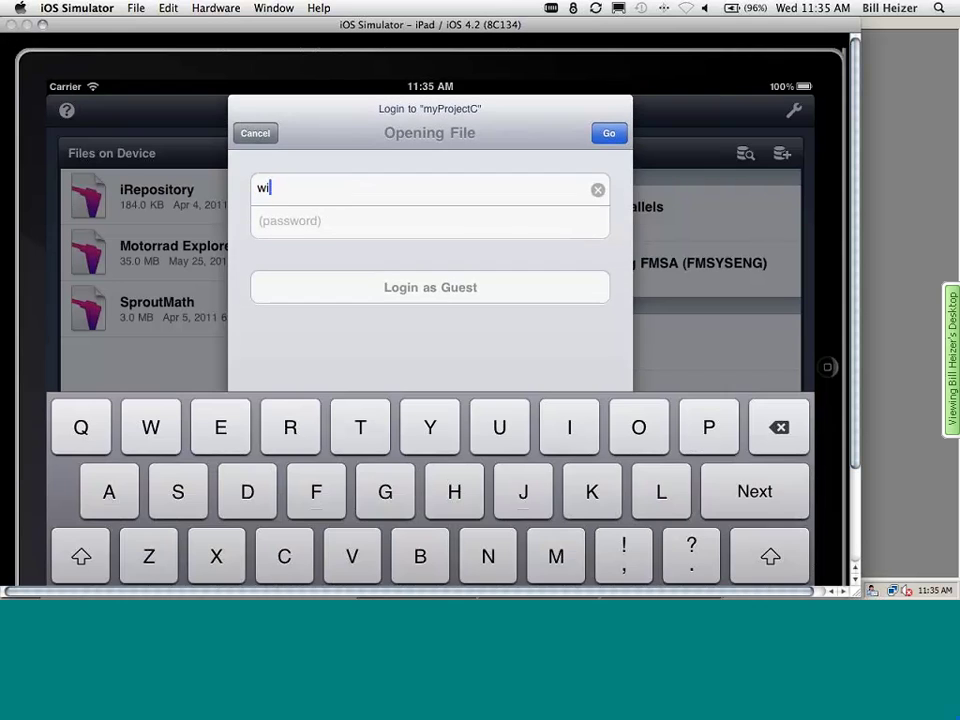
pyautogui.press('Return')
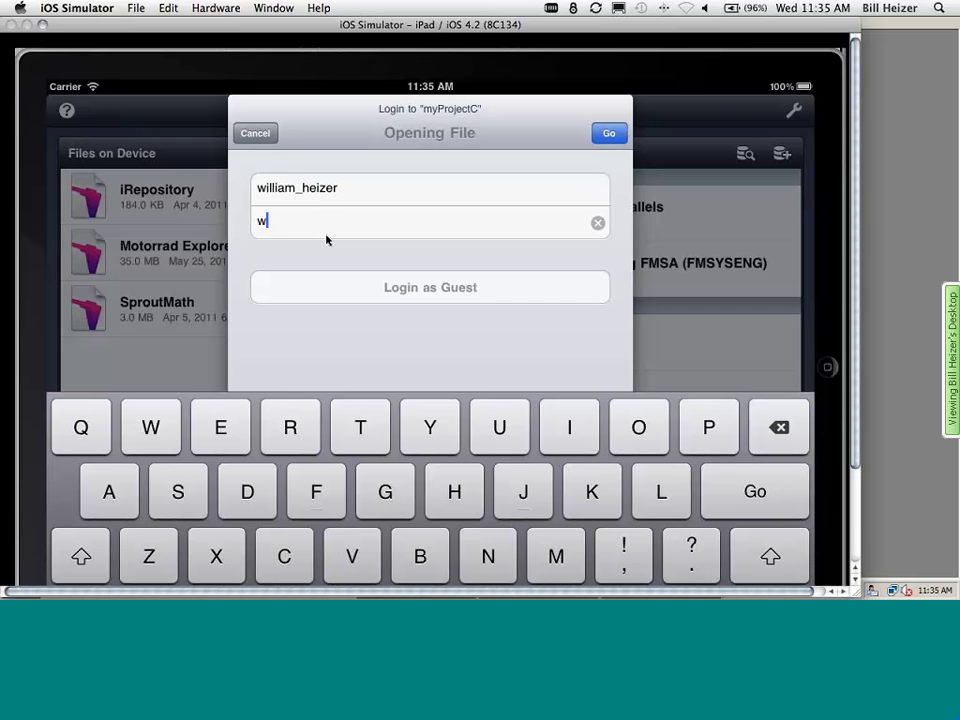
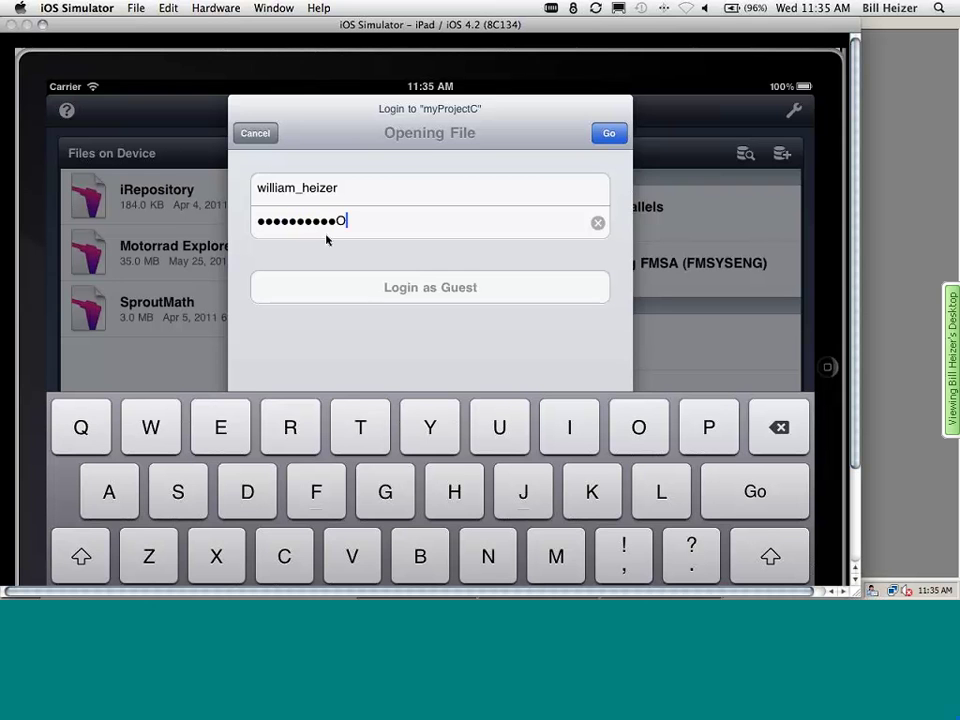
pyautogui.press('Return')
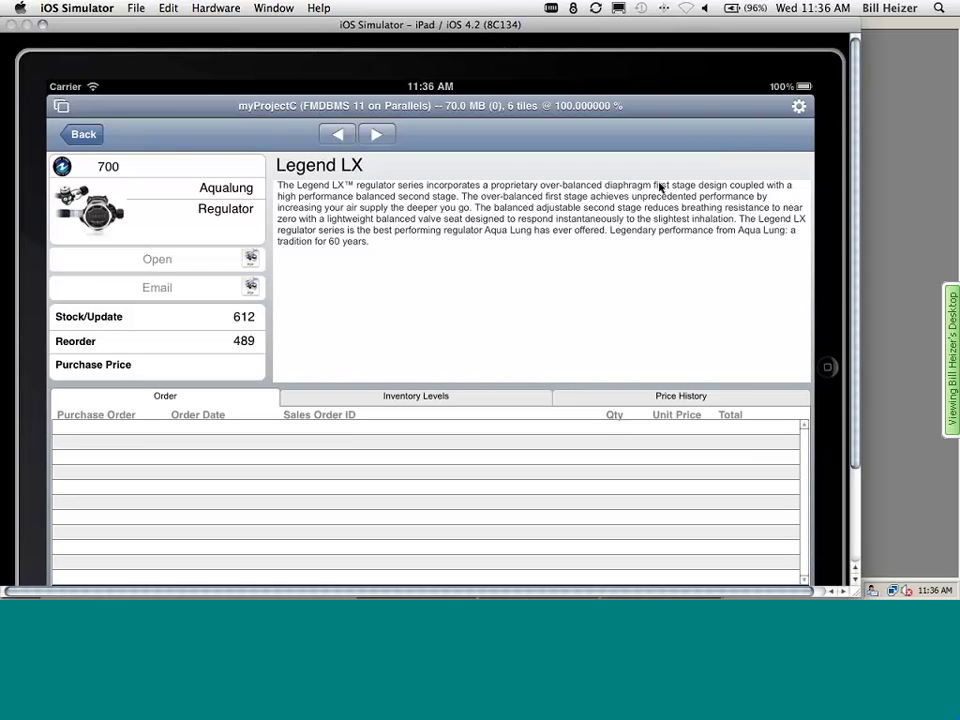
# - Switch applications and hide the iOS Simulator
pyautogui.press('super+Tab')
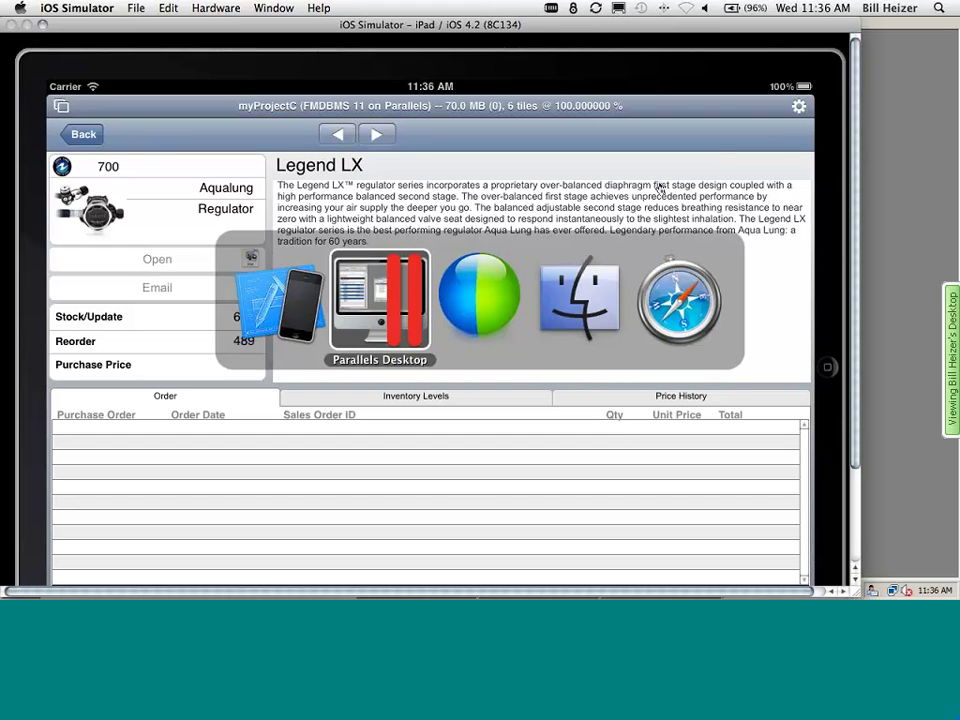
pyautogui.press('super+Tab')
pyautogui.press('super+Tab')
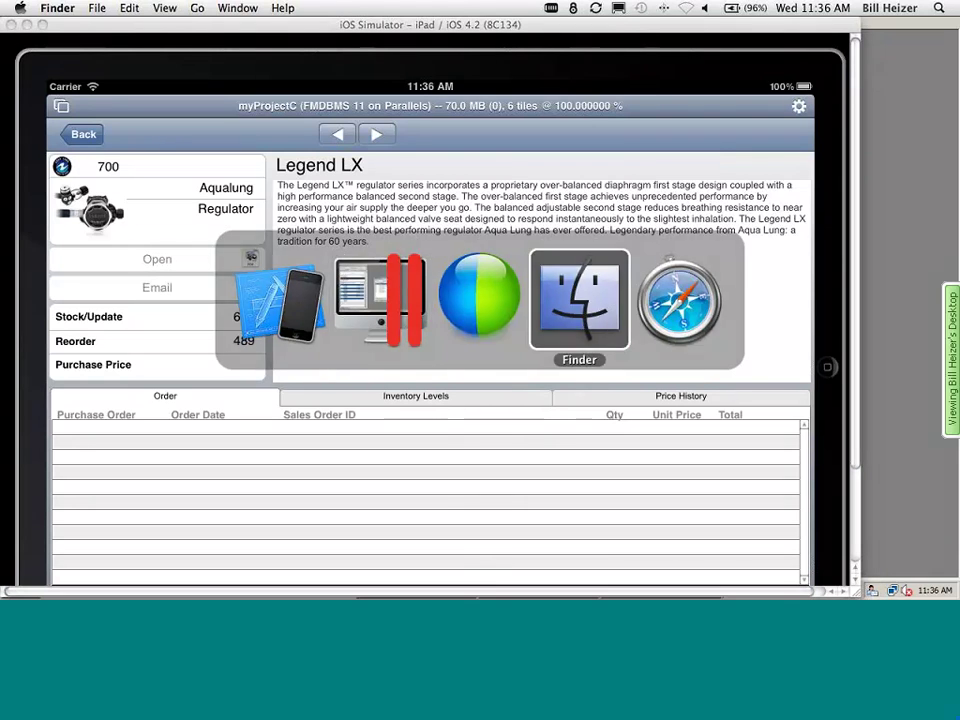
pyautogui.press('super+Tab')
pyautogui.click(47, 7)
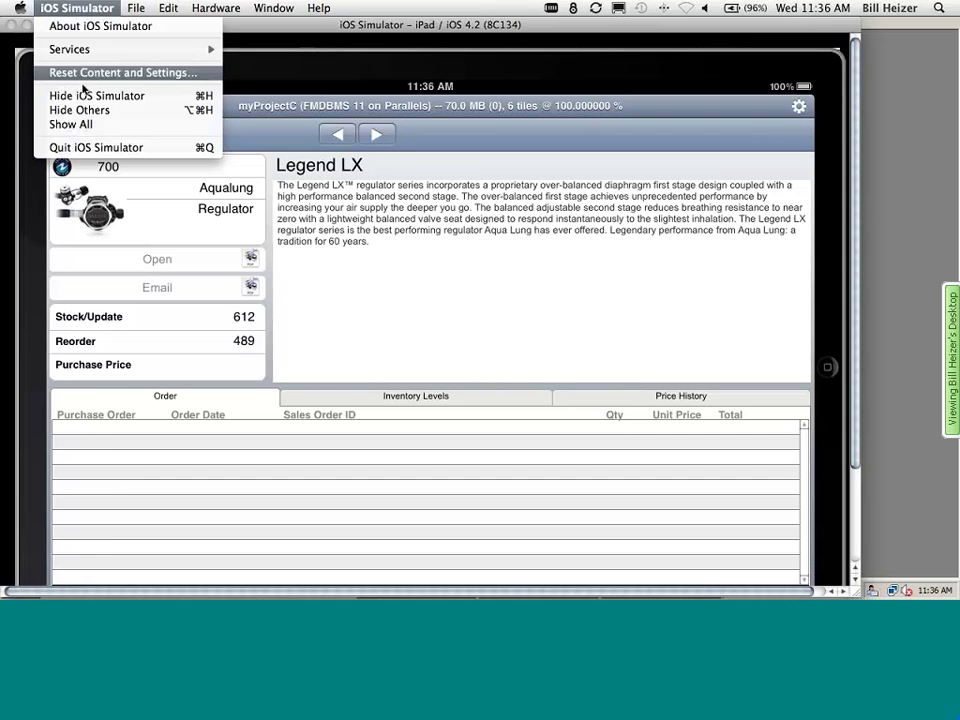
pyautogui.click(86, 154)
# - Leave the full-screen Windows session for the Mac desktop and switch to Keynote
pyautogui.click(449, 97)
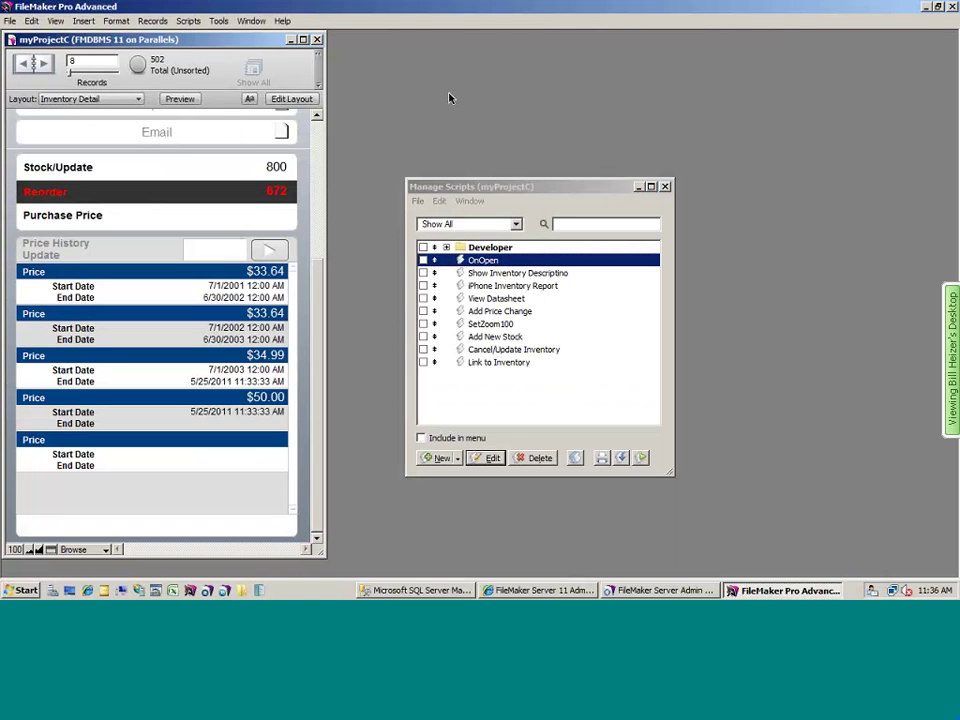
pyautogui.press('super+h')
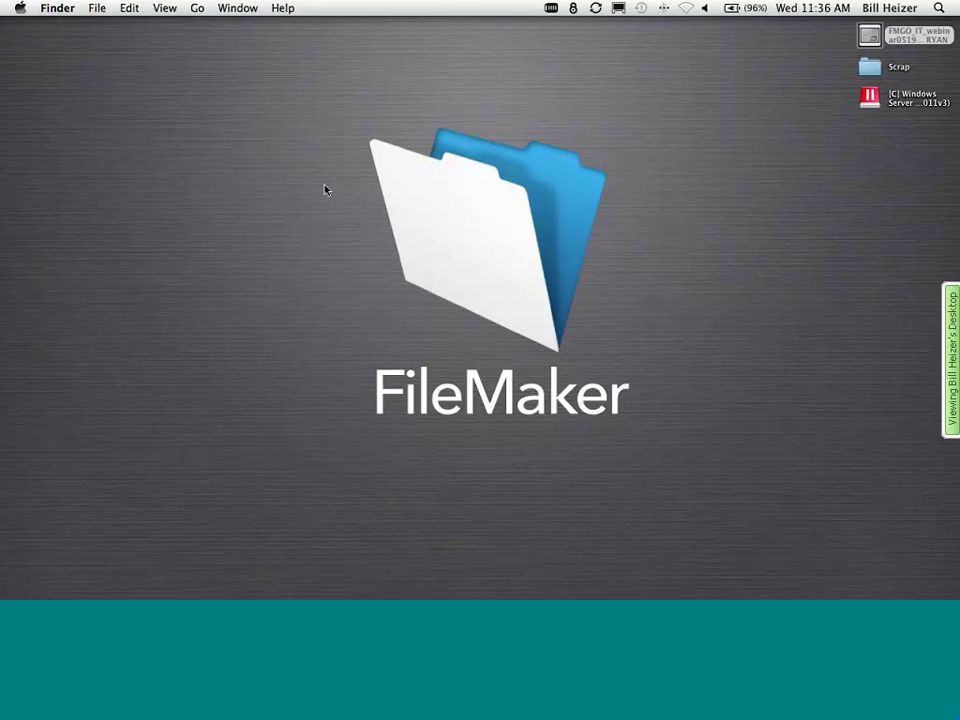
pyautogui.press('super+Tab')
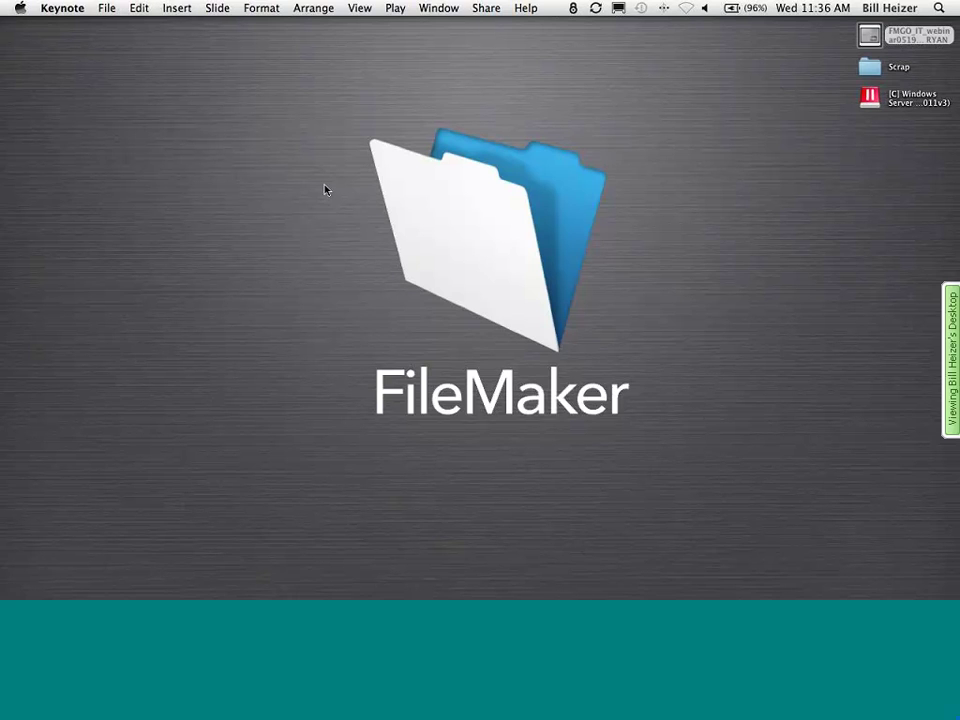